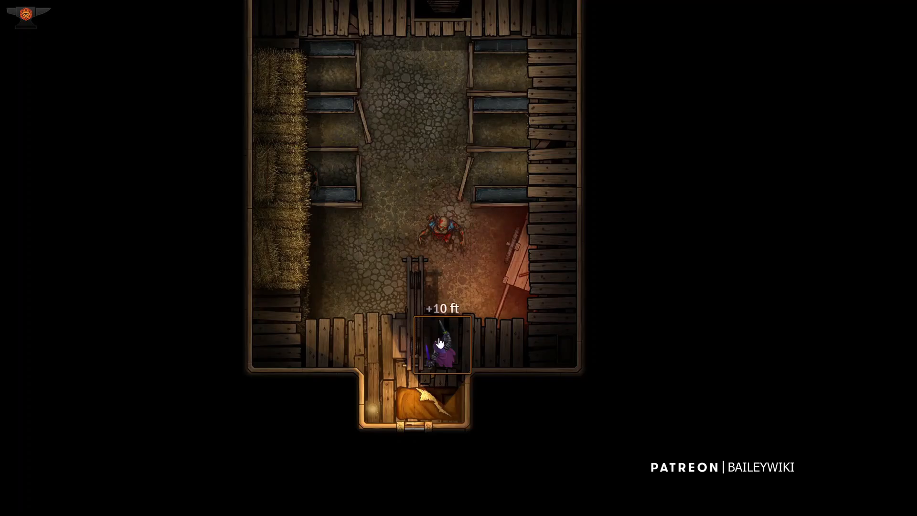
- Walk the purple-cloaked token along the barn's upper east walkway to the north ladder and down to the ground floor
key(Right)
key(Right)
key(Up)
key(Up)
key(Up)
key(Up)
key(Up)
key(Up)
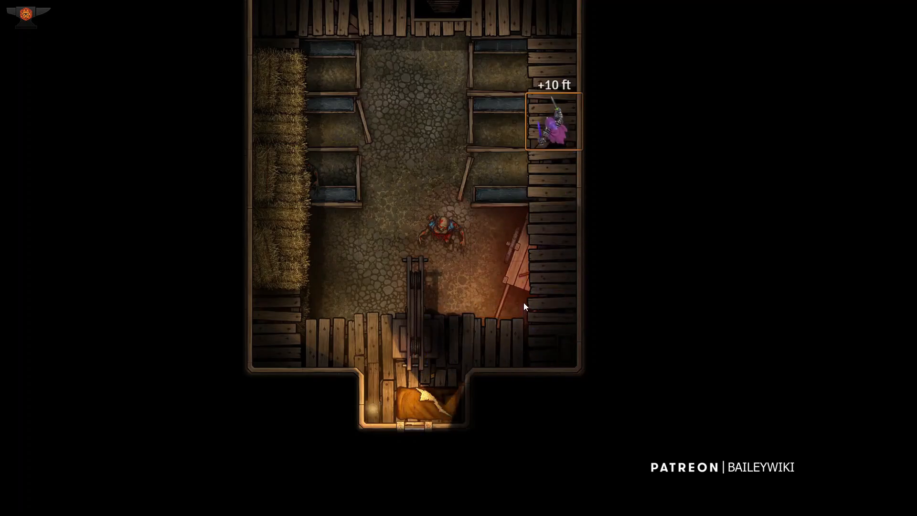
key(Left)
key(Left)
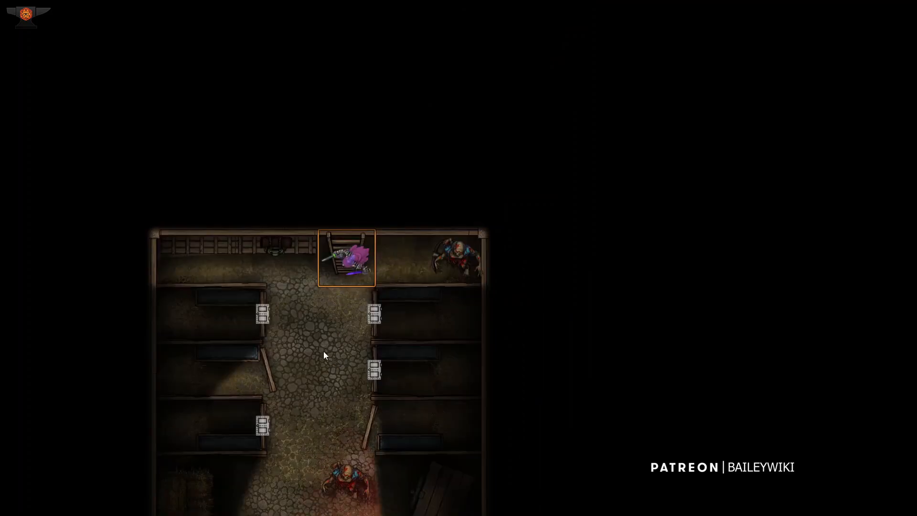
scroll(314, 334, up, 3)
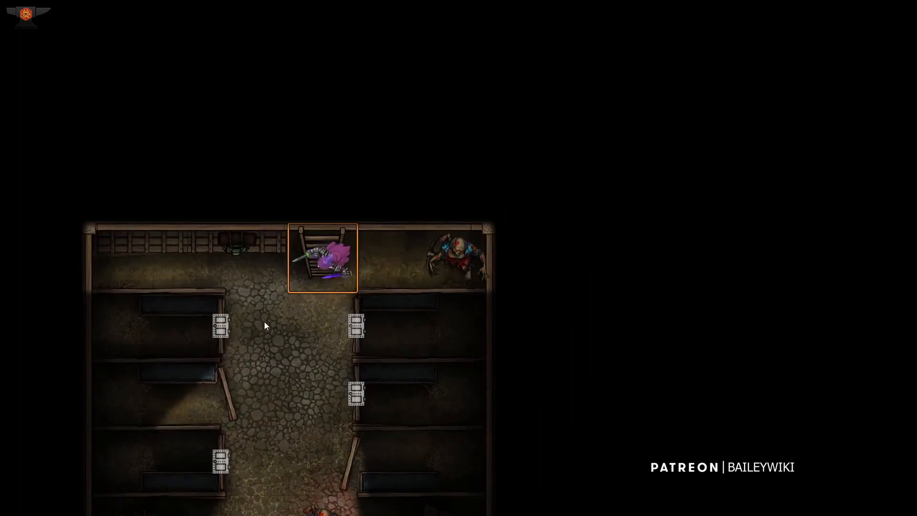
- Move the token three squares south along the barn's central aisle, stopping beside the open southeast stall
key(Down)
key(Down)
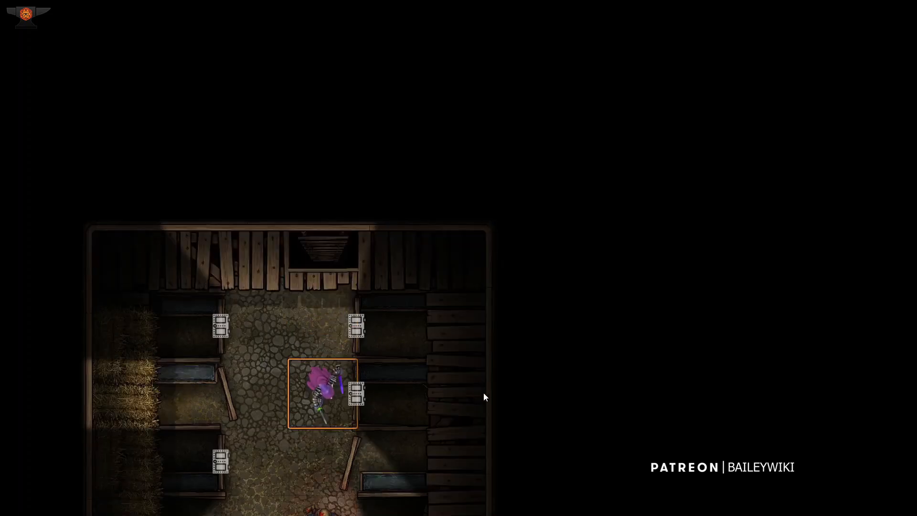
drag(498, 406, 636, 196)
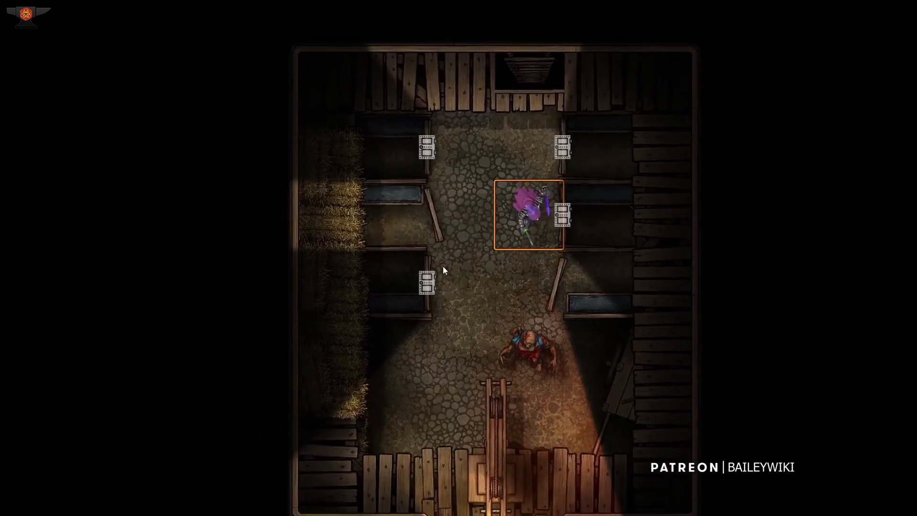
key(Down)
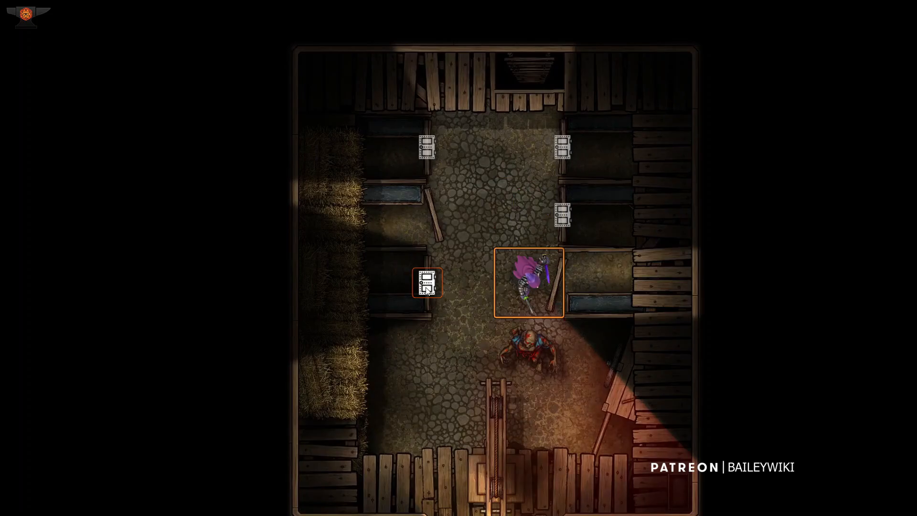
- Open the door of the southernmost west stall, move the token inside, and step back out into the aisle
click(426, 289)
key(Left)
key(Left)
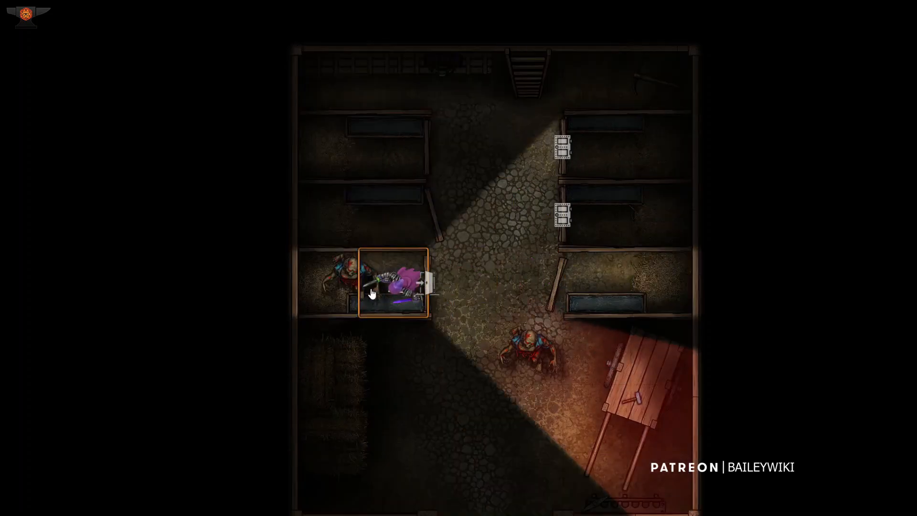
key(Right)
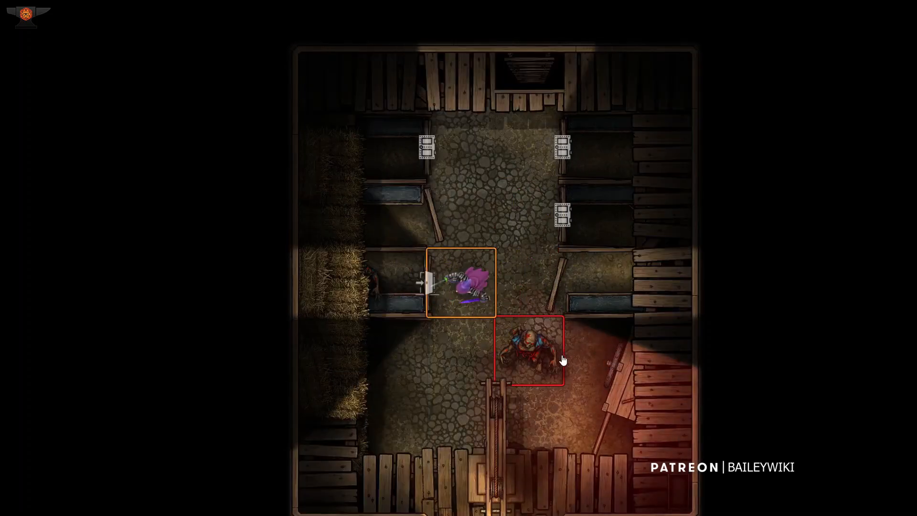
- Walk the token south past the zombie, out through the barn's front doors and west into the yard
key(Down)
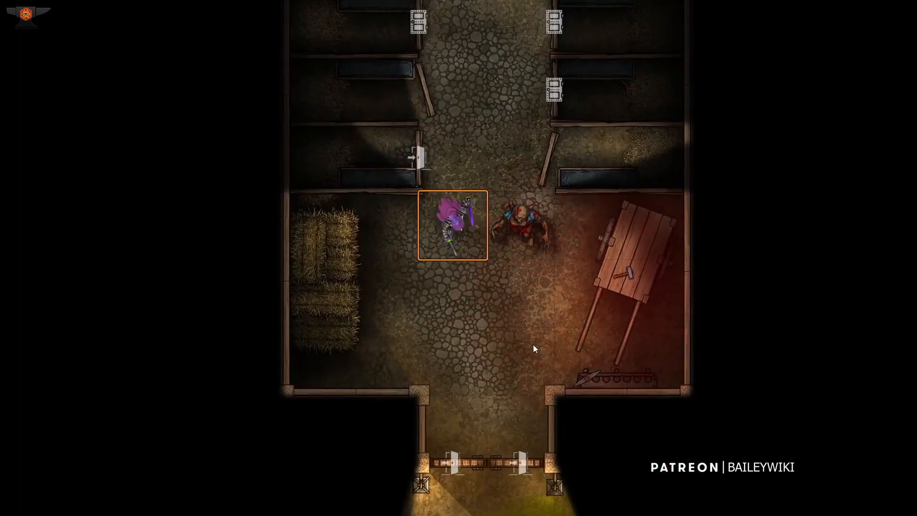
key(Down)
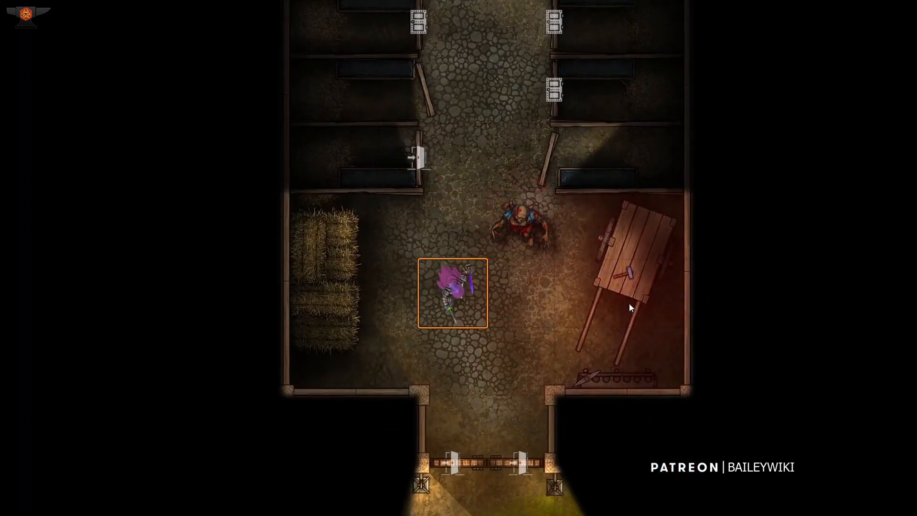
key(Down)
key(Down)
key(Down)
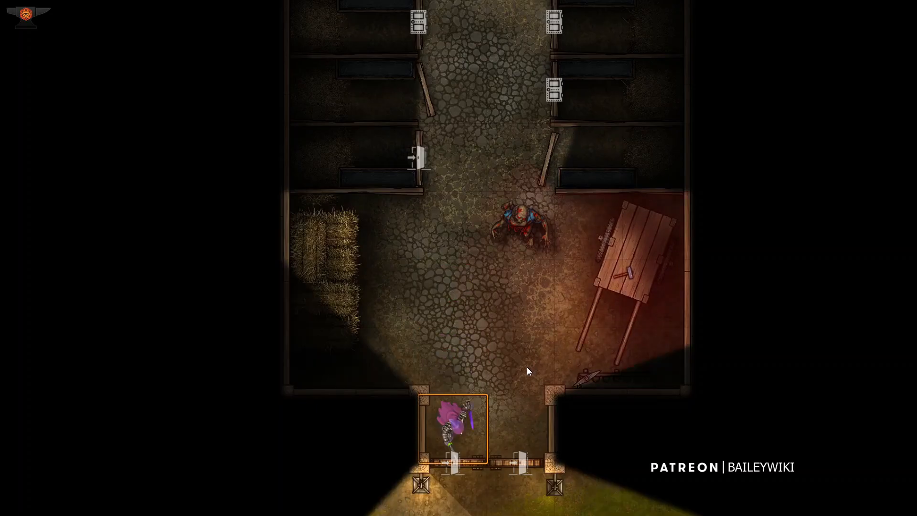
key(Left)
key(Left)
key(Left)
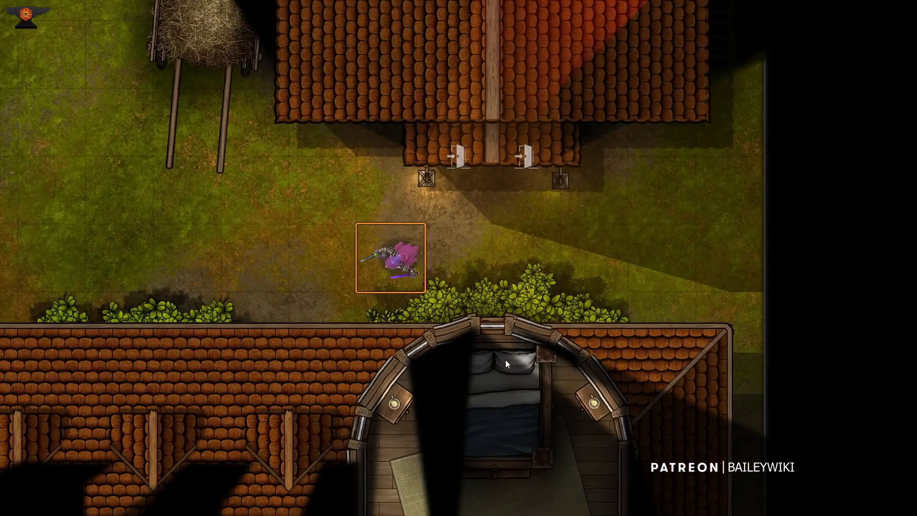
- Move the token northwest past the hay cart and two squares further west across the yard
scroll(354, 268, down, 5)
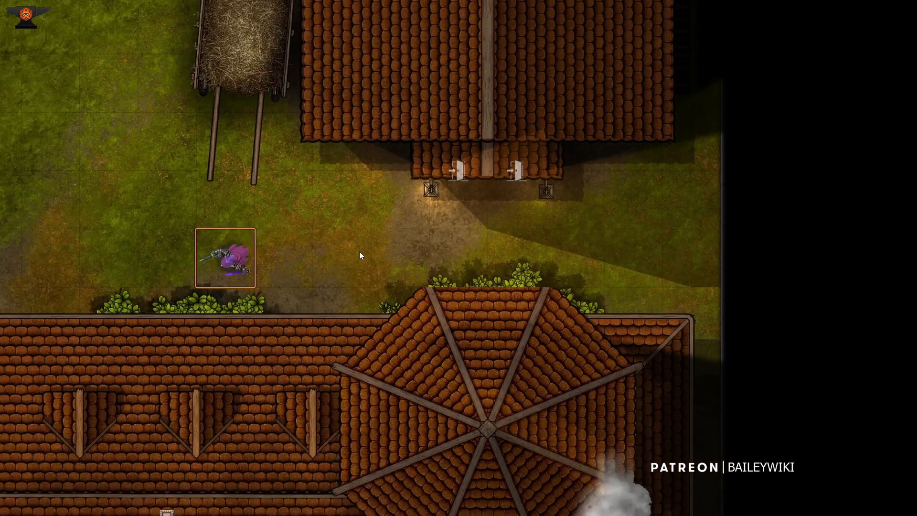
drag(387, 271, 494, 301)
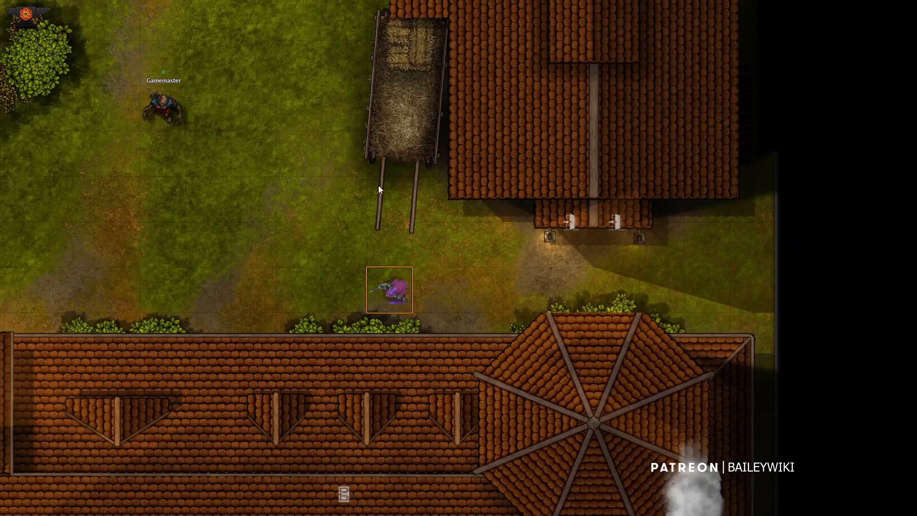
scroll(549, 144, down, 2)
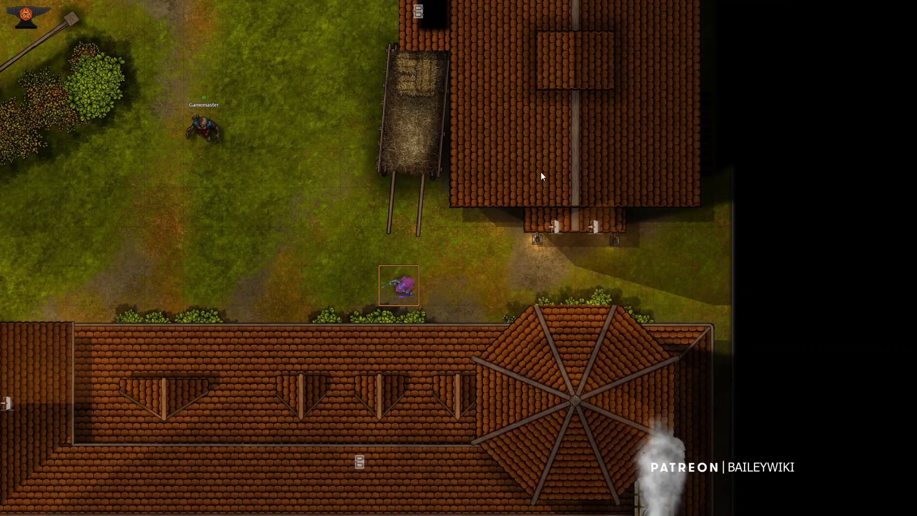
drag(472, 246, 515, 275)
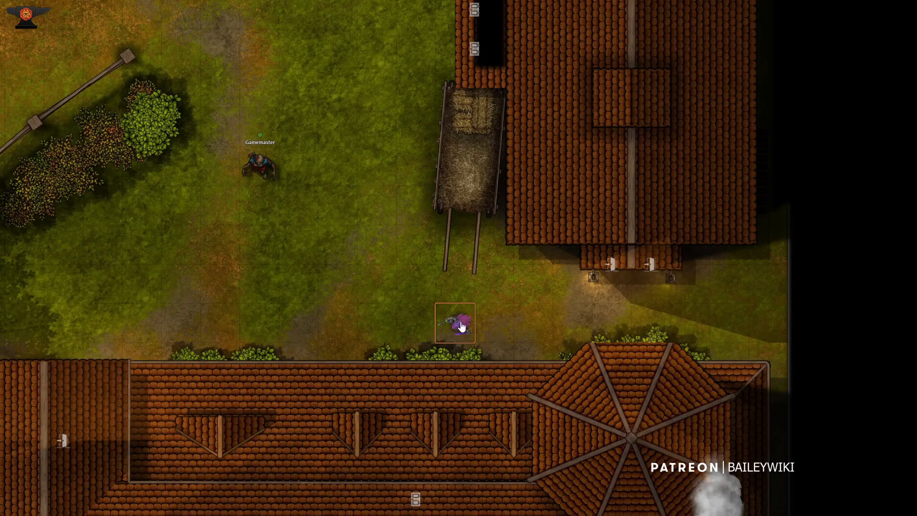
key(Up)
key(Left)
key(Left)
key(Up)
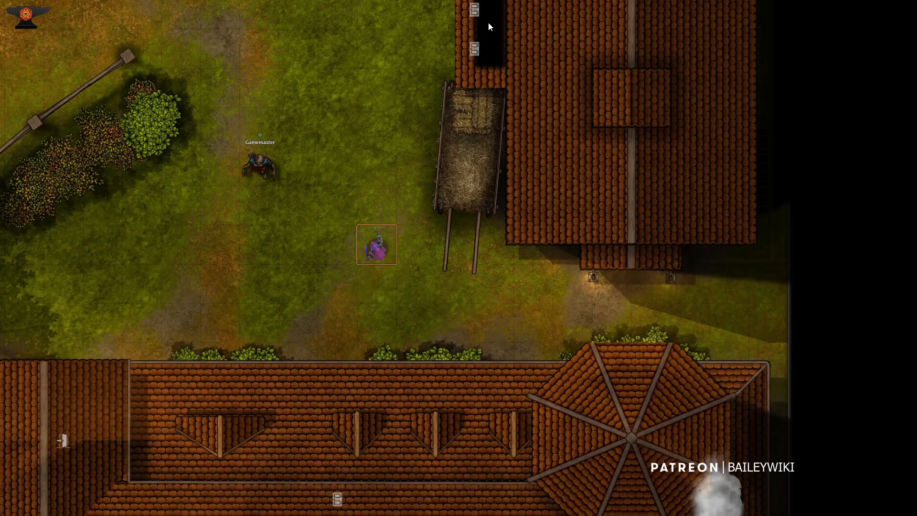
key(Down)
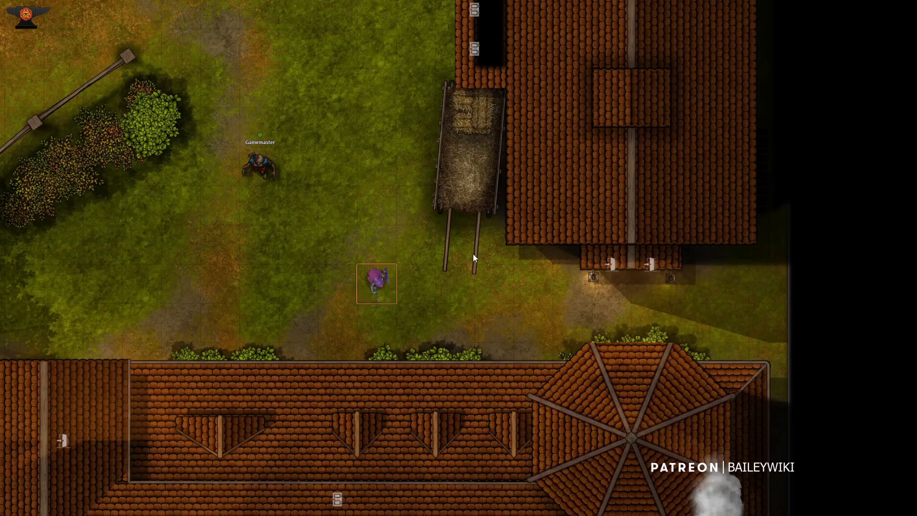
key(Left)
key(Left)
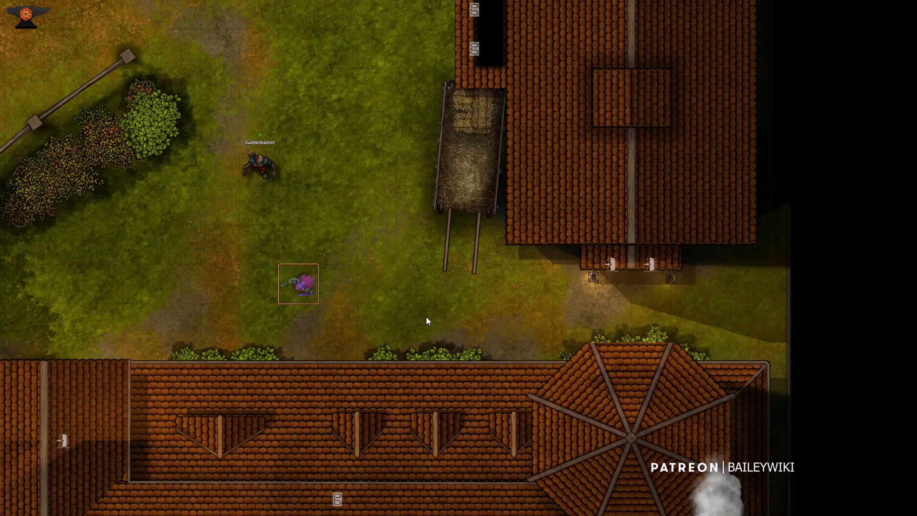
- Walk the token seven squares west across the yard toward the tree stump near the house's northwest corner
drag(426, 318, 645, 289)
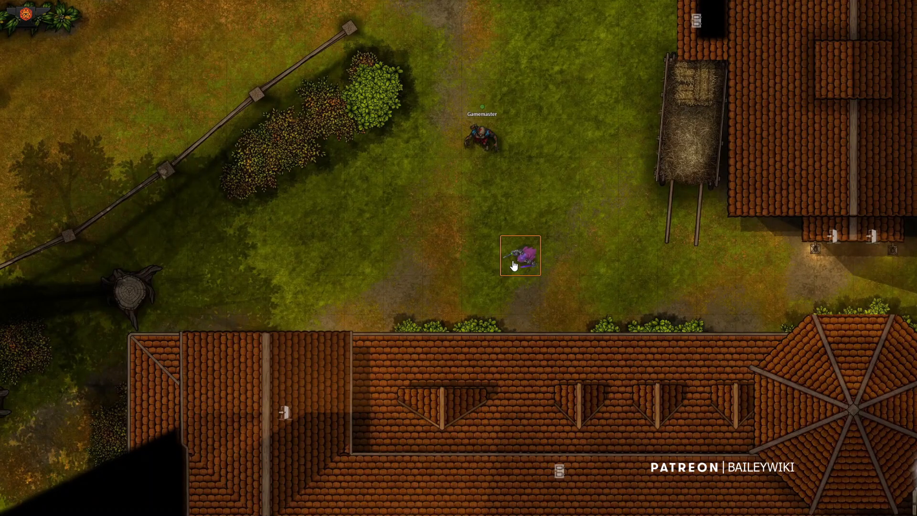
key(Left)
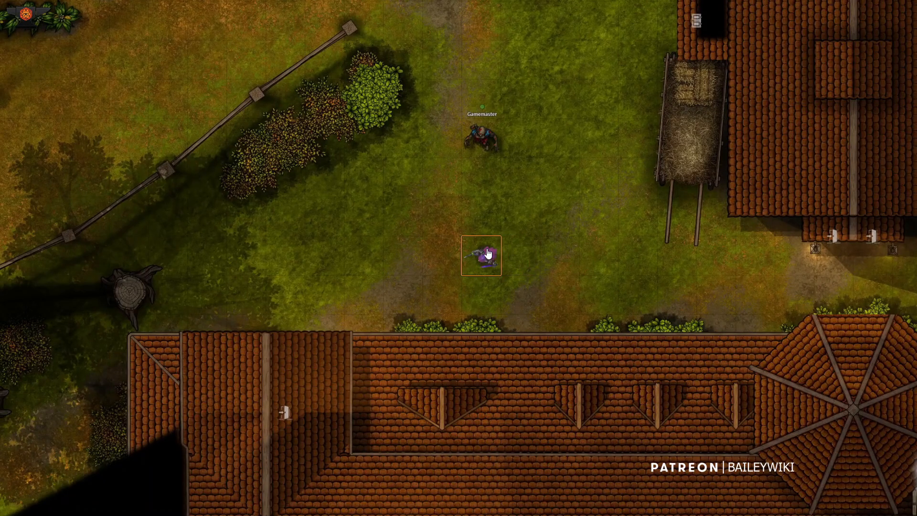
key(Left)
key(Left)
key(Left)
key(Left)
key(Left)
key(Left)
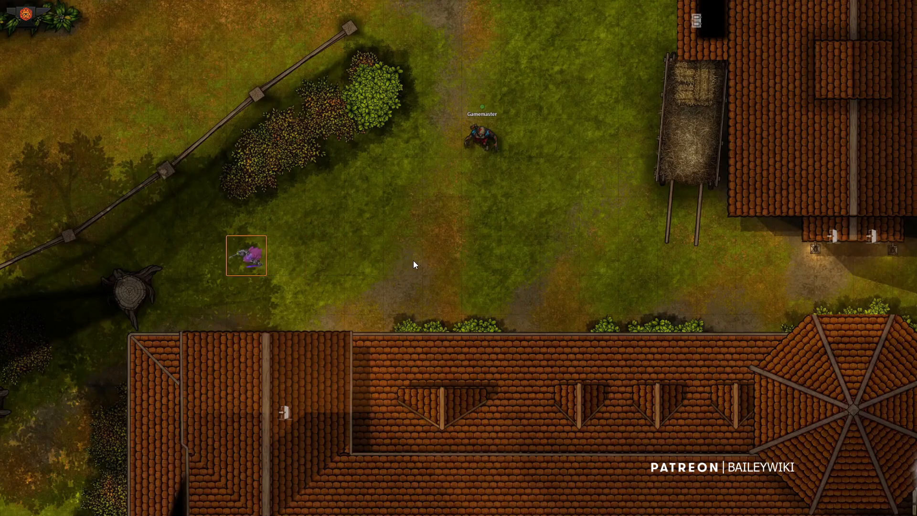
- Bring the token up the porch steps and through the house's front door into the living room
key(Down)
key(Right)
key(Down)
key(Down)
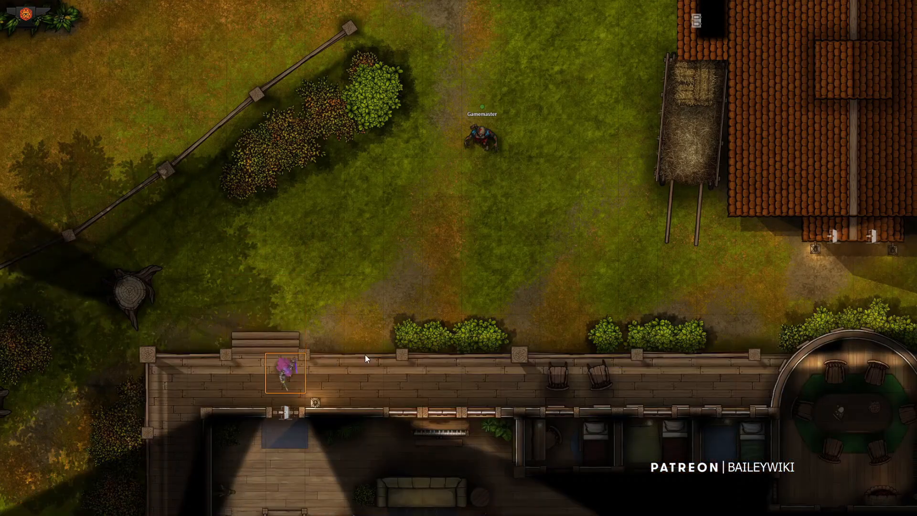
drag(365, 355, 430, 181)
key(Down)
key(Down)
key(Right)
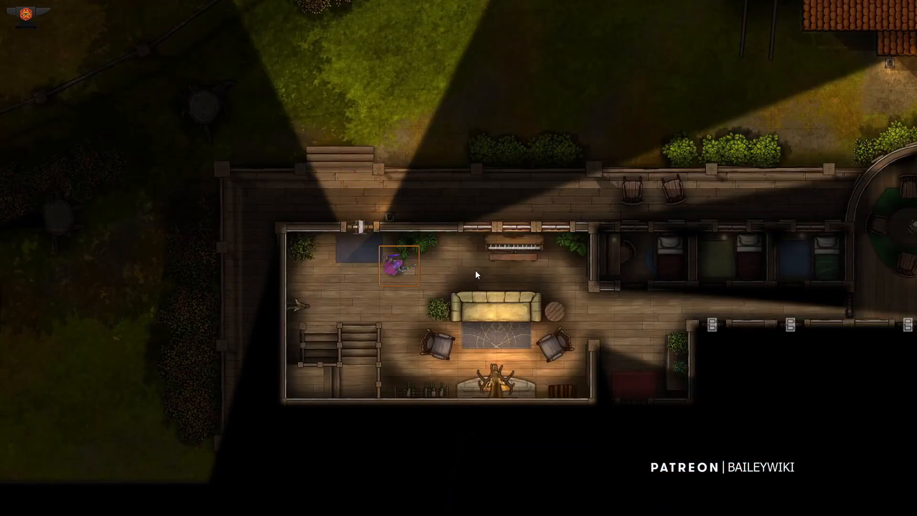
- Move the token east past the piano and down beside the small round table at the hallway entrance
key(Right)
key(Right)
key(Right)
key(Right)
key(Down)
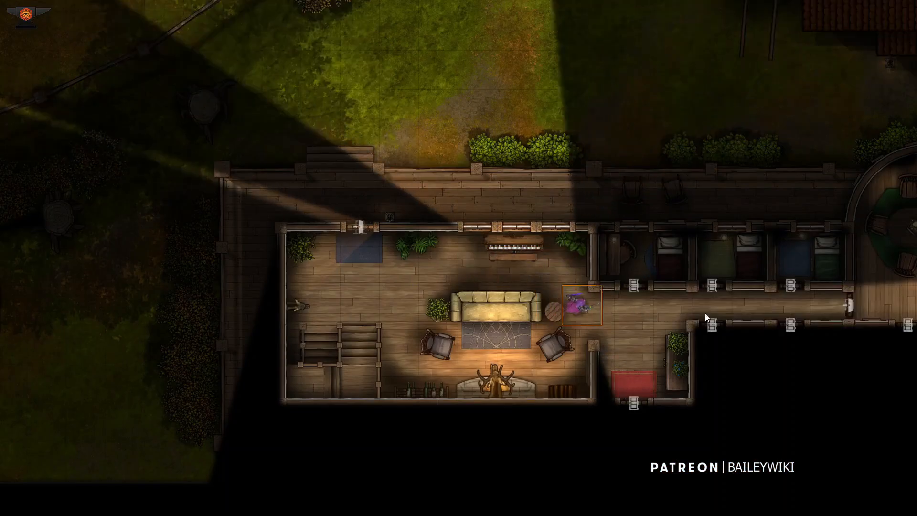
- Walk the token eight squares east along the hallway into the round room with the green rug
key(Right)
key(Right)
key(Right)
key(Right)
key(Right)
key(Right)
key(Right)
key(Right)
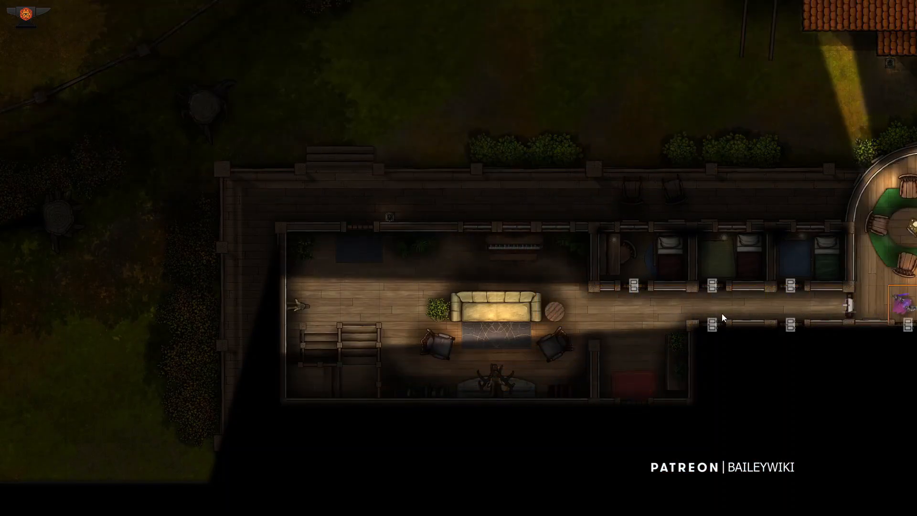
- Walk the token back west along the hallway and across the living room to the plants near the front door
drag(723, 315, 669, 291)
key(Left)
key(Left)
key(Left)
key(Left)
key(Left)
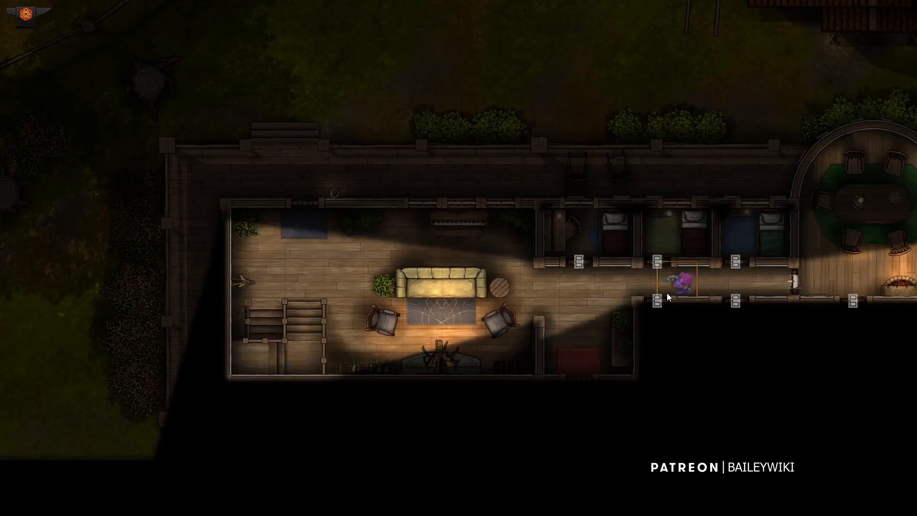
key(Left)
key(Left)
key(Left)
key(Left)
key(Left)
key(Left)
key(Left)
key(Left)
key(Up)
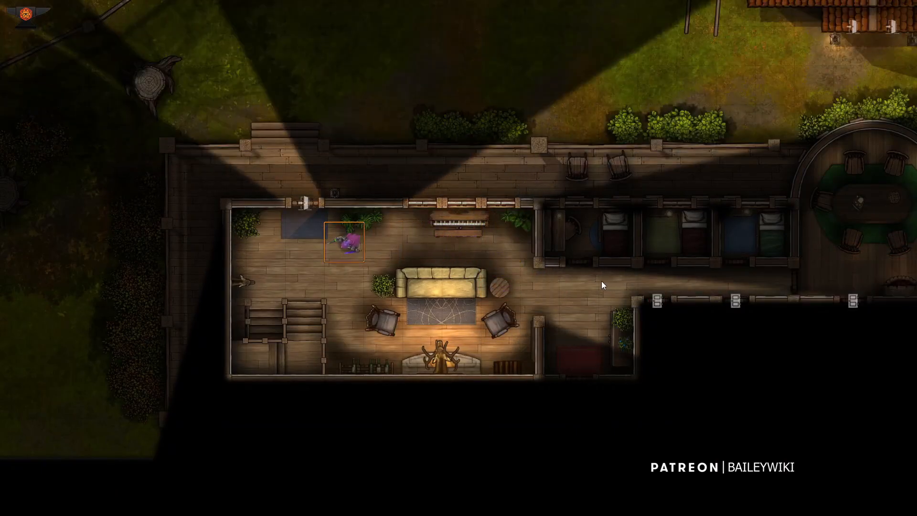
- Take the token up the living room stairs to the upper floor and north to the hallway's west end
key(Left)
key(Down)
key(Down)
key(Down)
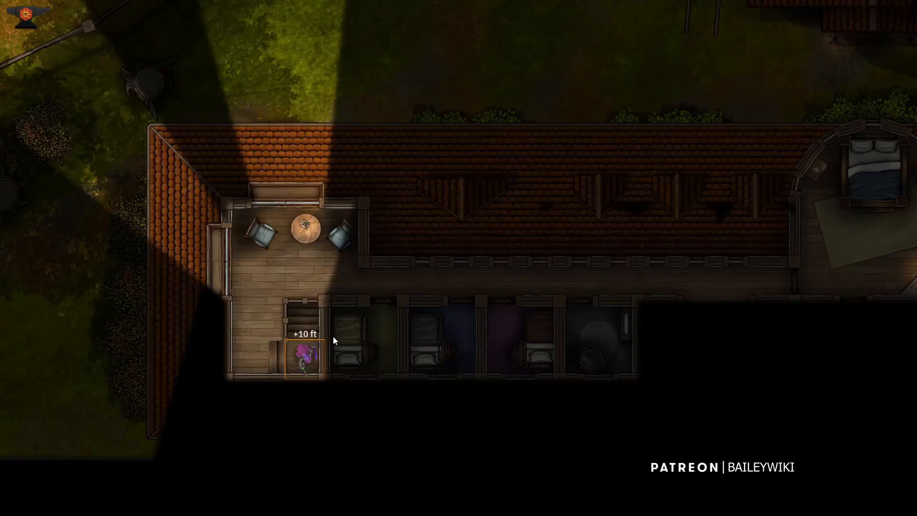
key(Left)
key(Up)
key(Up)
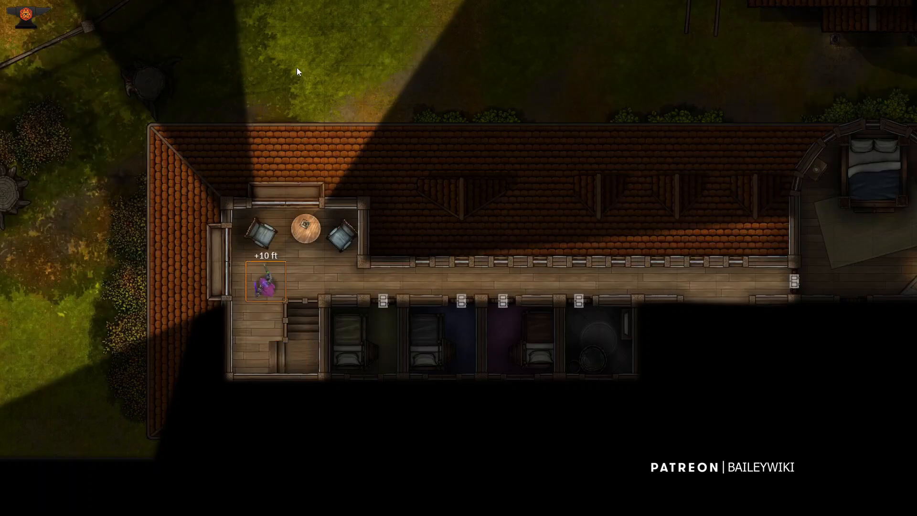
- Move the token to the round table by the upstairs north window and view the vineyard from there
drag(350, 55, 371, 275)
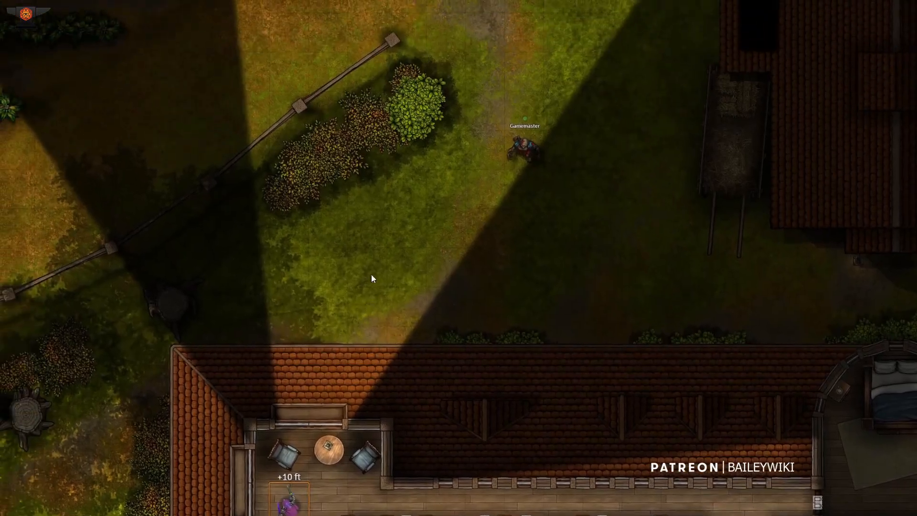
scroll(372, 274, down, 11)
scroll(382, 165, down, 3)
drag(382, 164, 386, 281)
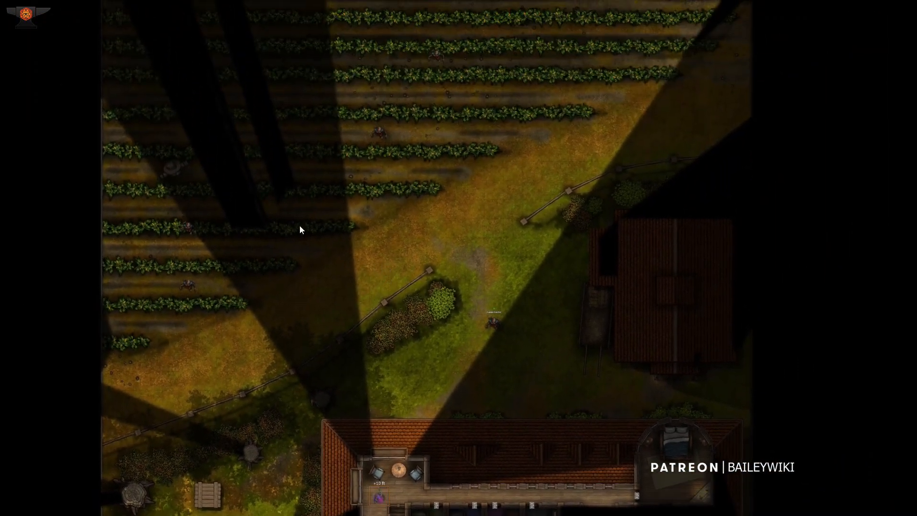
key(Up)
key(Right)
drag(429, 128, 435, 204)
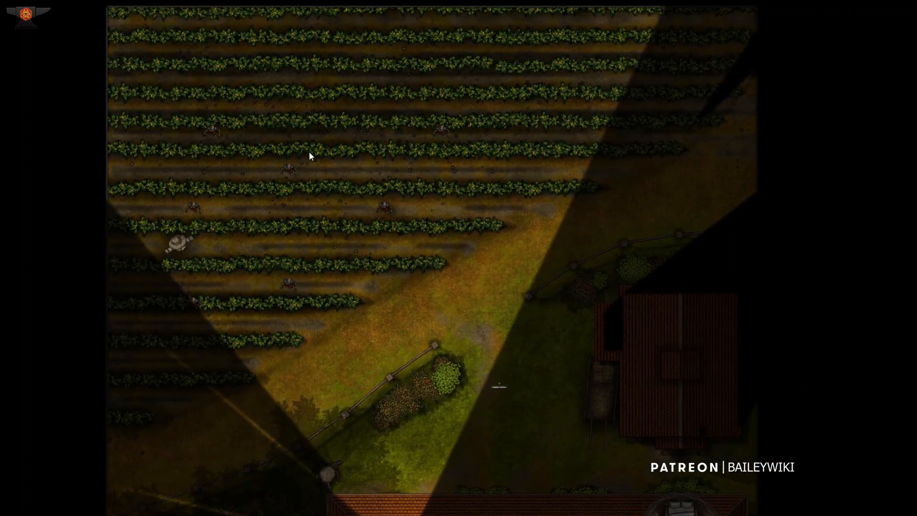
drag(443, 345, 403, 225)
scroll(403, 228, down, 3)
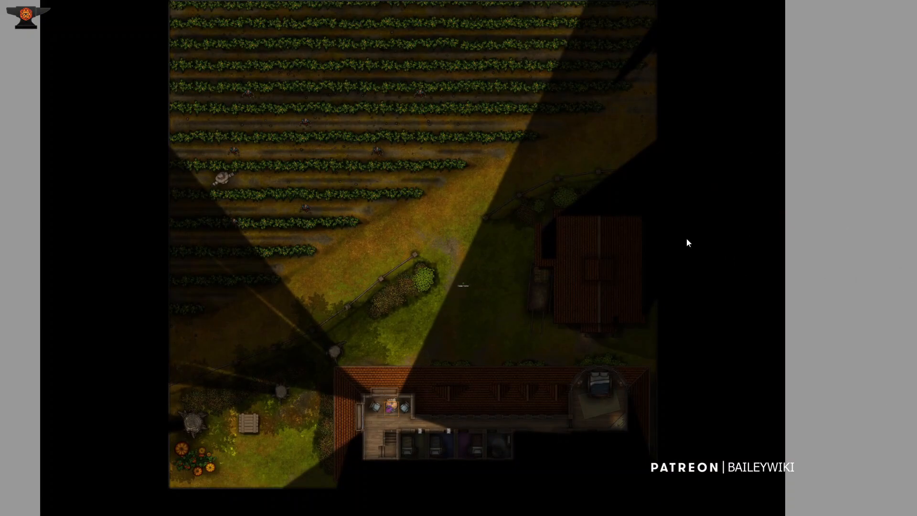
scroll(380, 351, up, 3)
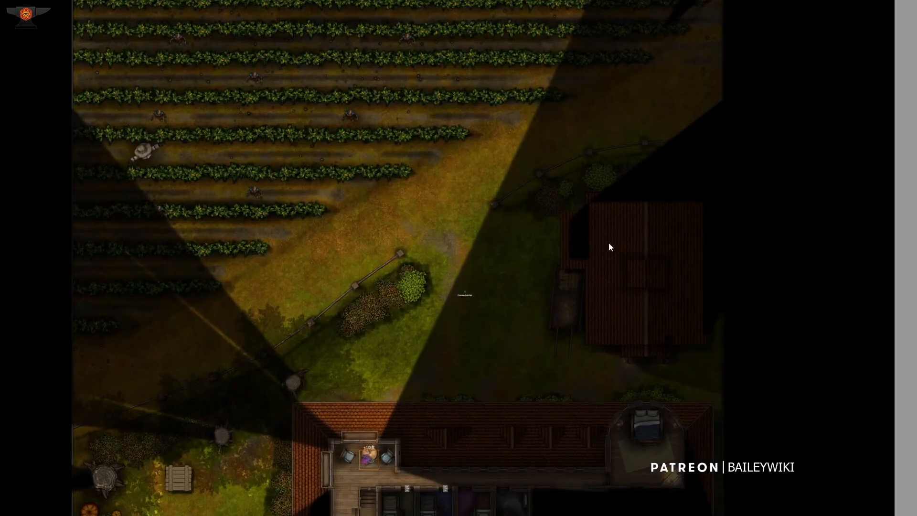
- Walk the token from the upstairs round table into the hallway and east to the first bedroom door
drag(296, 345, 384, 171)
scroll(450, 213, up, 10)
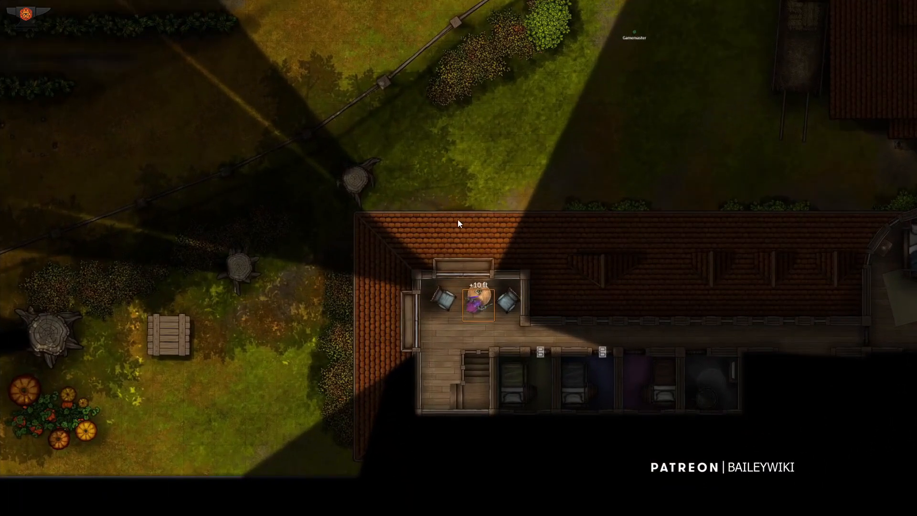
key(Down)
key(Right)
key(Right)
drag(590, 242, 478, 175)
key(Right)
key(Right)
key(Right)
key(Right)
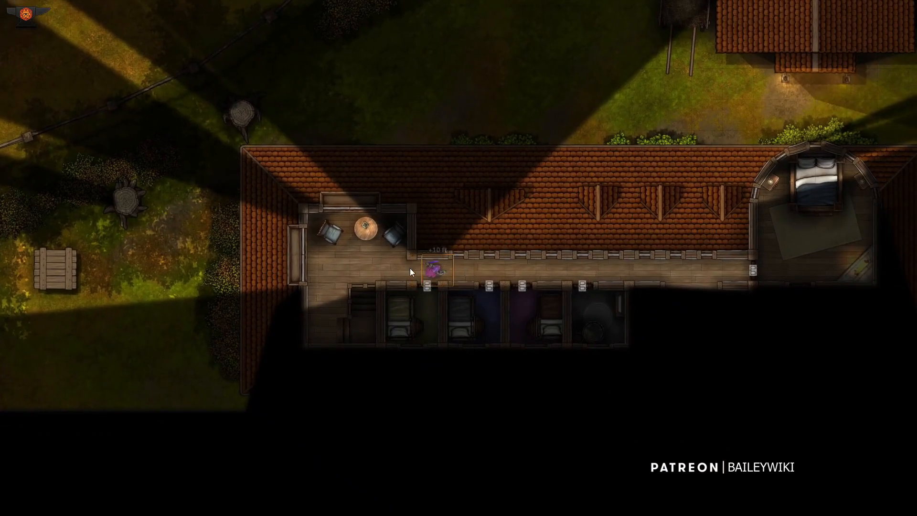
- Walk the token east along the upstairs hallway past the bedrooms to just beyond the bathroom door
scroll(573, 291, up, 2)
scroll(573, 297, up, 4)
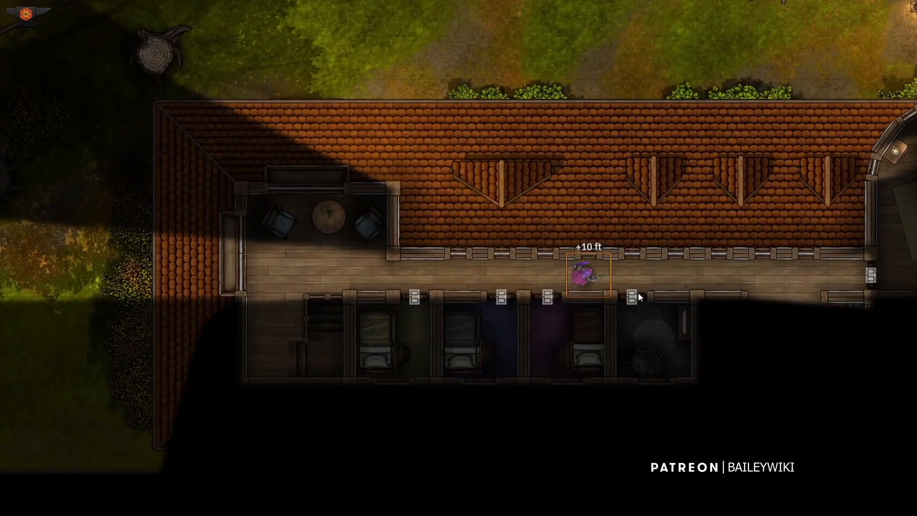
drag(593, 322, 416, 325)
key(Right)
key(Right)
key(Right)
key(Right)
key(Right)
key(Right)
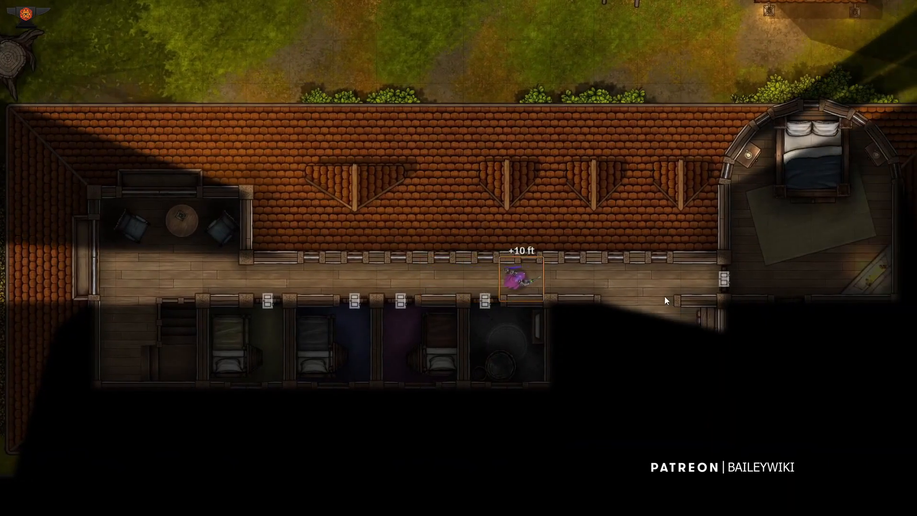
- Move the token to the hallway's opening into the study with the desk and rocking chair
key(Left)
key(Left)
key(Left)
key(Left)
key(Left)
key(Left)
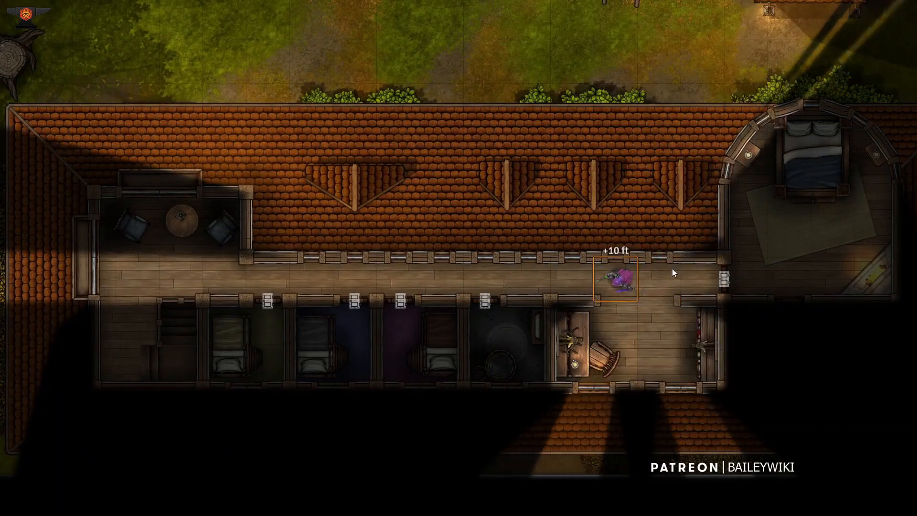
- Open the door at the hallway's east end and move the token around it to reveal the bedroom with the fireplace
key(Right)
key(Right)
key(Right)
key(Right)
key(Right)
key(Right)
key(Right)
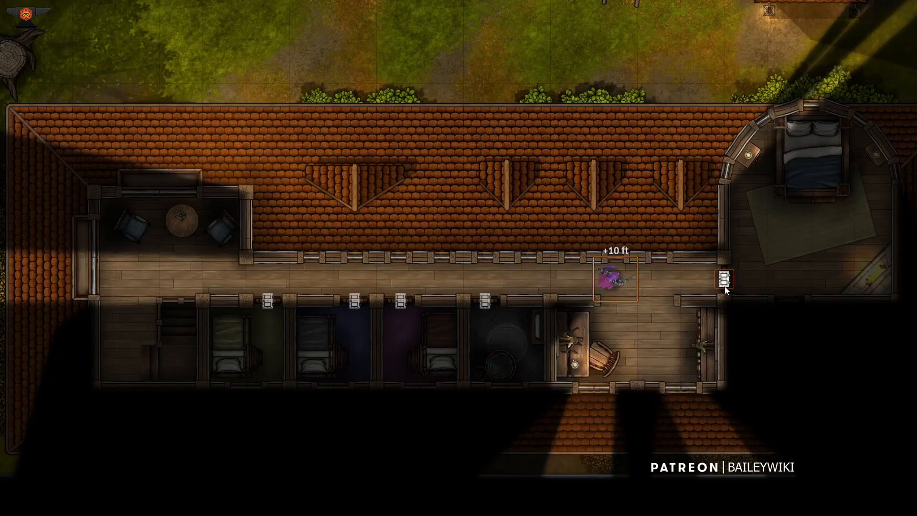
key(Left)
key(Left)
key(Left)
key(Left)
key(Left)
key(Left)
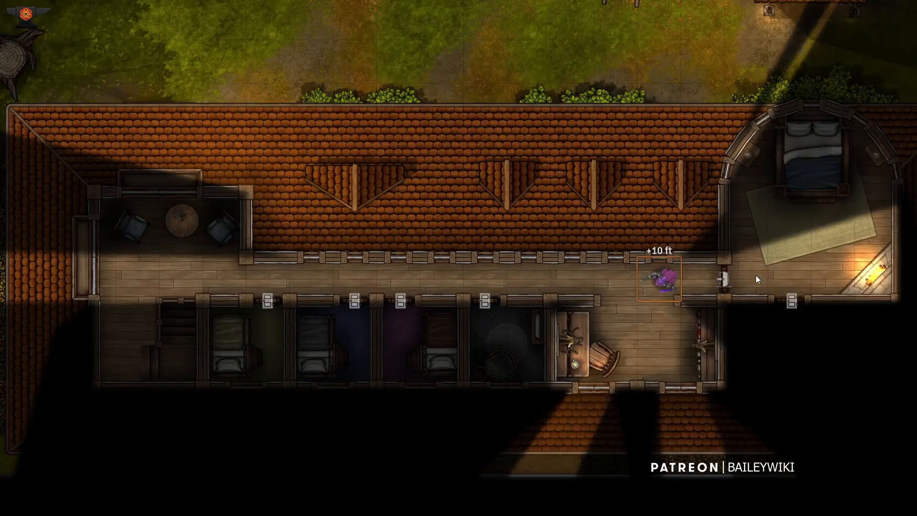
- Walk the token back west along the whole upstairs hallway to its west end below the sitting area
key(Left)
key(Left)
key(Left)
key(Left)
key(Left)
key(Left)
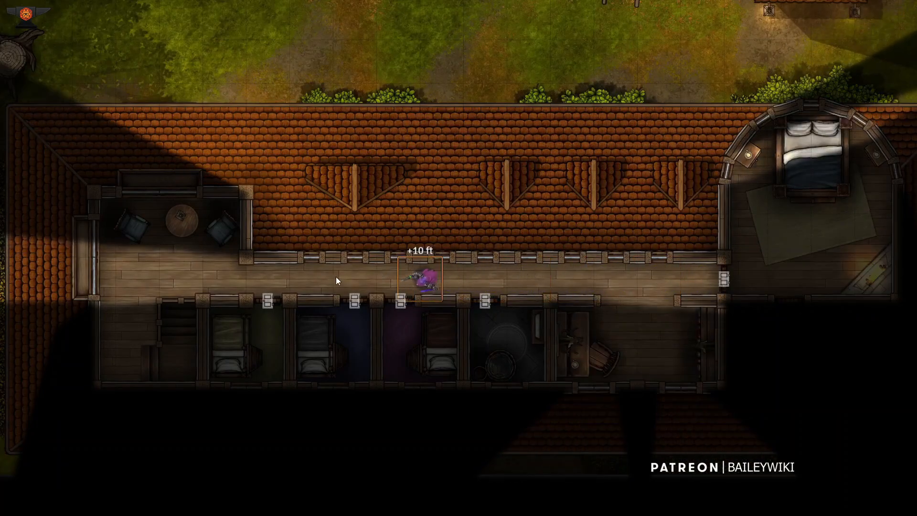
key(Left)
key(Left)
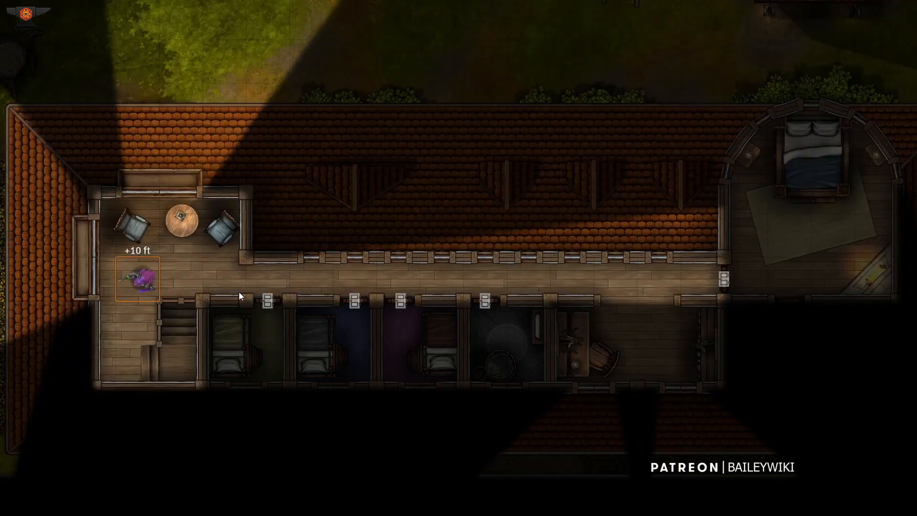
- Take the token down the stairs to the living room floor
key(Down)
key(Down)
key(Right)
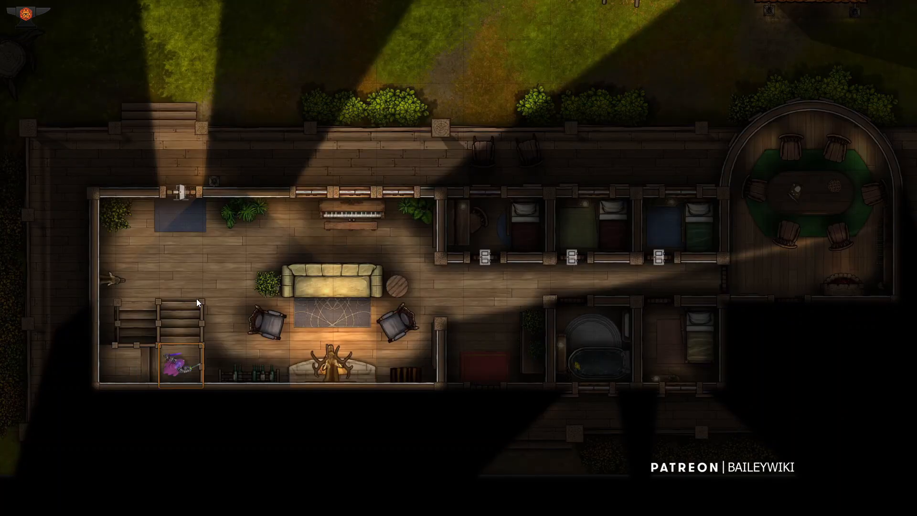
- Walk the token north from the stairs, out through the front door and into the yard
key(Up)
key(Up)
key(Up)
key(Up)
key(Up)
key(Up)
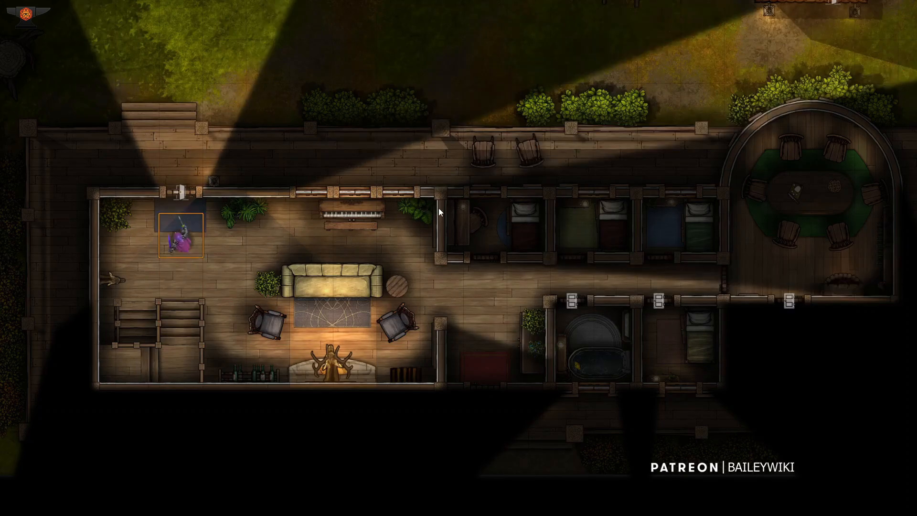
key(Up)
key(Up)
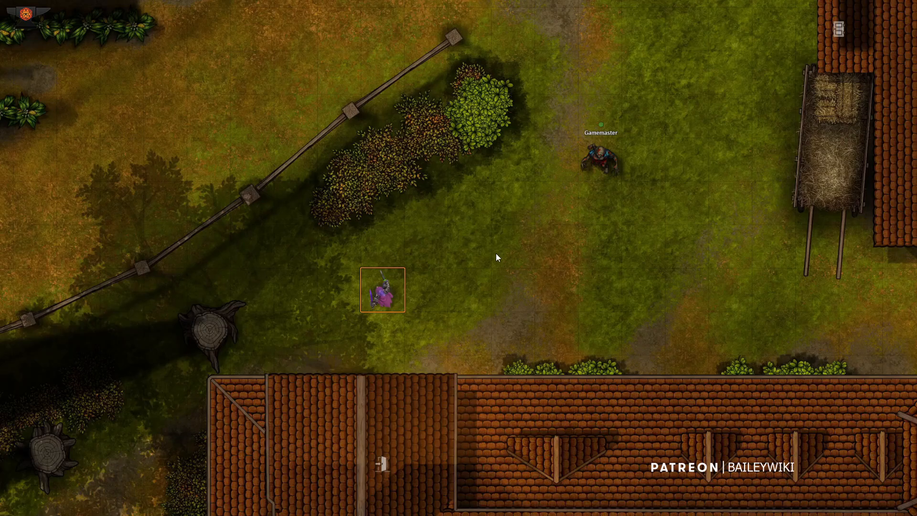
scroll(614, 289, down, 7)
drag(535, 263, 422, 285)
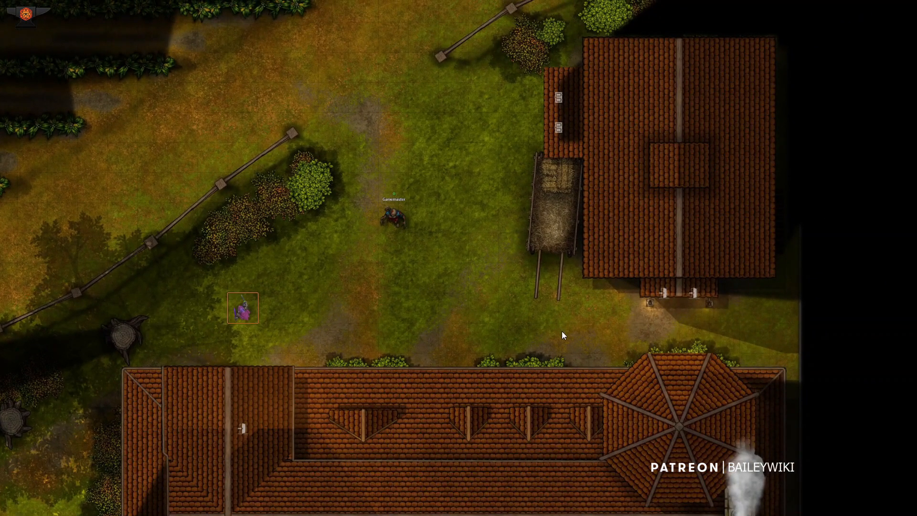
drag(368, 306, 432, 303)
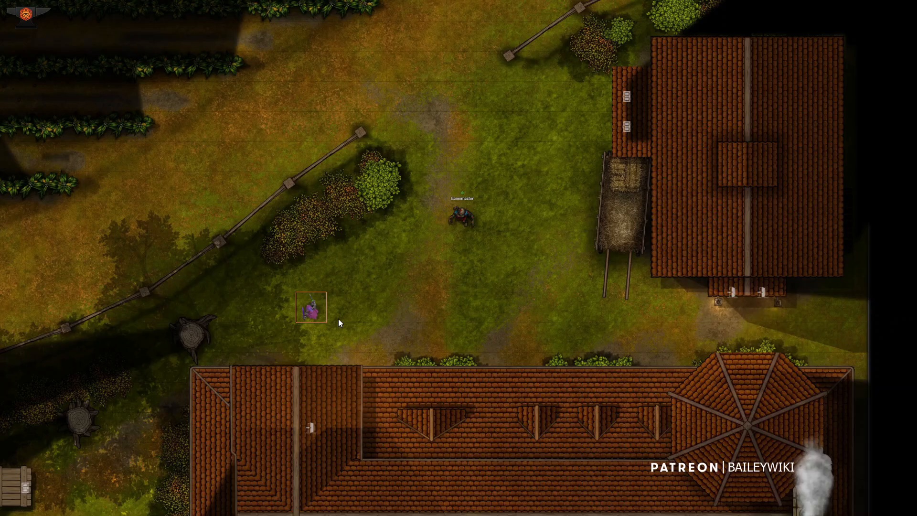
scroll(363, 321, down, 1)
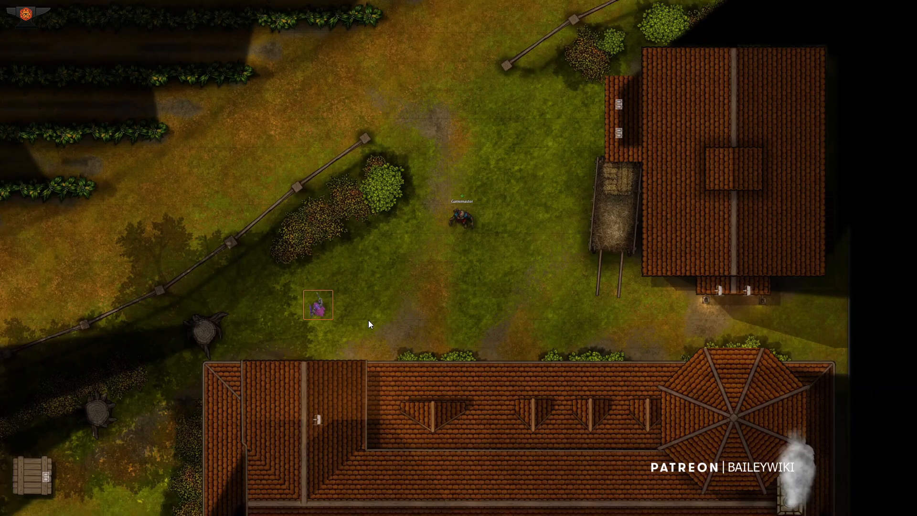
- Walk the token north from the yard to the bushes in front of the spiked tower's southern entrance
scroll(371, 323, up, 1)
scroll(370, 315, up, 4)
drag(387, 215, 418, 411)
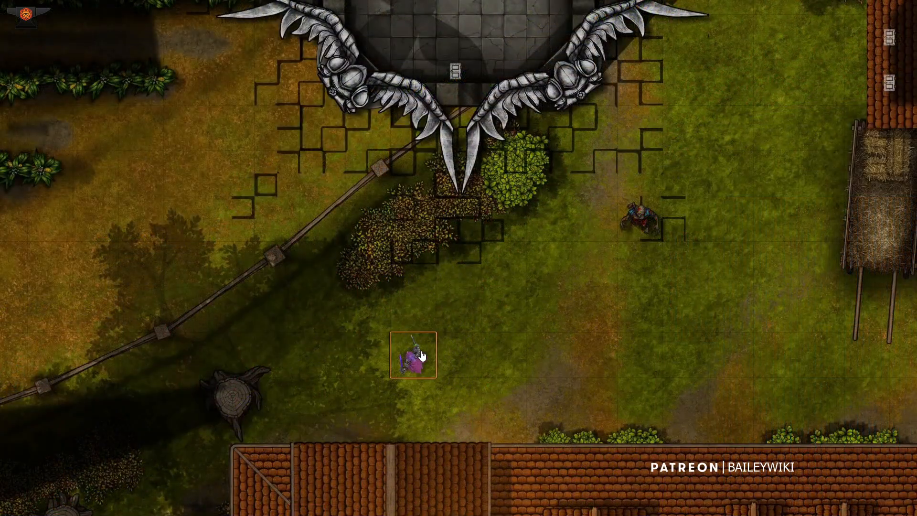
key(Up)
key(Up)
key(Up)
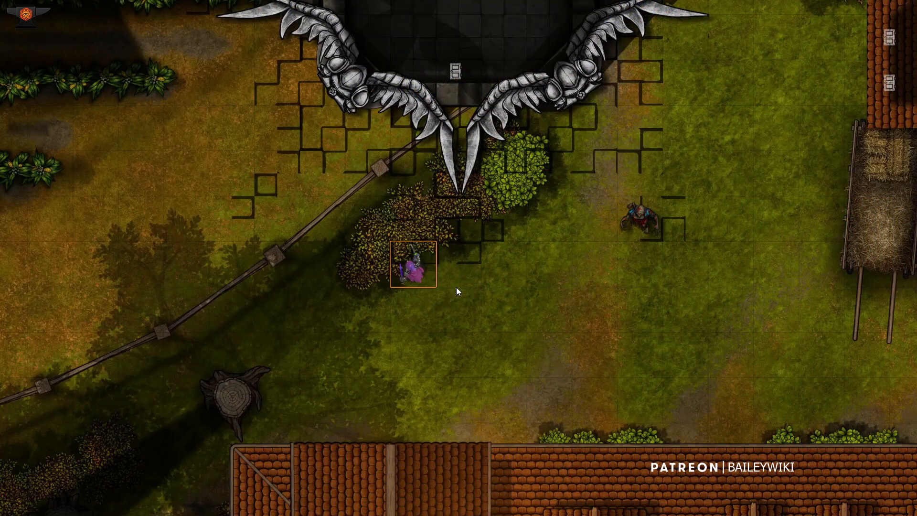
key(Right)
drag(525, 270, 530, 417)
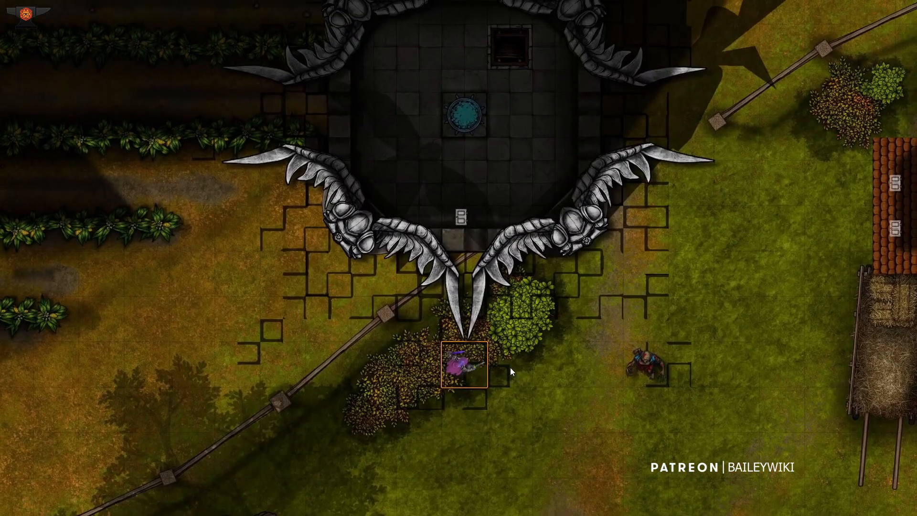
- Take the token north through the tower's south door and into its torch-lit ground floor room
key(Up)
key(Up)
key(Up)
key(Up)
key(Up)
key(Up)
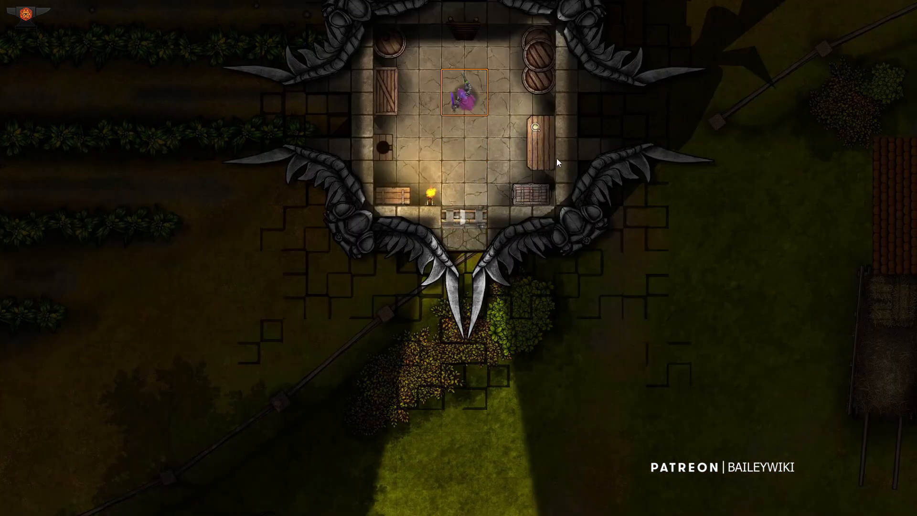
- Take the token up the tower's north stairs to the middle floor and over to the round table's southwest side
scroll(555, 159, down, 5)
drag(572, 194, 587, 293)
key(Up)
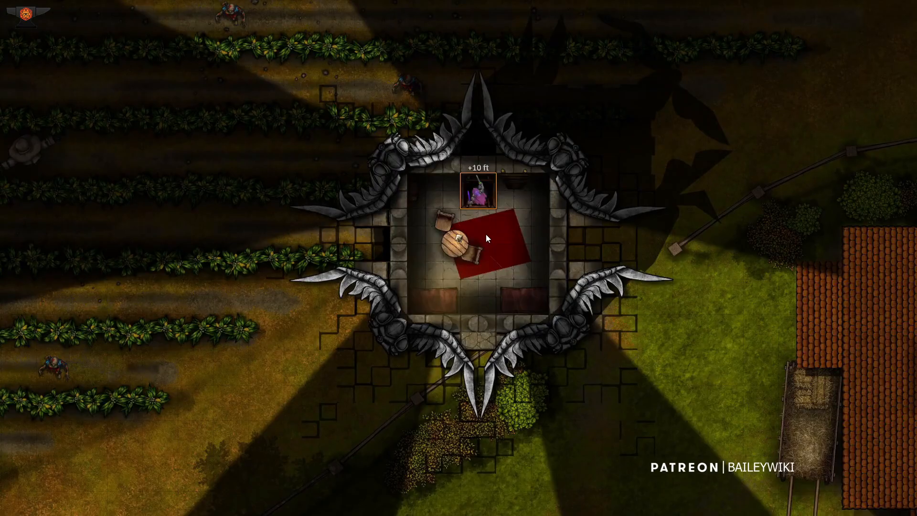
key(Down)
key(Down)
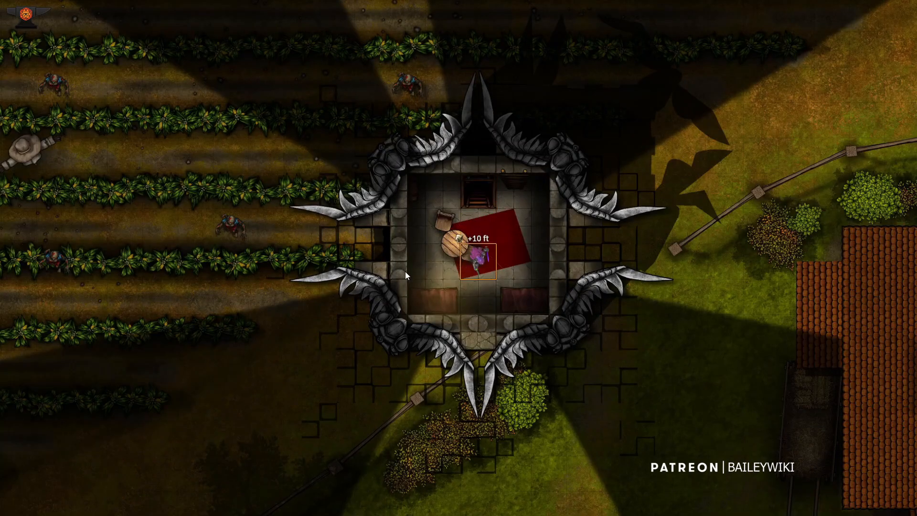
key(Left)
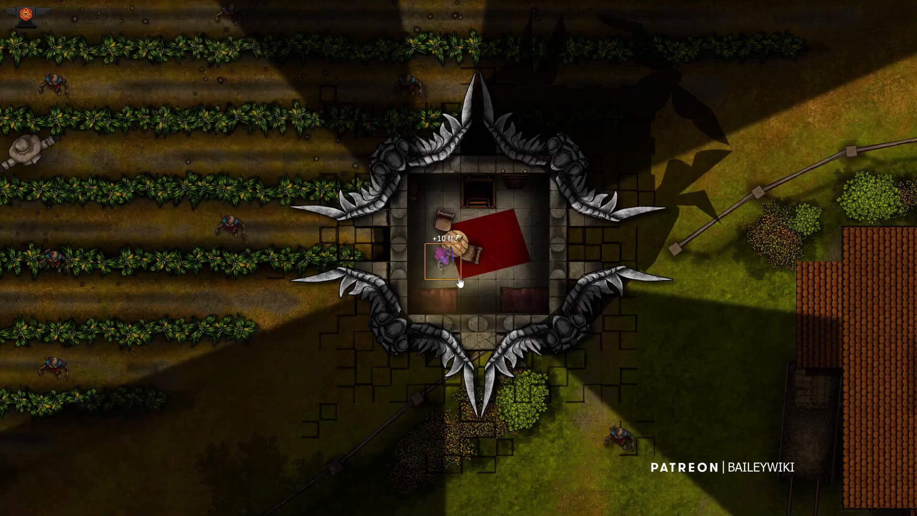
- Move the token to the middle floor's northeast corner and up onto the tower roof, southeast of the glowing circle
key(Right)
key(Right)
key(Up)
key(Up)
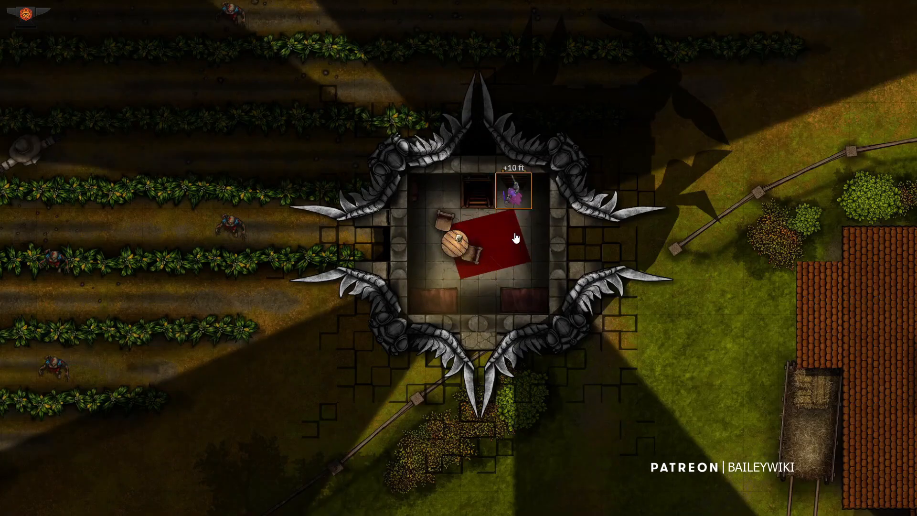
key(Down)
key(Down)
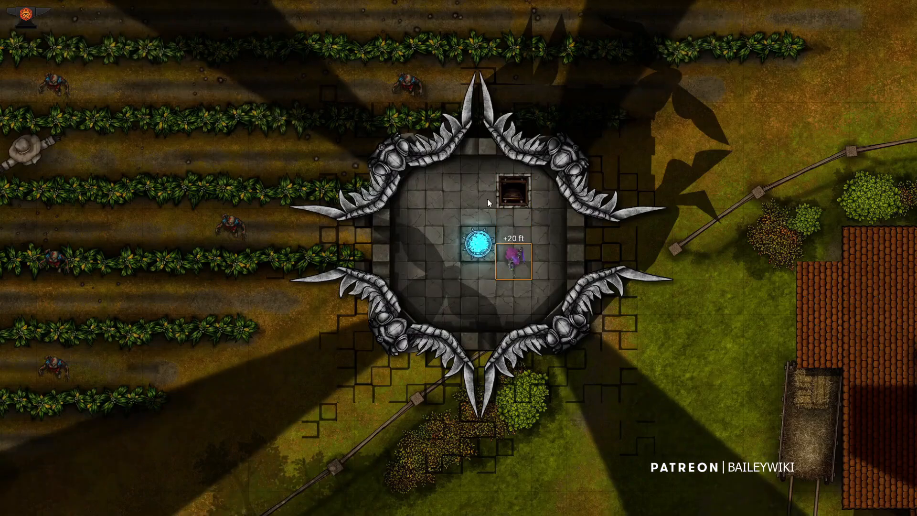
- Walk the token west across the roof to its northwest corner and back south beside the glowing circle
key(Left)
key(Left)
key(Left)
key(Left)
key(Up)
key(Up)
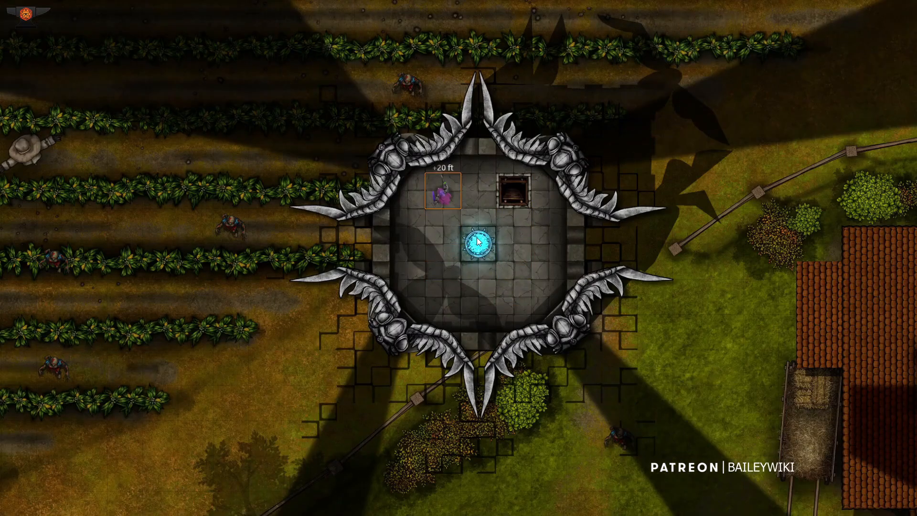
key(Down)
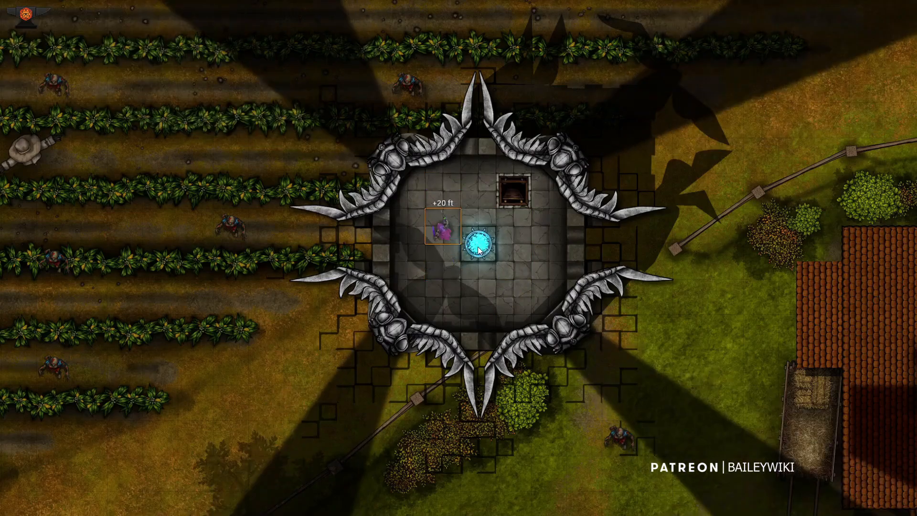
- Take the token down the roof hatch, through the middle floor and back to the tower's ground floor
key(Up)
key(Right)
key(Right)
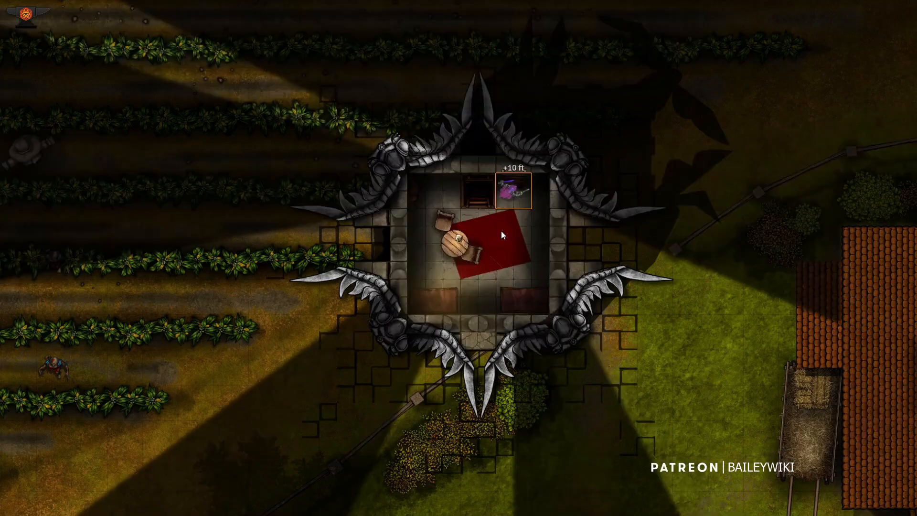
key(Left)
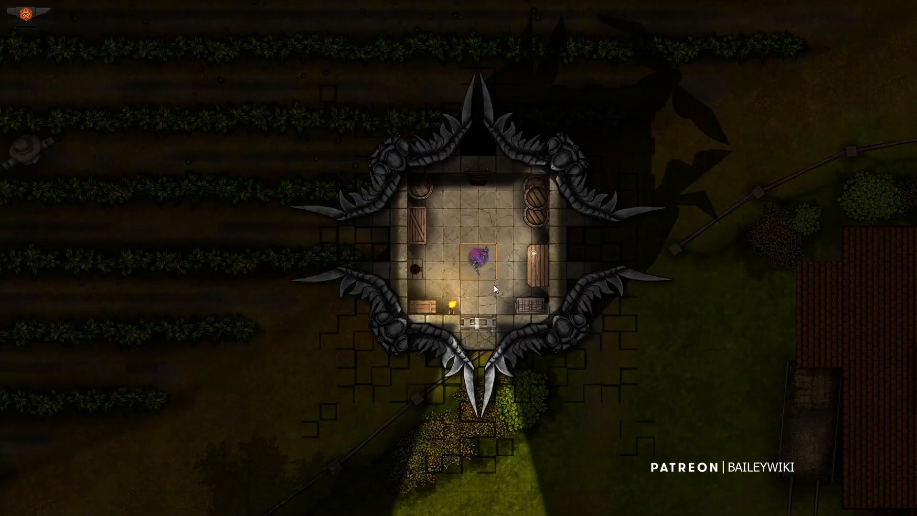
- Walk the token south out of the tower door to the bushes outside
key(Down)
key(Down)
key(Down)
key(Down)
key(Down)
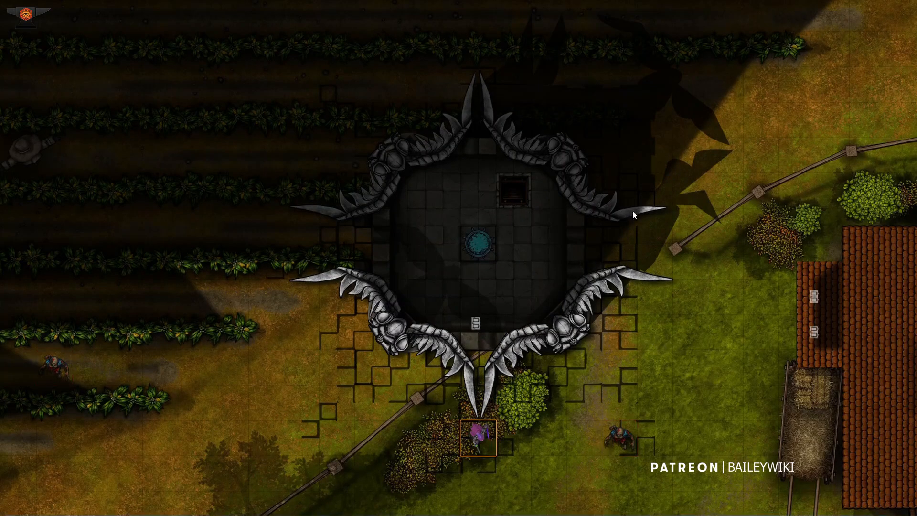
- Show the hidden interface again and survey the yard between the vineyard, barn and farmhouse
click(26, 14)
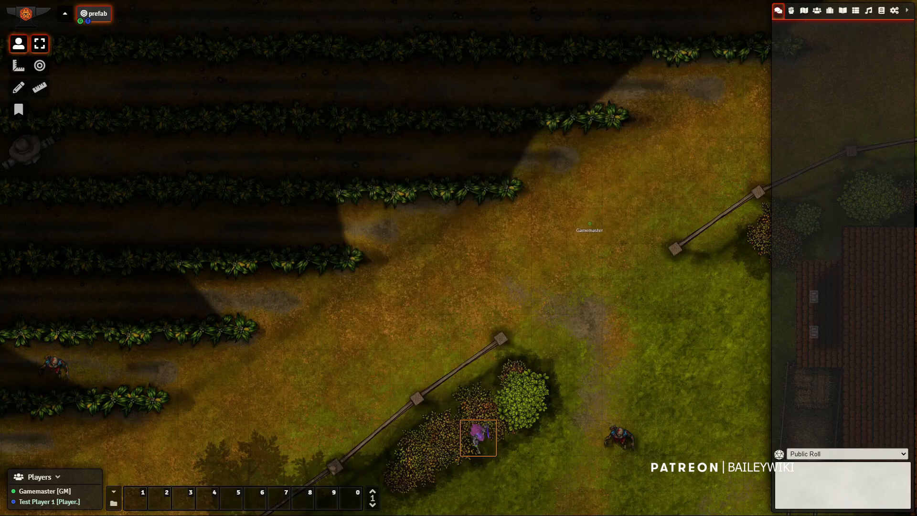
drag(595, 344, 581, 258)
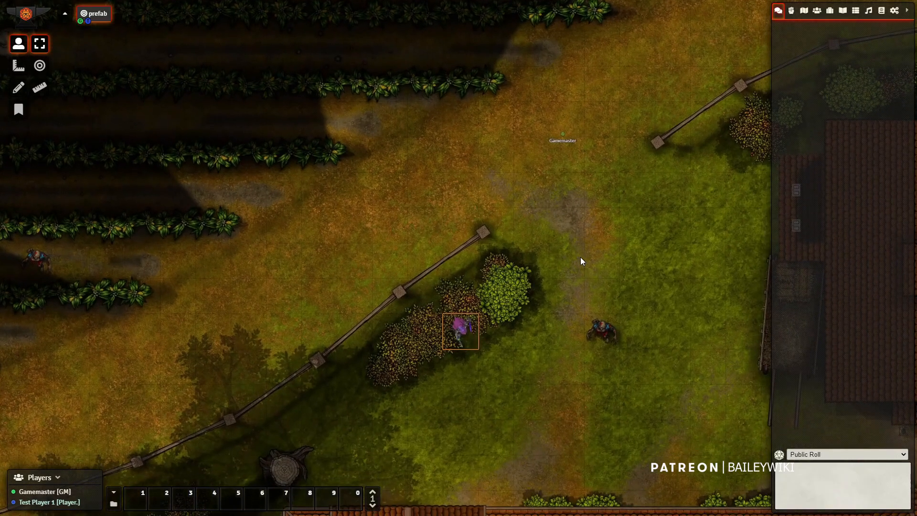
scroll(534, 238, down, 6)
drag(514, 274, 510, 219)
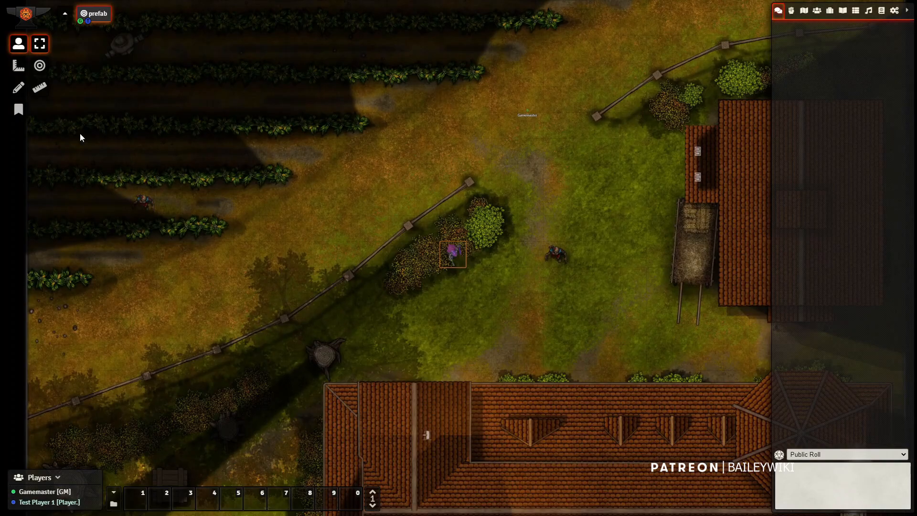
key(alt)
drag(592, 227, 473, 238)
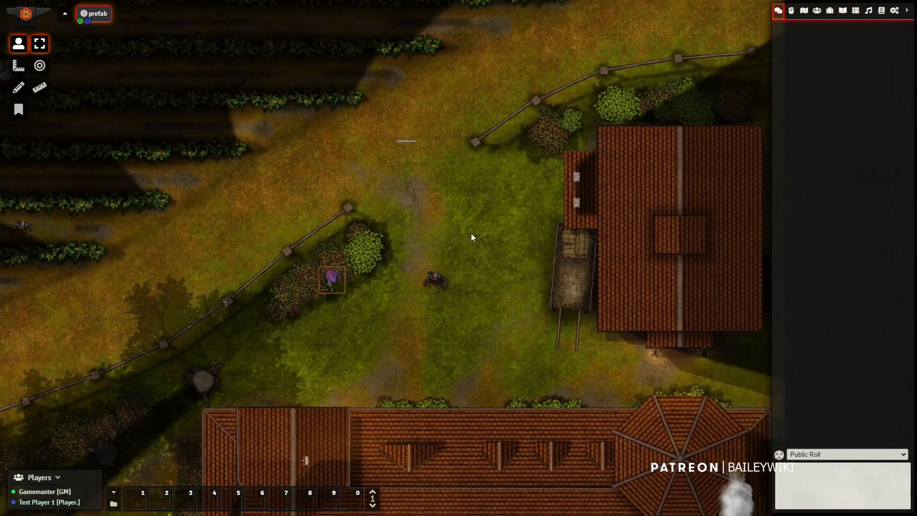
drag(501, 356, 490, 273)
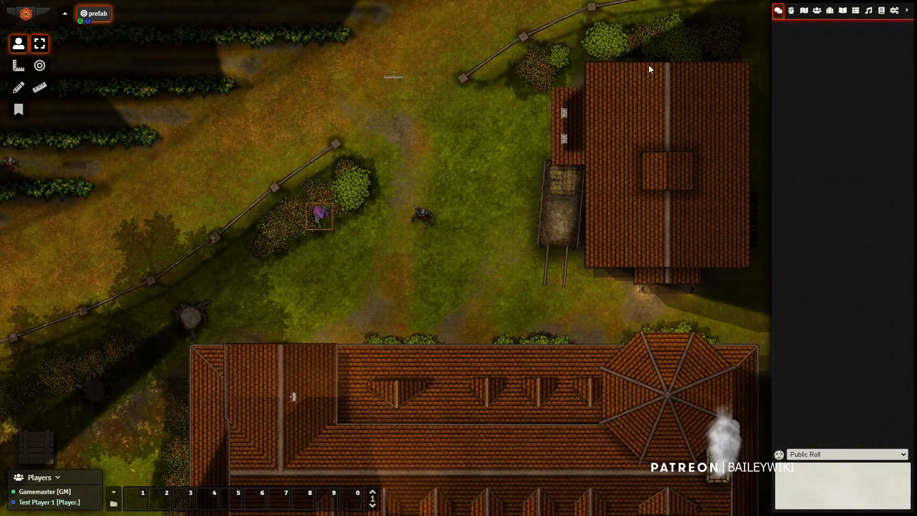
drag(435, 145, 449, 200)
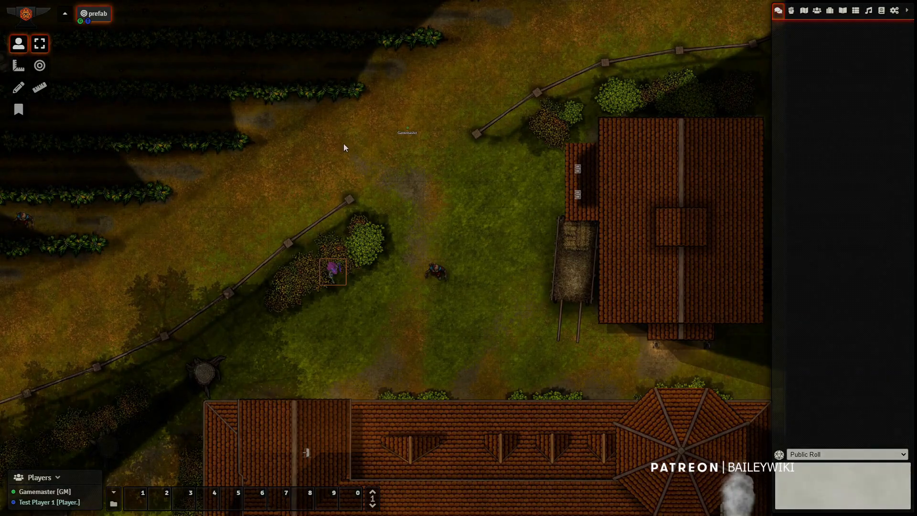
- Examine the multi-level house diagram, from its token heights down to the background floor tile
drag(343, 152, 381, 165)
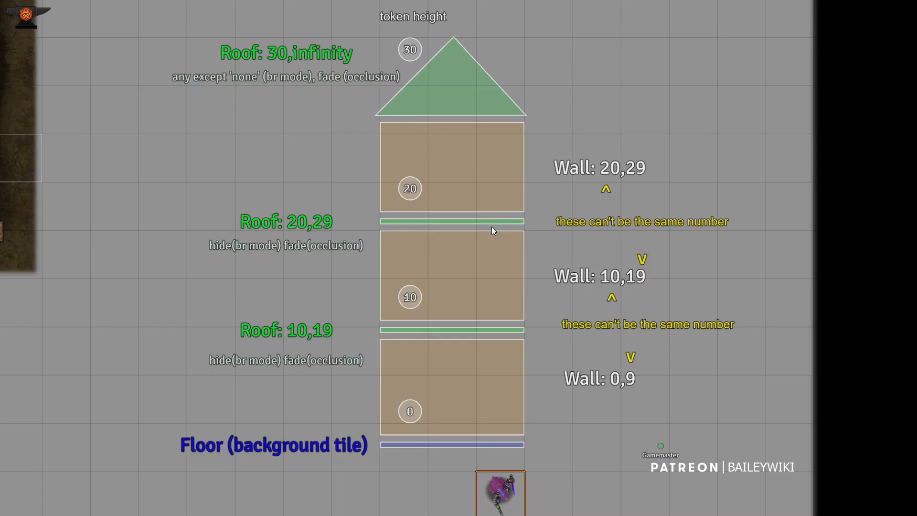
scroll(492, 245, up, 1)
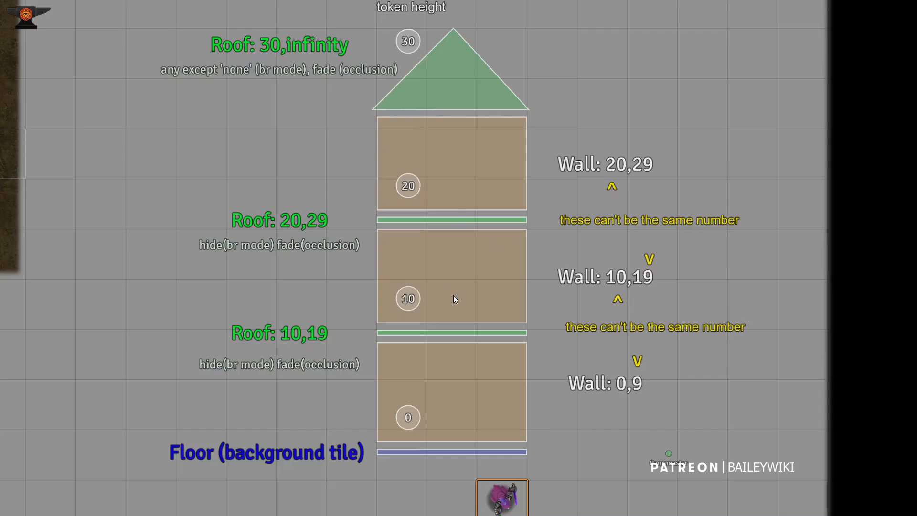
scroll(454, 300, down, 3)
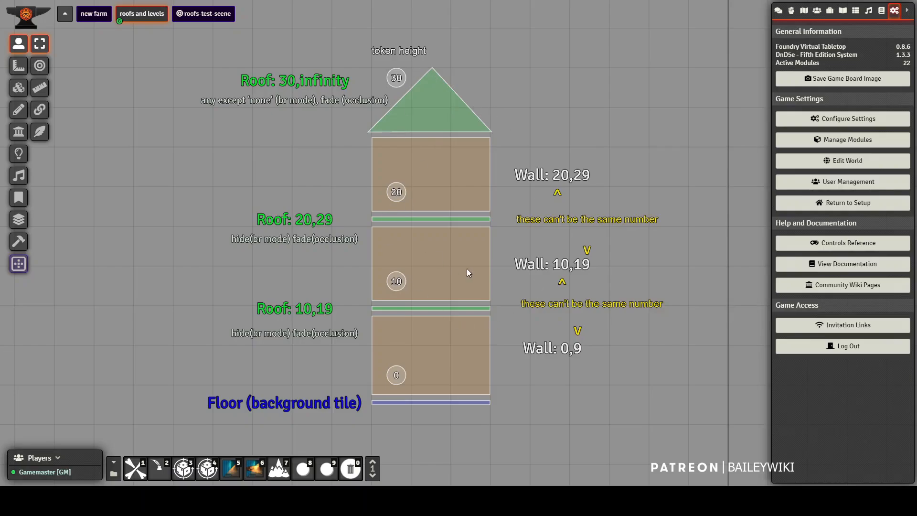
scroll(552, 416, up, 3)
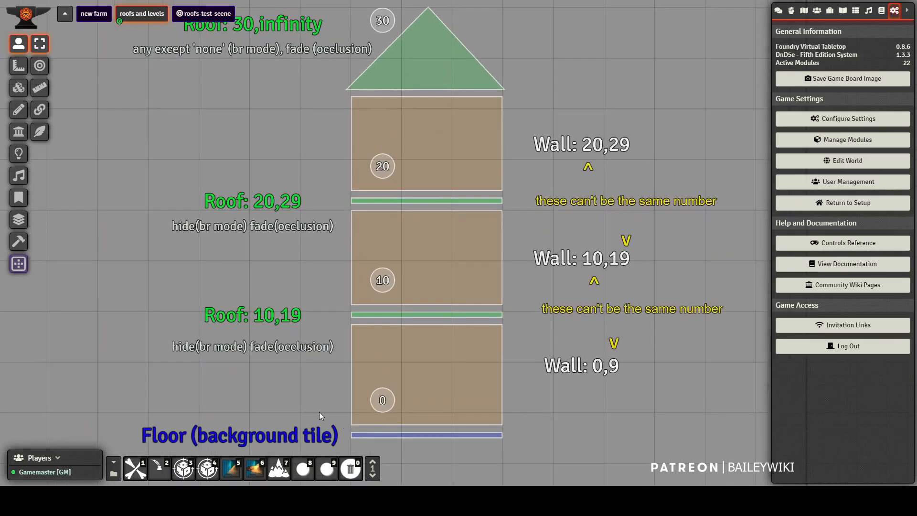
drag(268, 345, 271, 330)
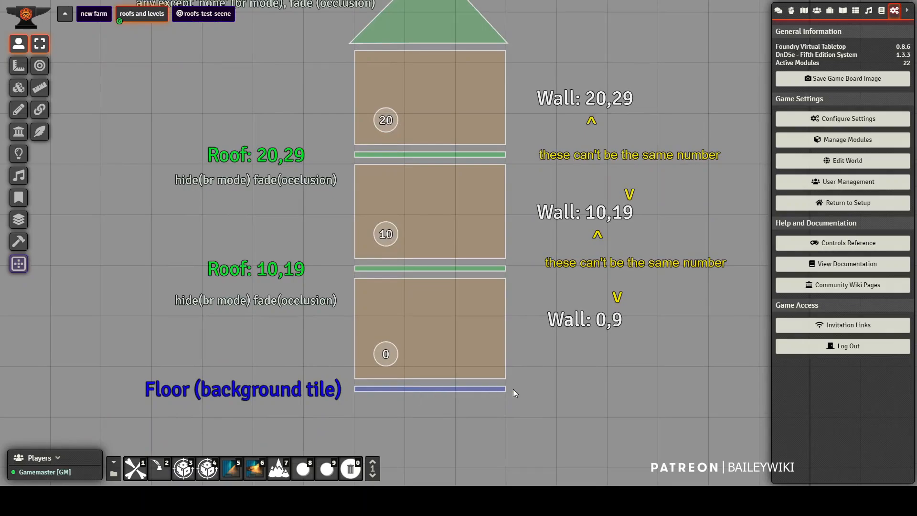
drag(569, 364, 567, 325)
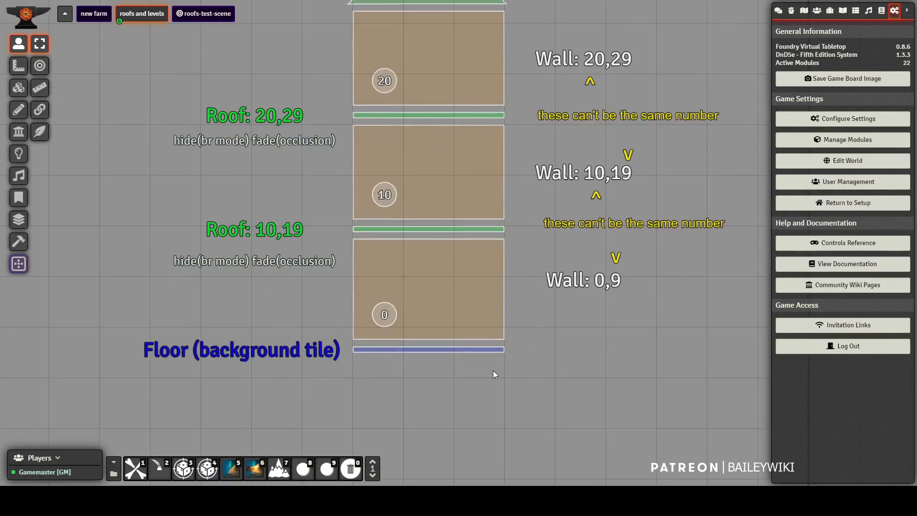
scroll(516, 414, down, 3)
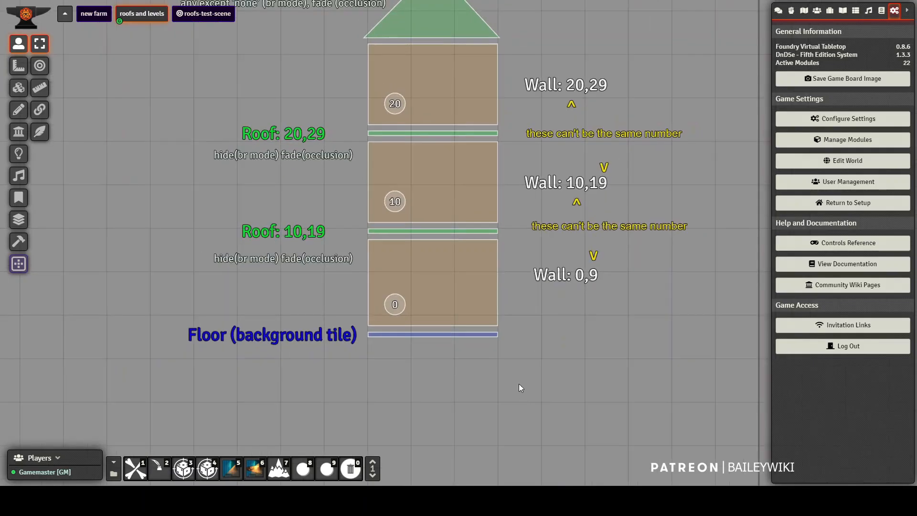
drag(548, 422, 540, 335)
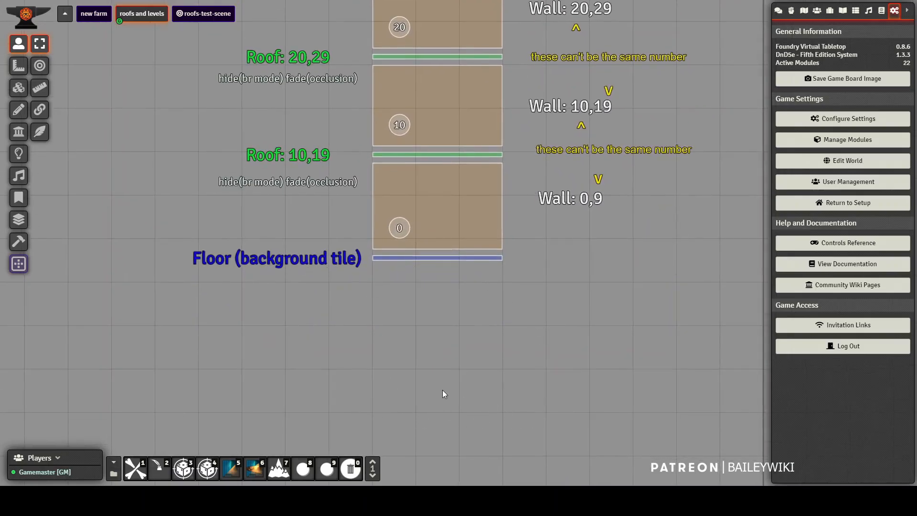
drag(555, 248, 526, 400)
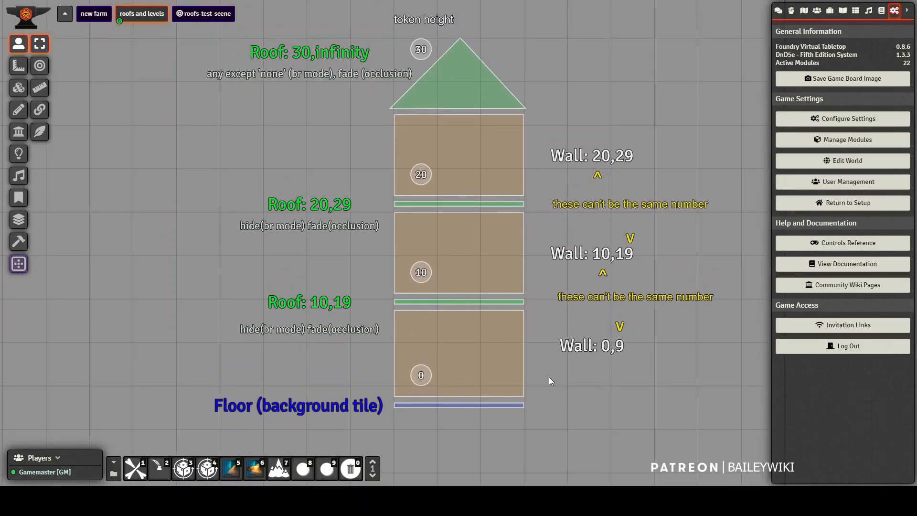
- Examine the wall and roof elevation ranges of each storey and the occlusion settings noted for the top roof
scroll(361, 430, up, 2)
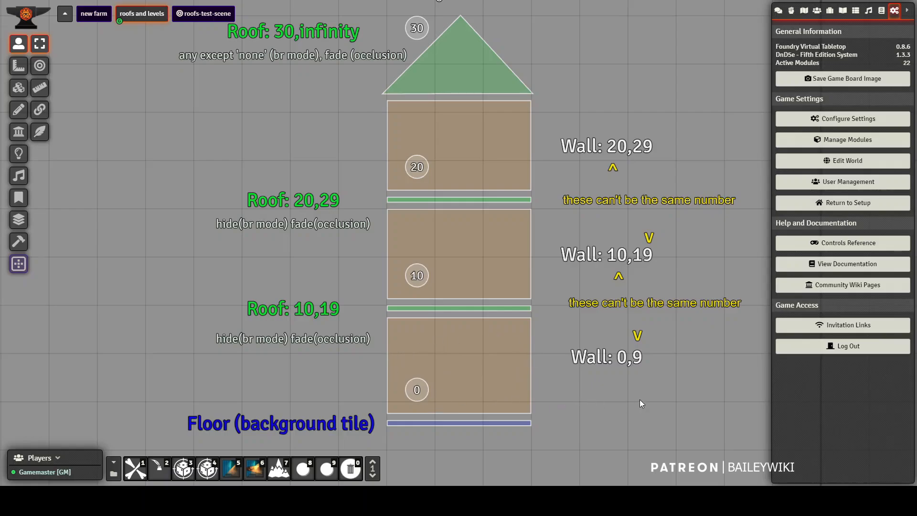
drag(559, 401, 585, 368)
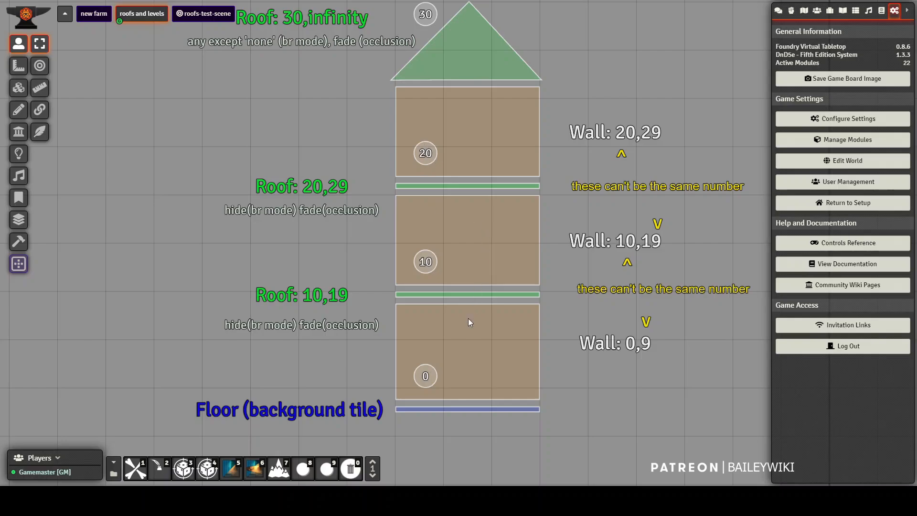
scroll(478, 334, up, 3)
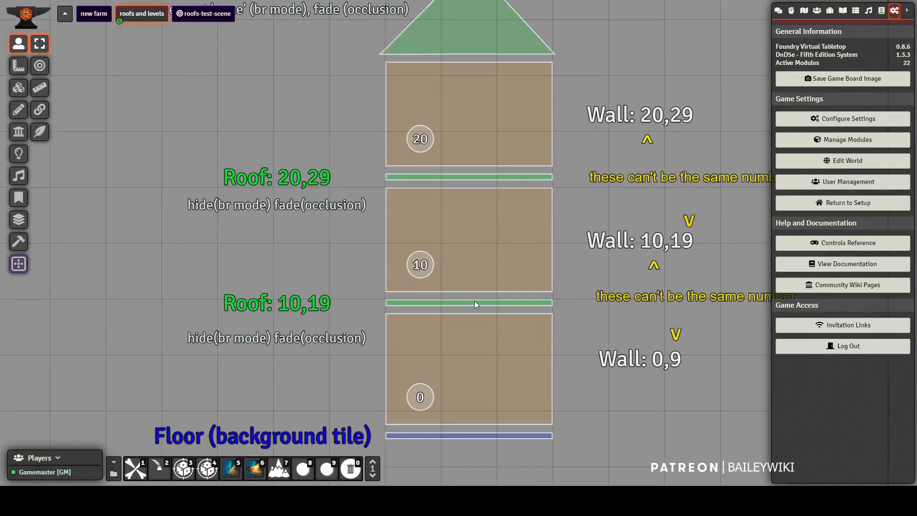
drag(591, 332, 543, 330)
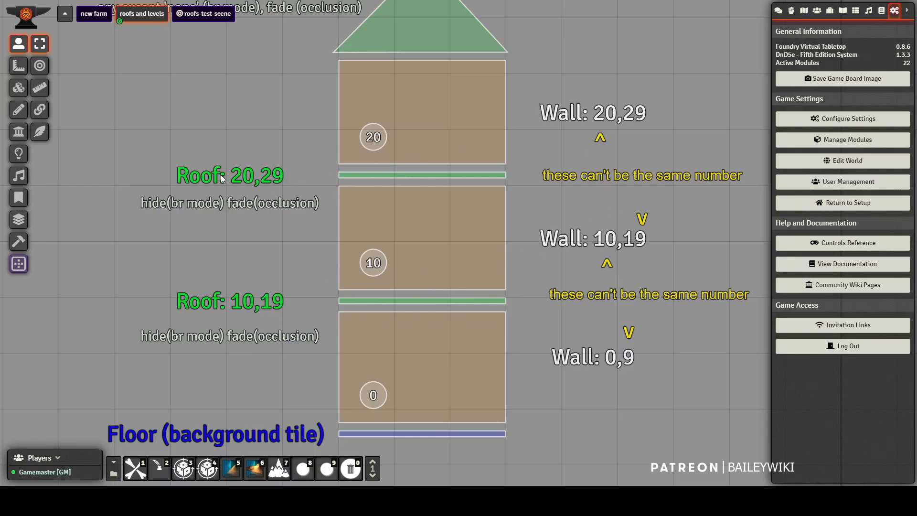
drag(298, 128, 311, 155)
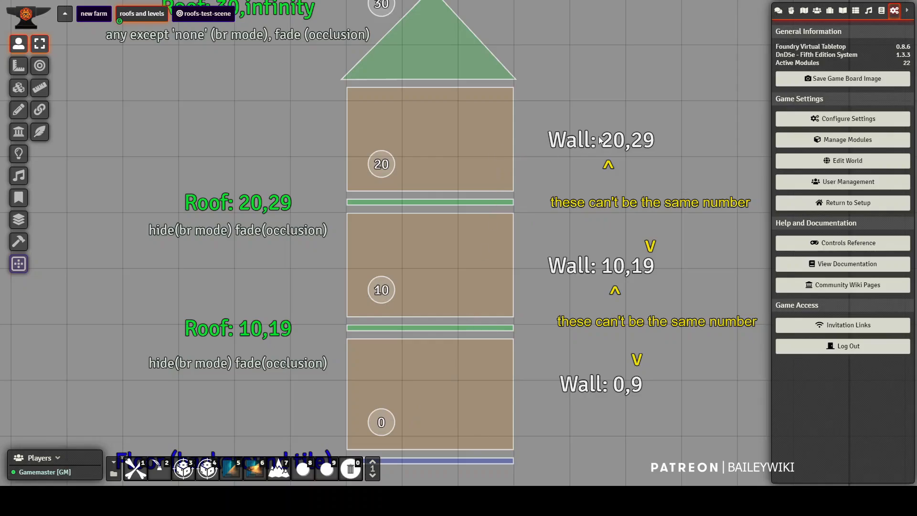
drag(617, 98, 626, 170)
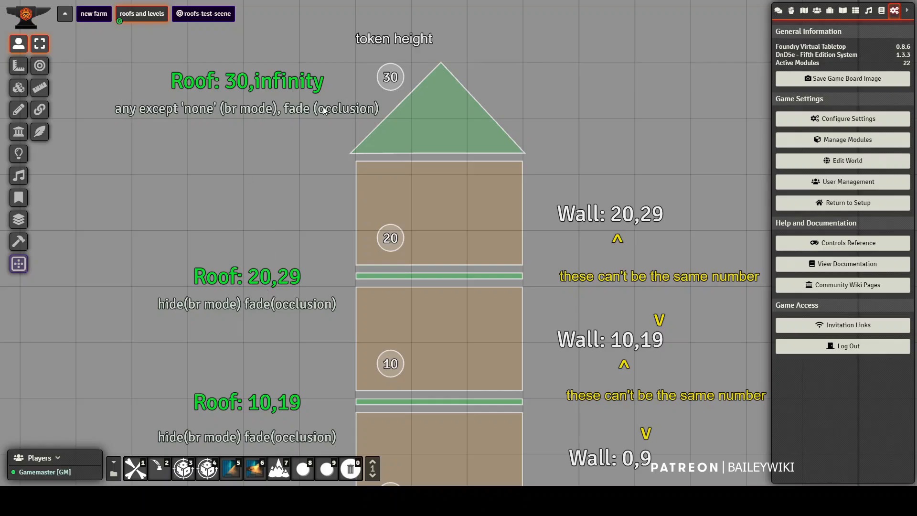
drag(298, 173, 282, 229)
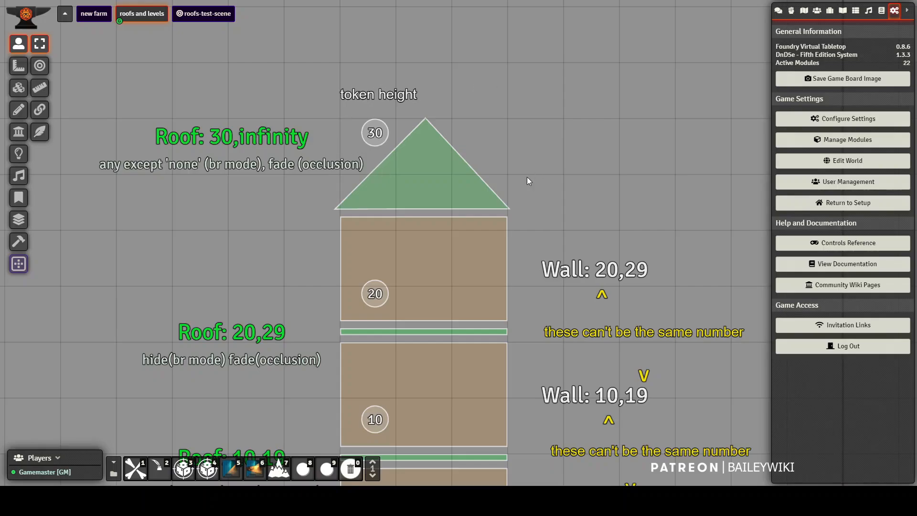
- Go to the empty grid beside the diagram and display the scene's Levels list, closing it after a look
scroll(377, 141, down, 5)
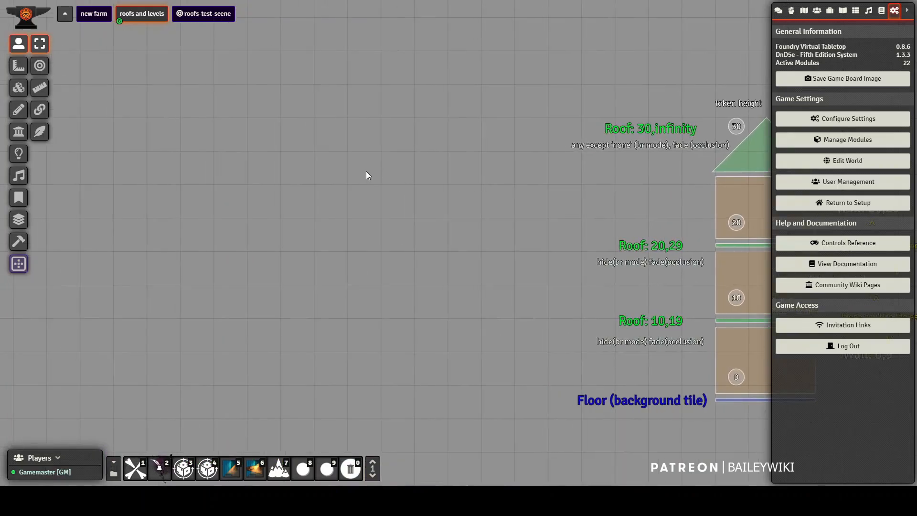
scroll(359, 189, down, 1)
drag(266, 152, 414, 114)
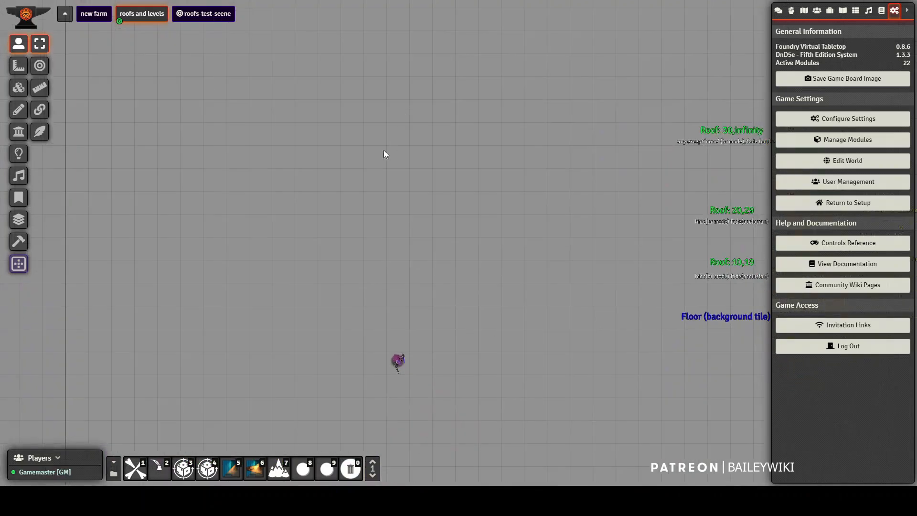
scroll(403, 176, up, 4)
drag(423, 208, 367, 203)
scroll(367, 202, up, 2)
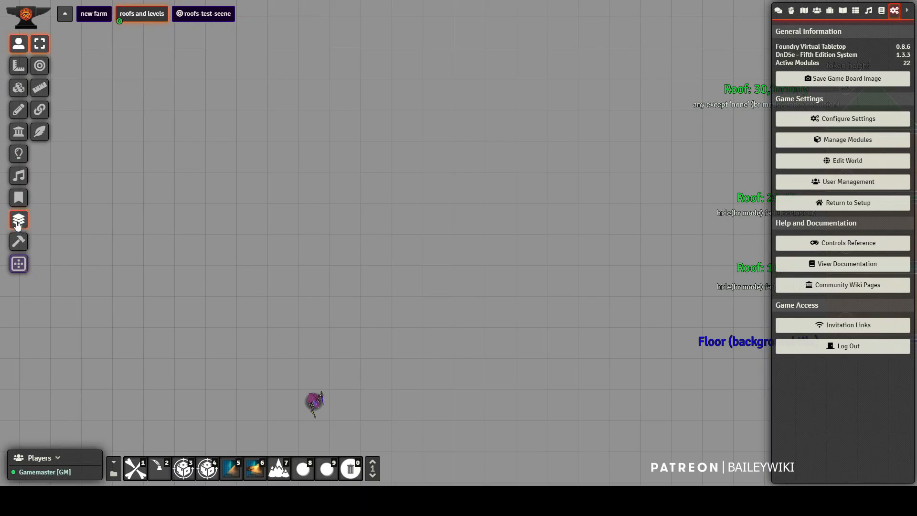
click(18, 221)
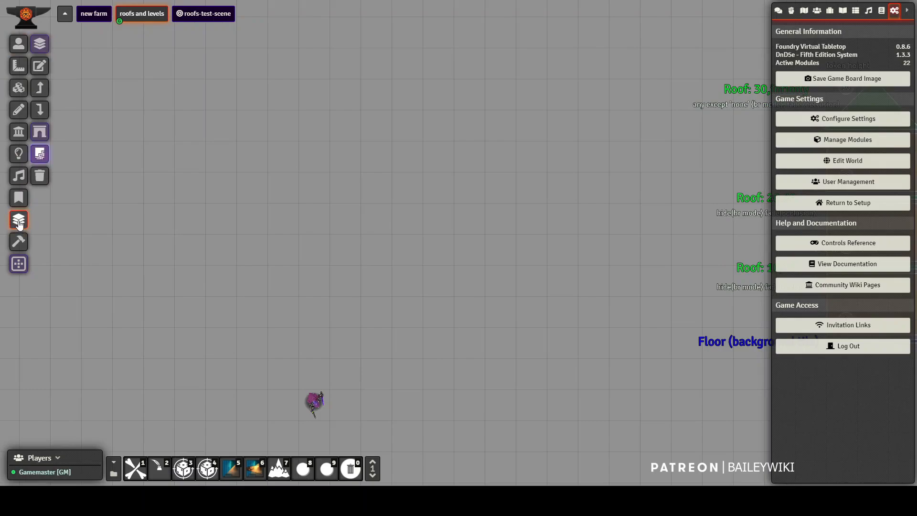
click(40, 48)
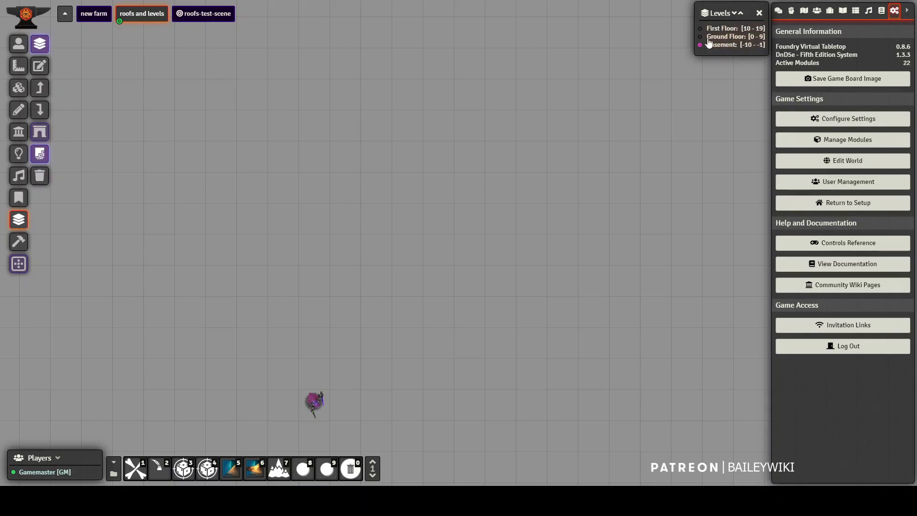
click(760, 13)
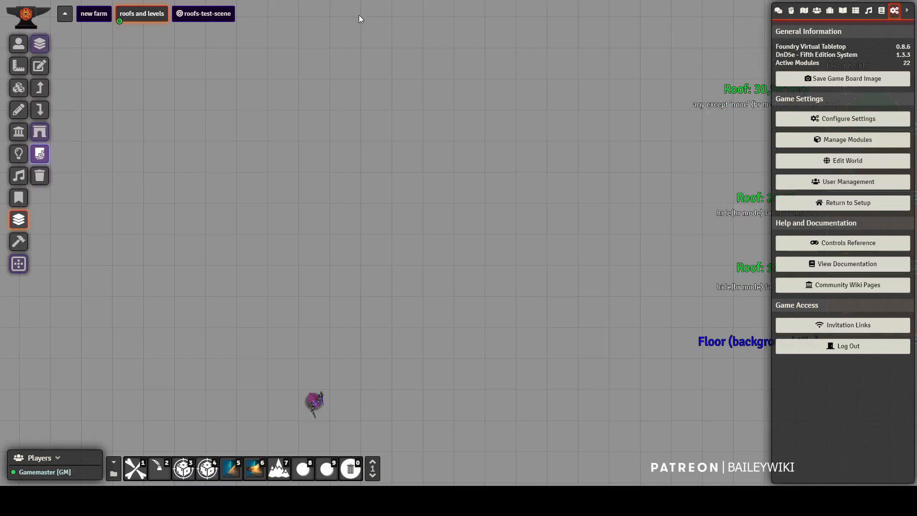
click(40, 44)
click(41, 45)
- Delete the Basement level from the scene's level definitions and generate the suggested levels
click(40, 68)
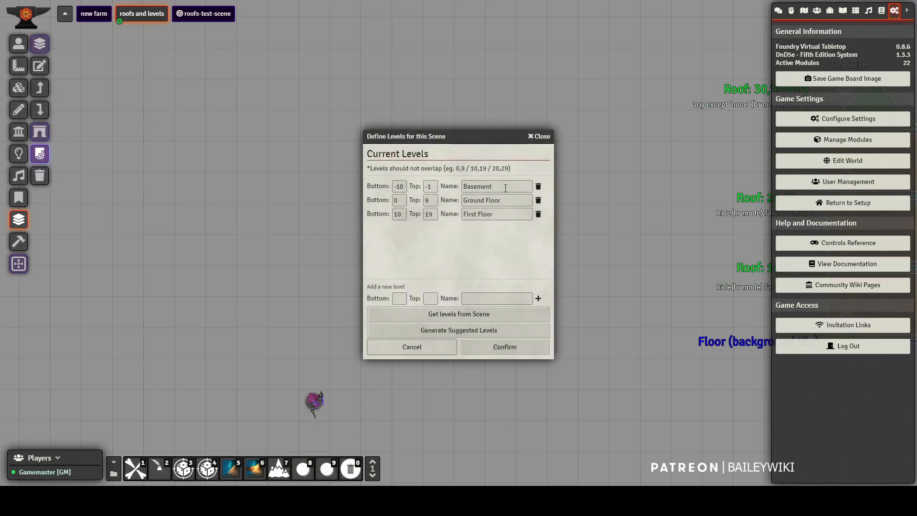
click(538, 186)
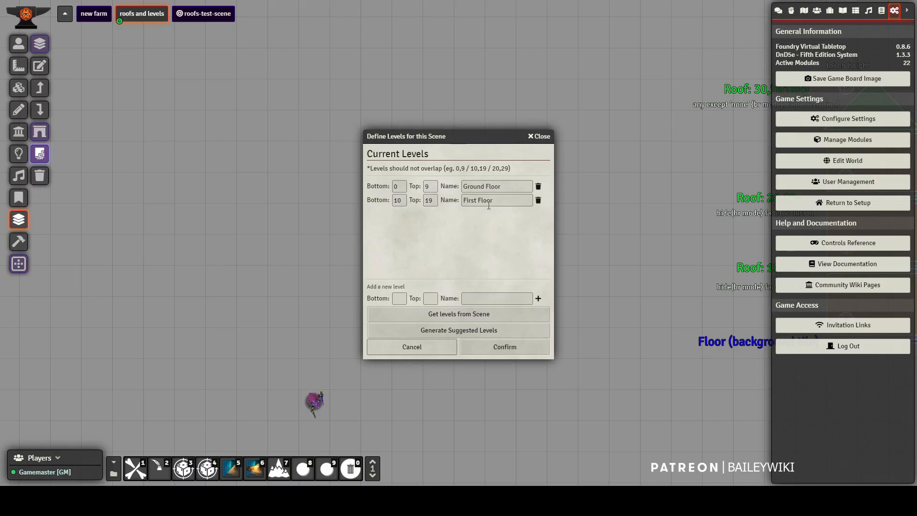
click(399, 299)
click(463, 314)
click(460, 331)
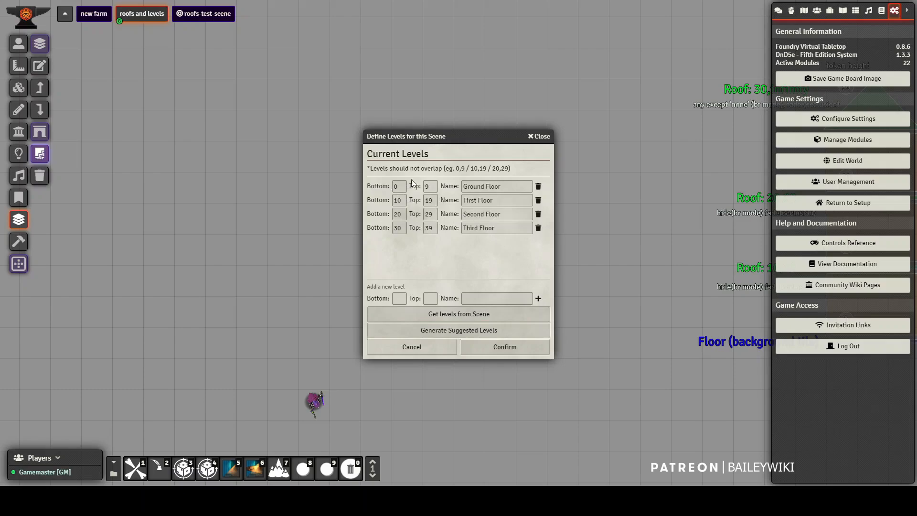
- Rename the 10–19 level as Second Floor and the 20–29 level as Third Floor
triple_click(502, 200)
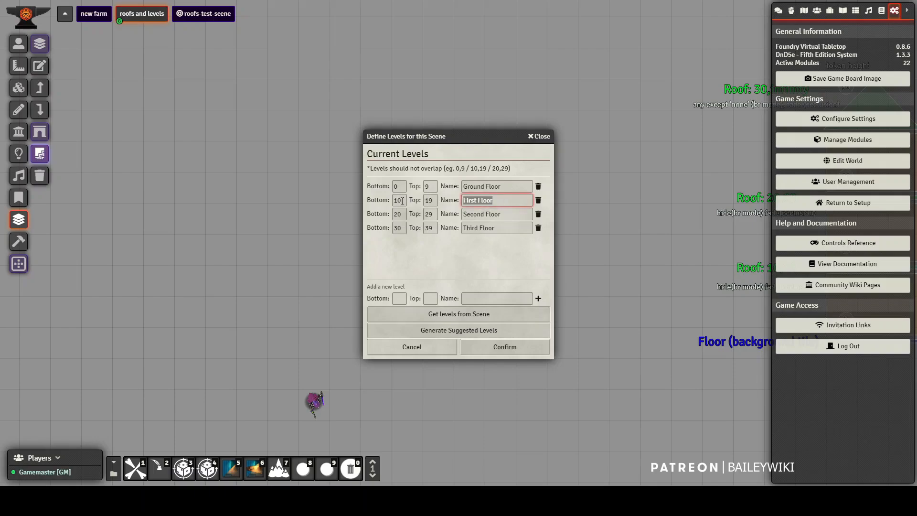
text(Second Floor)
key(Tab)
key(Tab)
key(Tab)
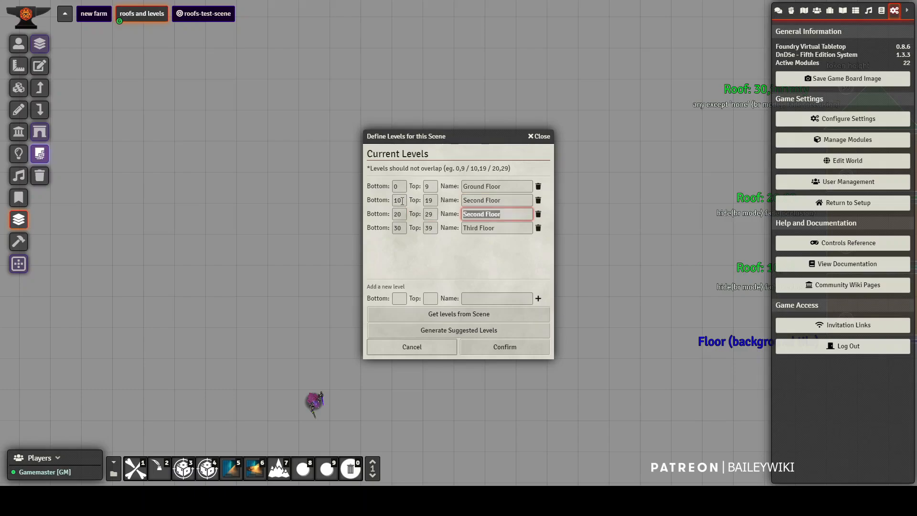
text(Third Floor)
- Delete the 30–39 level, save the level definitions and display the updated Levels list
click(538, 227)
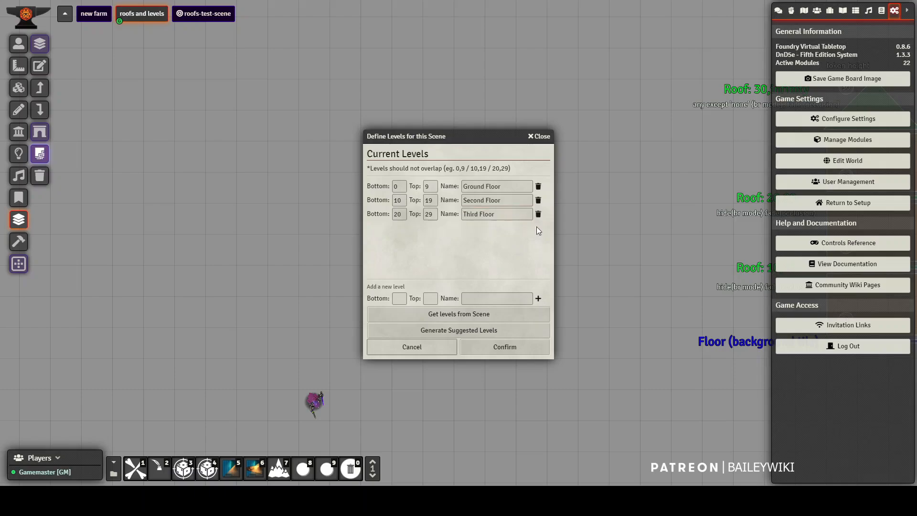
click(524, 348)
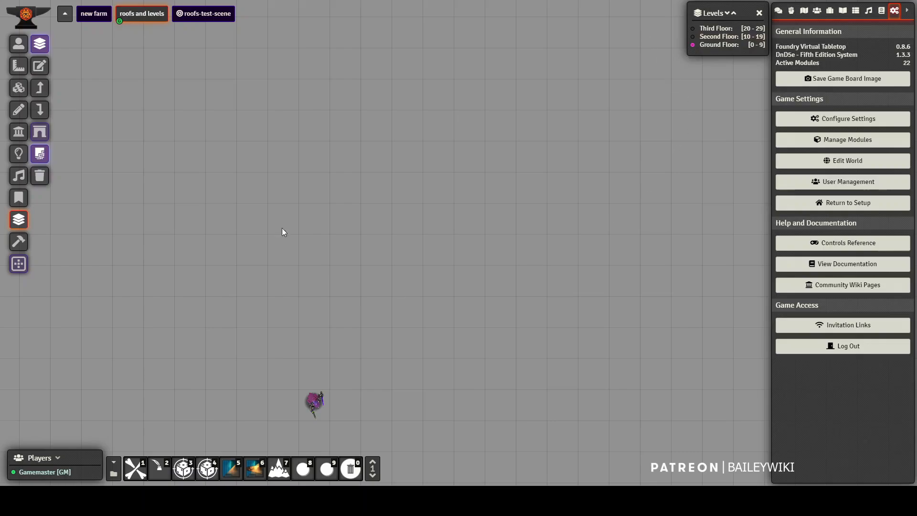
click(714, 30)
- Draw a 100 by 100 pixel stair rectangle on the empty grid north of the token and open its drawing configuration
click(47, 96)
click(40, 114)
click(40, 115)
click(19, 111)
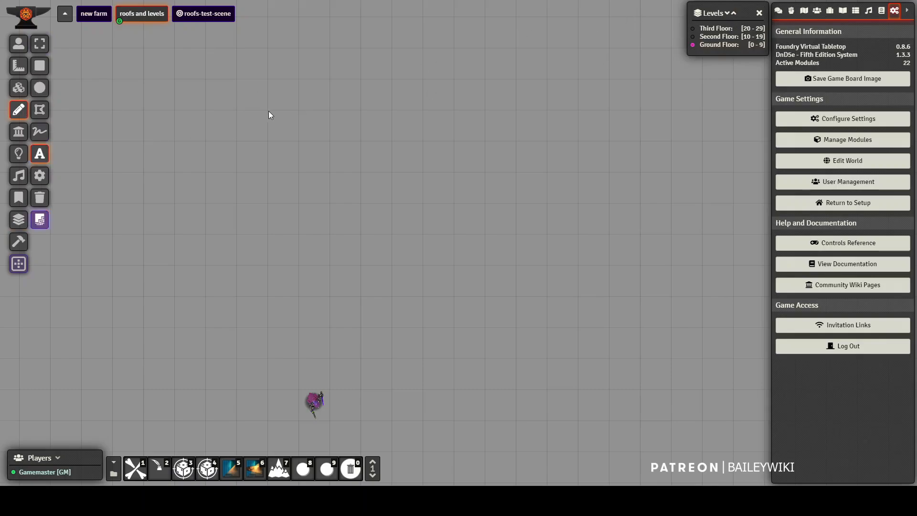
click(46, 67)
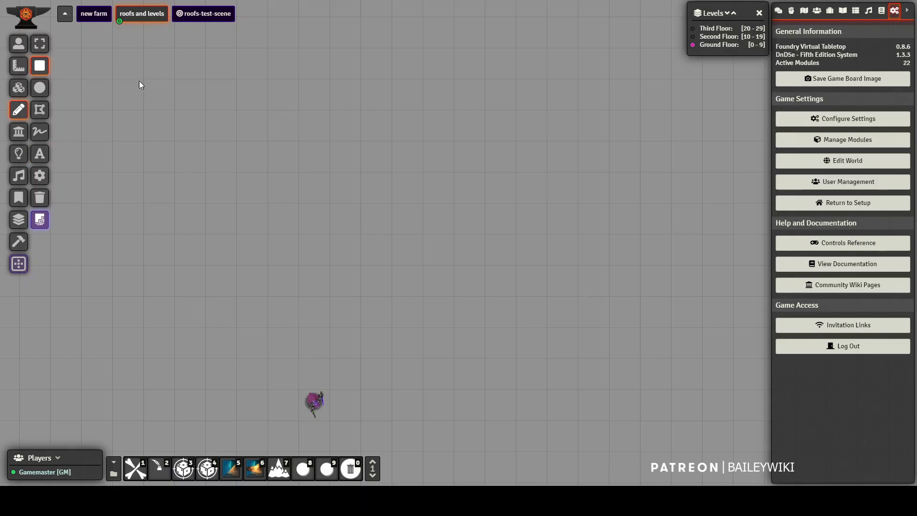
mouse_move(268, 110)
mouse_down()
mouse_move(317, 154)
mouse_move(299, 142)
mouse_up()
scroll(329, 205, up, 12)
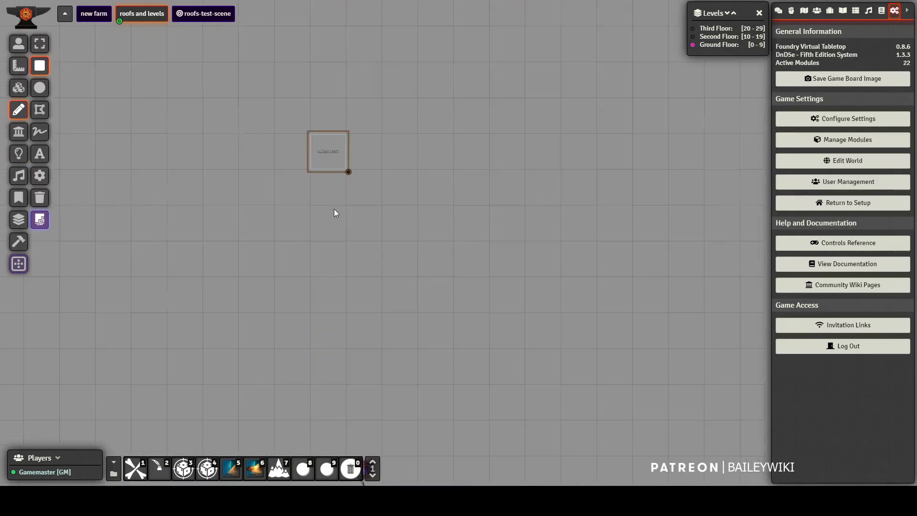
drag(268, 194, 319, 260)
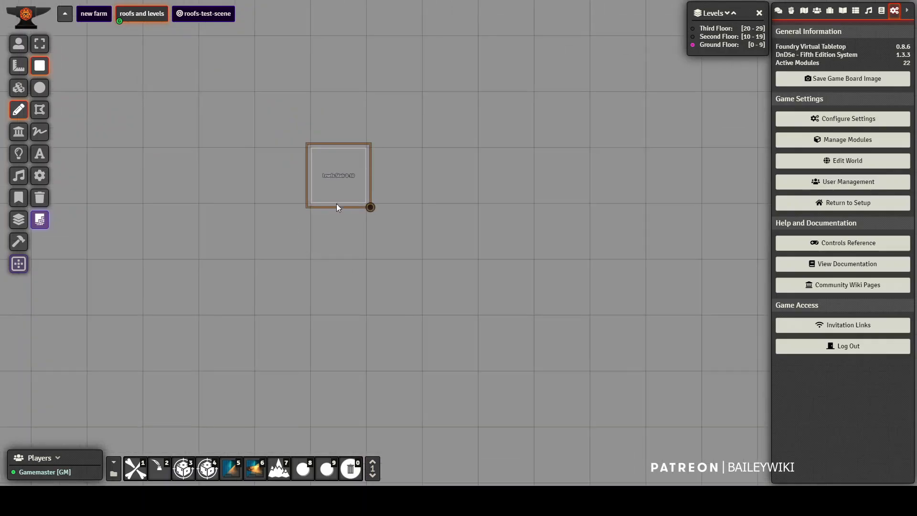
double_click(344, 174)
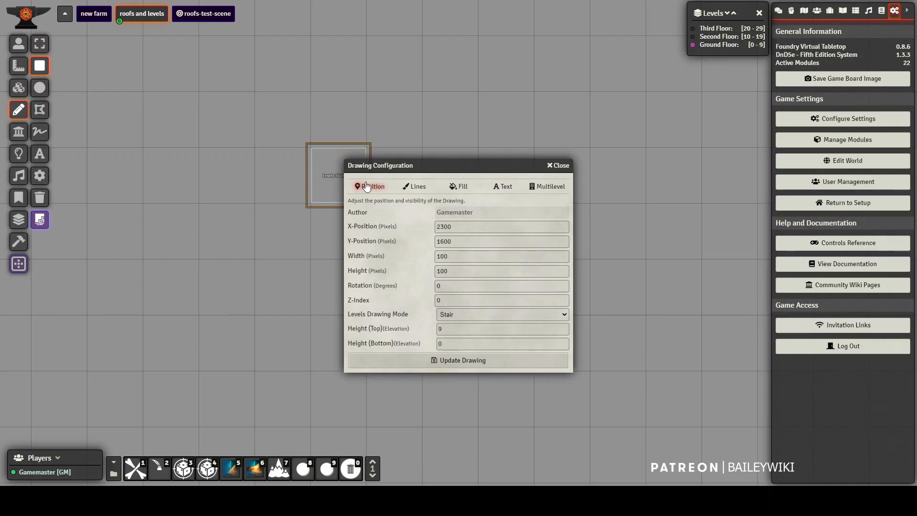
drag(392, 167, 479, 92)
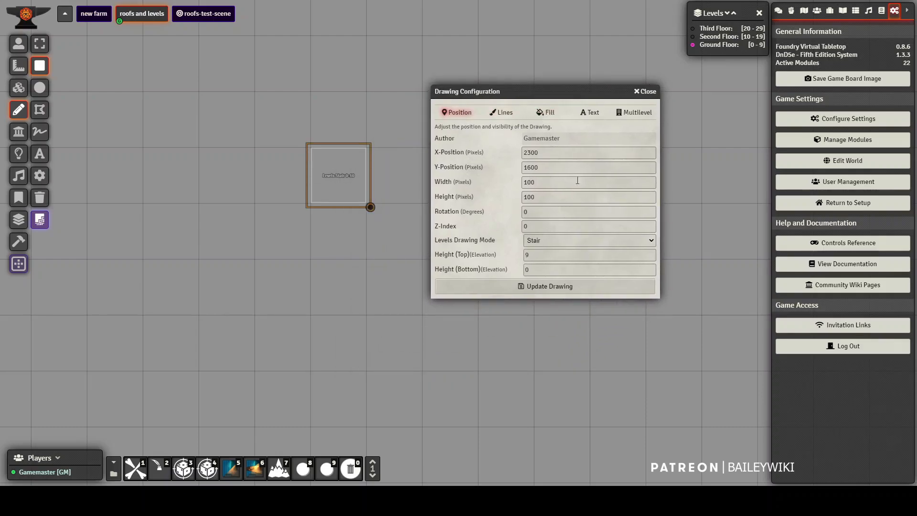
- Check the stair drawing's Levels Drawing Mode and elevation range, leave the mode on Stair, and close its configuration
click(570, 268)
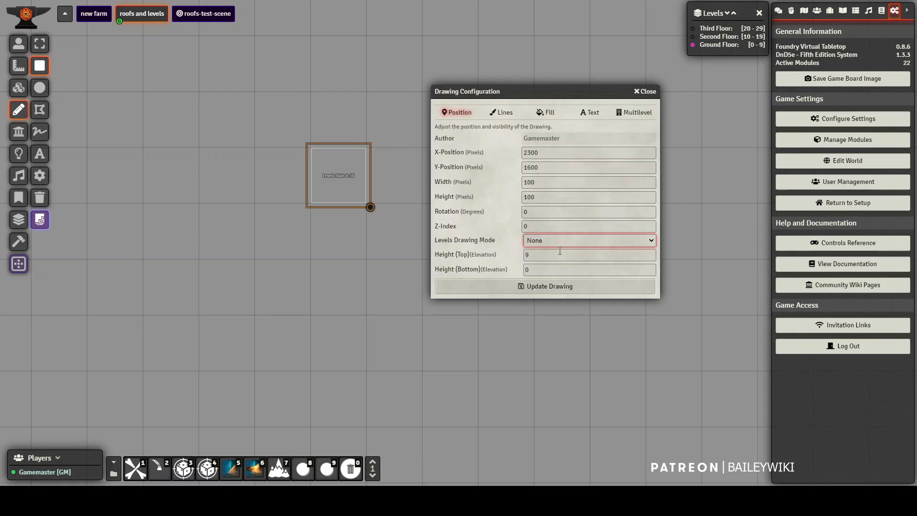
click(542, 245)
click(549, 289)
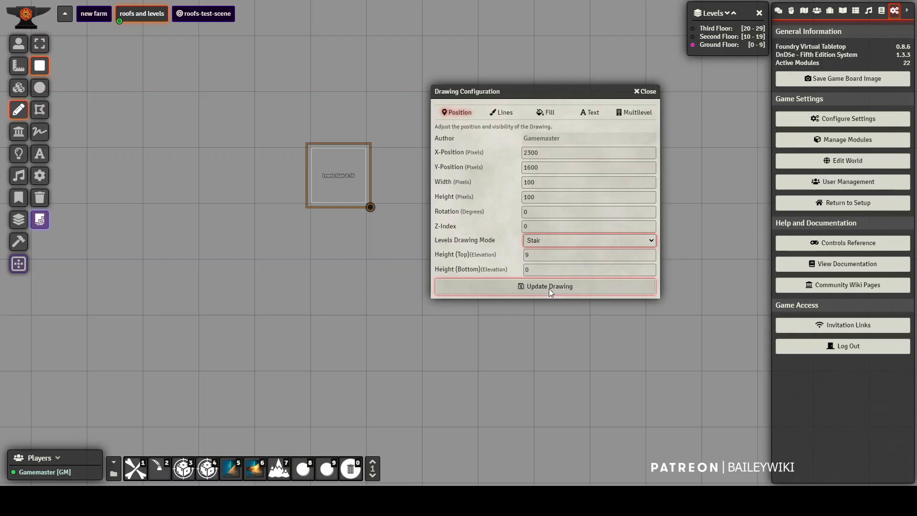
mouse_move(325, 165)
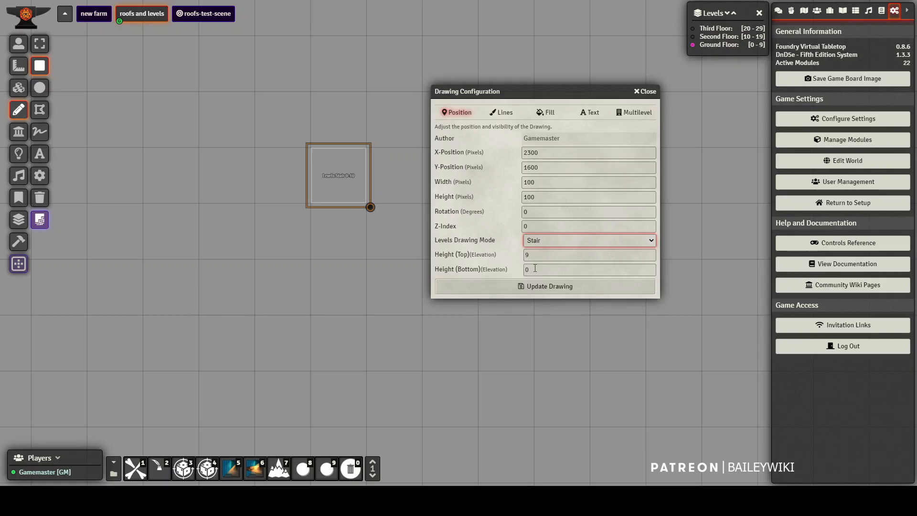
click(646, 92)
- Move the token to two squares south of the stair drawing
scroll(420, 293, down, 1)
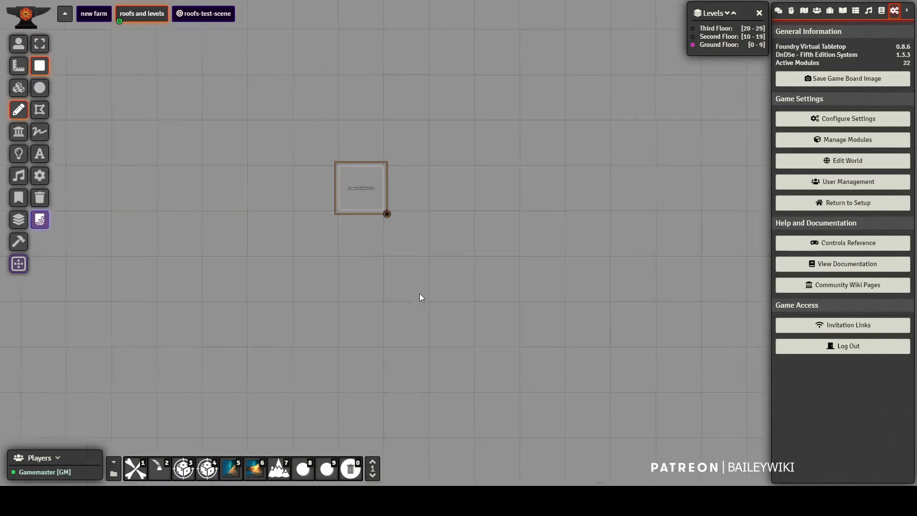
scroll(420, 294, down, 9)
drag(459, 398, 433, 338)
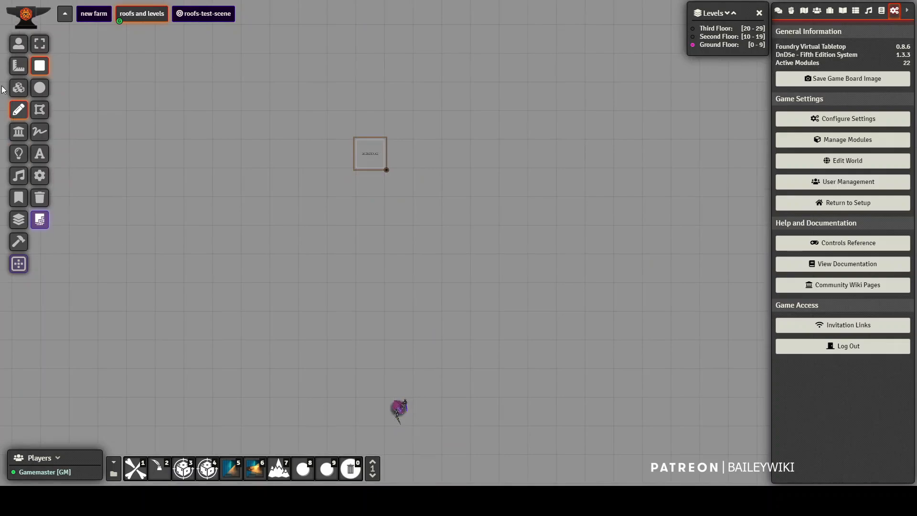
click(19, 43)
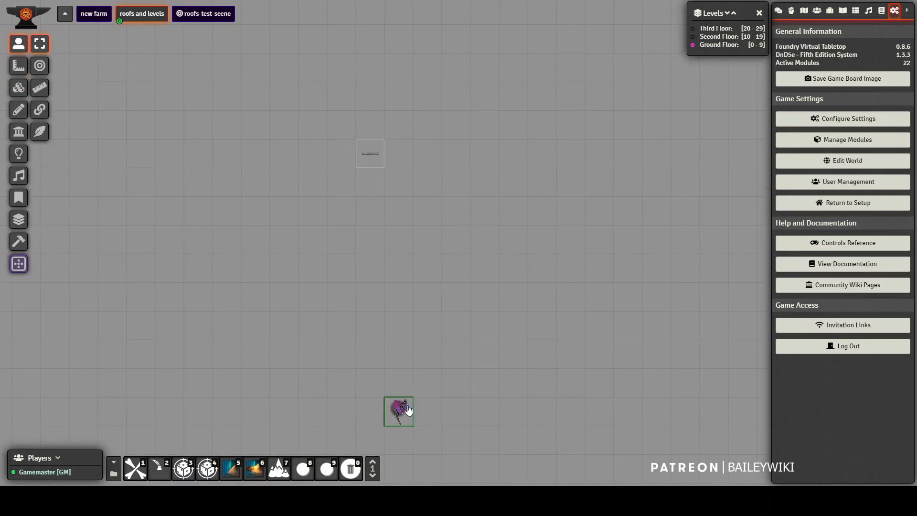
drag(403, 409, 380, 261)
scroll(406, 233, up, 14)
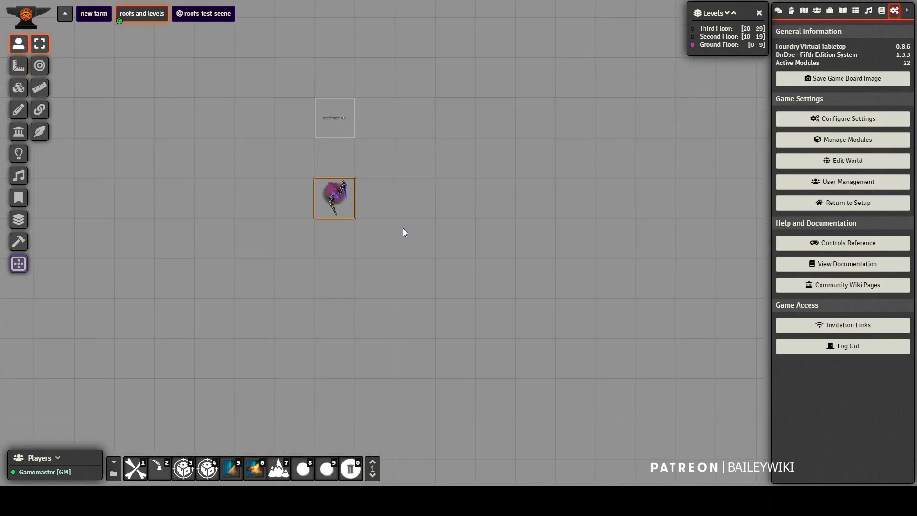
drag(383, 213, 436, 294)
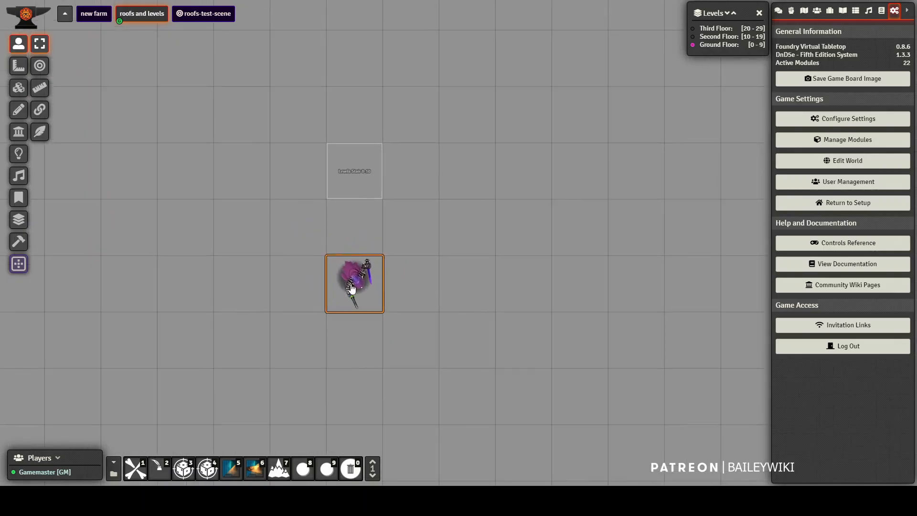
- Walk the token two squares north onto the stair and one square east off it
key(Up)
key(Up)
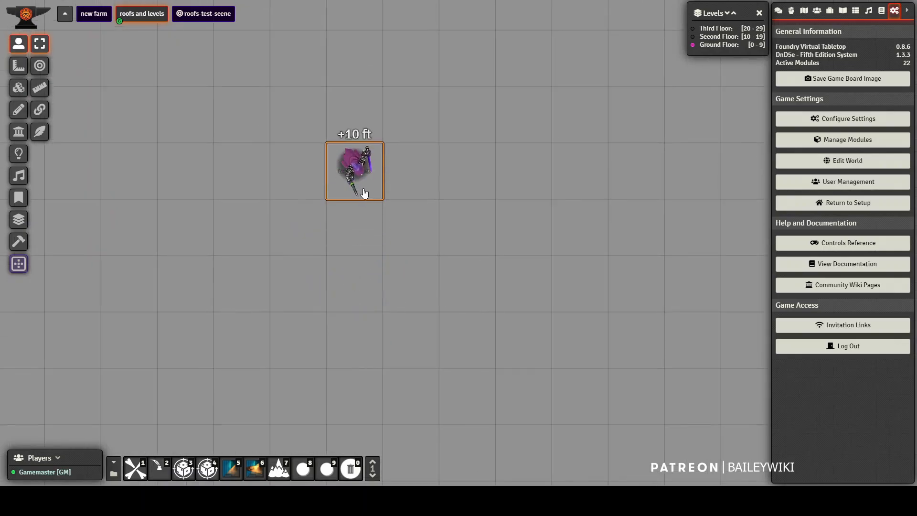
key(Right)
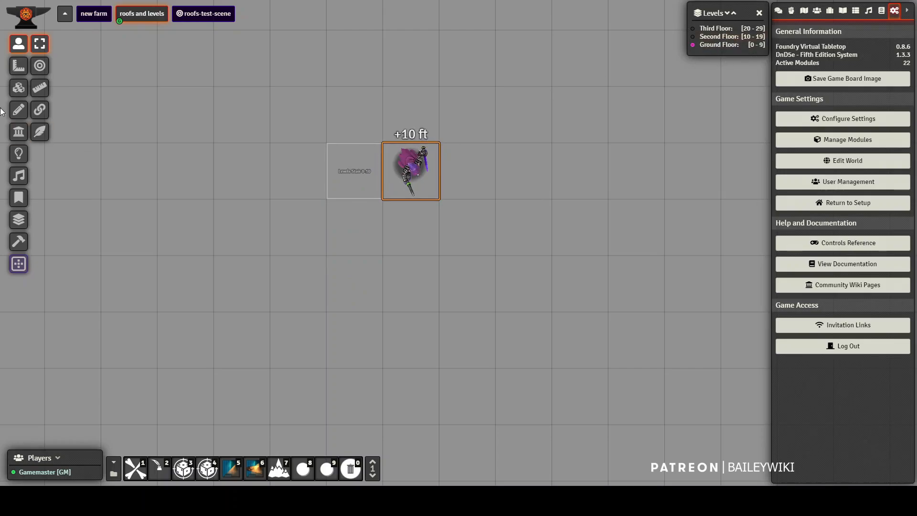
- Duplicate the stair drawing and place the copy in the grid square directly west of the original
click(19, 109)
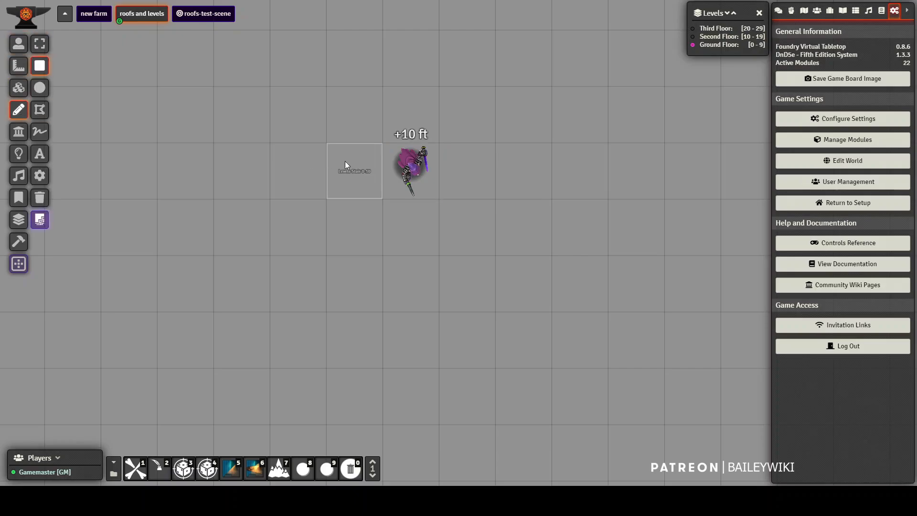
click(41, 43)
click(335, 147)
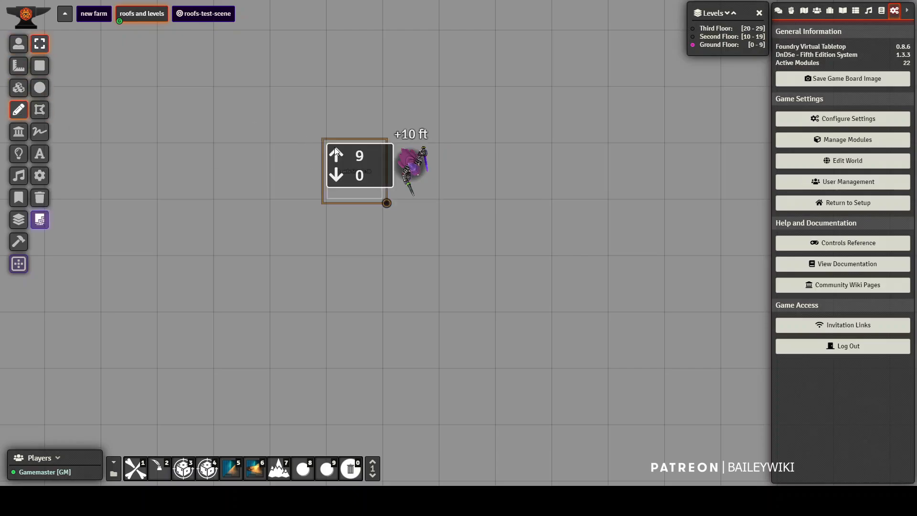
key(ctrl+c)
click(268, 168)
key(ctrl+v)
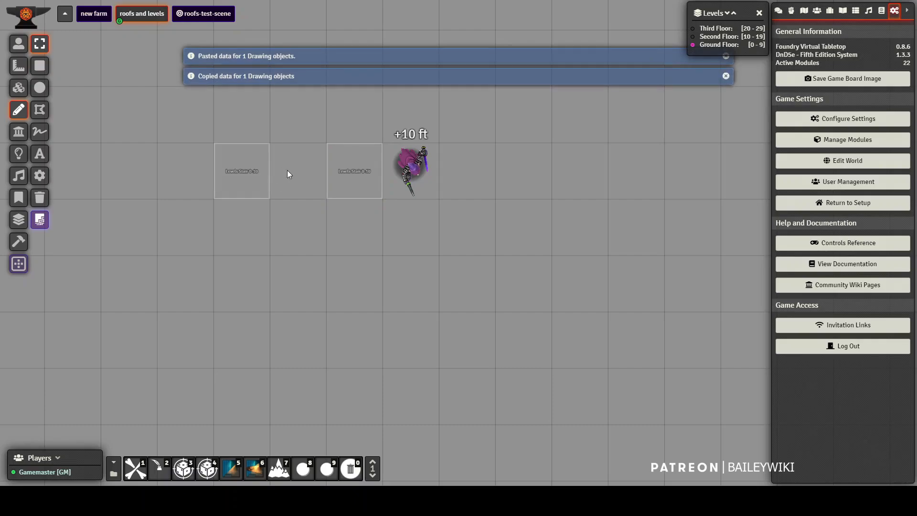
drag(240, 160, 296, 159)
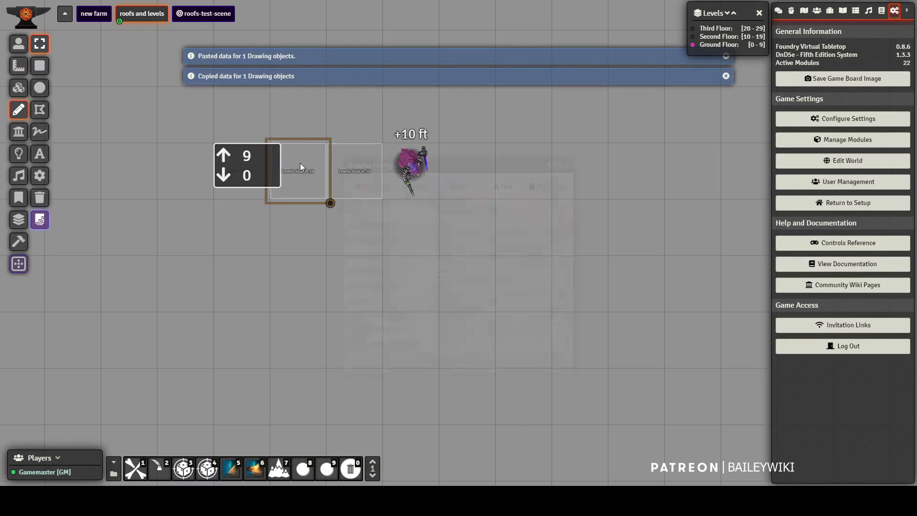
- Set the copied stair's elevation range to top 19 and bottom 10, and update the drawing
double_click(300, 162)
double_click(455, 329)
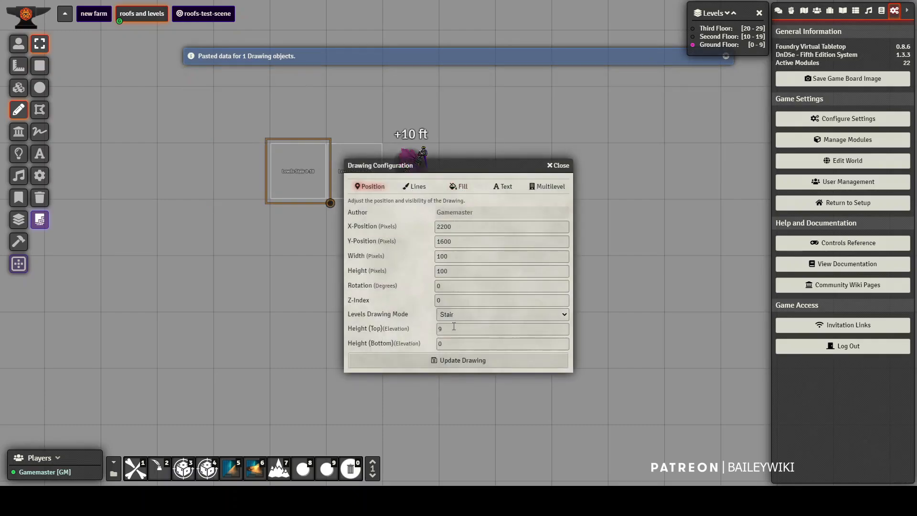
text(19)
key(Tab)
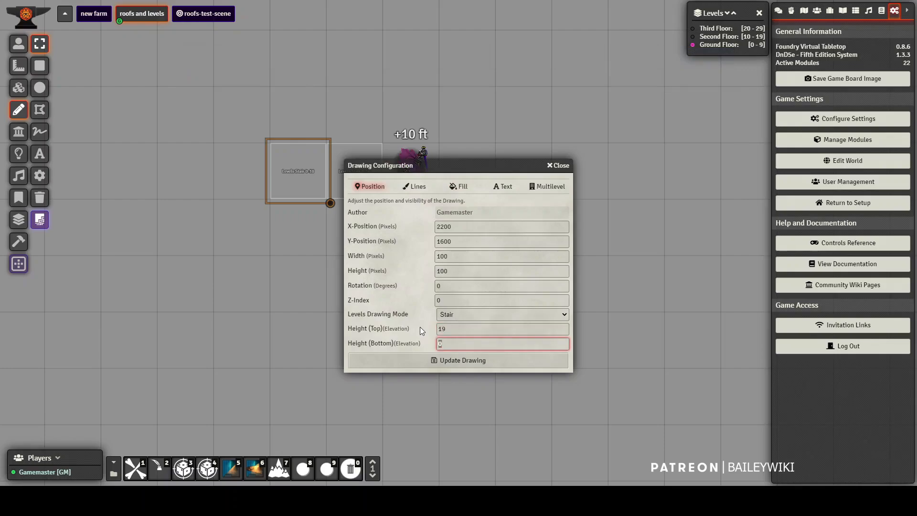
text(10)
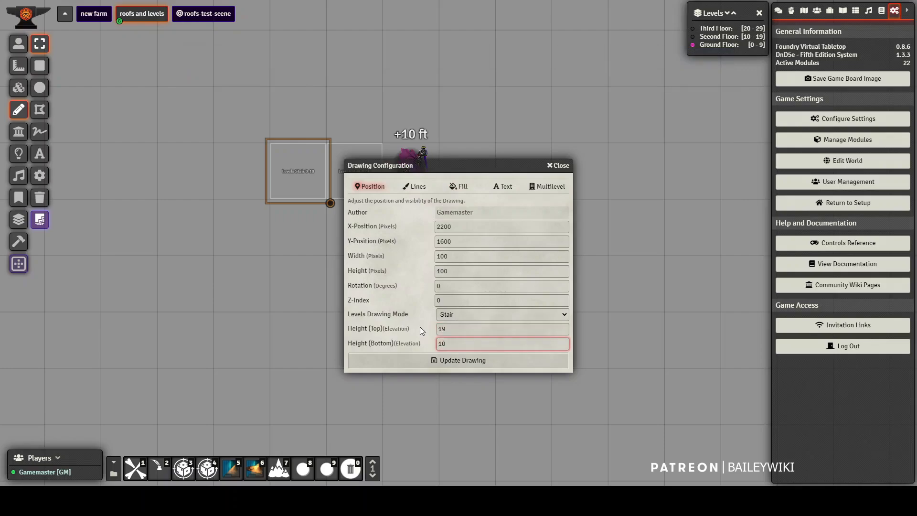
click(470, 362)
- Switch between the Ground, Second and Third Floor levels to compare their visible stairs, ending on Second Floor, and close the Levels list
click(19, 52)
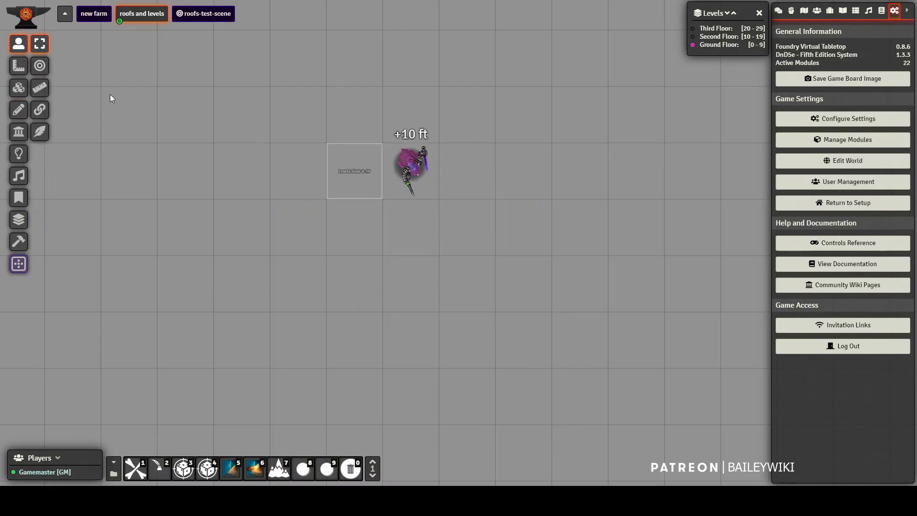
click(718, 37)
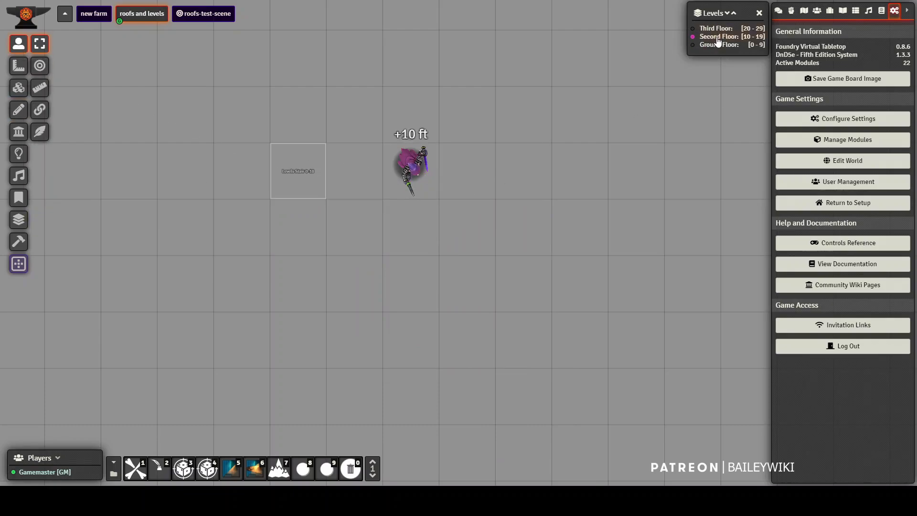
click(719, 29)
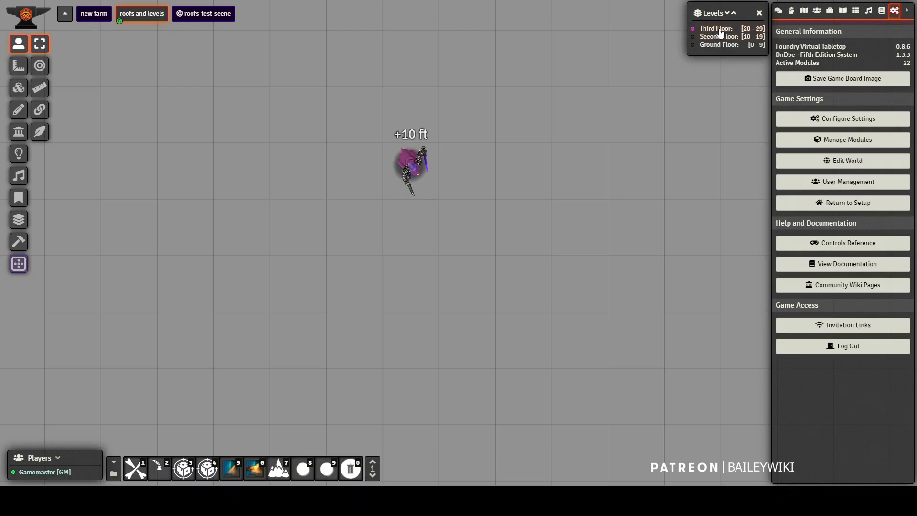
click(717, 37)
click(717, 45)
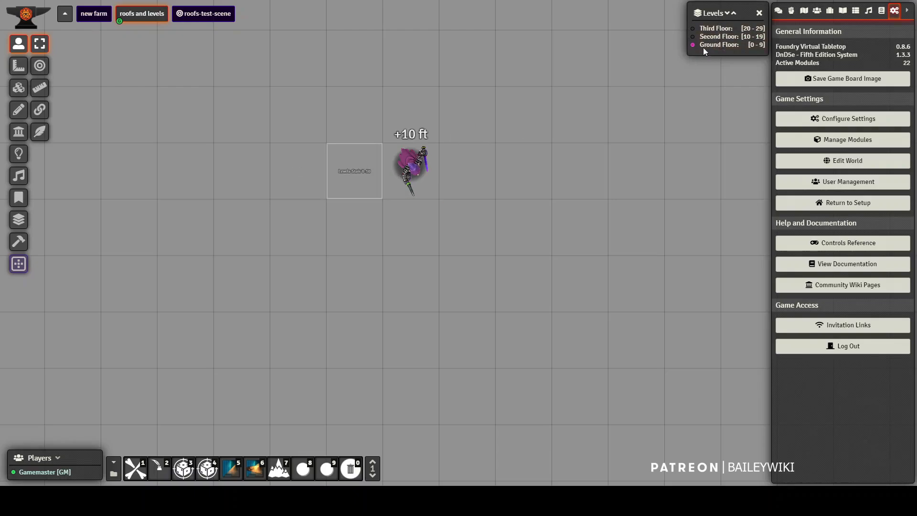
click(713, 39)
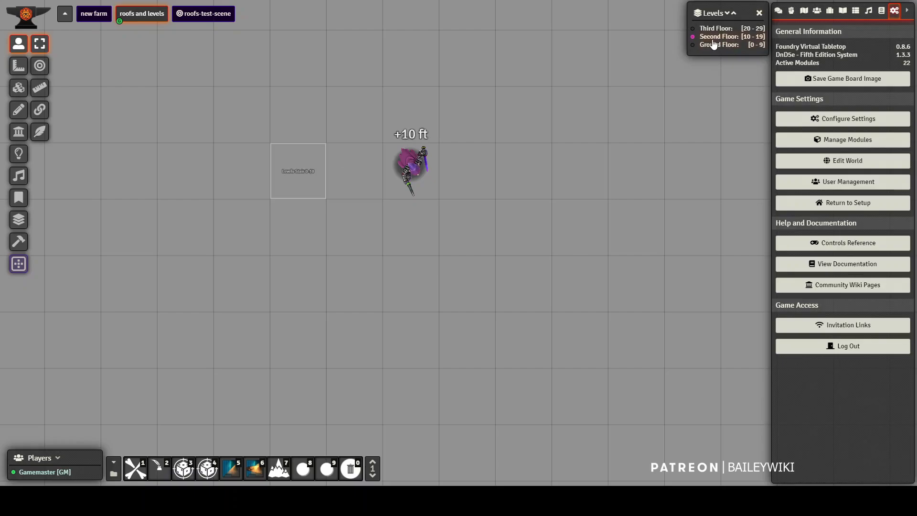
click(760, 13)
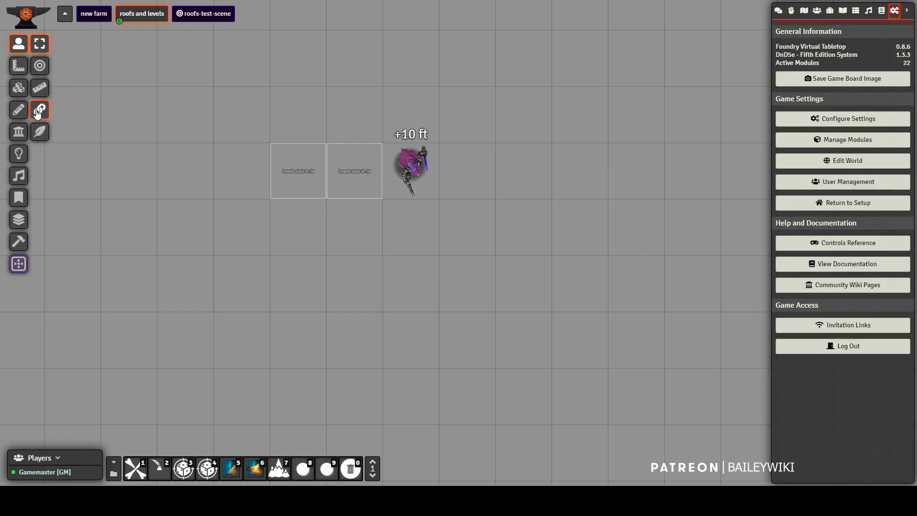
- Walk the token west onto the original stair, two squares south off it, and back north onto the stair
click(409, 176)
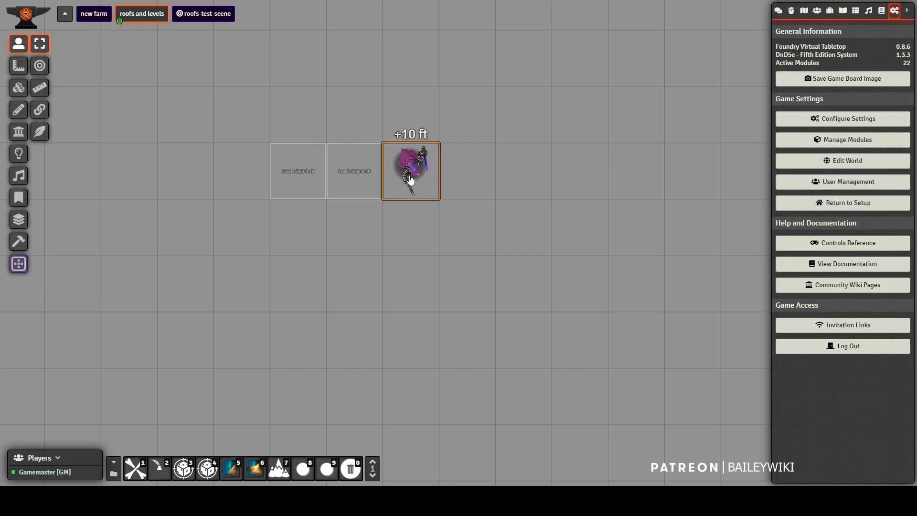
key(Left)
key(Down)
key(Down)
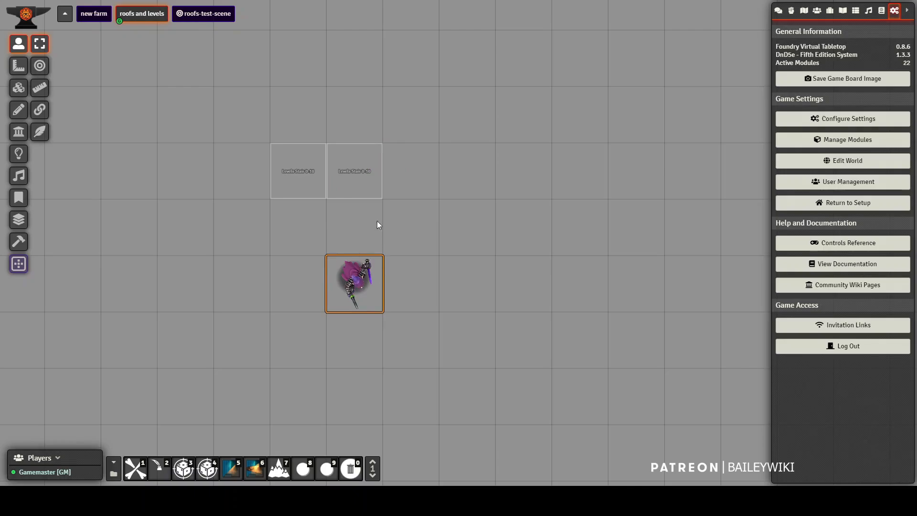
key(Up)
key(Up)
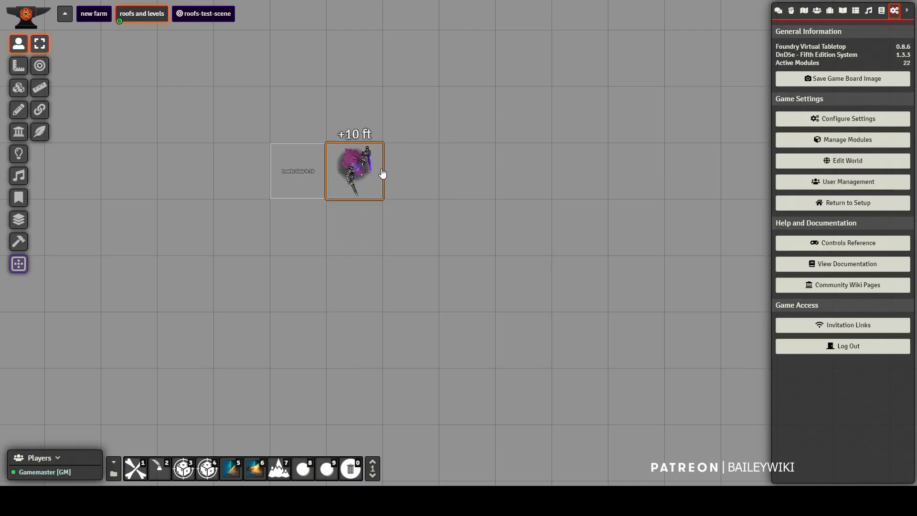
- Walk the token west onto the second stair, and step south off it and back on twice
key(Left)
key(Down)
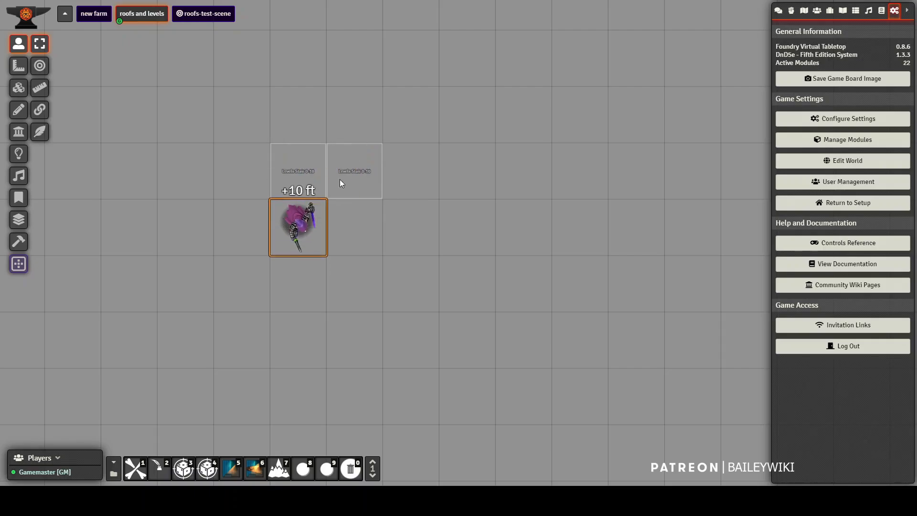
key(Up)
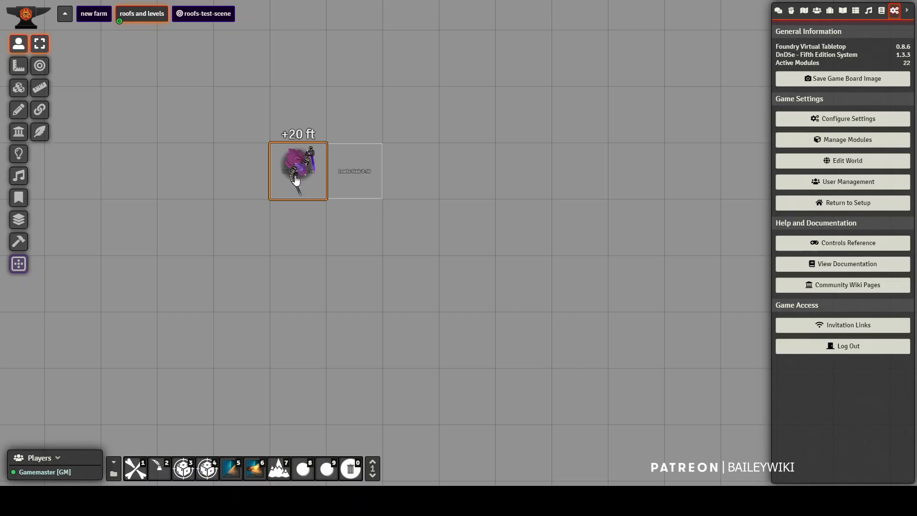
key(Down)
key(Up)
- Walk the token off the second stair and onto the original stair, ending three squares south and one west of it
key(Down)
key(Right)
key(Up)
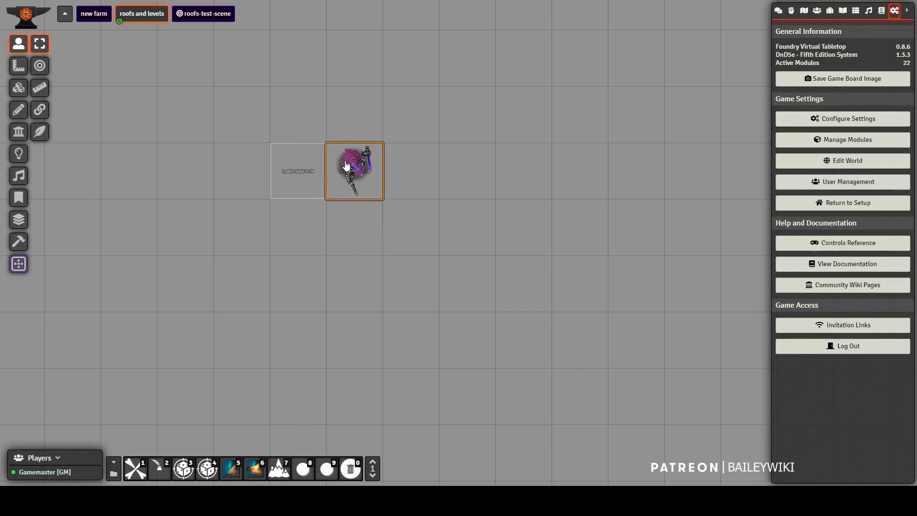
key(Down)
key(Down)
key(Down)
key(Left)
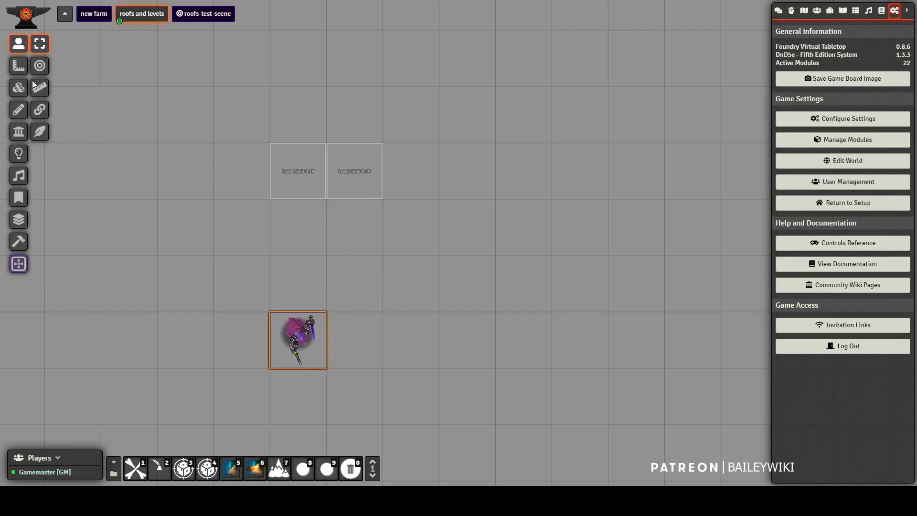
- Reopen the Levels list on Second Floor and draw a three-by-three-square Levels hole spanning elevation 10–19 east of the stair
click(20, 110)
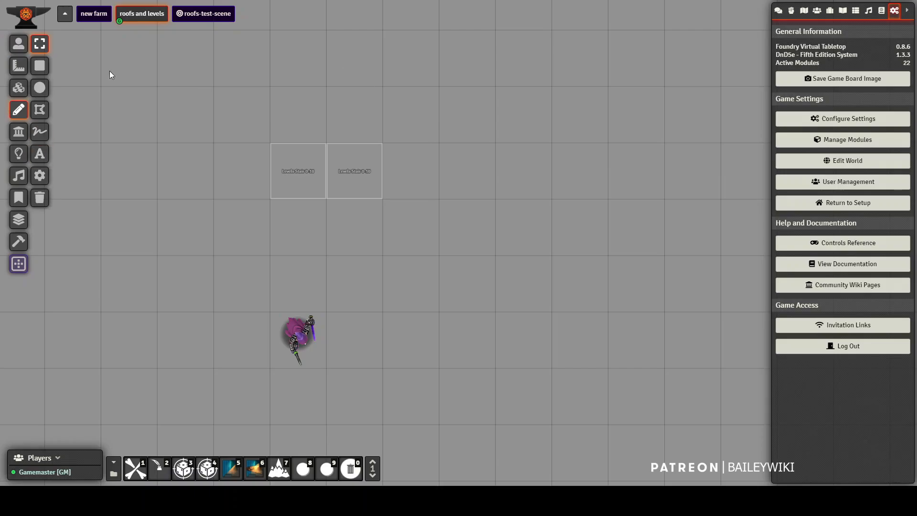
click(18, 220)
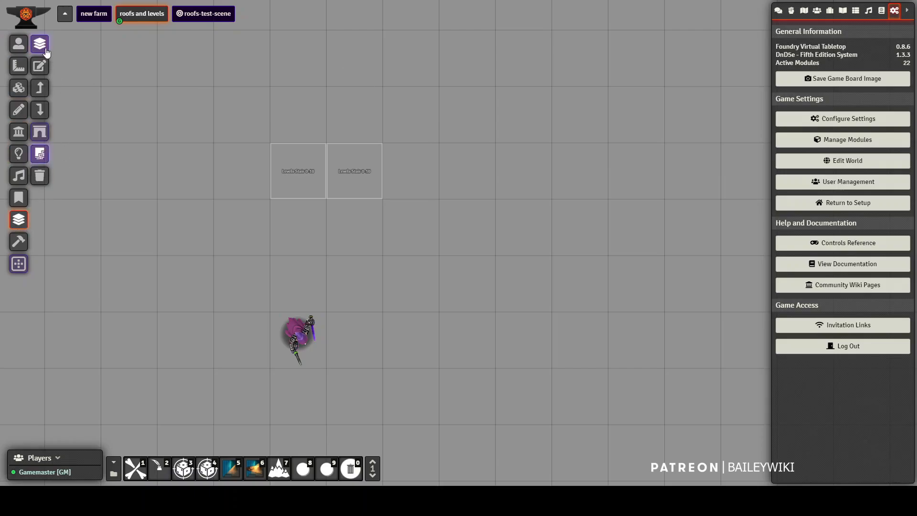
click(46, 50)
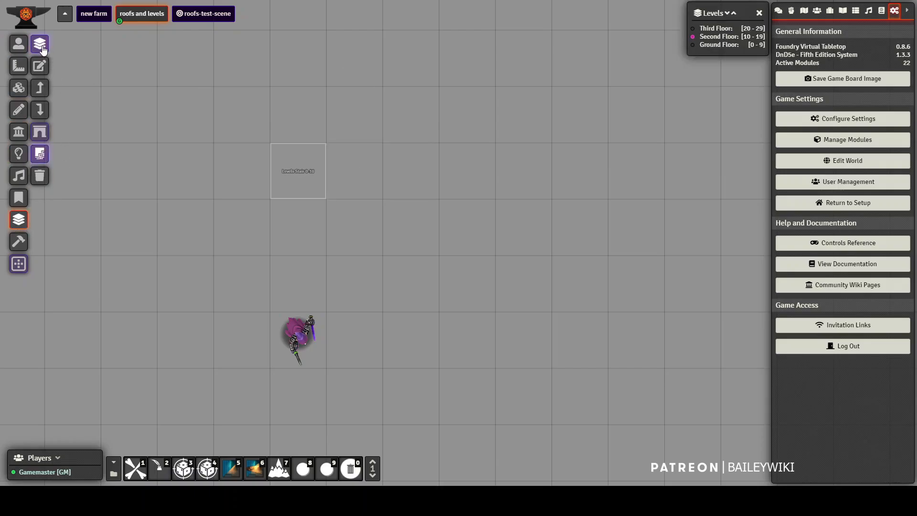
click(18, 111)
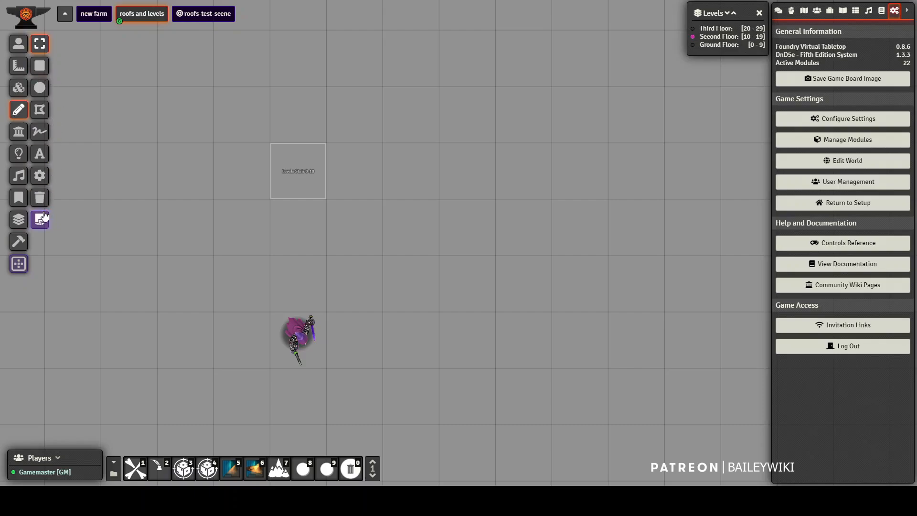
click(40, 65)
mouse_move(439, 143)
mouse_down()
mouse_move(612, 319)
mouse_move(606, 311)
mouse_up()
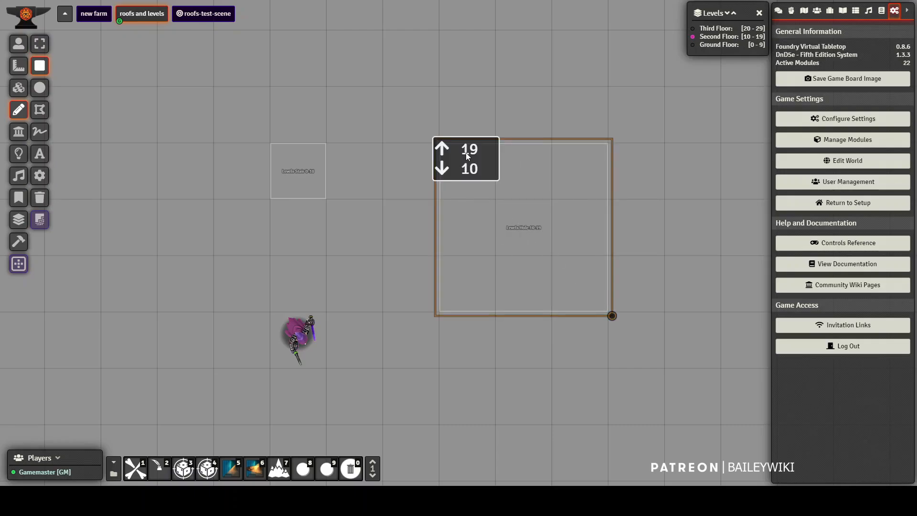
- Set the Levels hole's bottom elevation to 0, keeping its top at 19
double_click(526, 223)
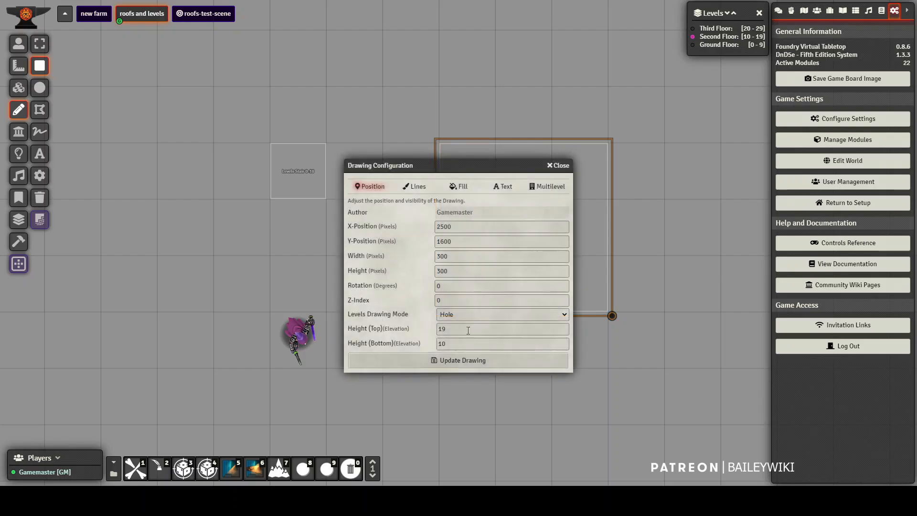
click(446, 344)
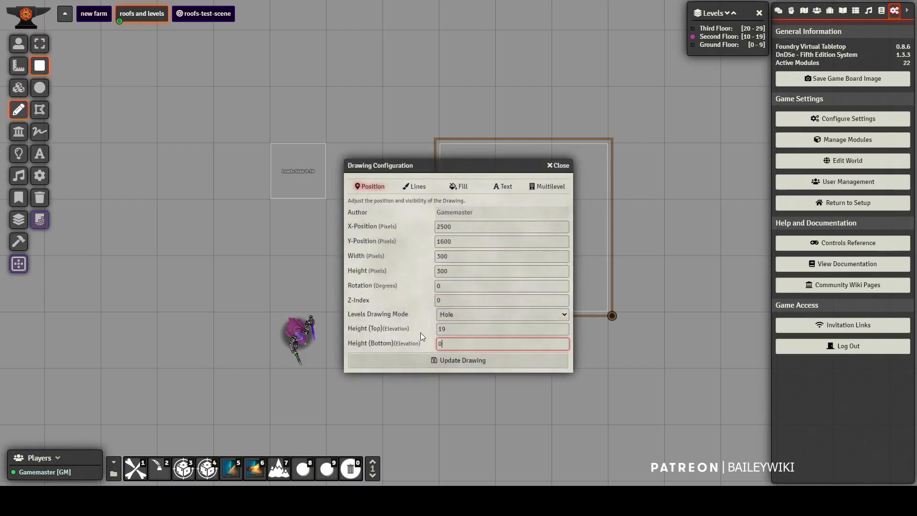
click(491, 364)
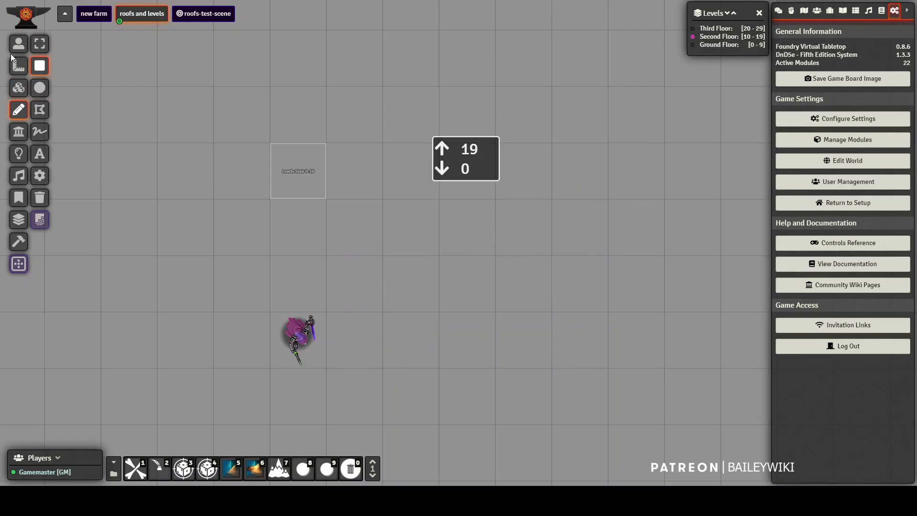
- View the hole on the Ground Floor and Second Floor levels, and close the Levels list
click(724, 46)
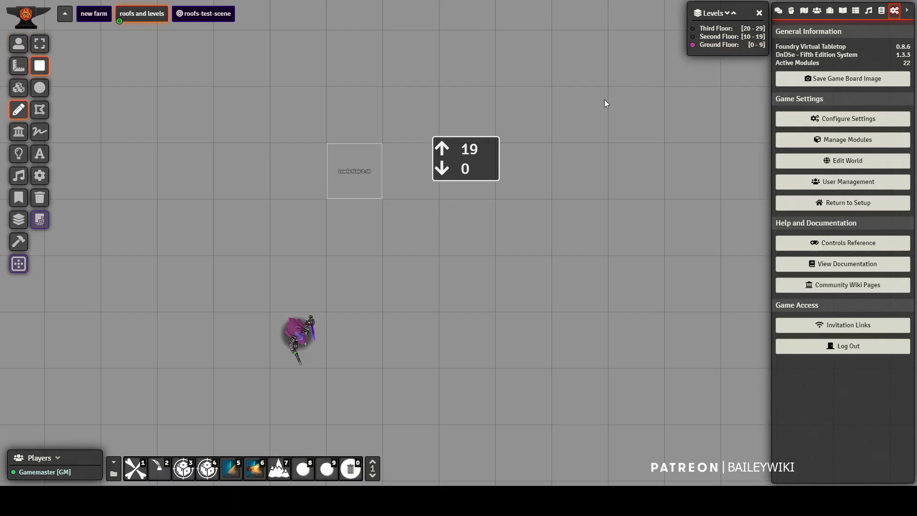
click(732, 38)
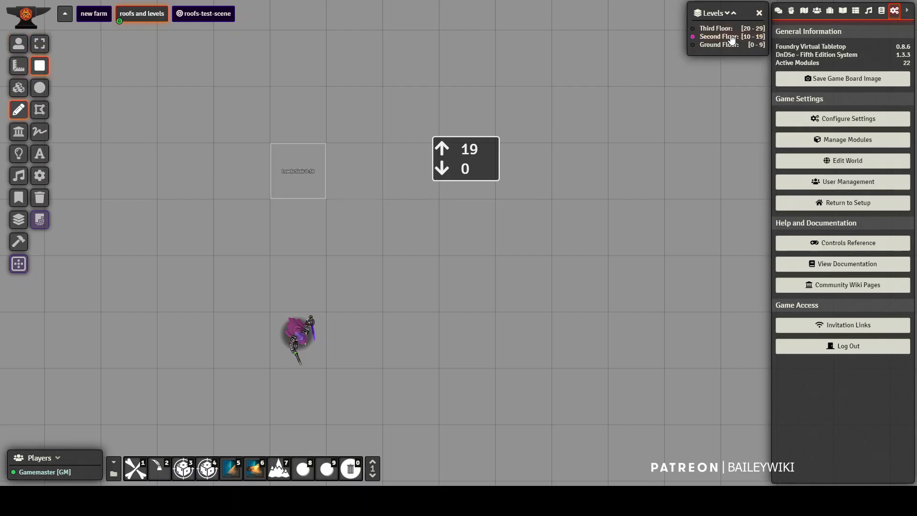
click(760, 13)
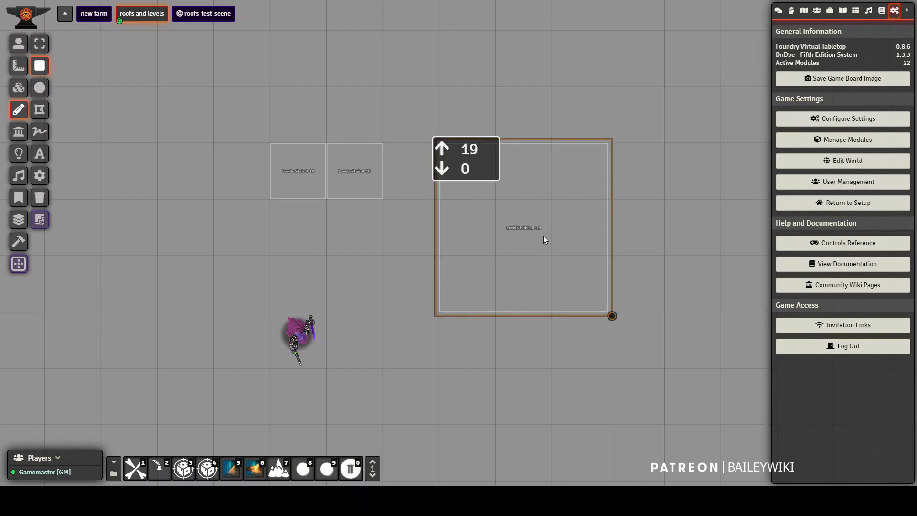
- Move the token onto the hole's southwest edge, then back west to the square two south of the east stair
scroll(547, 258, down, 2)
scroll(544, 268, up, 8)
scroll(504, 280, down, 8)
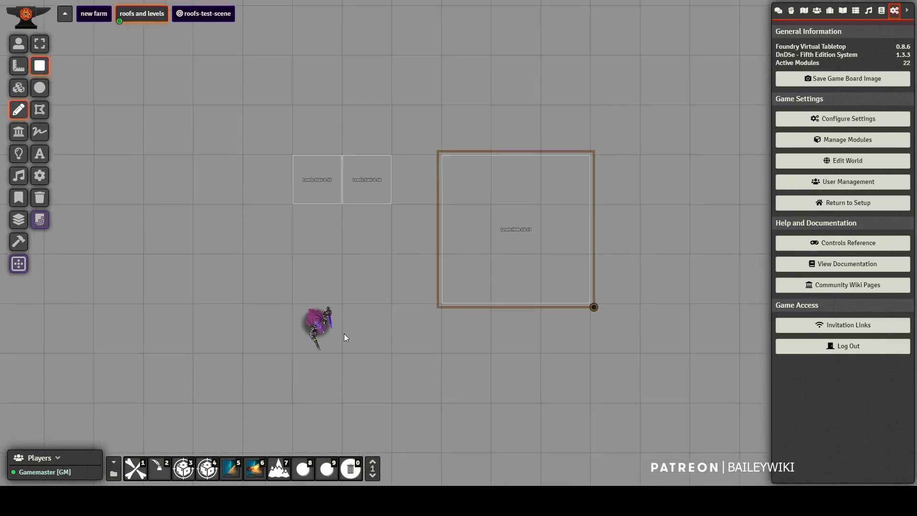
click(19, 44)
click(297, 324)
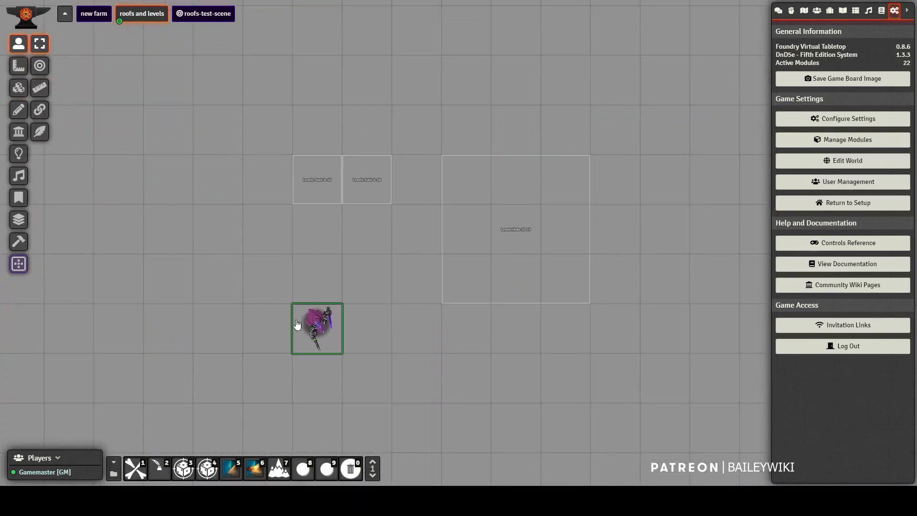
drag(297, 324, 425, 277)
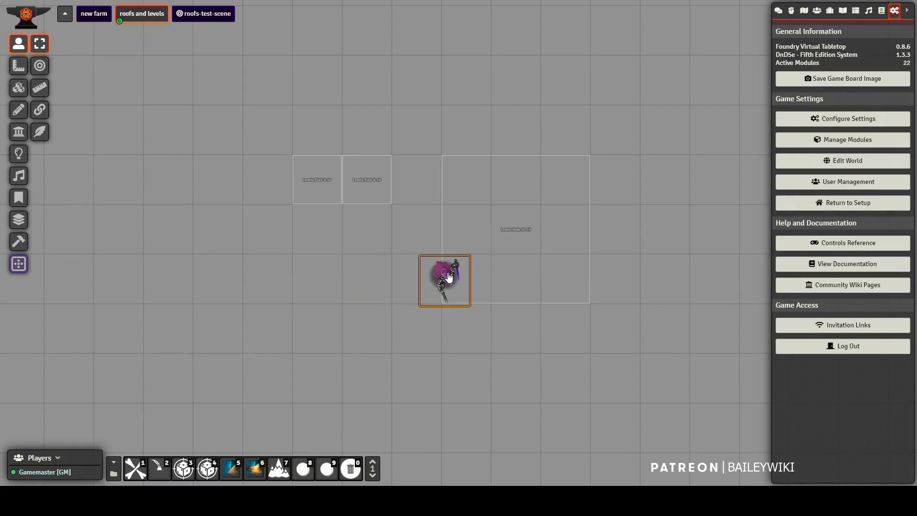
click(534, 393)
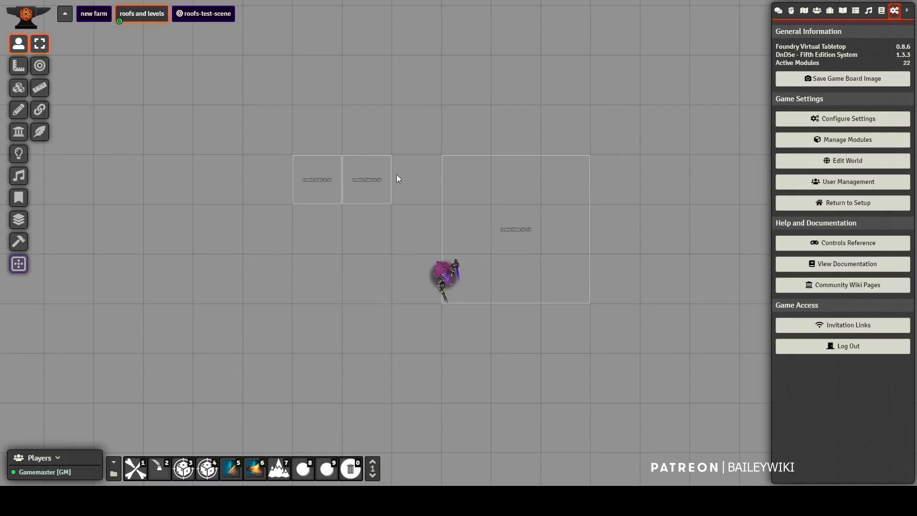
drag(460, 270, 382, 268)
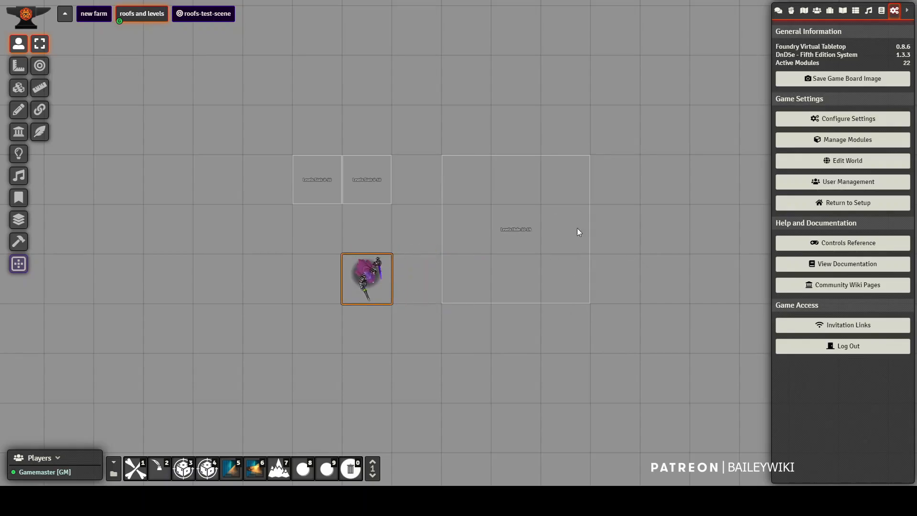
scroll(233, 238, down, 2)
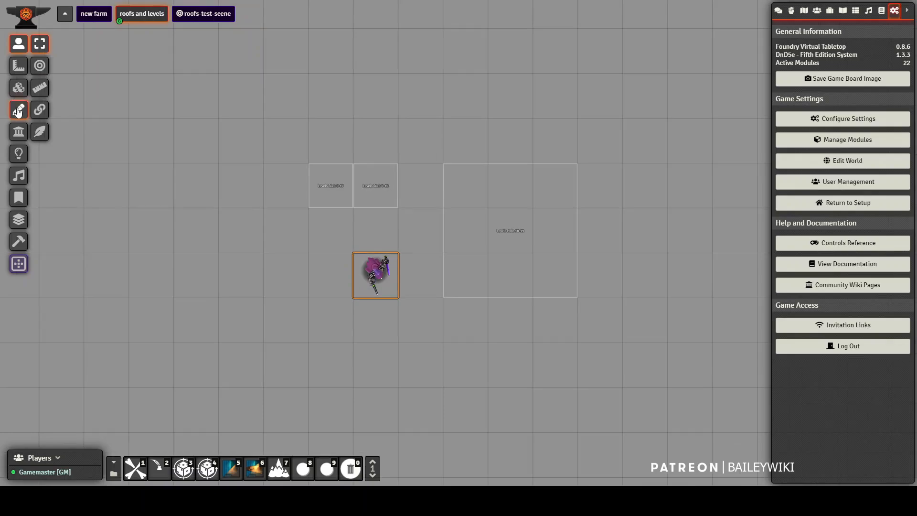
- Toggle the Levels list open and closed, and leave it open on Third Floor
click(18, 220)
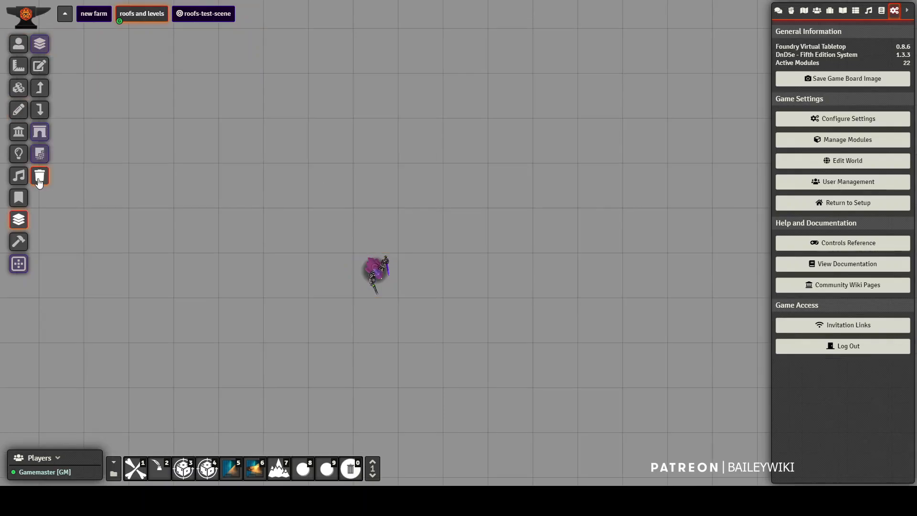
click(41, 43)
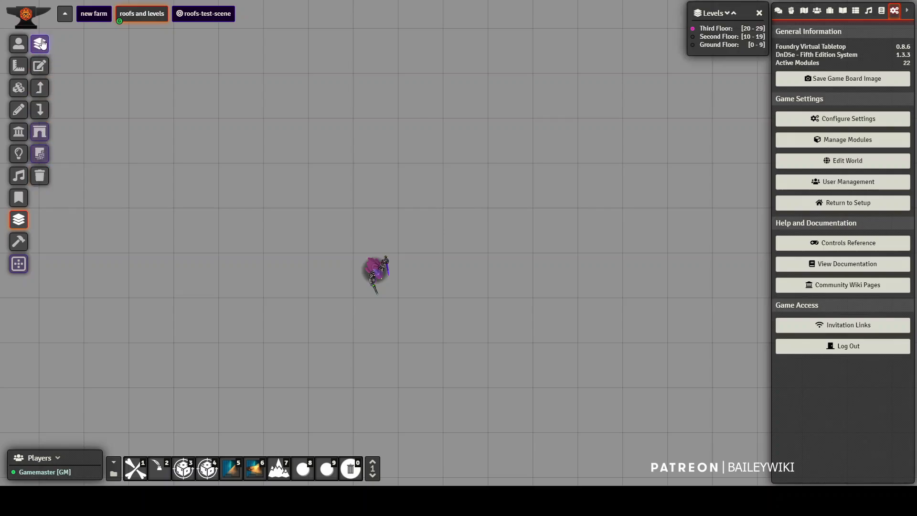
click(41, 44)
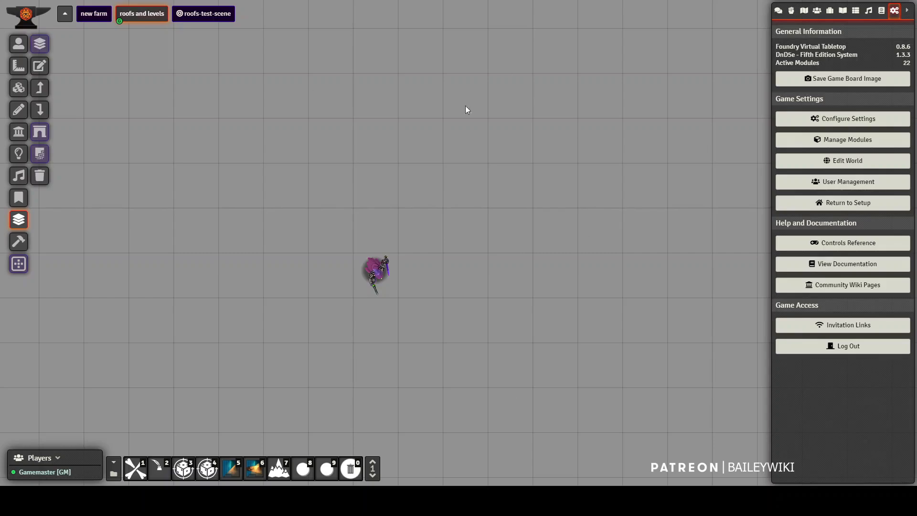
drag(249, 283, 267, 303)
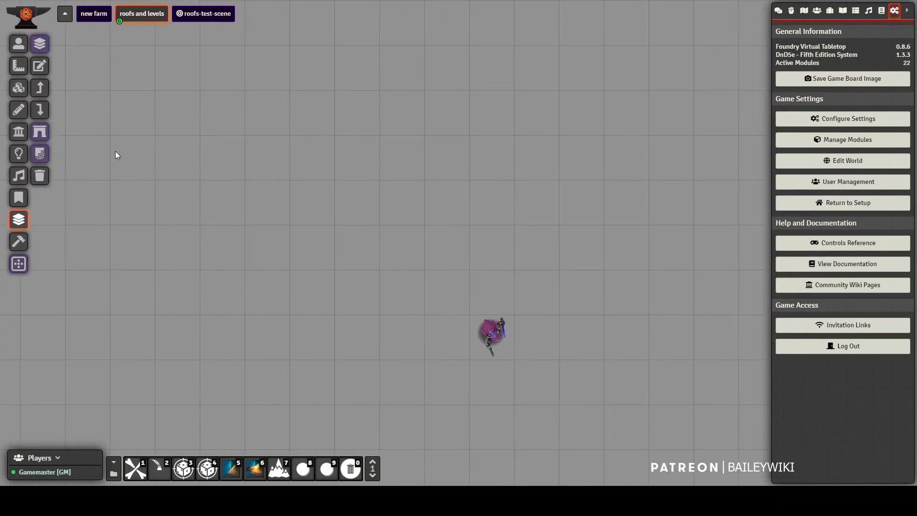
click(19, 88)
click(19, 220)
click(40, 43)
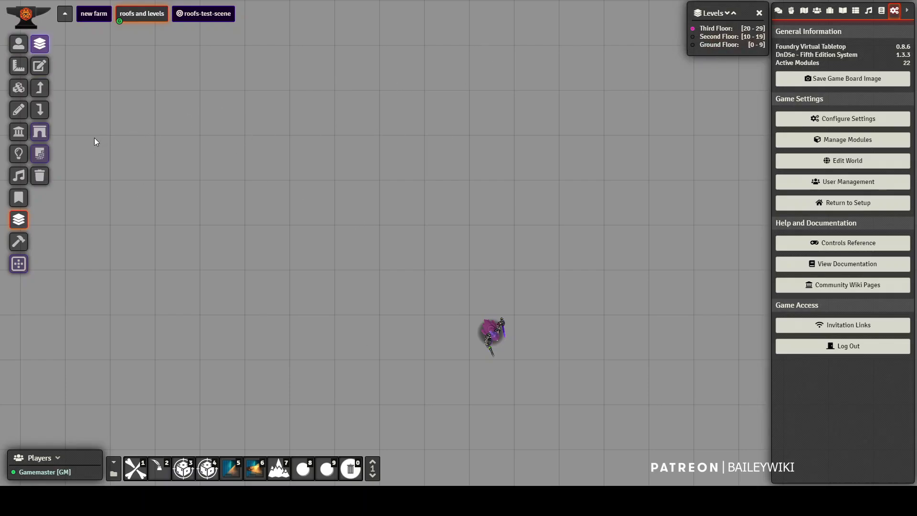
- Wall off the scene edges with Third Floor active, and check the north wall's height settings
click(19, 89)
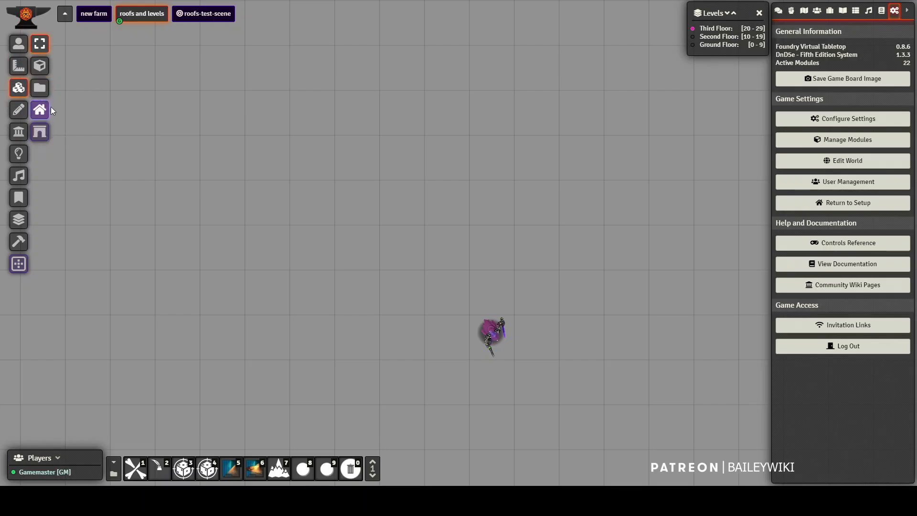
click(17, 112)
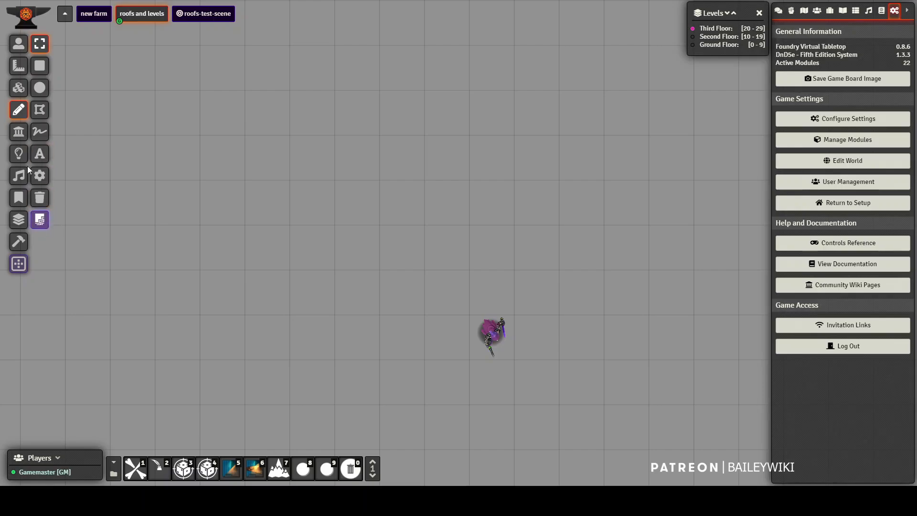
click(17, 131)
drag(116, 191, 329, 274)
scroll(251, 308, down, 3)
drag(417, 274, 276, 307)
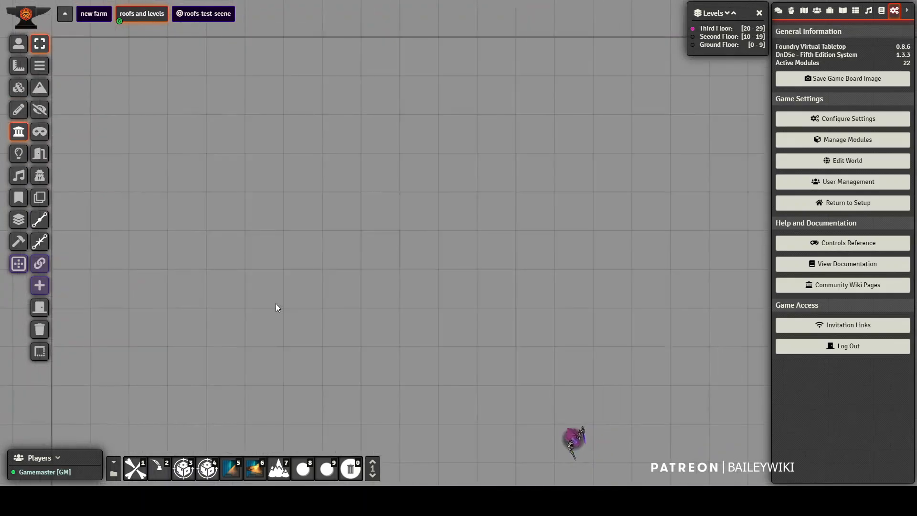
drag(371, 327, 325, 301)
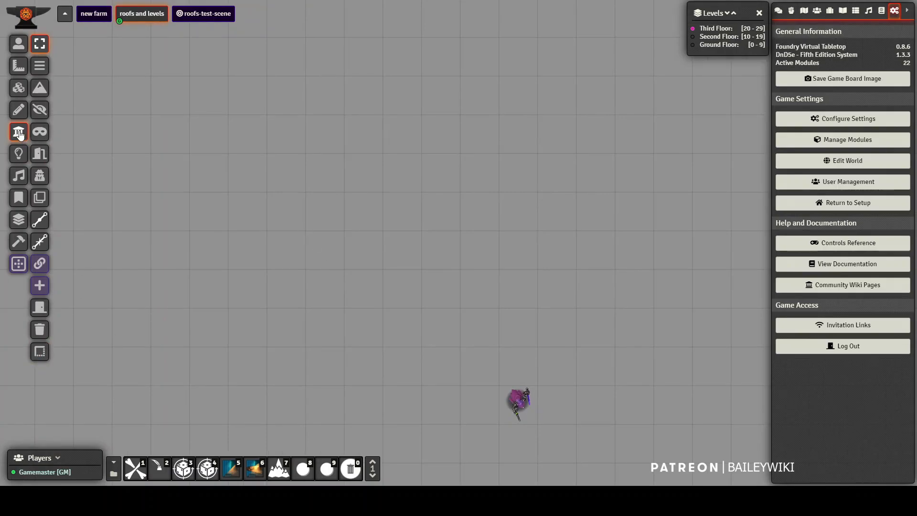
click(42, 358)
click(40, 356)
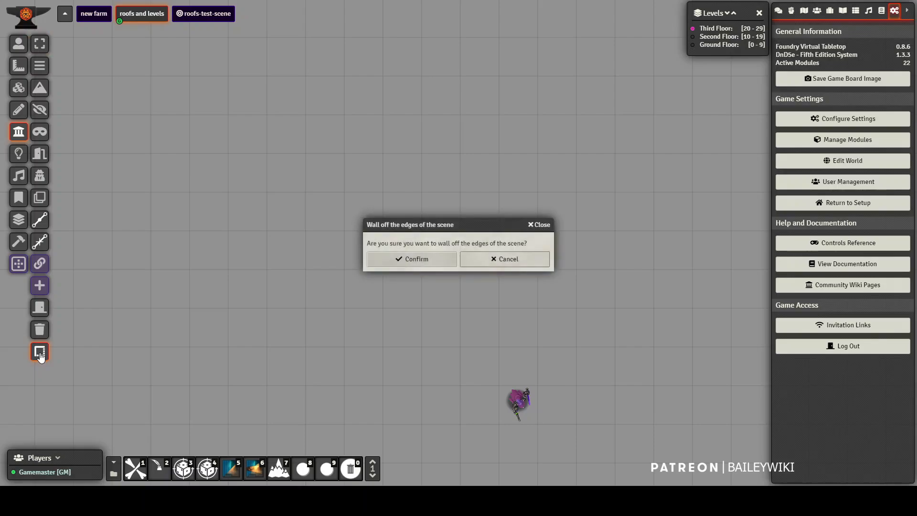
click(414, 259)
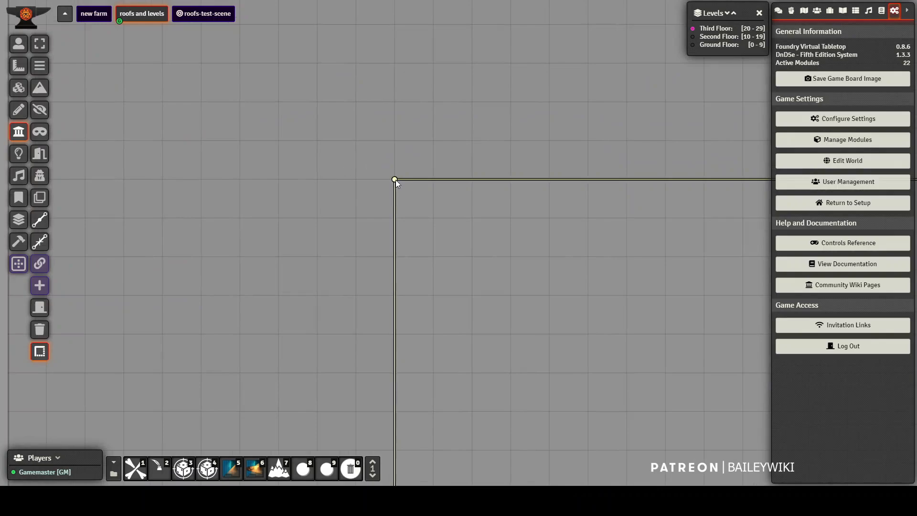
double_click(396, 180)
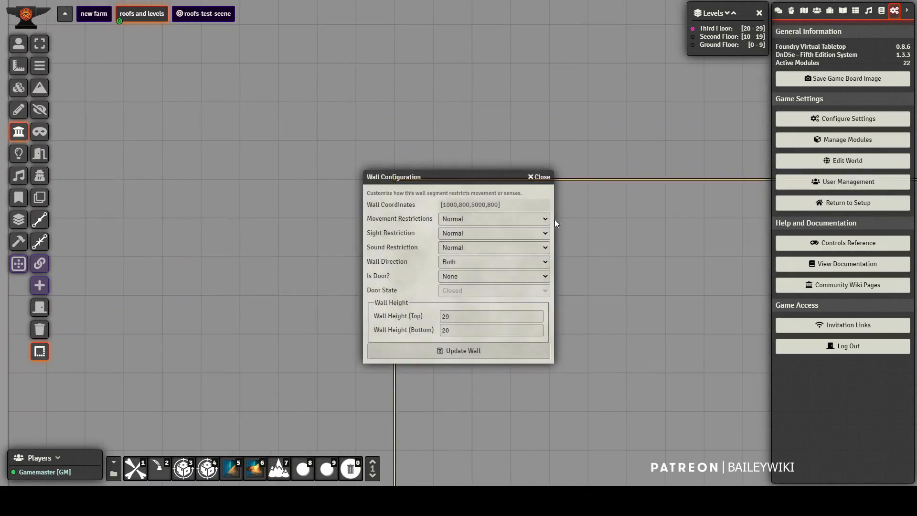
click(541, 177)
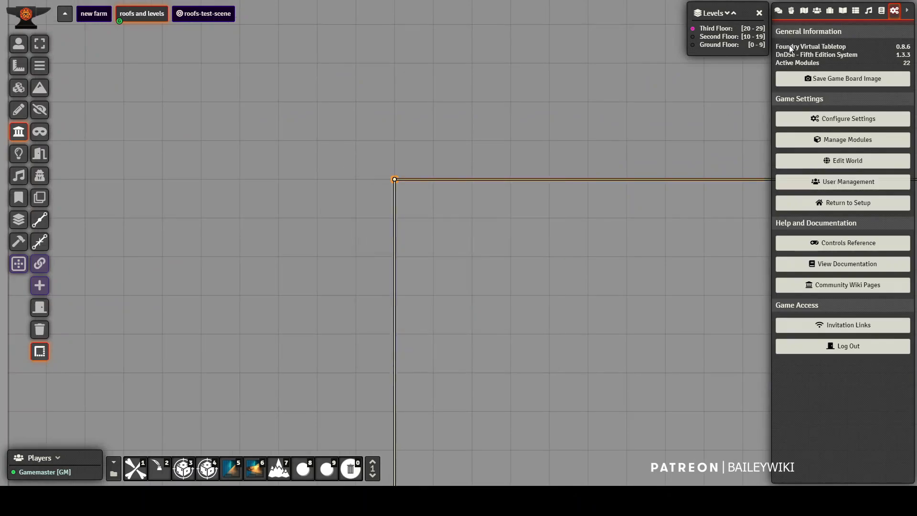
- Close the Levels list and remove the boundary walls from the scene
click(759, 13)
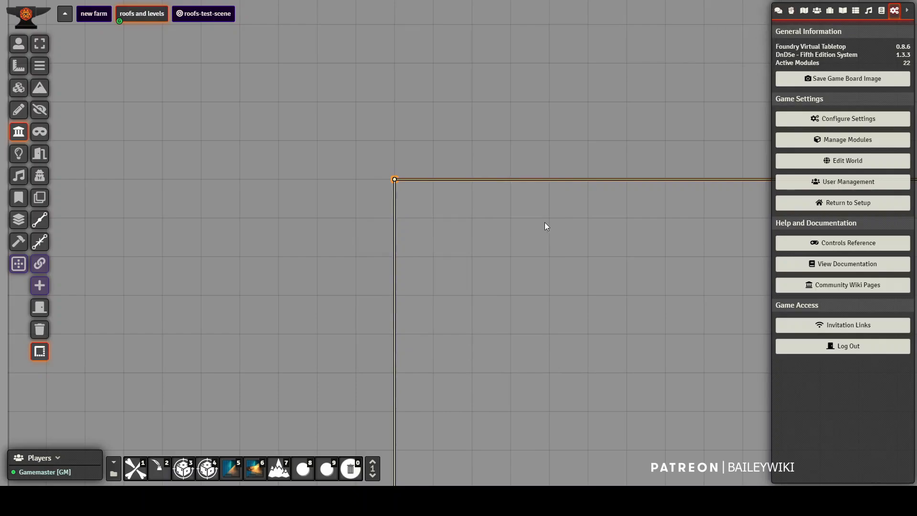
scroll(426, 285, down, 4)
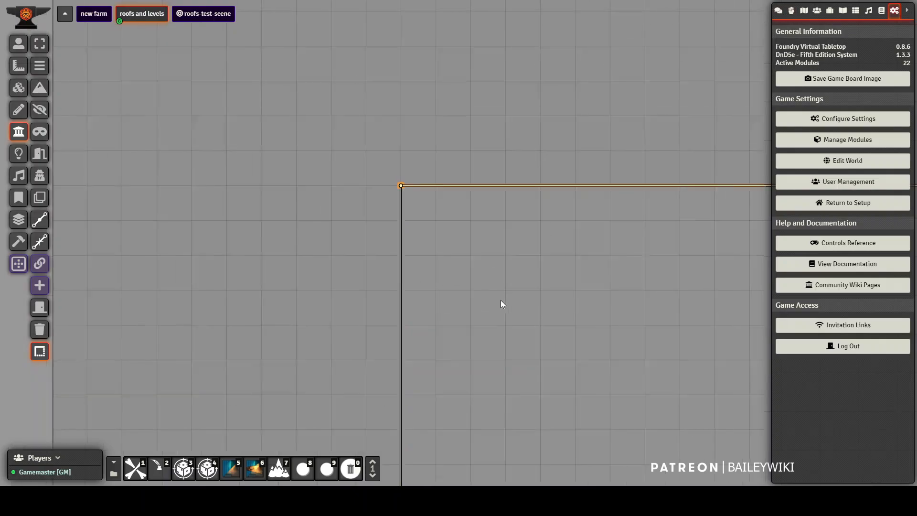
click(469, 285)
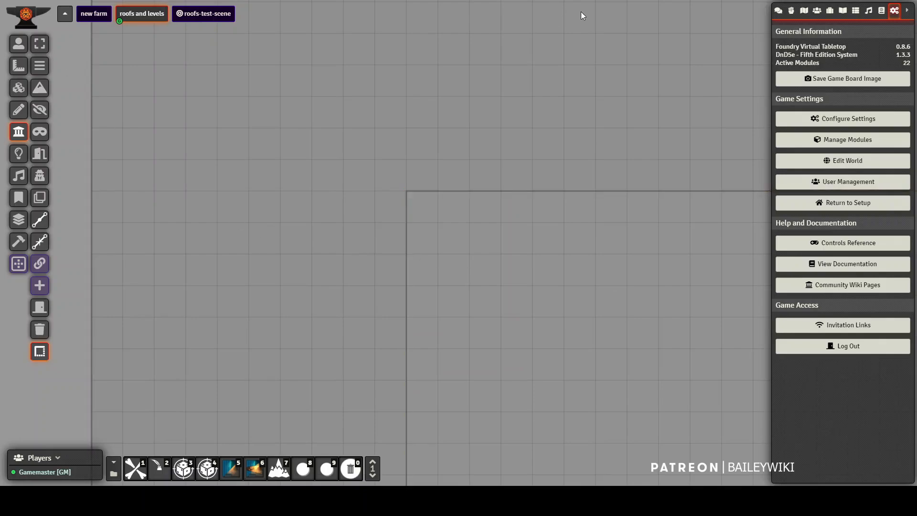
- Wall off the scene edges with no level active, and check the west wall's height settings
click(47, 351)
click(405, 257)
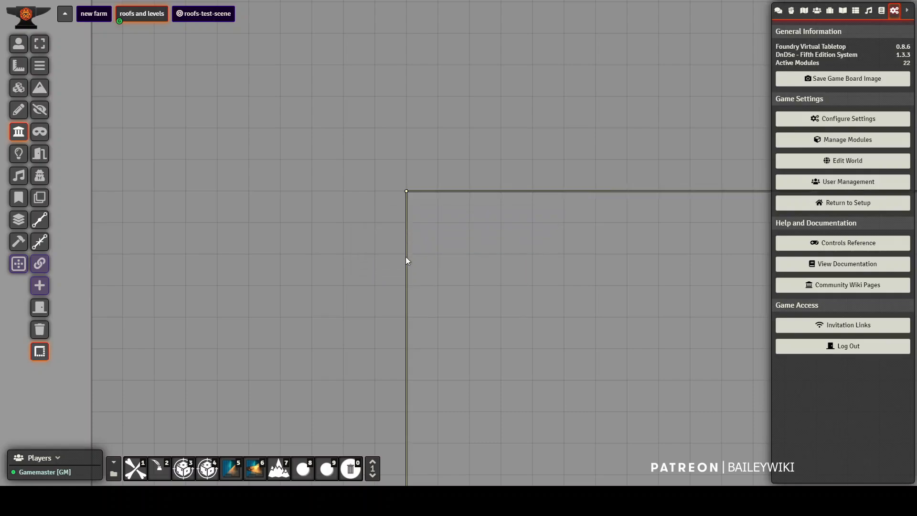
double_click(407, 192)
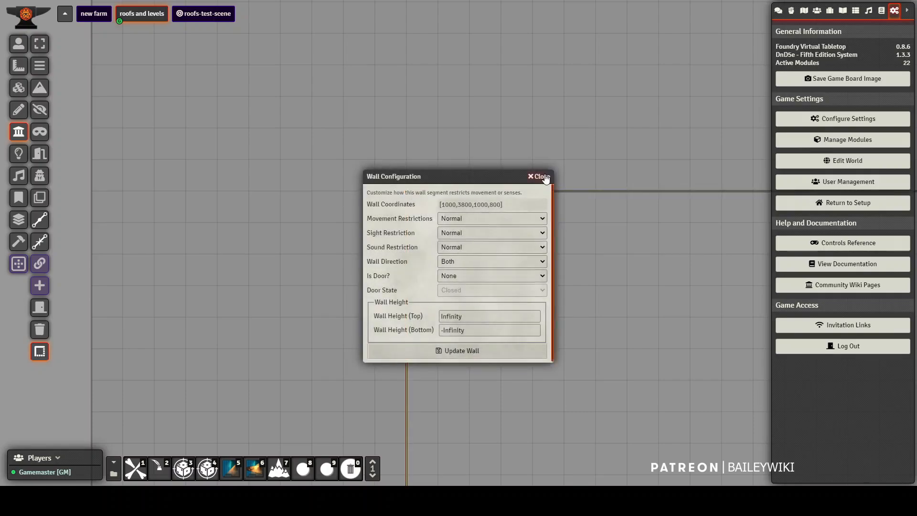
click(541, 177)
- Examine the walled scene around the token, the west wall's height label and the building elevation diagram
drag(664, 413, 334, 205)
scroll(335, 206, down, 5)
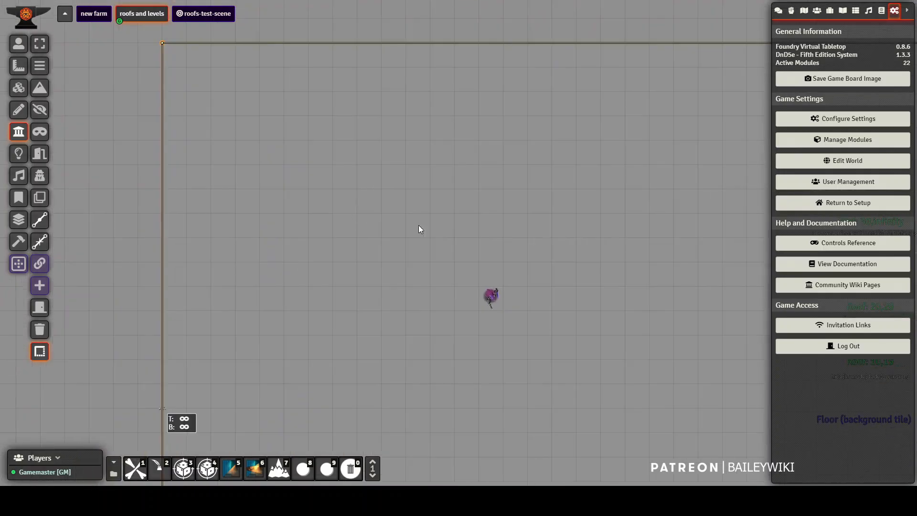
drag(546, 204, 487, 116)
drag(332, 137, 292, 293)
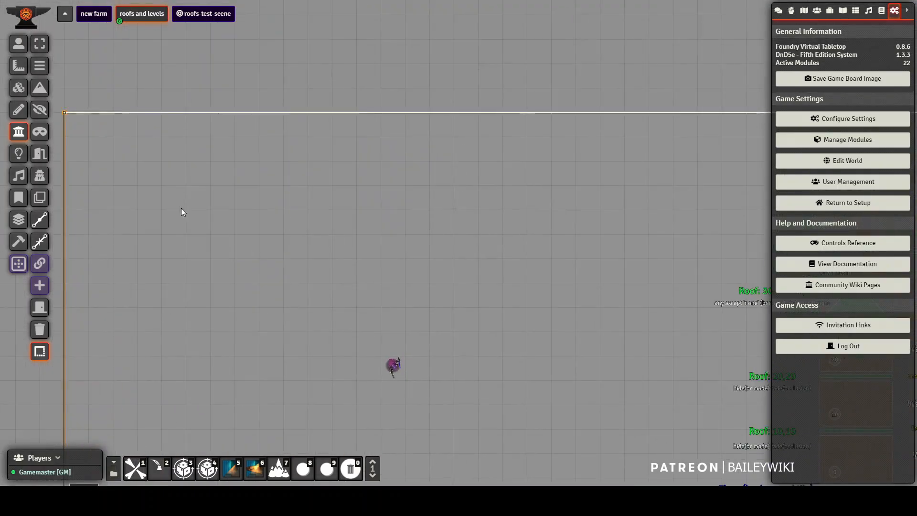
scroll(567, 266, down, 2)
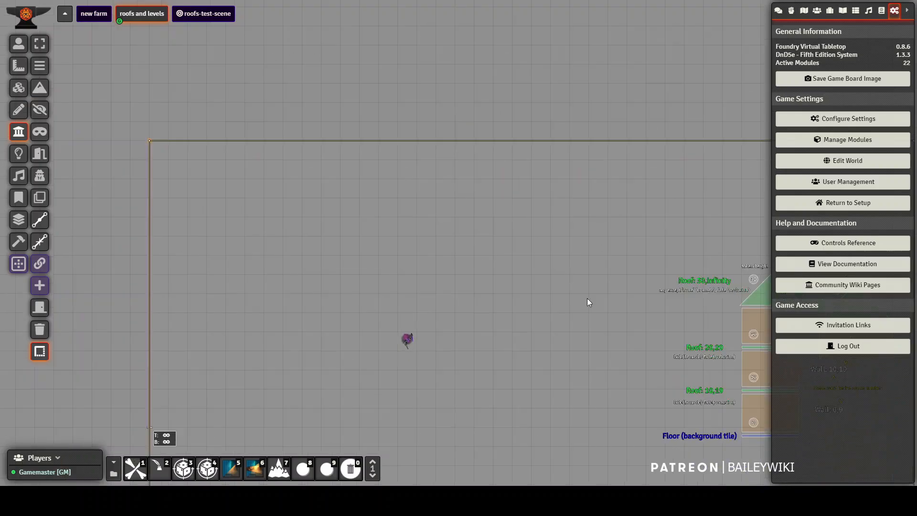
drag(588, 302, 340, 129)
drag(101, 303, 257, 304)
scroll(219, 198, up, 4)
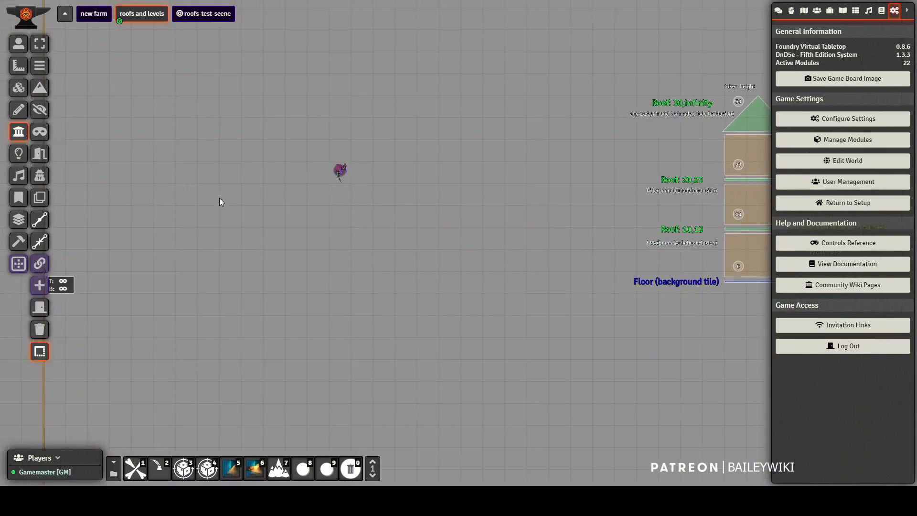
drag(174, 148, 237, 227)
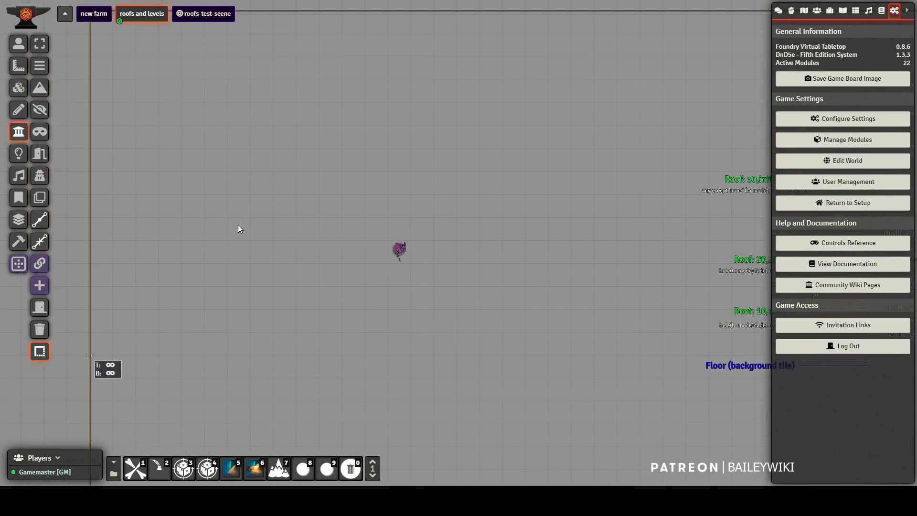
- Survey the empty scene between the west boundary wall's height label and the elevation diagram in the east
scroll(238, 228, up, 1)
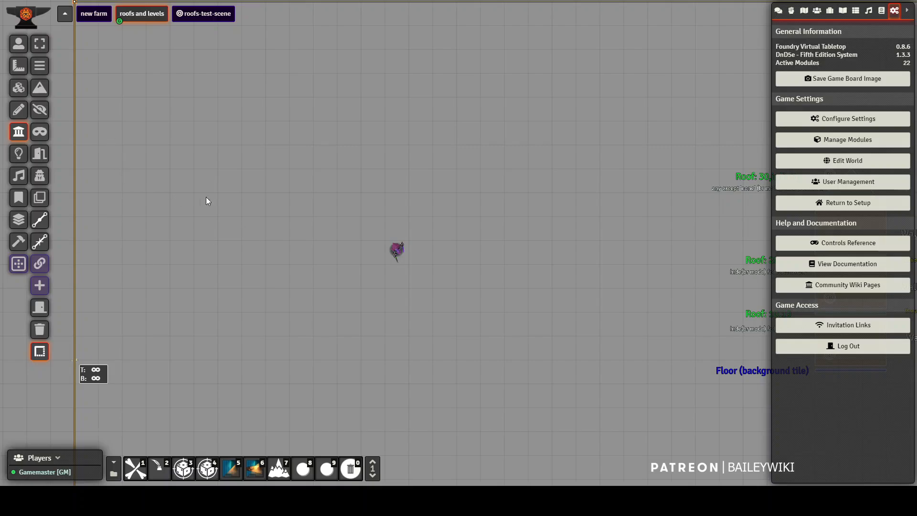
scroll(267, 232, down, 6)
scroll(355, 270, up, 4)
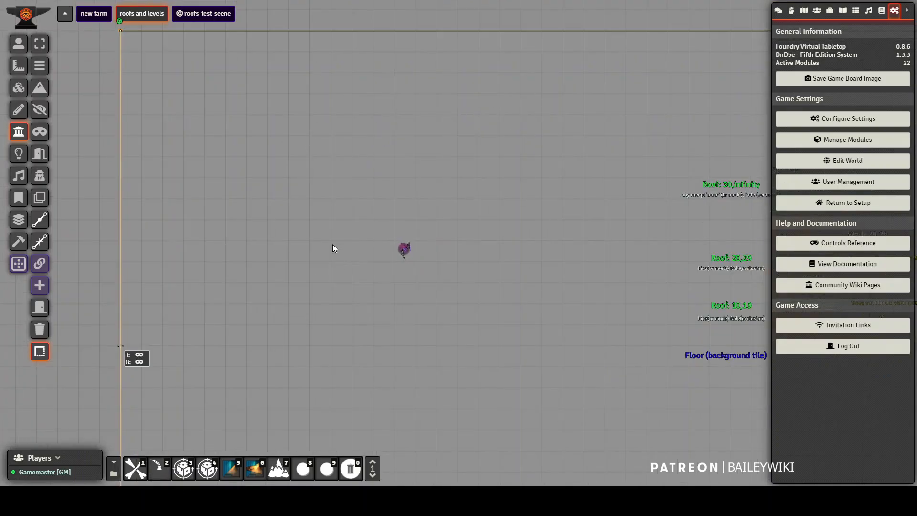
drag(678, 328, 445, 331)
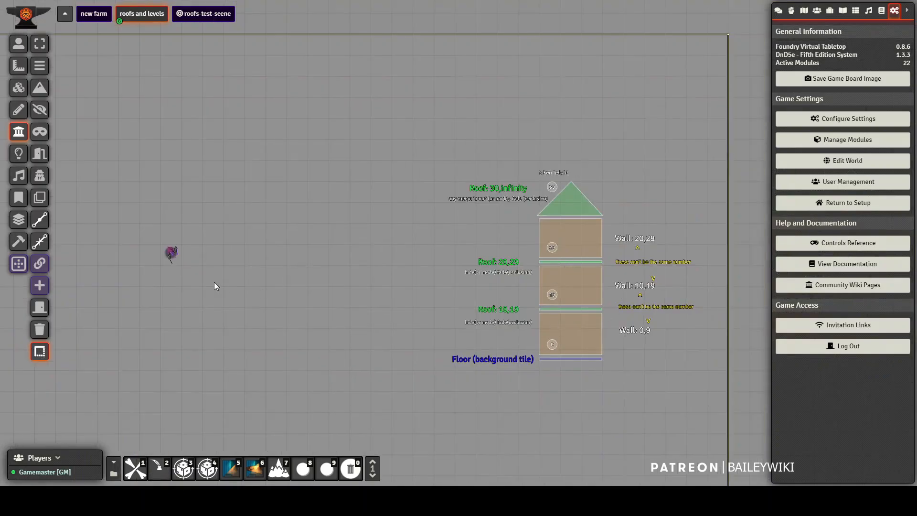
drag(214, 286, 435, 256)
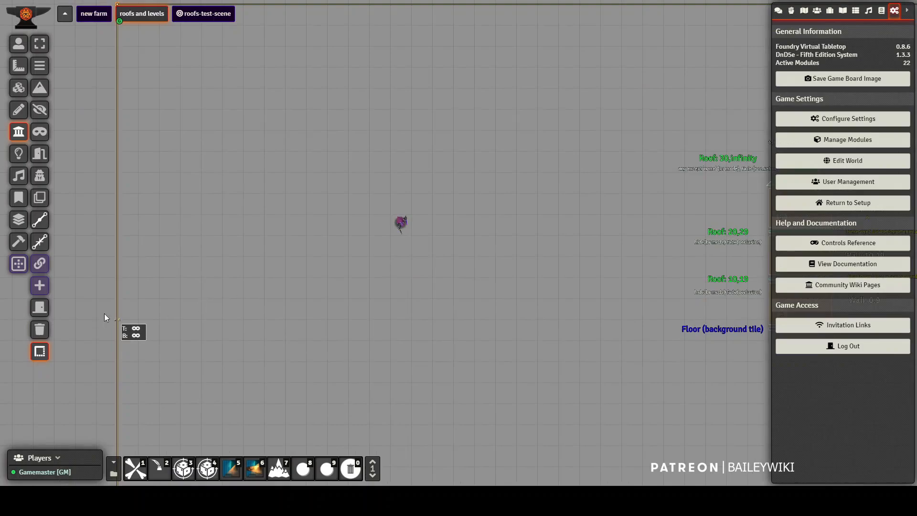
drag(150, 260, 154, 385)
drag(626, 301, 410, 164)
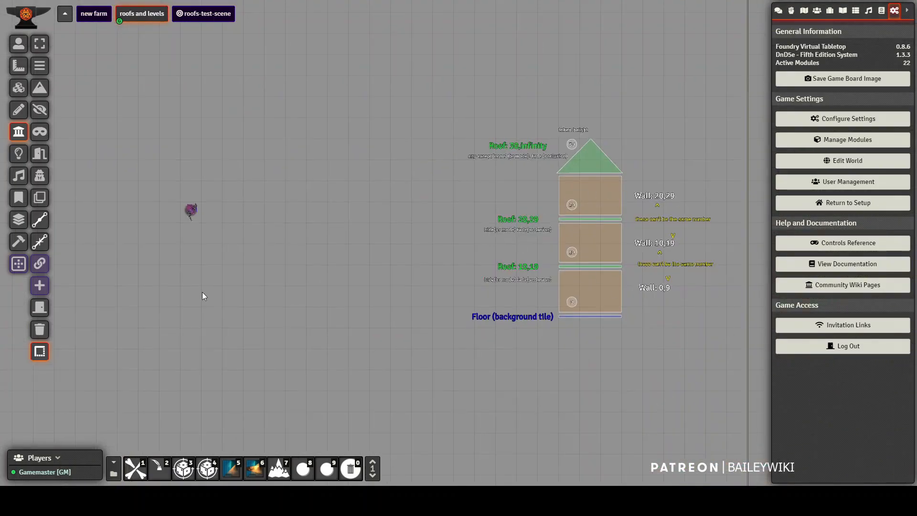
drag(203, 292, 345, 279)
drag(635, 380, 536, 374)
scroll(493, 332, up, 3)
scroll(494, 331, up, 2)
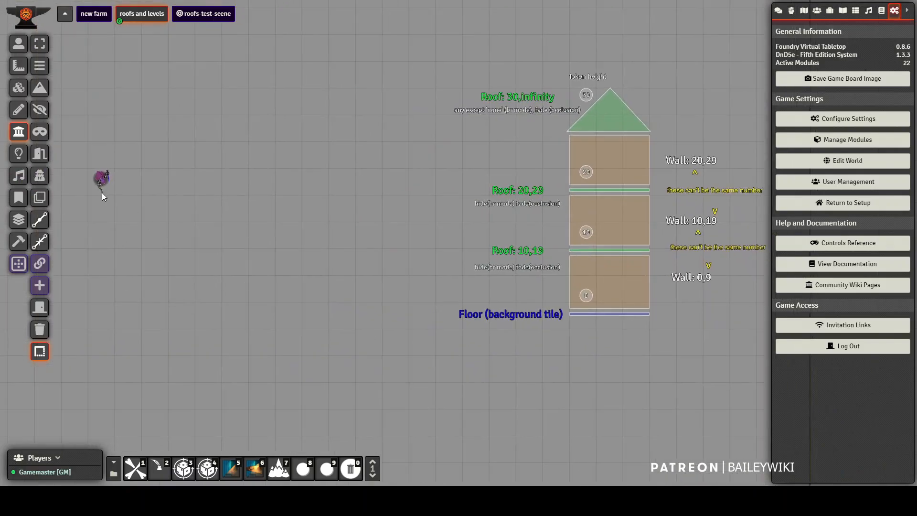
- Move the player token into the elevation diagram's middle storey, beside the token height 10 marker
click(19, 43)
drag(101, 181, 624, 237)
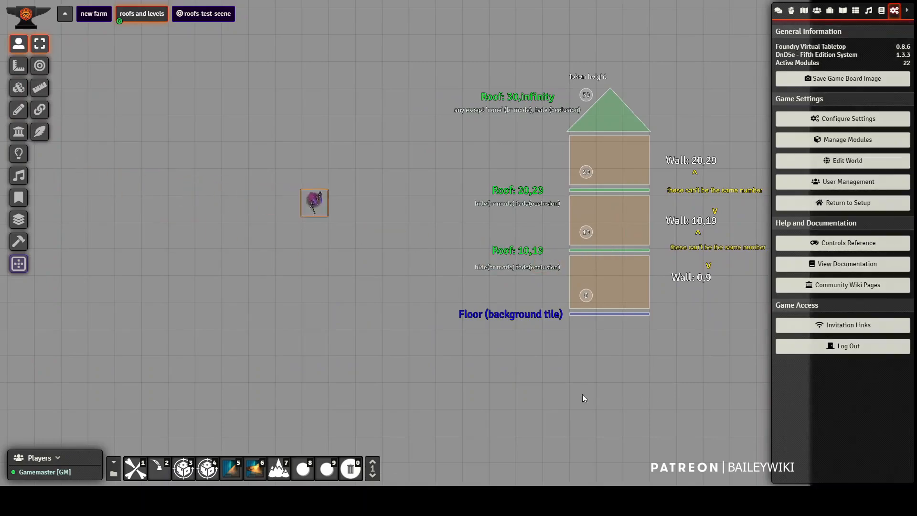
drag(582, 395, 423, 400)
scroll(541, 334, up, 1)
scroll(541, 334, up, 4)
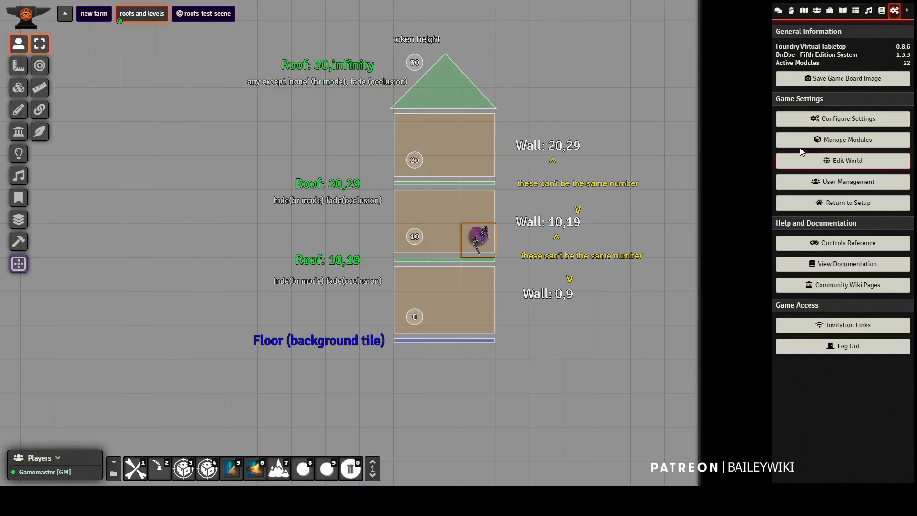
- Place a Zombie token in the diagram's ground storey and move the player token up to the storey marked 20
click(817, 10)
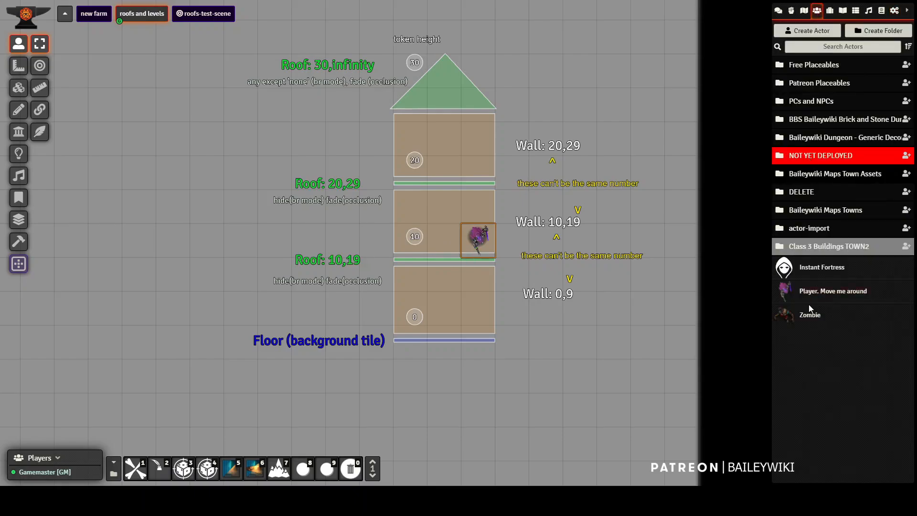
drag(811, 310, 442, 313)
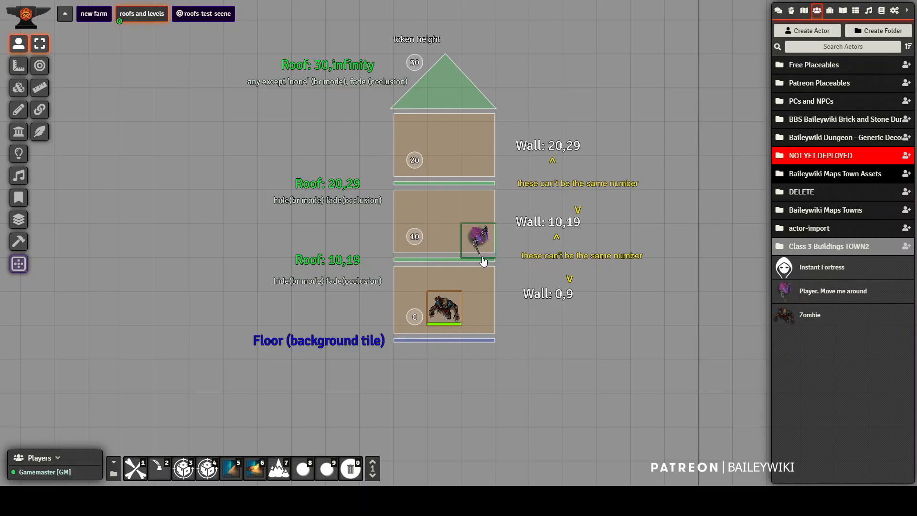
scroll(512, 337, up, 2)
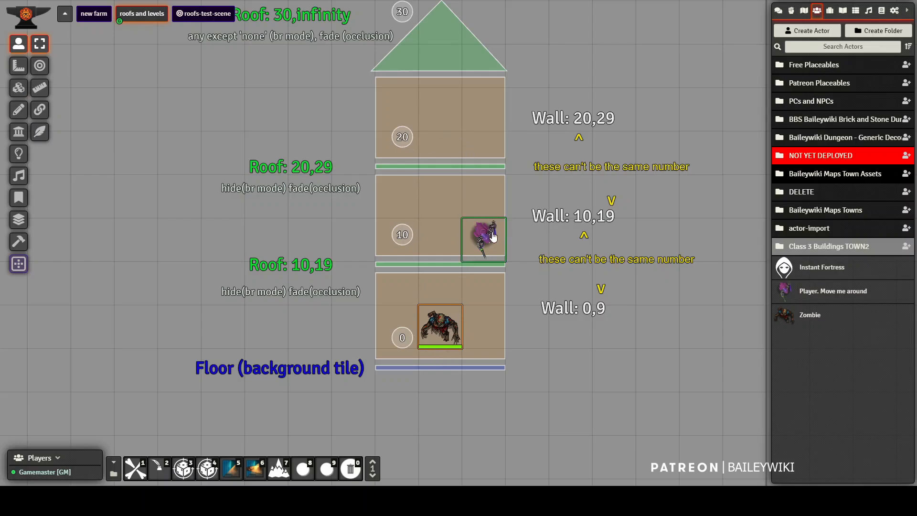
drag(484, 235, 483, 149)
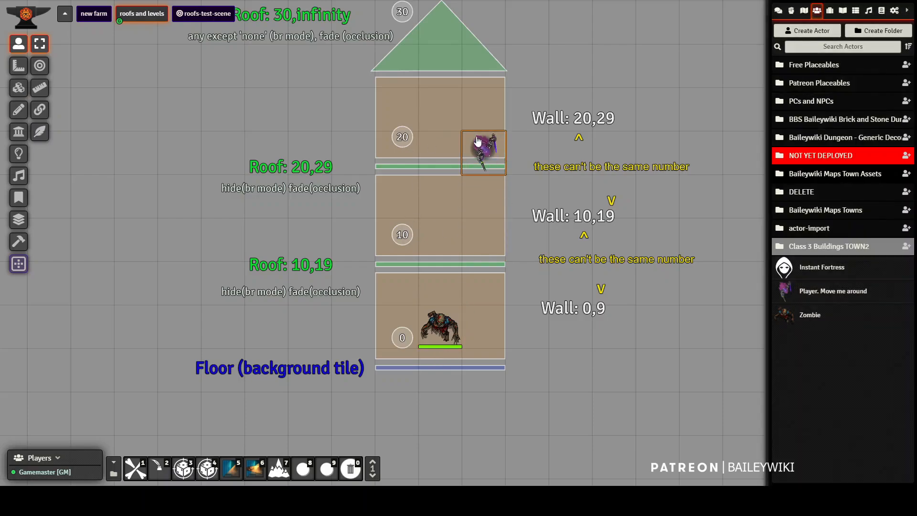
drag(442, 325, 460, 339)
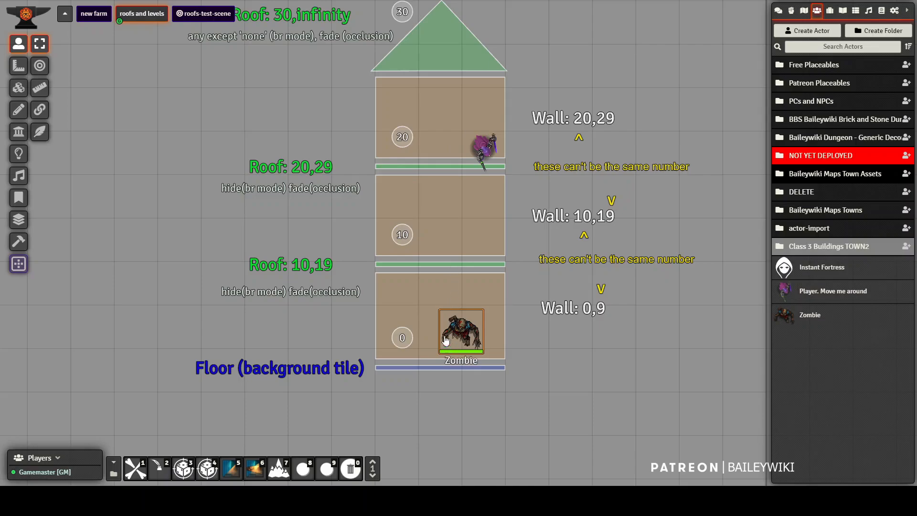
- Add a second "Player. Move me around" token in the diagram's middle storey, beside the 10 marker
click(484, 151)
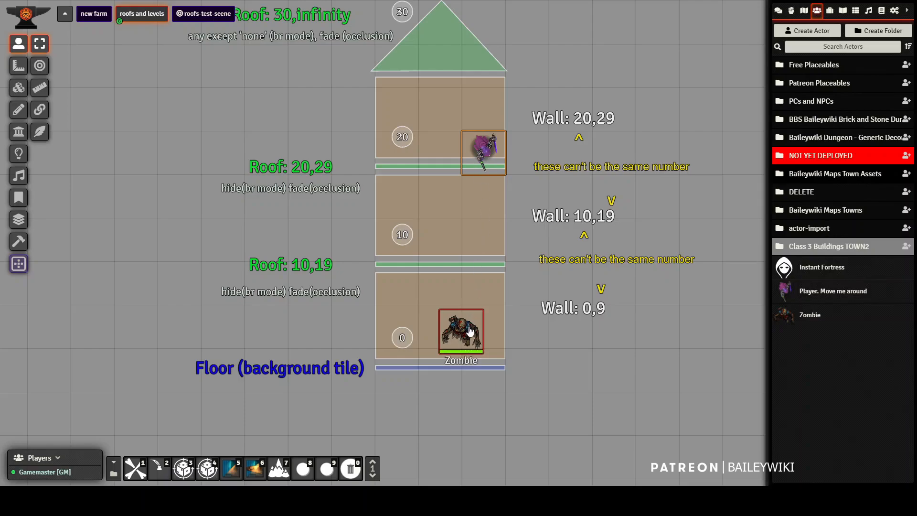
drag(783, 302, 481, 231)
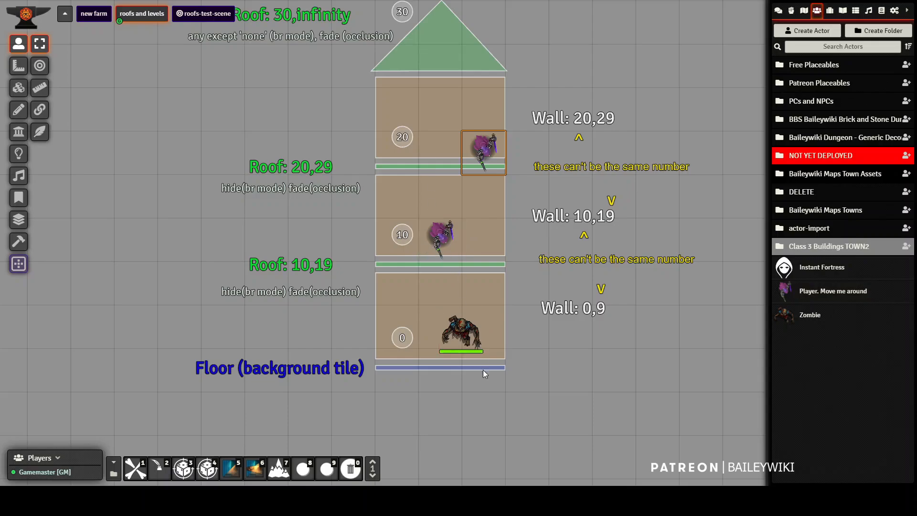
click(450, 241)
mouse_move(442, 231)
mouse_down()
mouse_move(433, 276)
mouse_move(442, 227)
mouse_up()
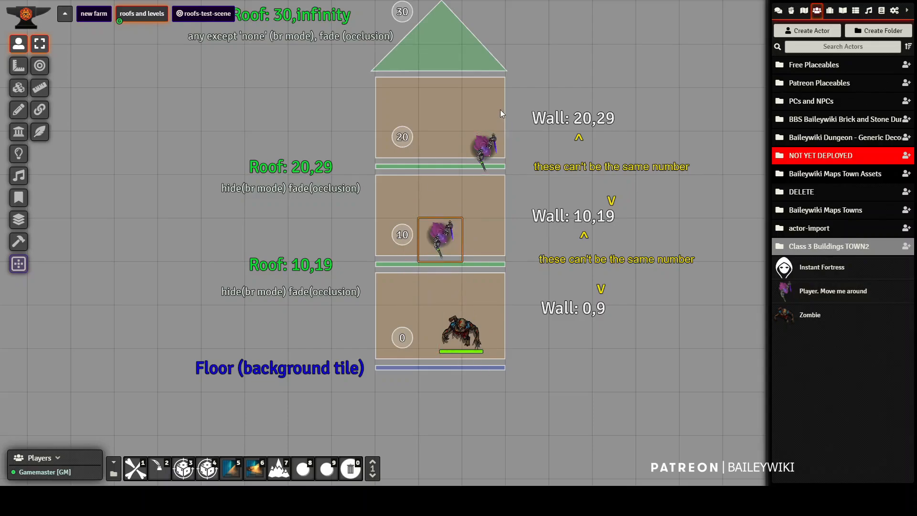
- Delete both player tokens and the Zombie token from the elevation diagram
scroll(478, 101, down, 3)
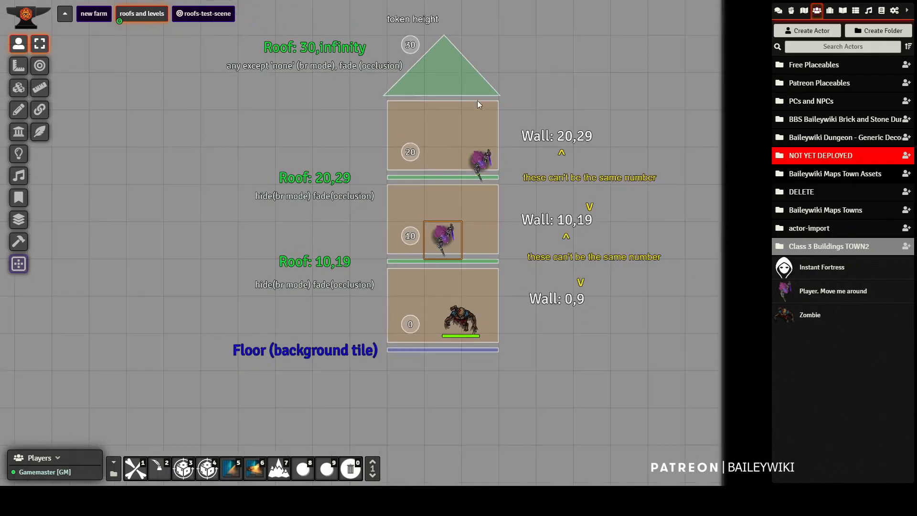
scroll(468, 302, up, 3)
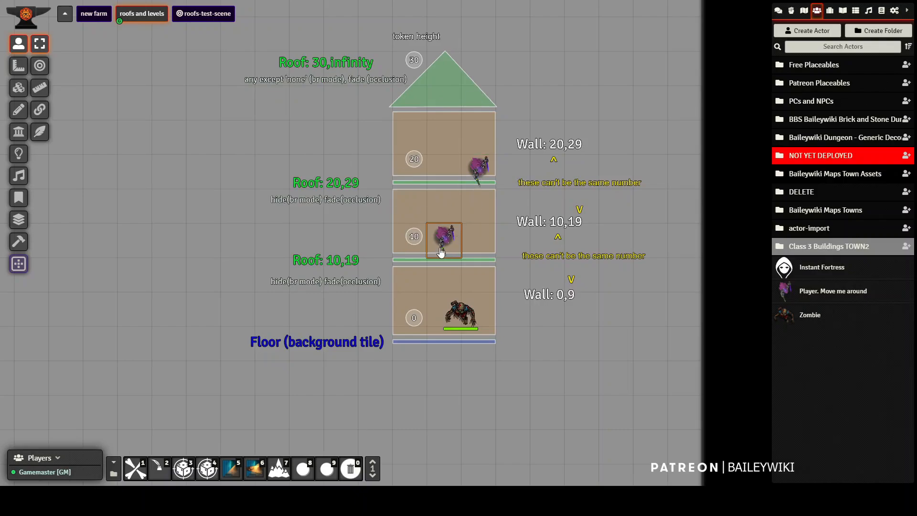
drag(446, 242, 480, 171)
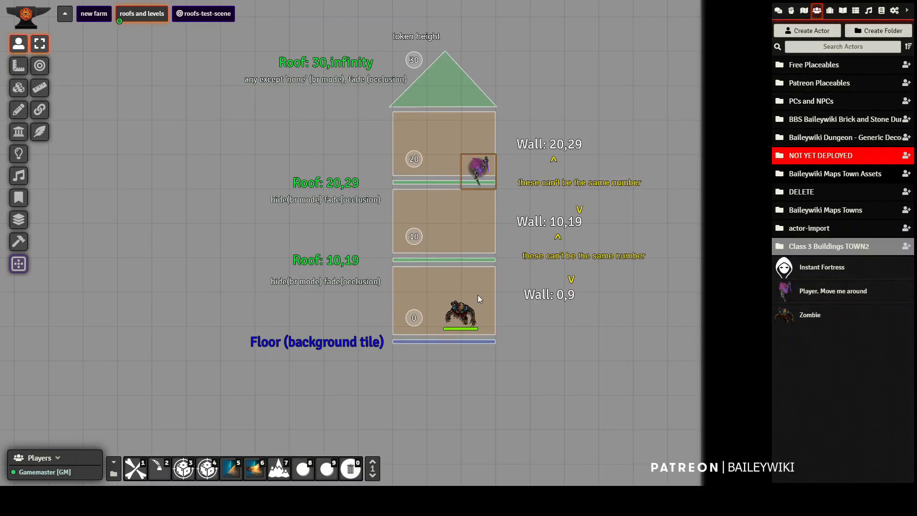
key(Delete)
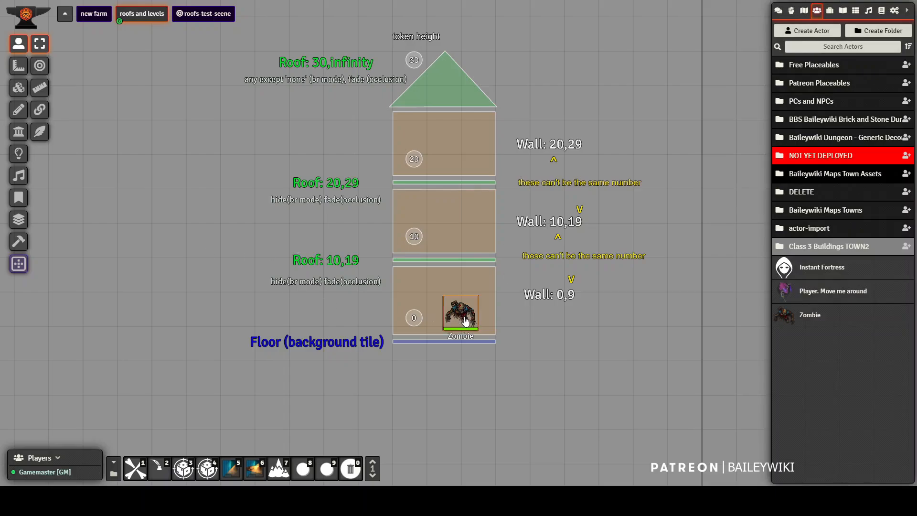
scroll(173, 261, down, 5)
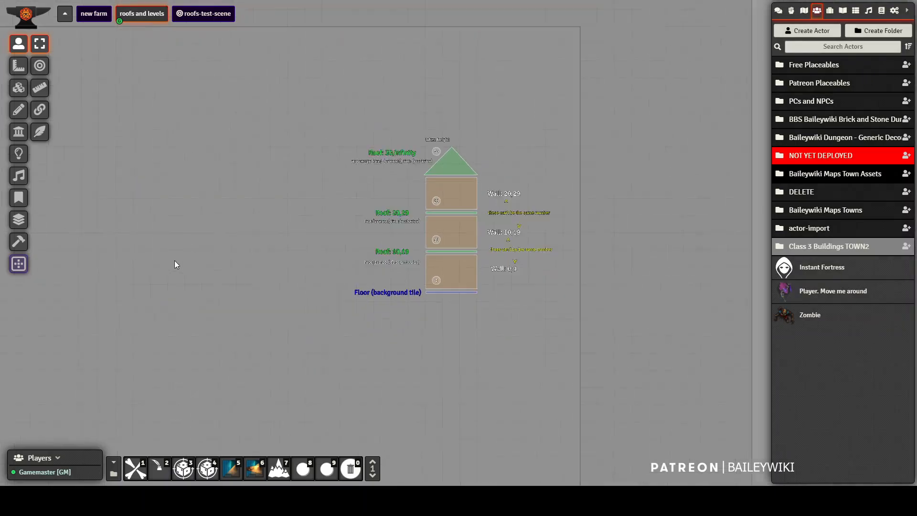
- Bring up the scene's building tiles and select the butcher shop interior tile
drag(311, 259, 388, 274)
scroll(337, 241, up, 7)
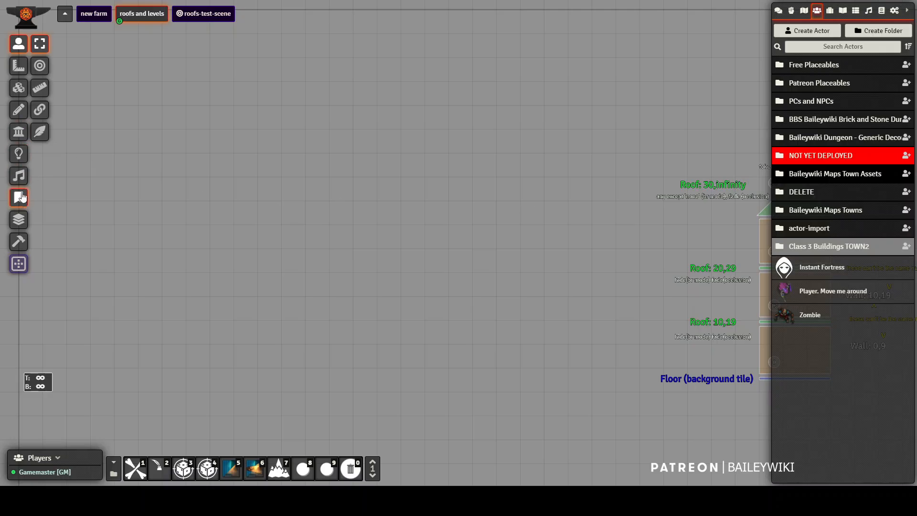
click(19, 87)
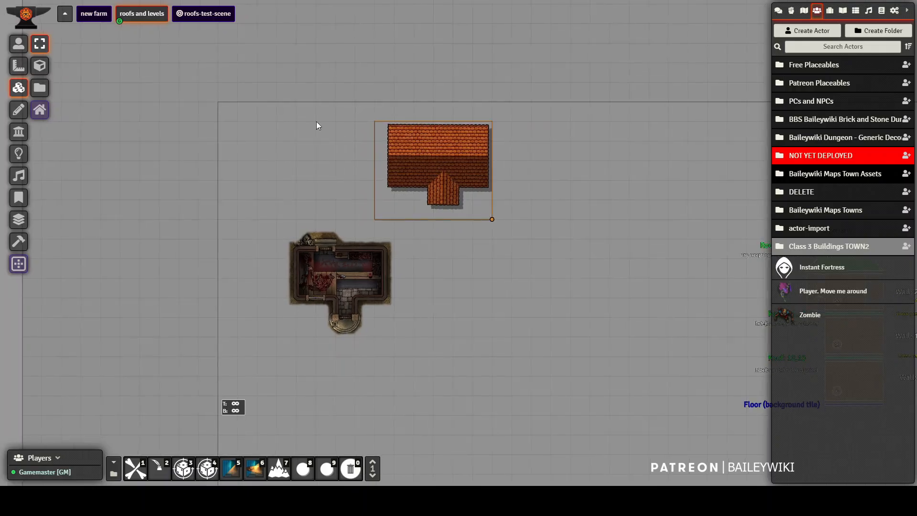
scroll(406, 300, up, 10)
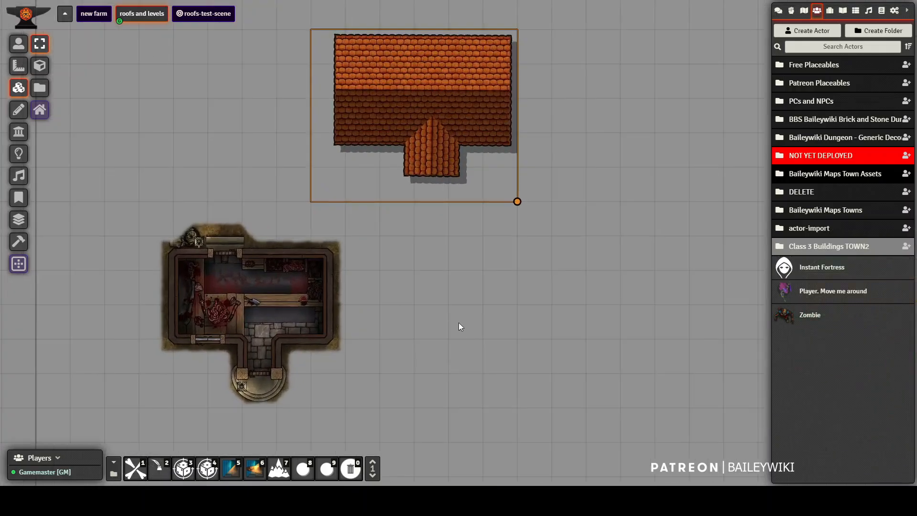
drag(459, 324, 506, 276)
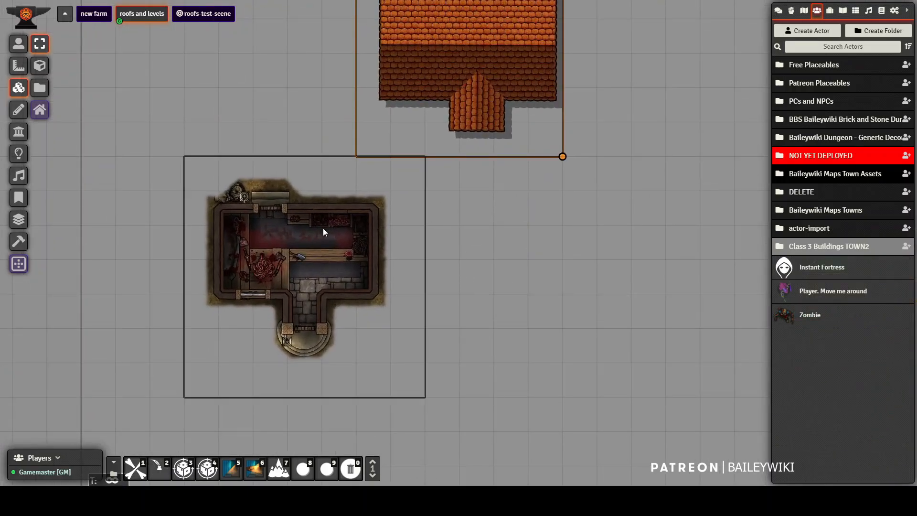
click(299, 246)
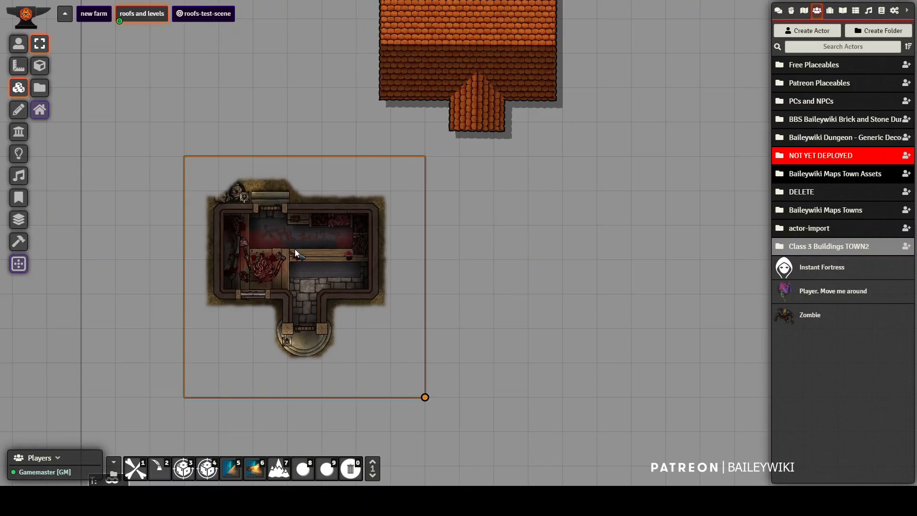
- Draw walls along the butcher shop's west, north, east and south sides and around its entrance, leaving the north doorway and south window open
click(19, 131)
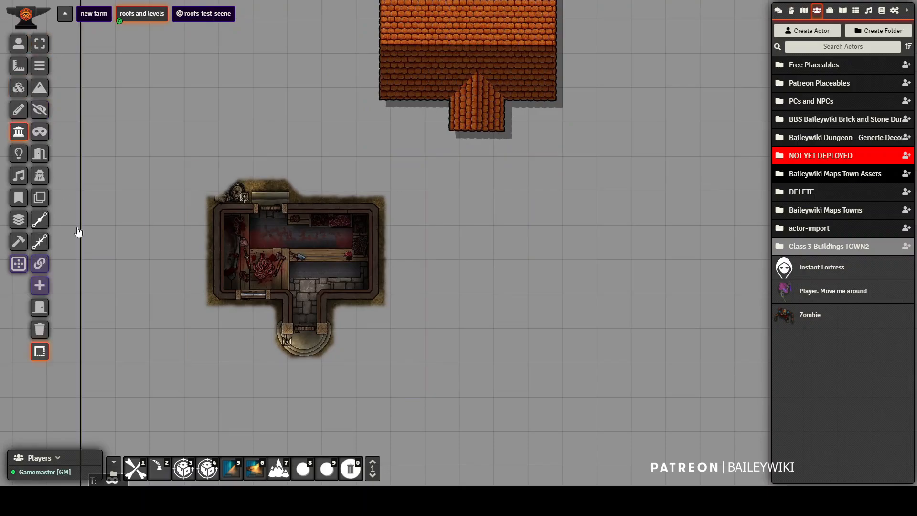
click(217, 293)
click(219, 210)
click(253, 209)
drag(289, 208, 374, 208)
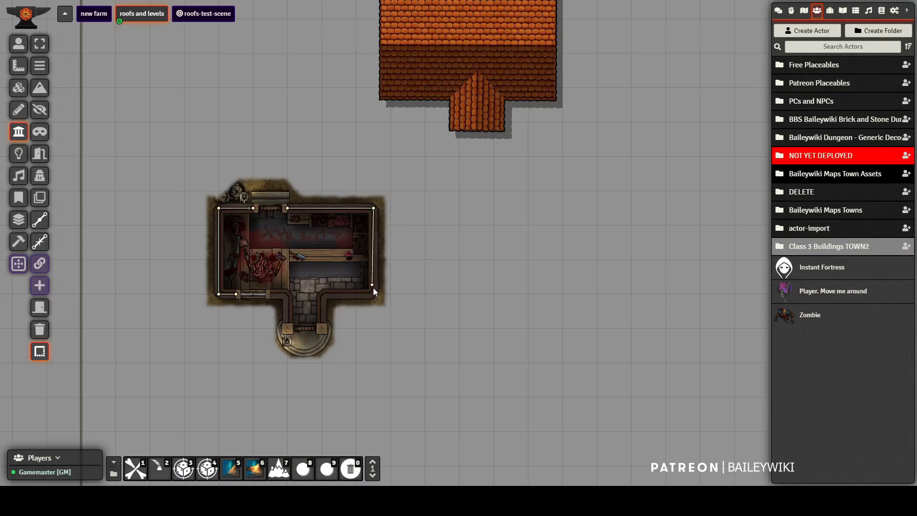
click(373, 294)
click(323, 295)
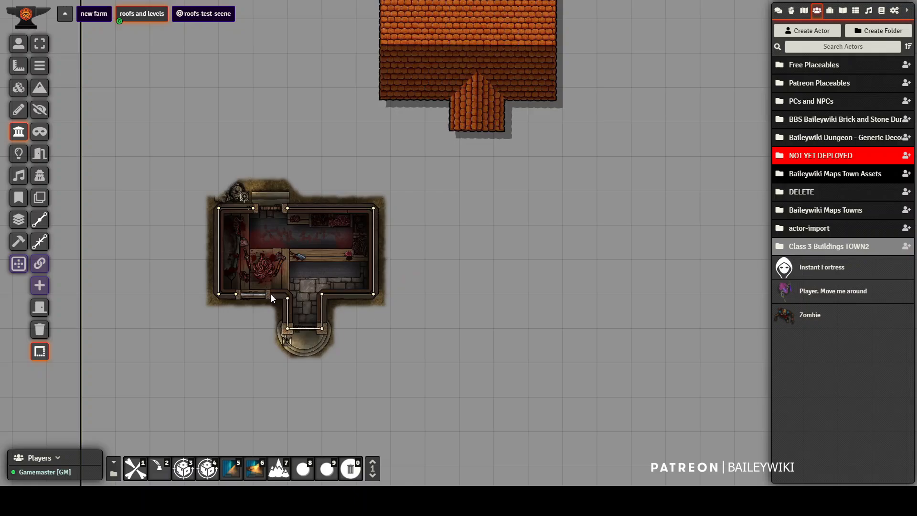
- Join the entrance's west wall to the south wall across the window, and close the gap in the north wall
scroll(271, 294, up, 3)
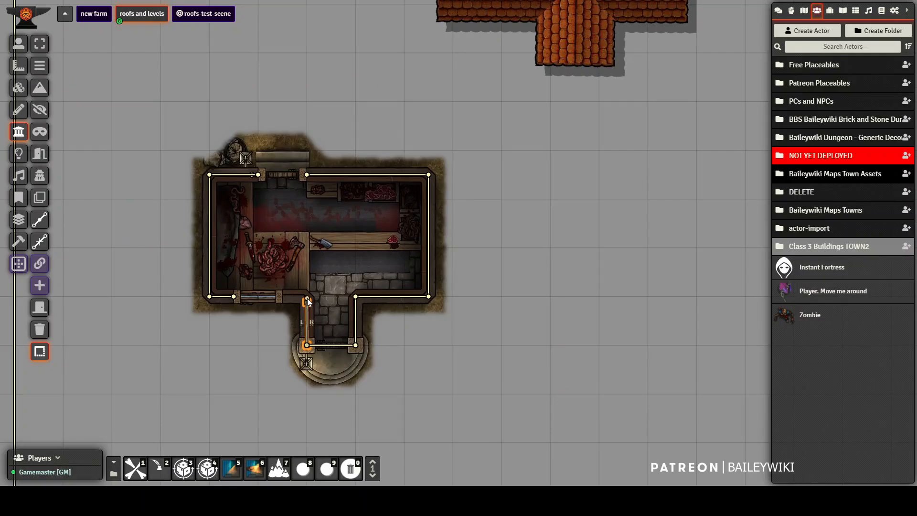
drag(307, 298, 283, 297)
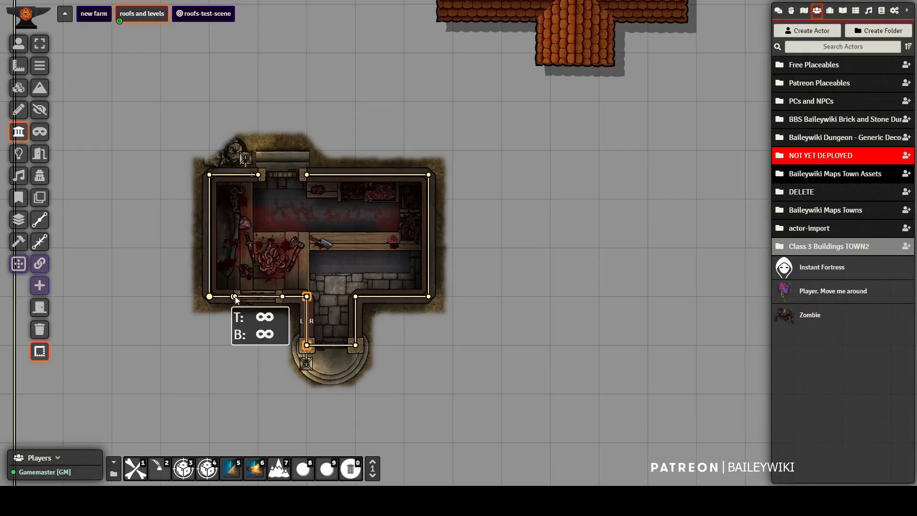
click(235, 298)
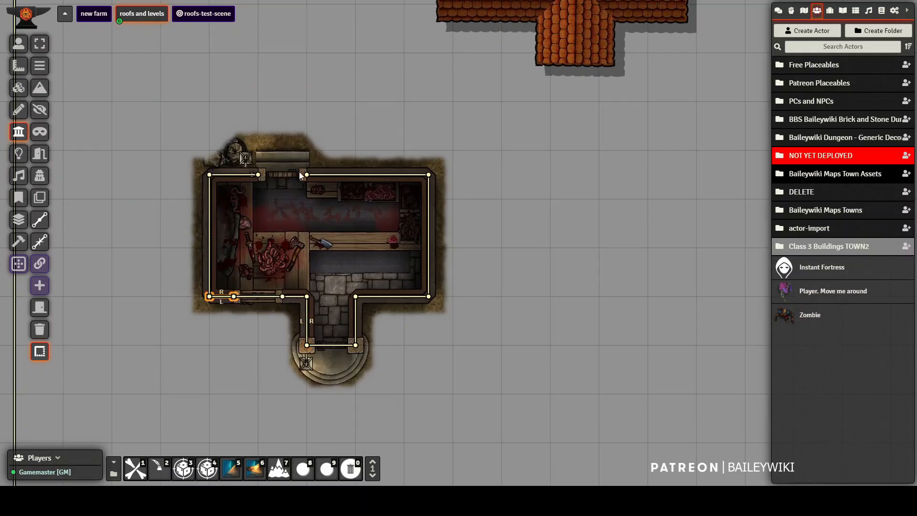
- Draw invisible walls inside the butcher shop from the entrance corner to the counter, along it to the east wall, and west then up to the north wall
click(40, 109)
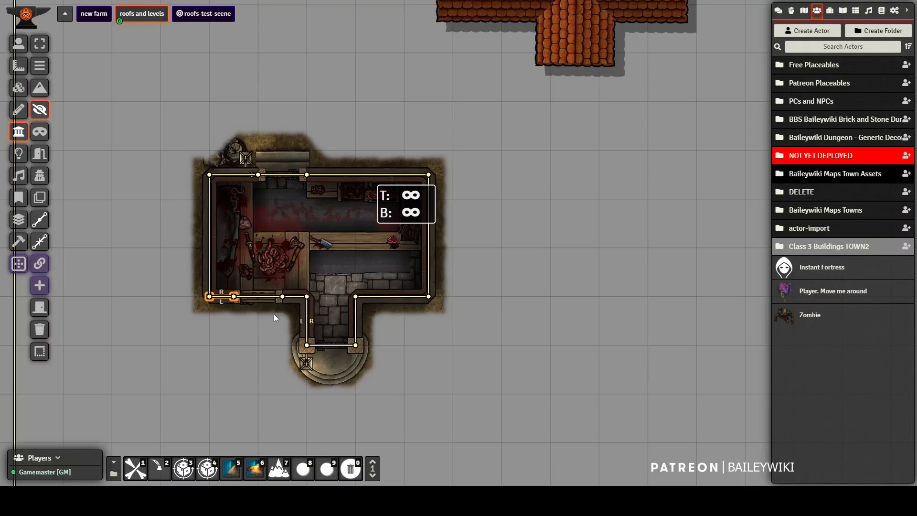
mouse_move(307, 296)
mouse_down()
mouse_move(307, 234)
mouse_move(429, 242)
mouse_up()
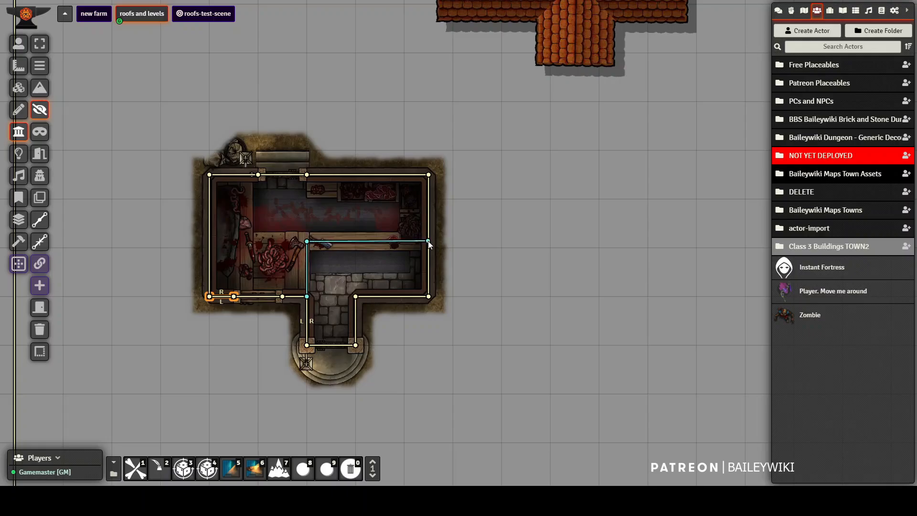
drag(307, 242, 252, 241)
drag(252, 242, 252, 174)
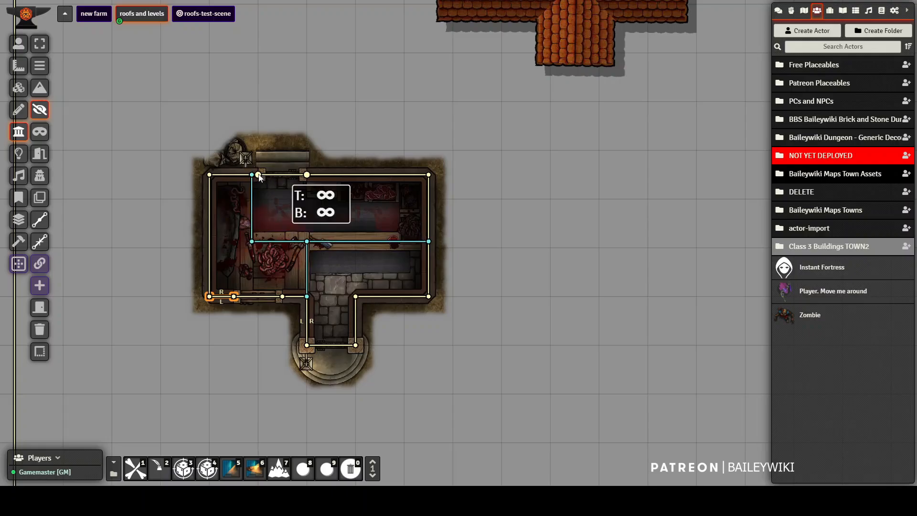
- Make the north doorway and south entrance walls Secret doors, and make the wall segment across the south window see-through
shift+click(312, 345)
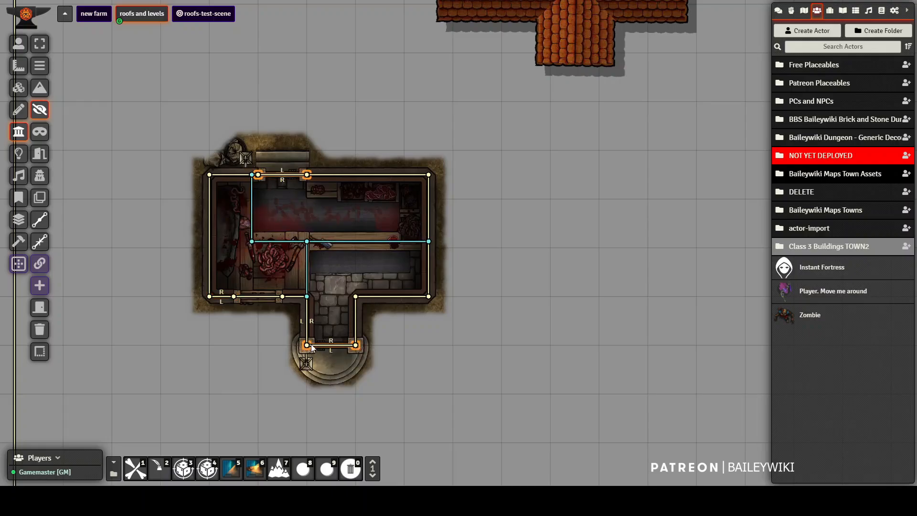
double_click(311, 346)
click(467, 276)
click(467, 296)
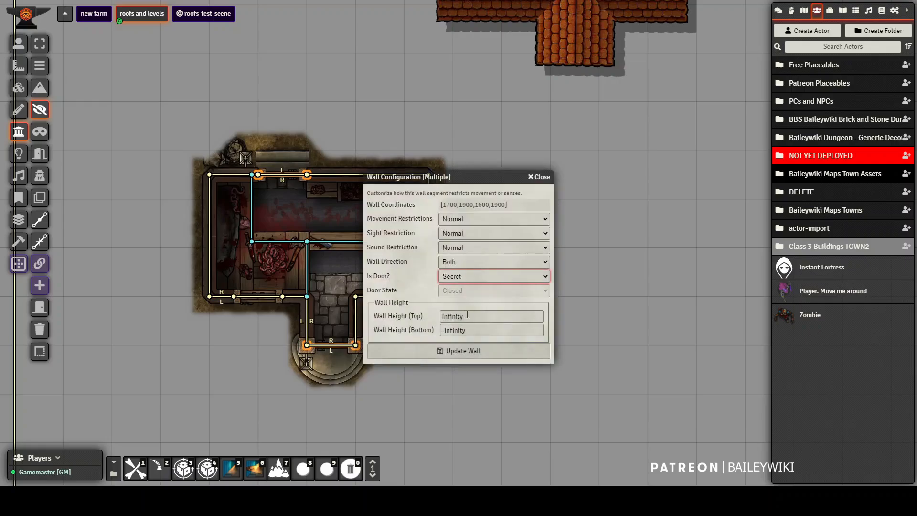
click(471, 352)
double_click(239, 298)
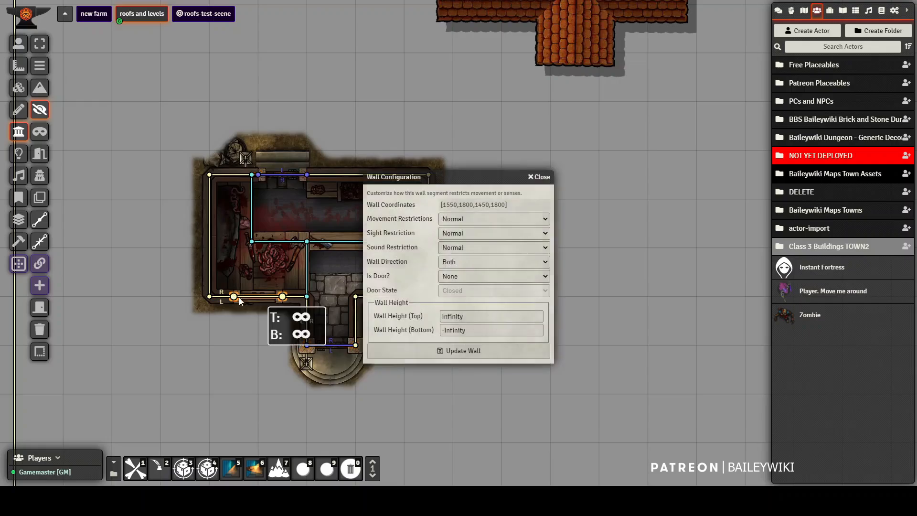
click(468, 349)
- Place a #ee8c1b ambient light at the south entrance lantern with Torch animation, dim radius about 17.8 and bright radius about 8.9
click(19, 44)
scroll(534, 217, down, 4)
scroll(534, 217, up, 4)
click(23, 159)
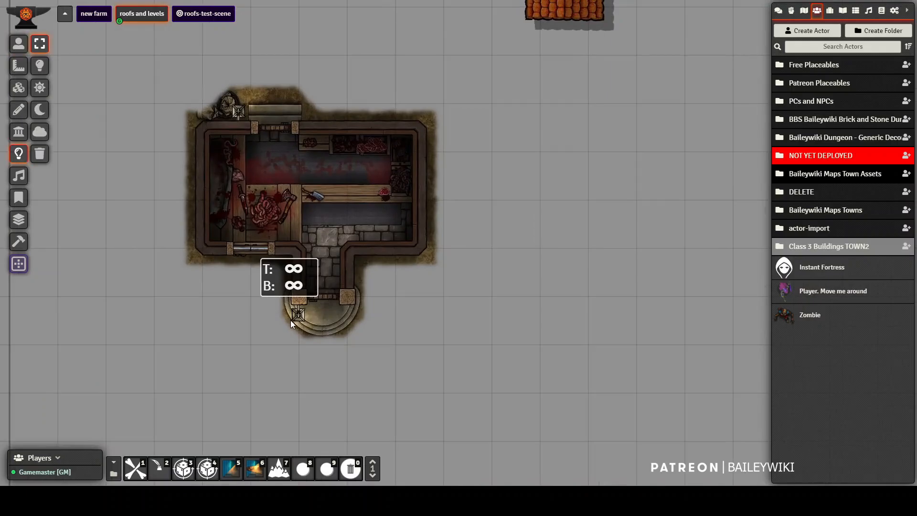
drag(290, 320, 383, 391)
click(39, 65)
drag(299, 321, 422, 429)
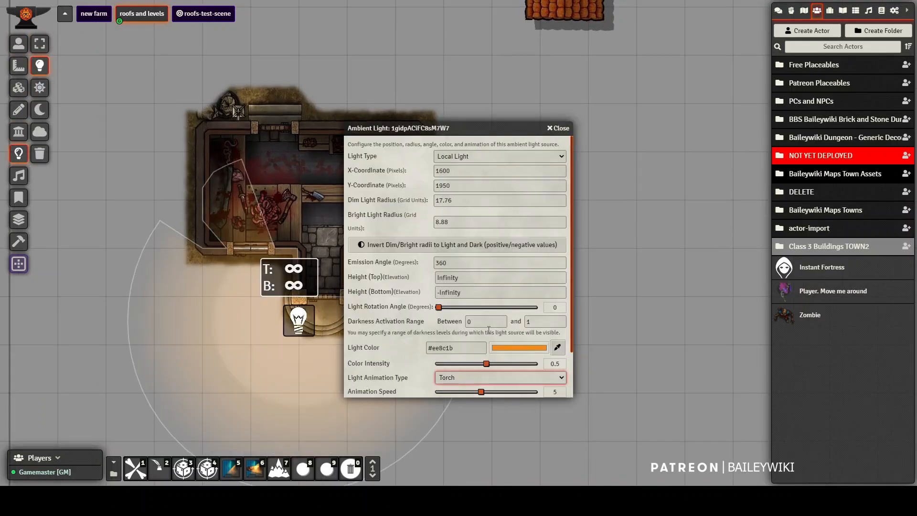
scroll(444, 357, down, 2)
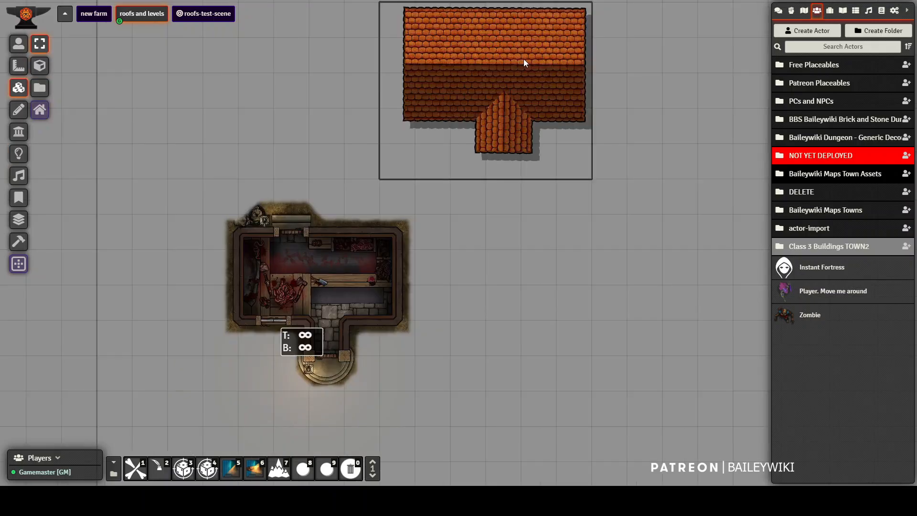
- Move the orange roof tile in the foreground layer so that it covers the butcher shop
drag(526, 55, 472, 150)
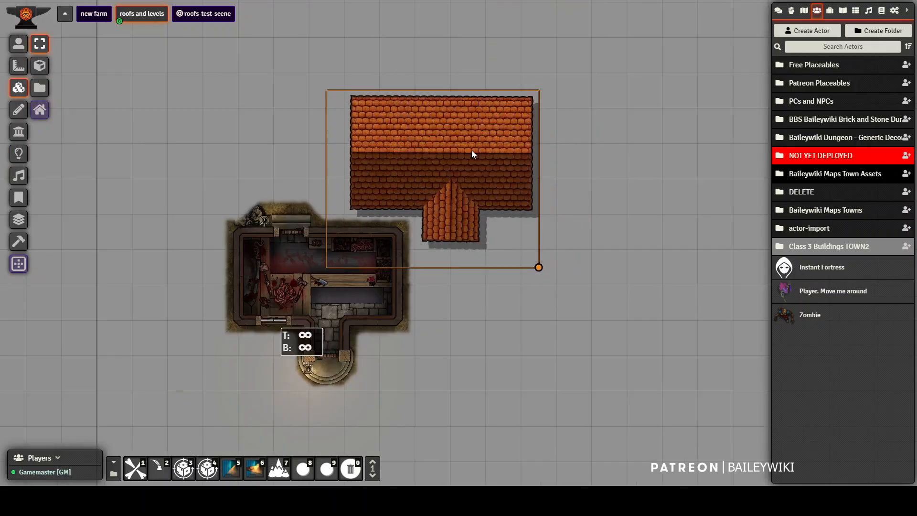
click(311, 95)
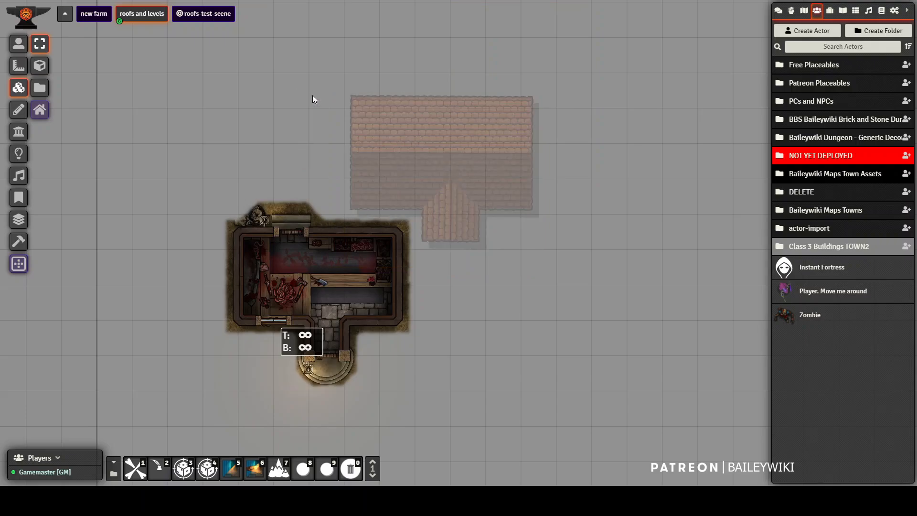
click(40, 110)
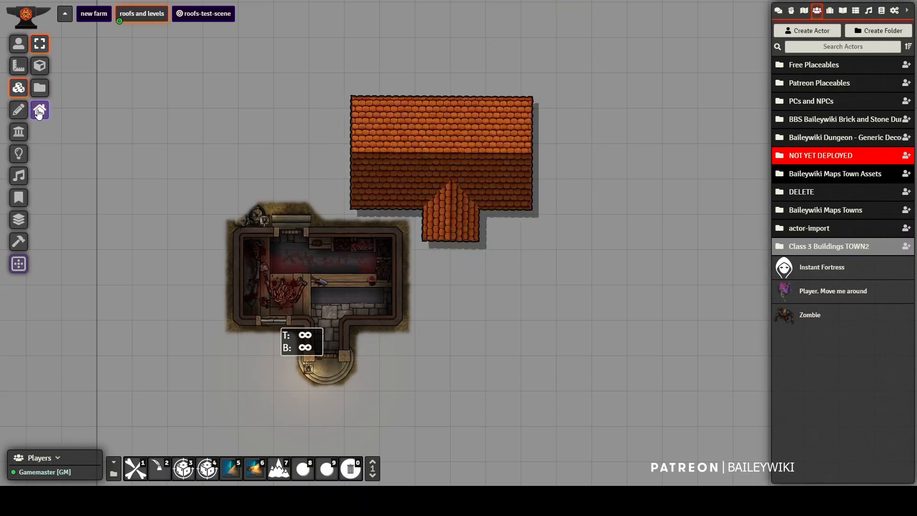
click(480, 148)
drag(474, 141, 352, 265)
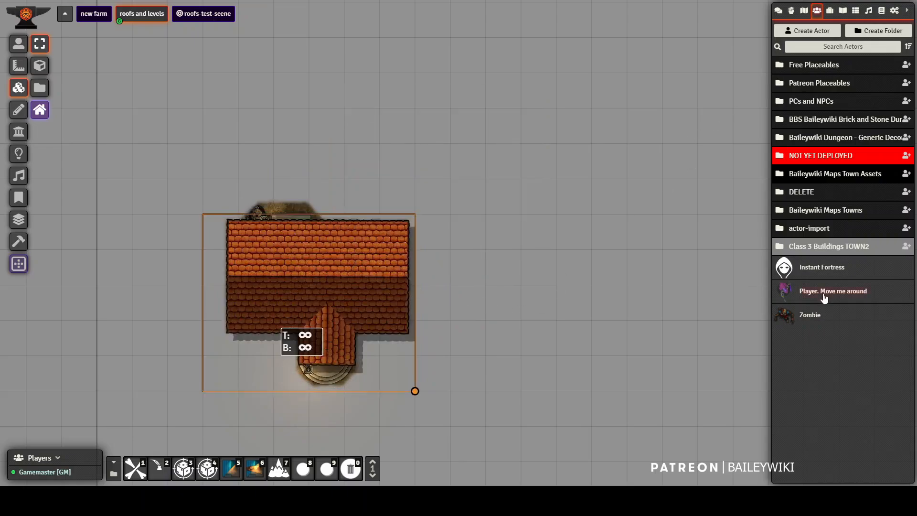
- Place a "Player. Move me around" token on the open ground south-east of the butcher shop and check the shop's walls
drag(824, 299, 389, 441)
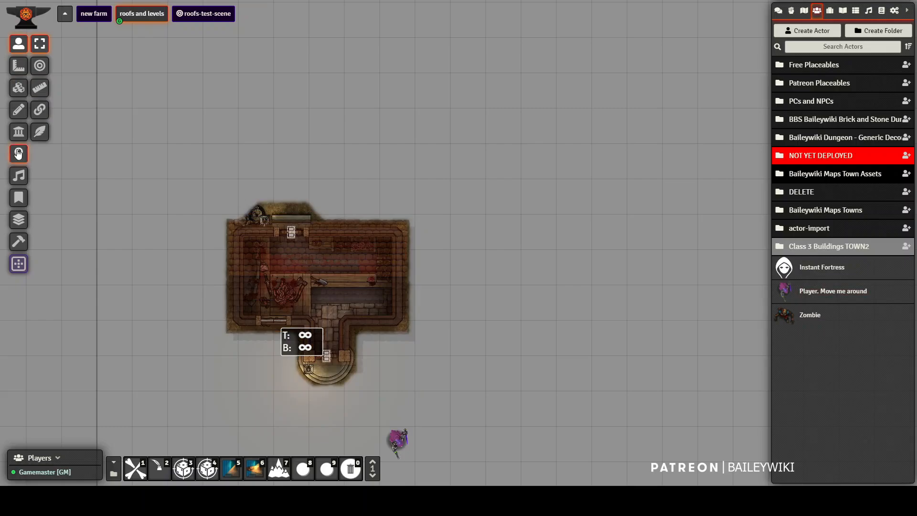
click(18, 131)
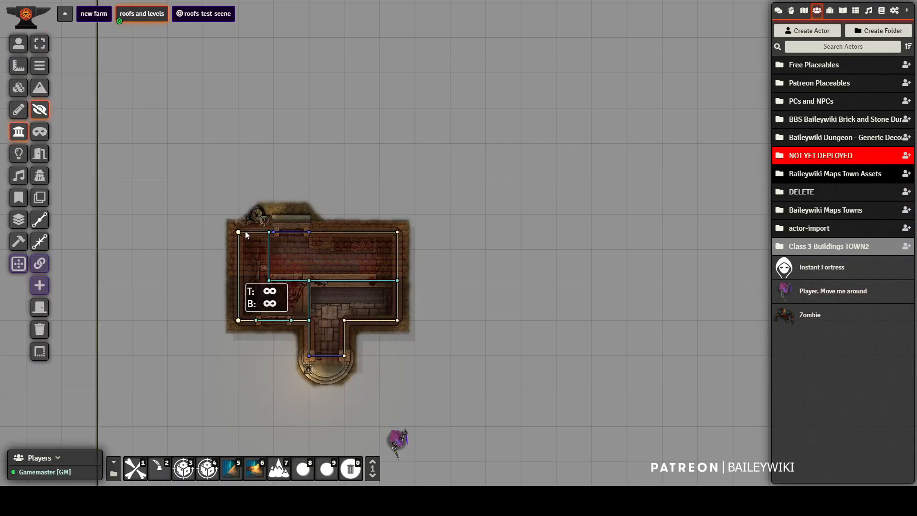
click(19, 43)
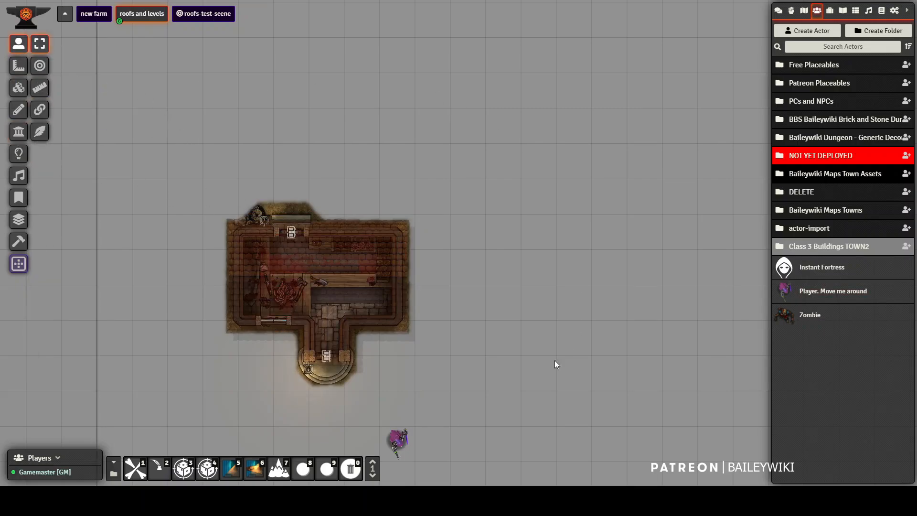
- Walk the player token clockwise around the butcher shop to examine how its vision and light interact with the walls, doors and roof
click(395, 448)
drag(606, 395, 611, 279)
key(Left)
key(Left)
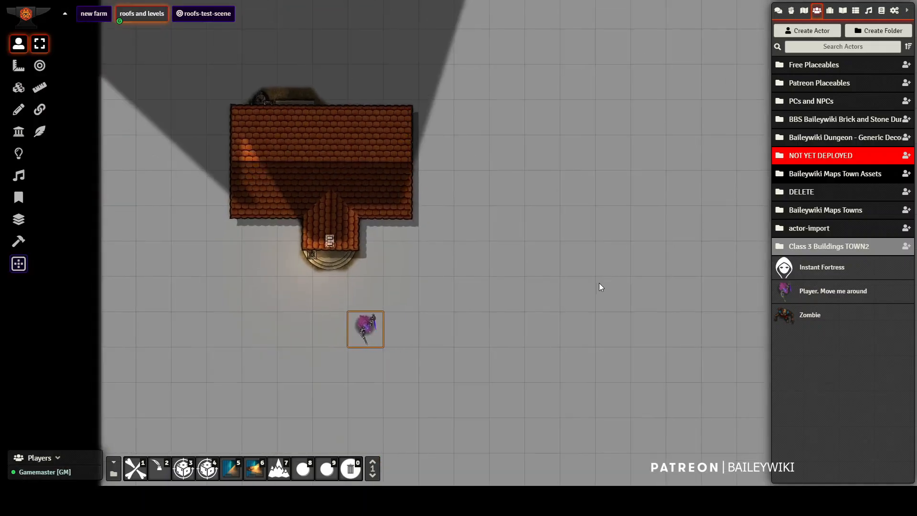
key(Left)
key(Left)
key(Left)
key(Left)
key(Up)
key(Up)
key(Up)
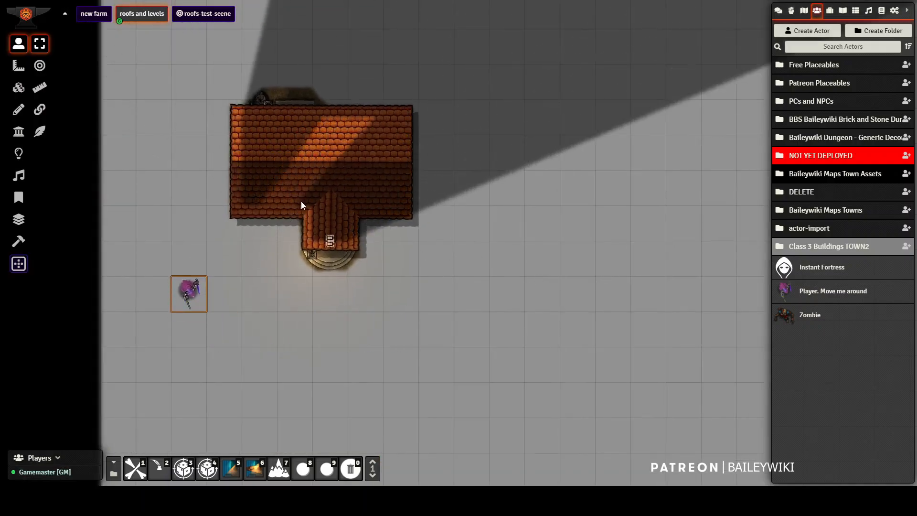
key(Up)
key(Up)
key(Up)
key(Up)
key(Up)
key(Right)
key(Right)
key(Right)
key(Right)
key(Right)
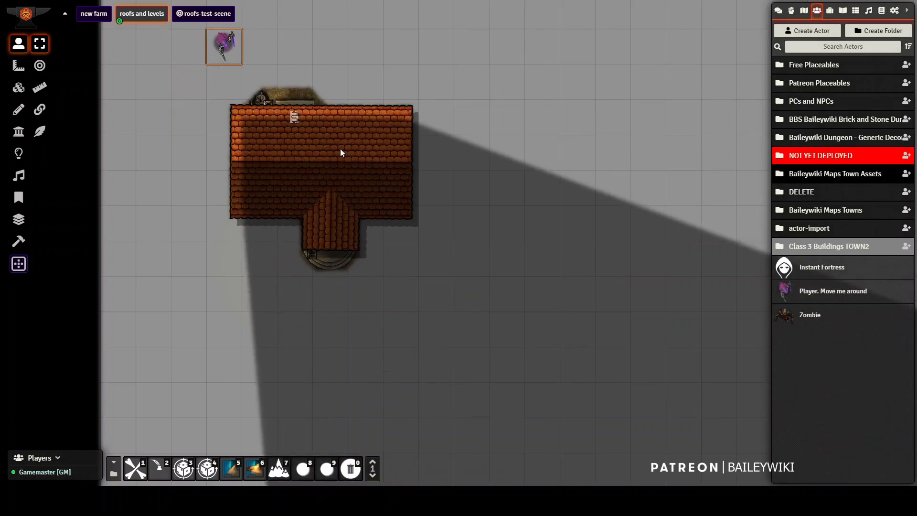
key(Right)
key(Right)
key(Right)
key(Down)
key(Down)
key(Down)
key(Down)
key(Down)
key(Down)
key(Down)
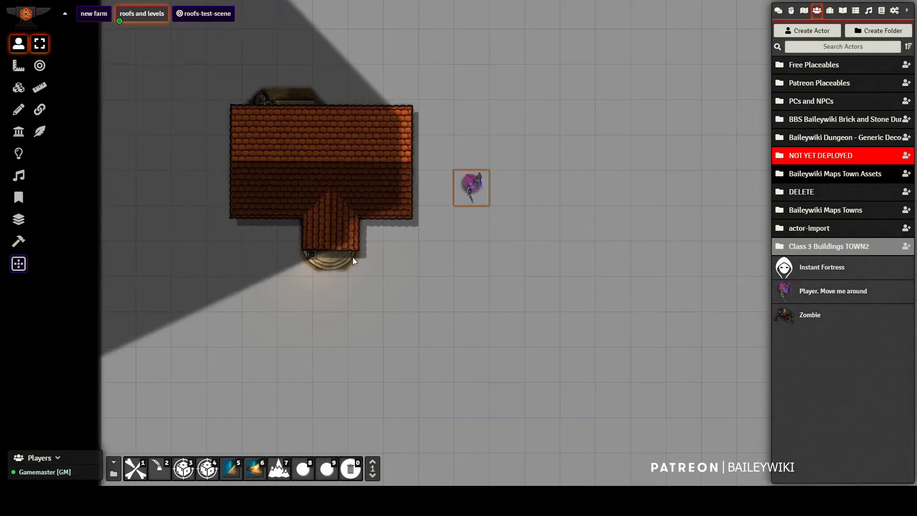
key(Down)
key(Left)
key(Left)
key(Left)
key(Left)
key(Left)
key(Left)
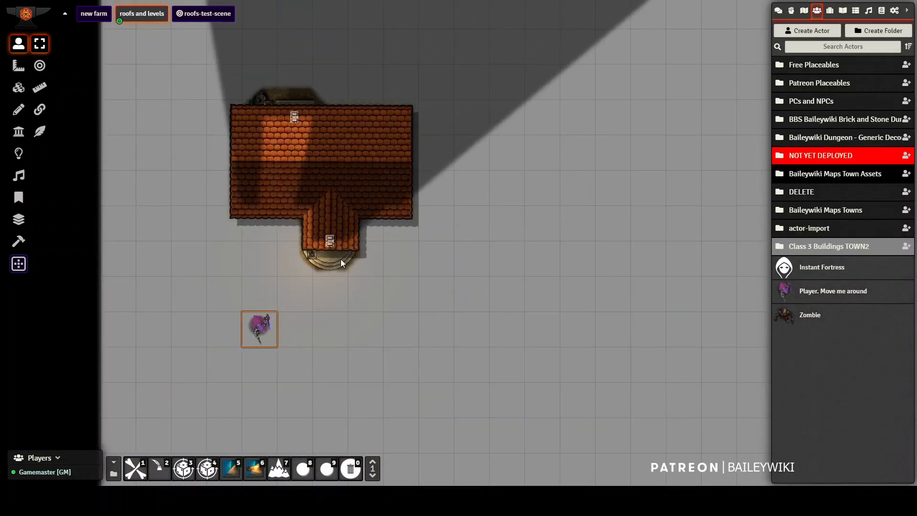
- Move the player token back and forth south of the butcher shop and stop it directly outside the south entrance
key(Right)
key(Right)
key(Right)
key(Right)
key(Left)
key(Left)
key(Left)
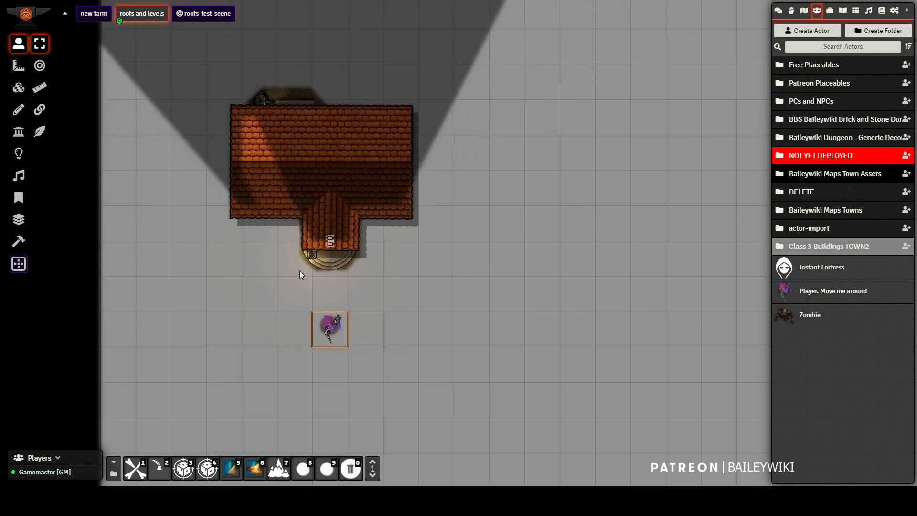
key(Left)
key(Up)
key(Right)
key(Right)
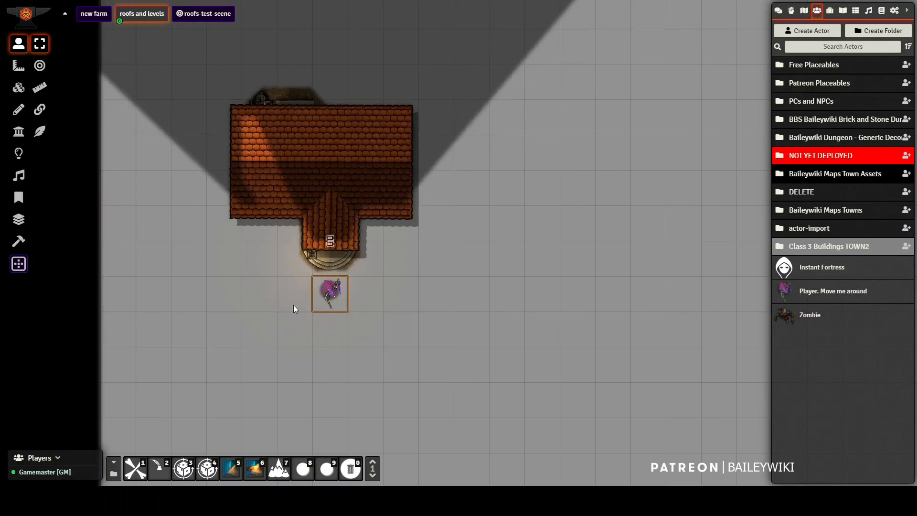
scroll(293, 304, up, 2)
scroll(281, 196, up, 3)
drag(406, 293, 540, 351)
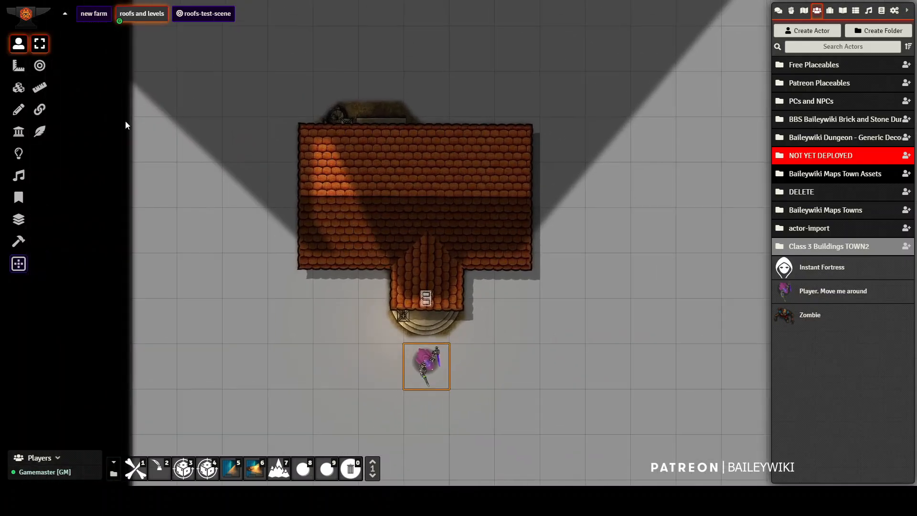
scroll(430, 314, down, 4)
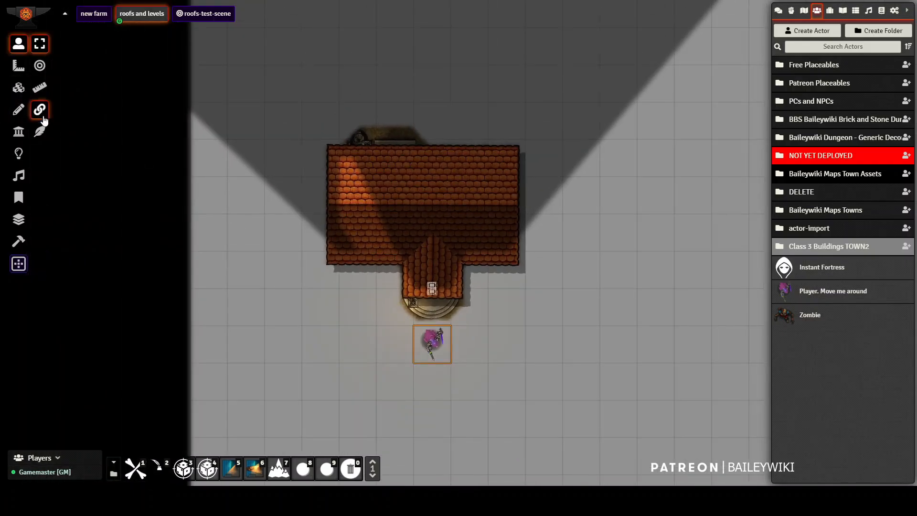
- Open the roof tile's configuration and move it clear of the building to examine the highlighted area on the roof
click(19, 88)
click(35, 116)
click(414, 212)
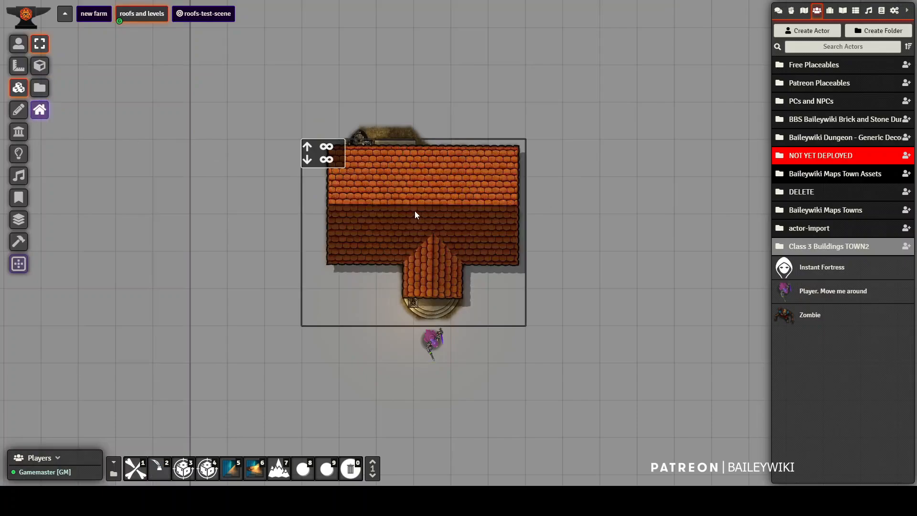
double_click(415, 212)
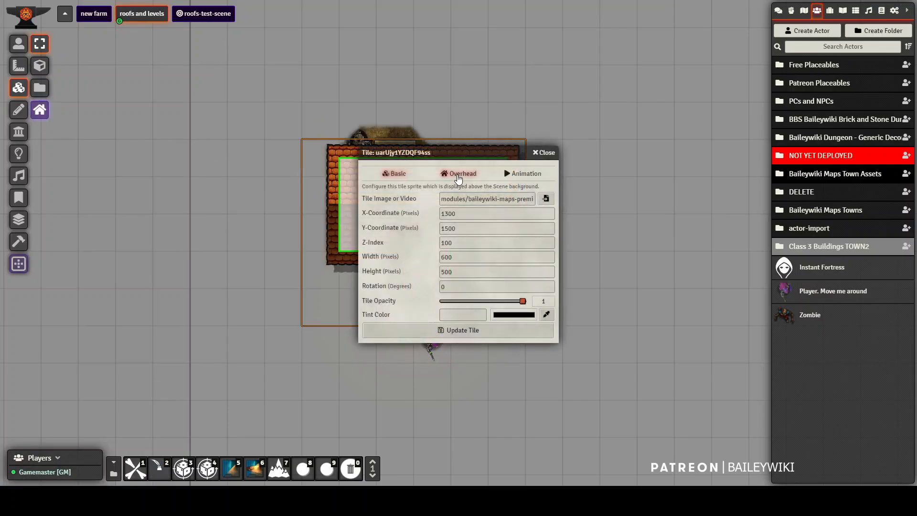
drag(481, 149, 753, 68)
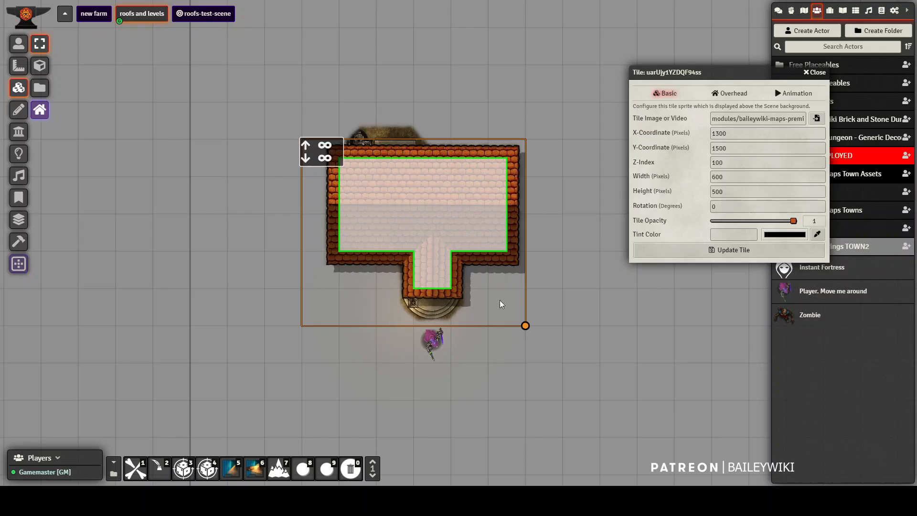
scroll(406, 193, up, 3)
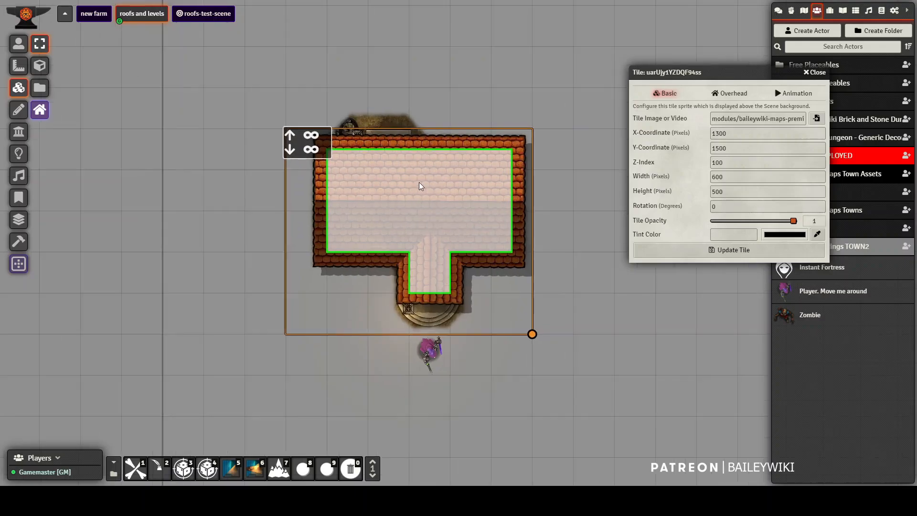
scroll(337, 229, down, 1)
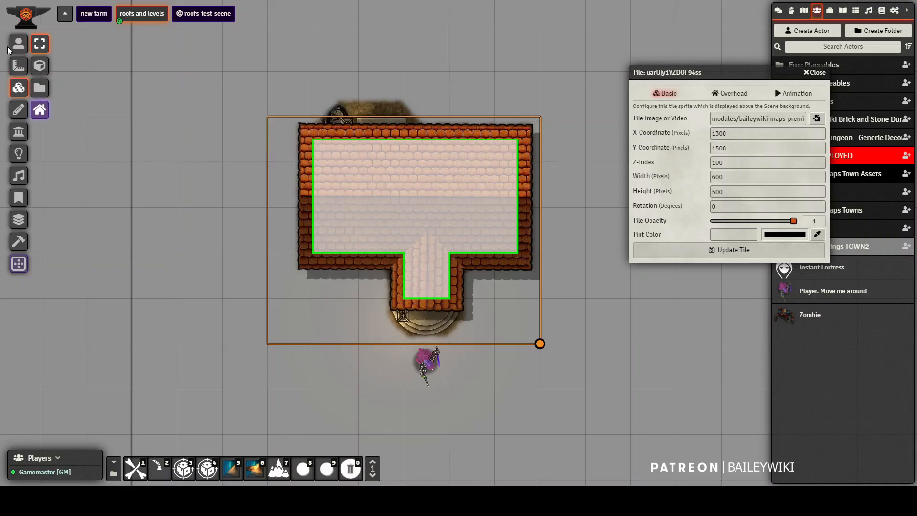
- Compare the roof's highlighted area with the butcher shop's outer and interior walls while the roof is faded
click(38, 110)
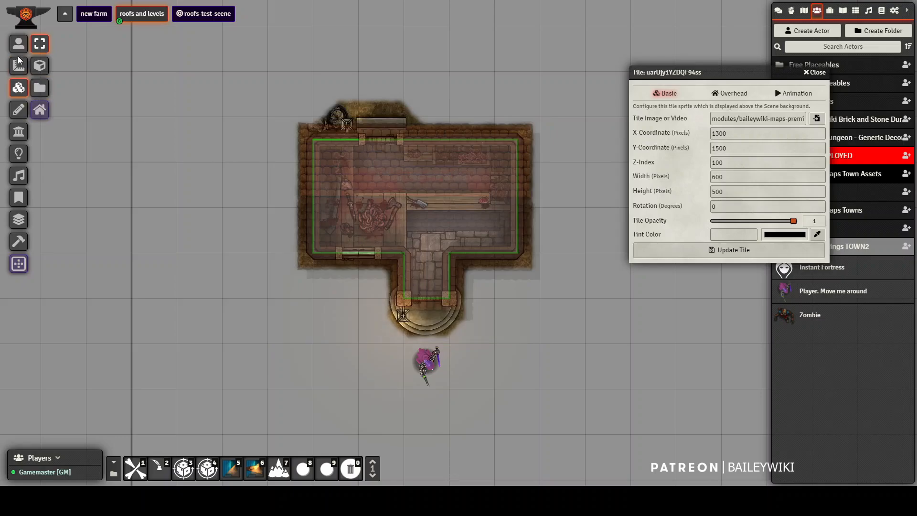
click(18, 132)
scroll(314, 185, up, 4)
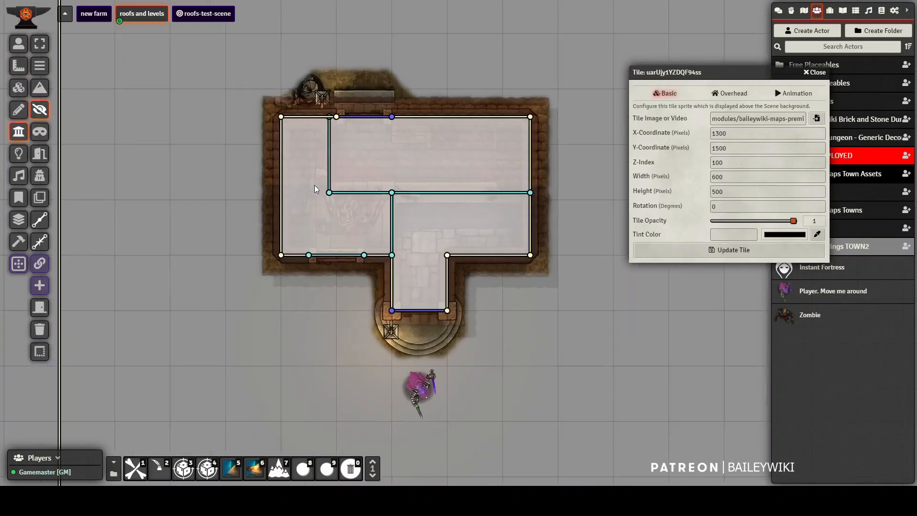
scroll(314, 185, up, 1)
drag(405, 195, 389, 246)
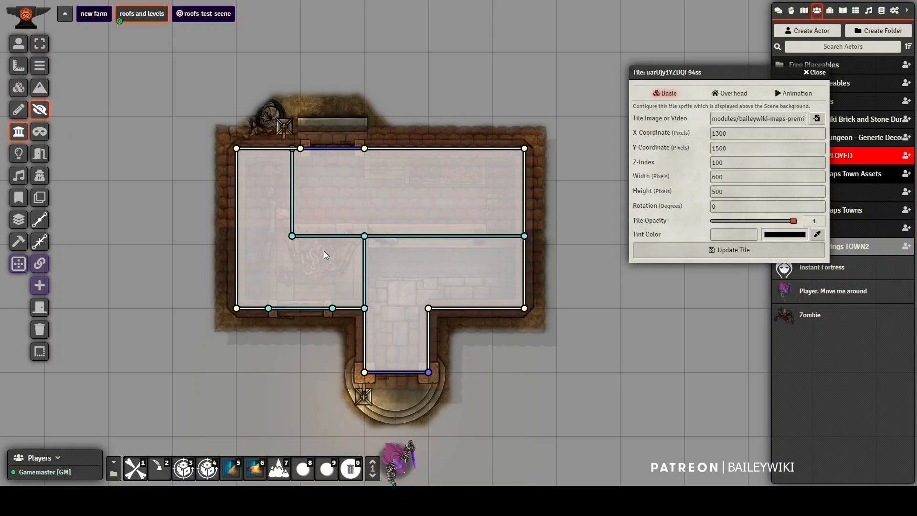
click(19, 44)
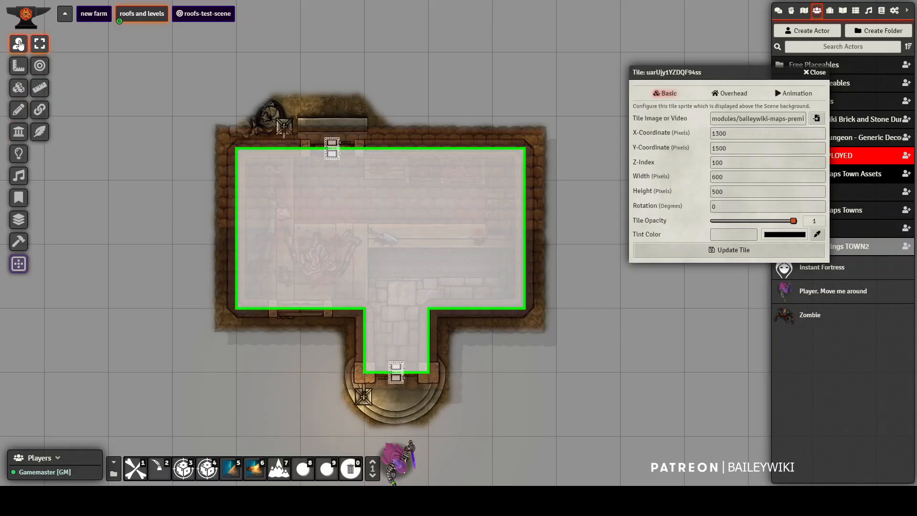
scroll(177, 310, down, 3)
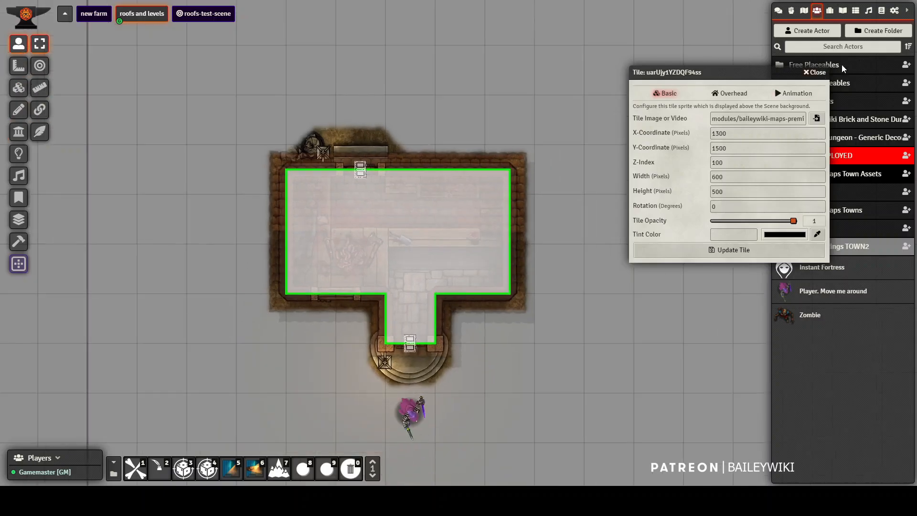
- Set the roof tile's Better Roof Mode to Show (Show Tile Through Fog), keep Occlusion Mode at Fade (Entire Tile), and update the tile
click(737, 93)
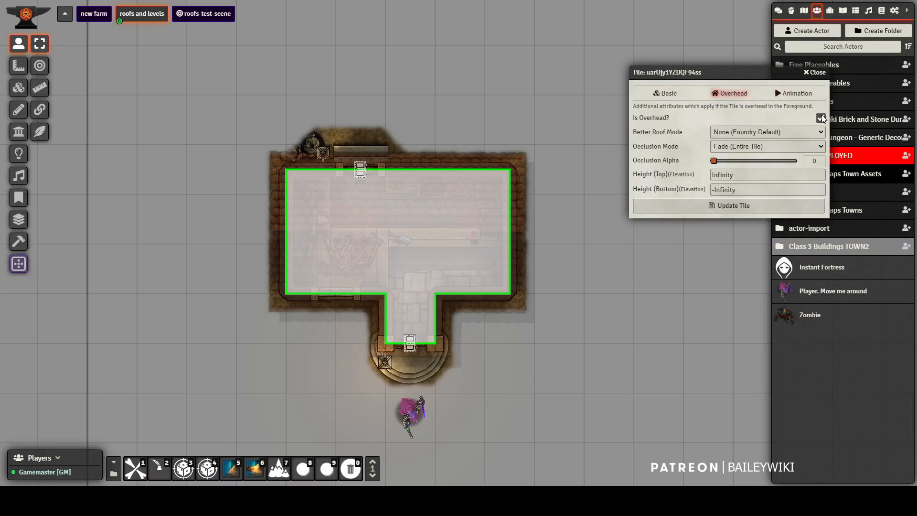
drag(727, 75, 609, 62)
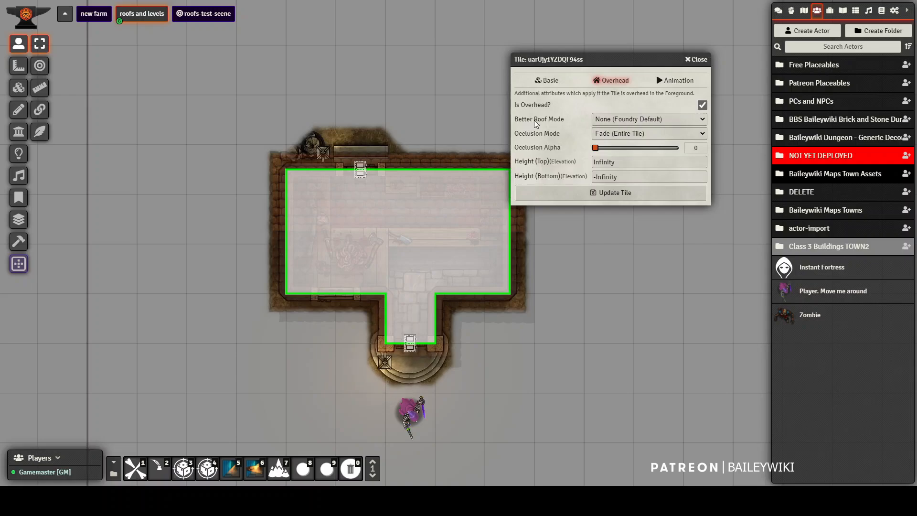
click(620, 151)
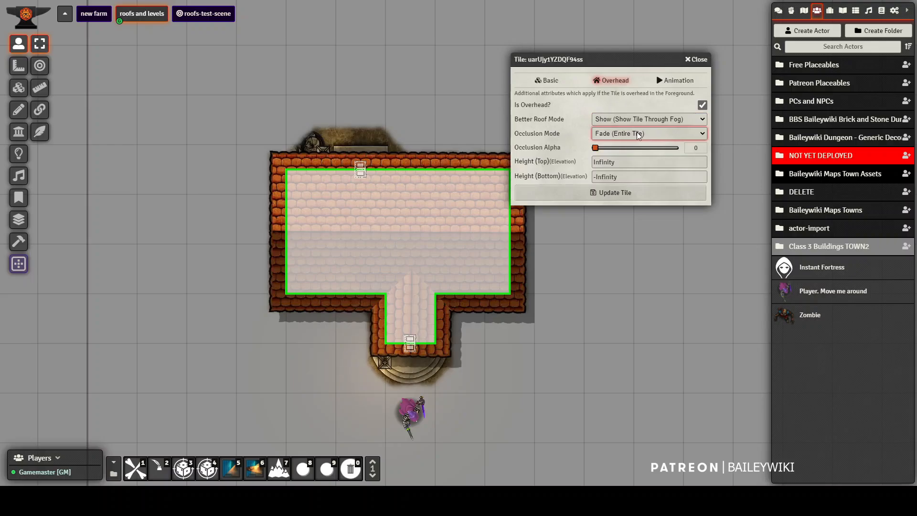
click(619, 193)
- Move the player token west and east along the butcher shop's south side to examine how the roof displays from each angle
click(413, 434)
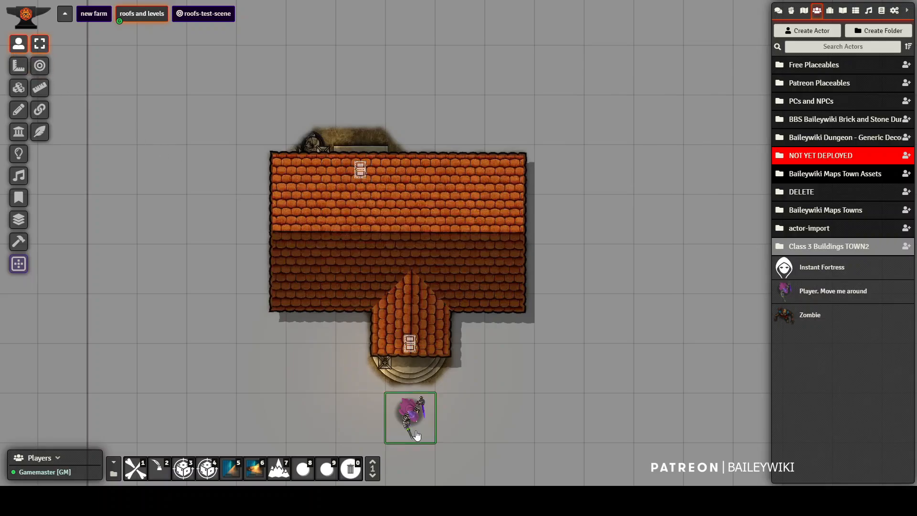
key(Left)
key(Left)
drag(606, 391, 625, 304)
key(Down)
key(Right)
key(Right)
key(Right)
key(Right)
key(Right)
key(Right)
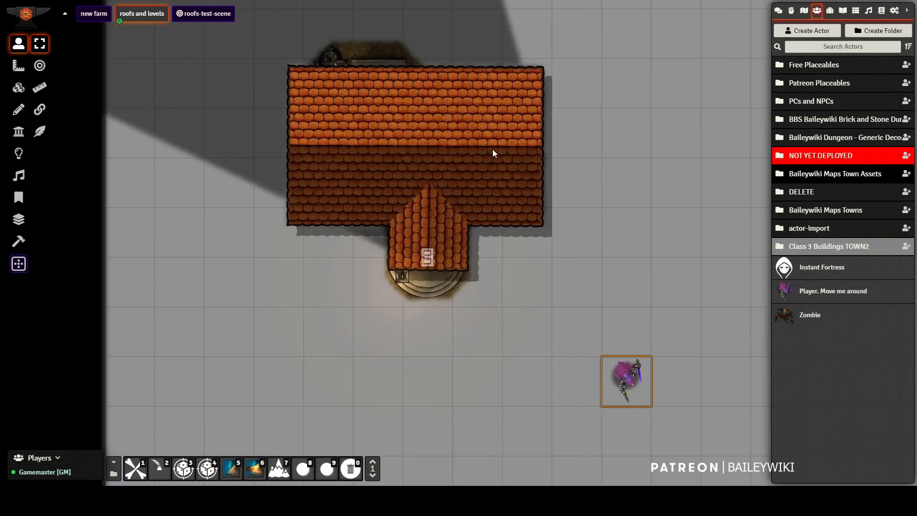
key(Up)
key(Down)
key(Down)
key(Left)
key(Left)
key(Left)
key(Left)
key(Left)
key(Left)
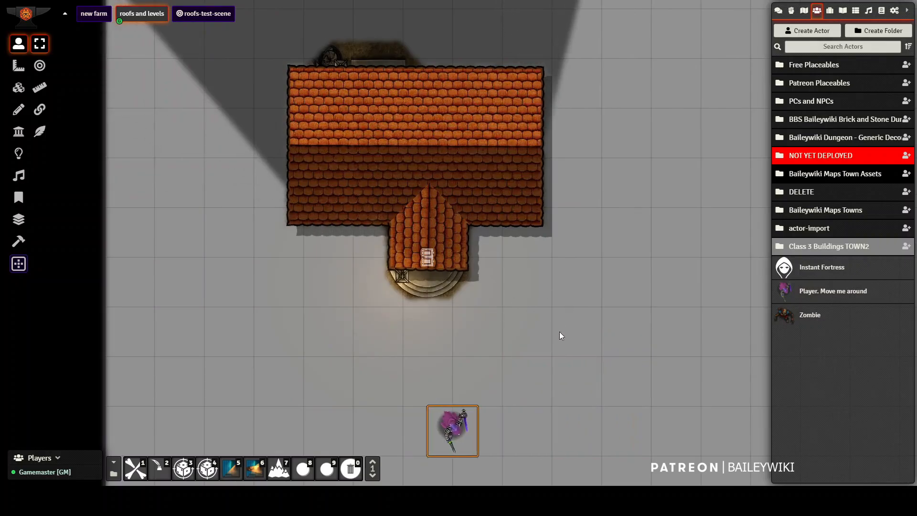
key(Up)
key(Up)
key(Left)
key(Left)
- Walk the player token from the southwest around the shop's east side to the north side to examine the roof
key(Down)
key(Right)
key(Right)
key(Right)
key(Right)
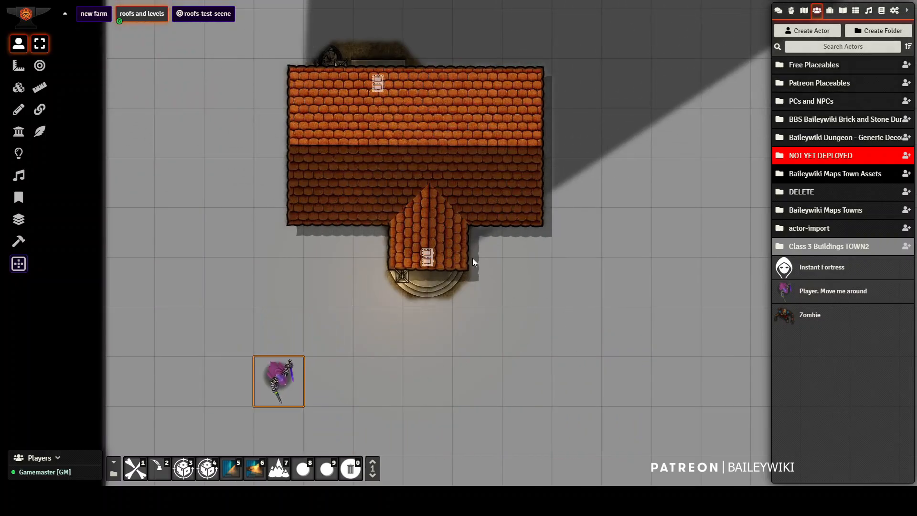
key(Up)
key(Up)
key(Up)
key(Up)
key(Up)
key(Up)
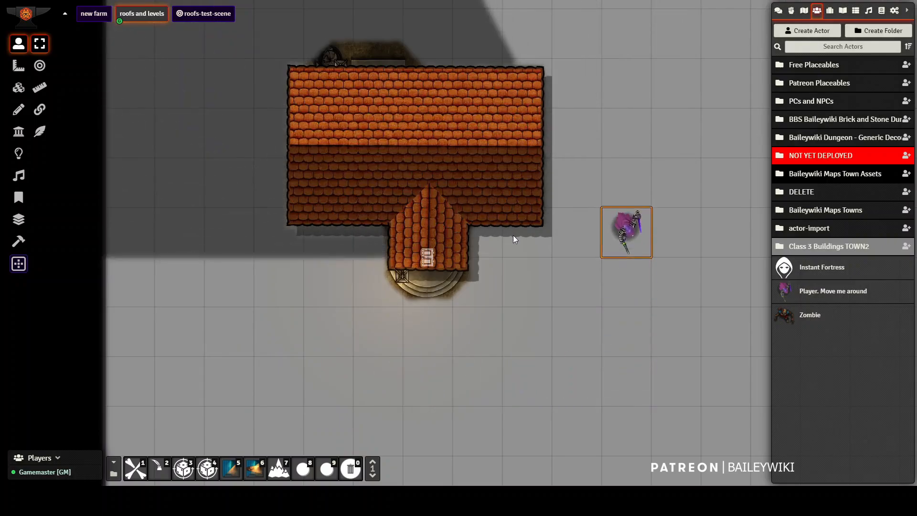
key(Up)
key(Up)
key(Left)
key(Left)
key(Left)
key(Left)
key(Left)
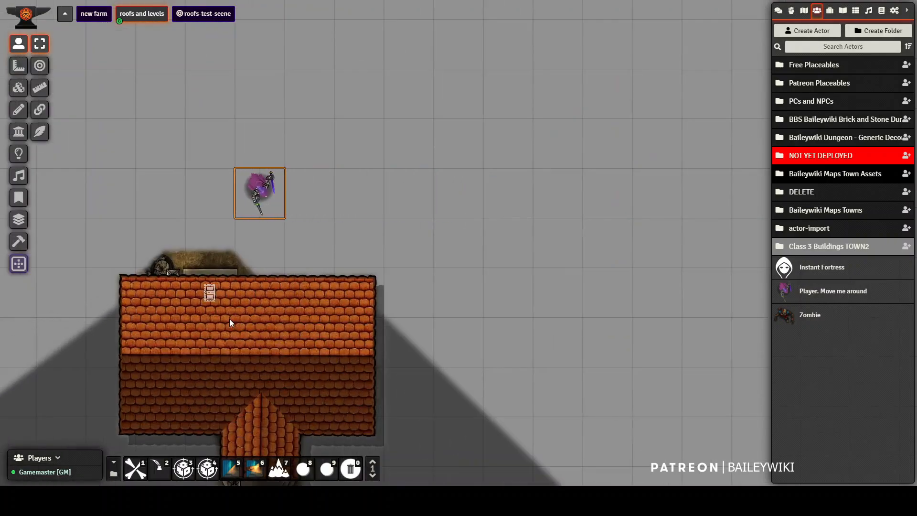
- Open the butcher shop's north door and walk the player token inside to check how the roof fades
key(Down)
click(208, 297)
key(Down)
key(Down)
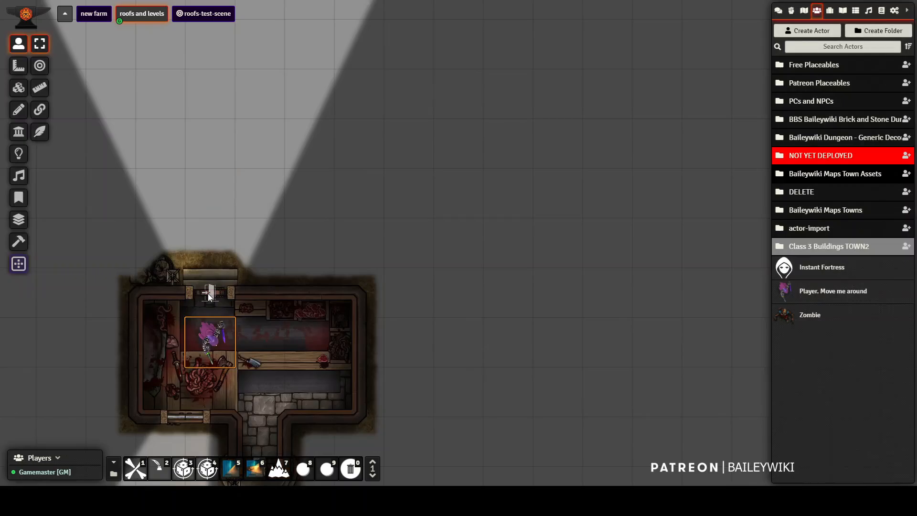
- Walk the player token out the north door and around the east side, stopping directly outside the south entrance
key(Up)
key(Up)
key(Right)
key(Right)
key(Right)
key(Right)
key(Right)
key(Down)
key(Down)
key(Down)
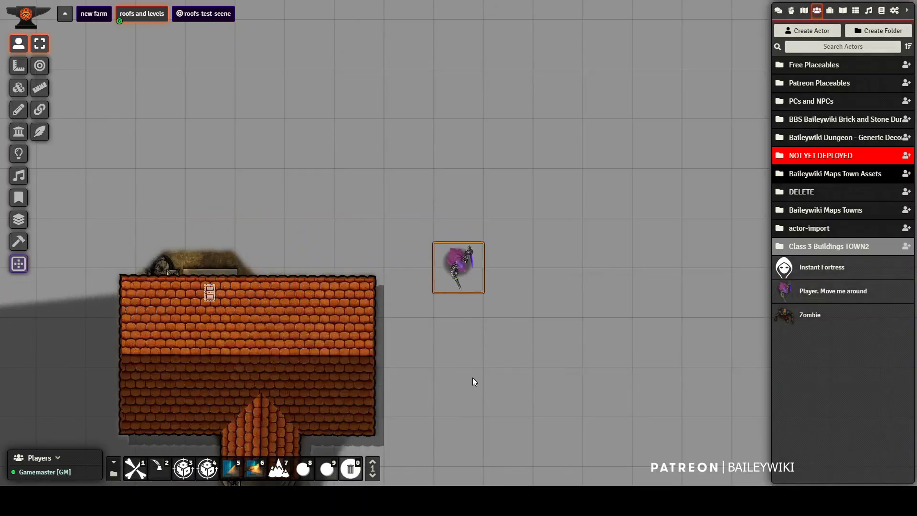
key(Down)
key(Down)
key(Down)
key(Down)
key(Left)
key(Left)
key(Left)
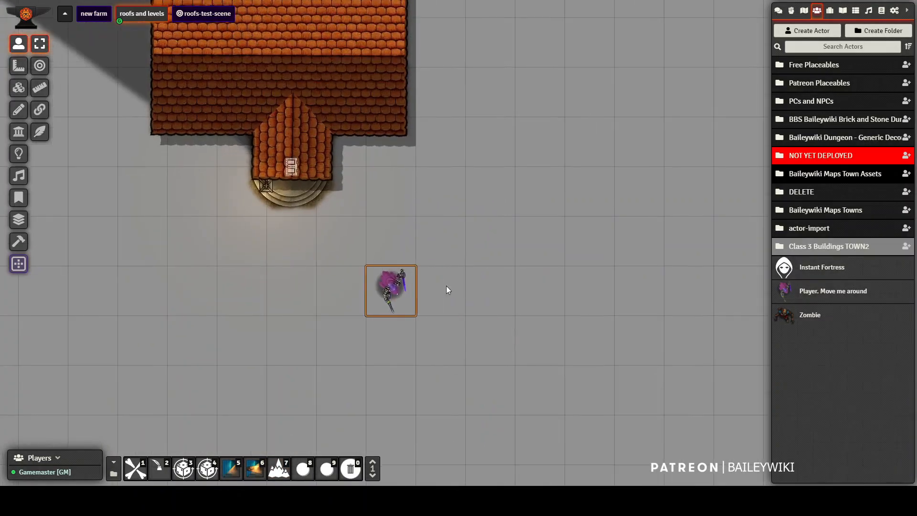
drag(420, 241, 472, 351)
key(Left)
key(Up)
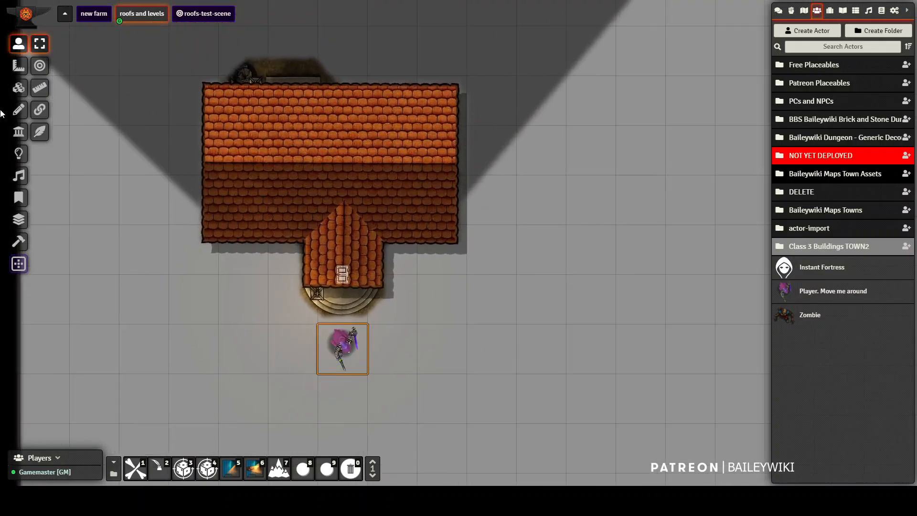
- Change the roof tile's Occlusion Mode to Radial (Surrounding Token) and update the tile
click(18, 87)
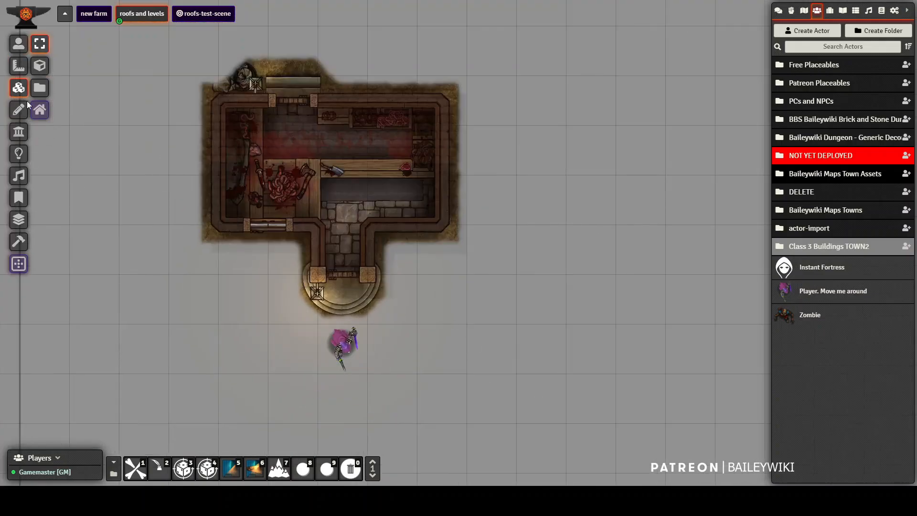
click(41, 110)
click(267, 162)
double_click(359, 160)
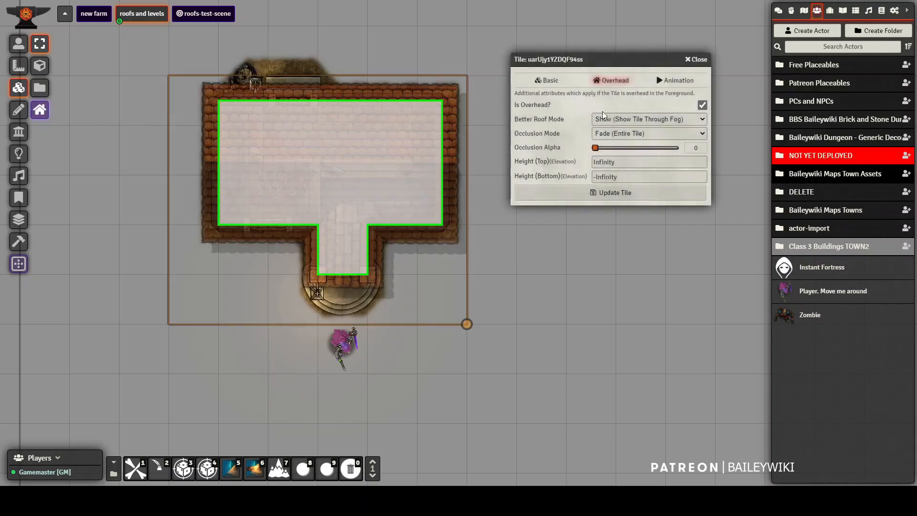
click(650, 133)
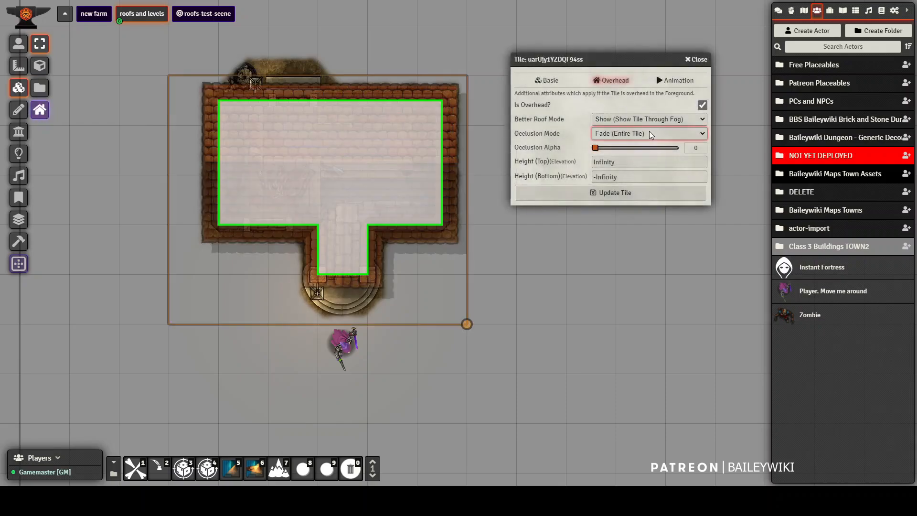
click(639, 181)
key(Down)
click(621, 193)
- Walk the player token through the south door, around the interior and back outside to examine the radial roof occlusion
click(18, 44)
click(342, 352)
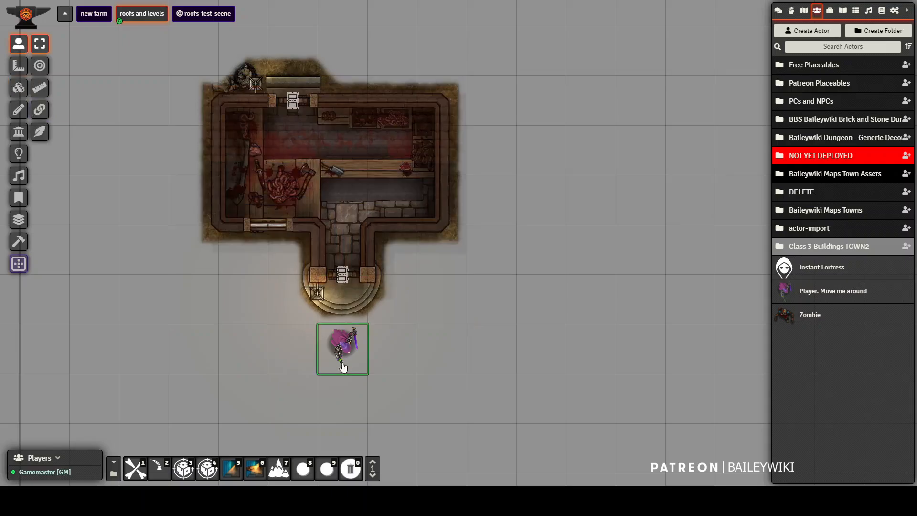
drag(342, 363, 346, 299)
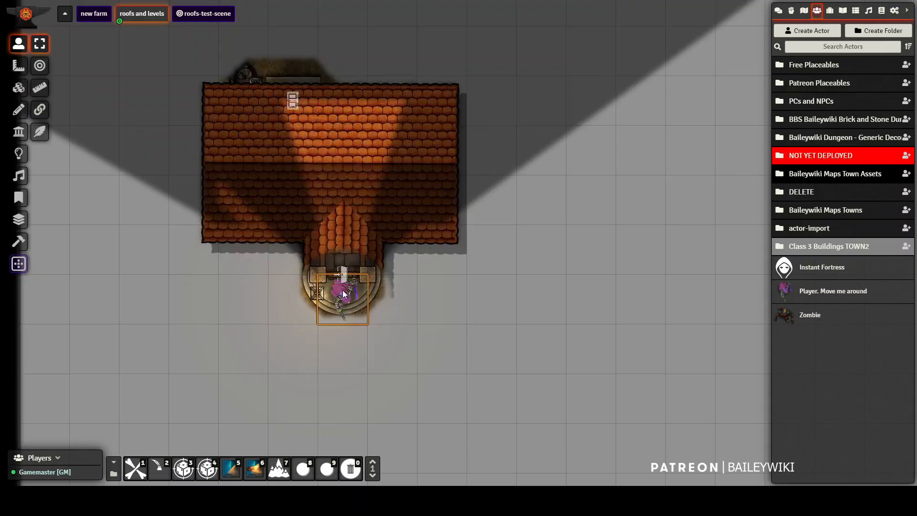
key(Up)
key(Up)
key(Right)
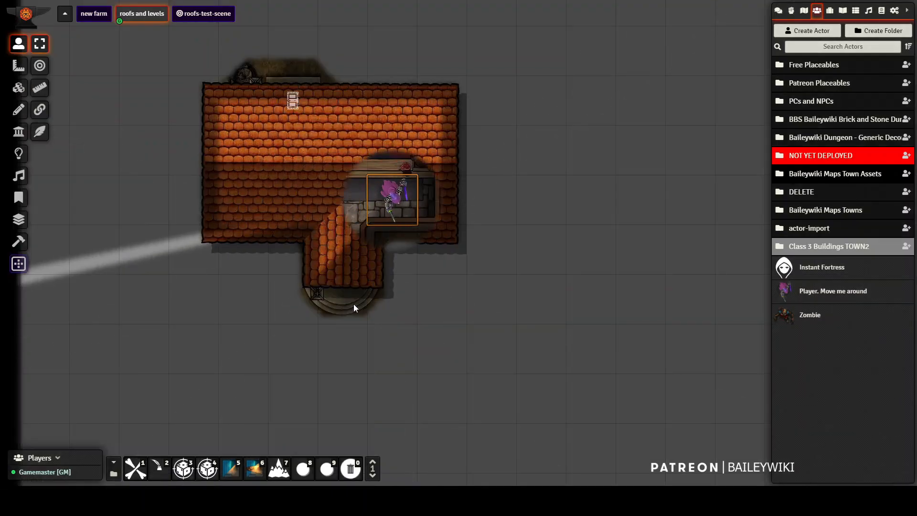
key(Left)
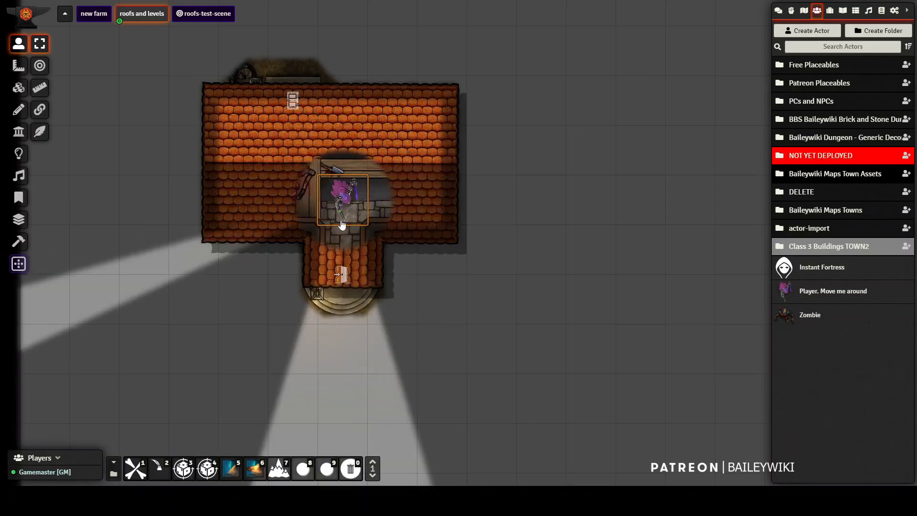
key(Down)
key(Down)
key(Down)
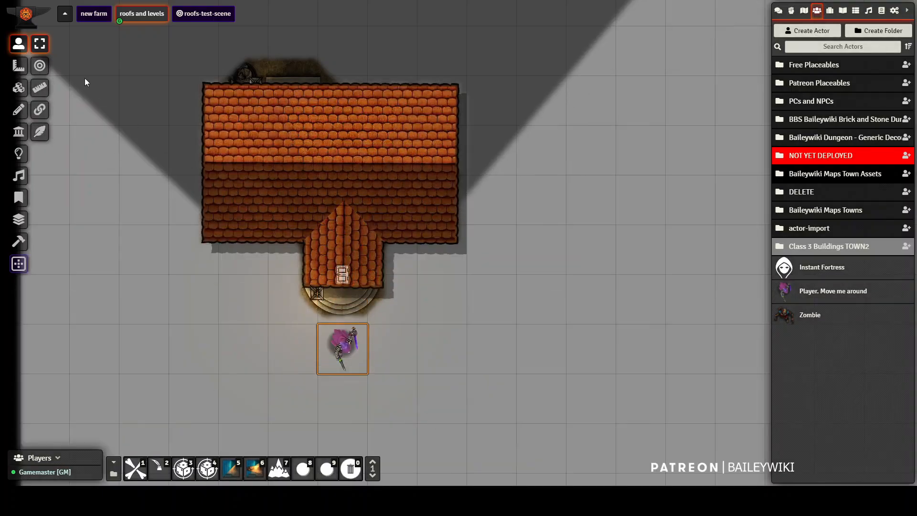
- Set the roof tile's Occlusion Mode to Fade (Entire Tile) and its Better Roof Mode to Hide (Hides Tile on Vision), then update the tile
click(18, 89)
click(45, 107)
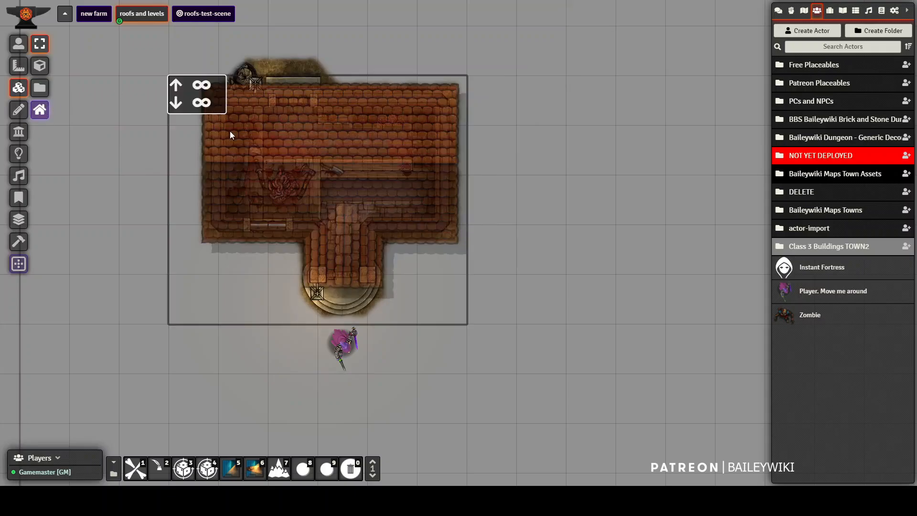
click(45, 114)
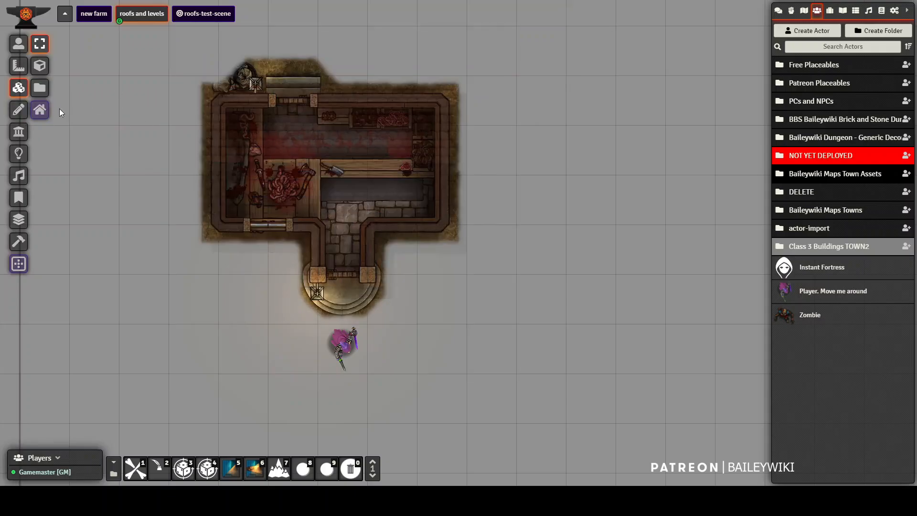
click(39, 109)
double_click(316, 156)
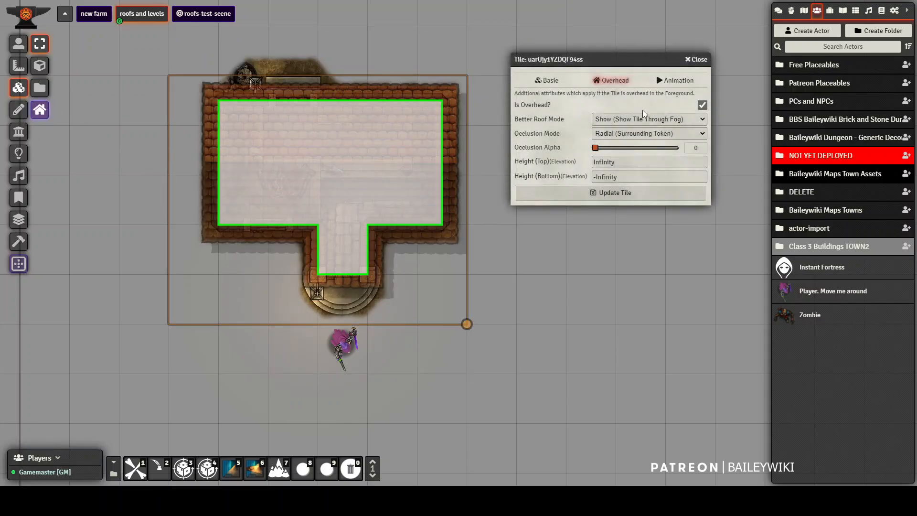
click(640, 134)
click(635, 161)
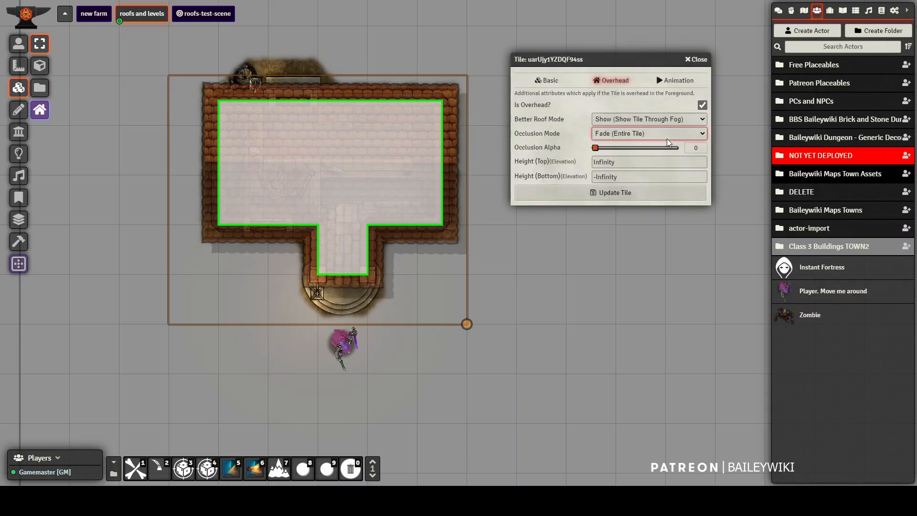
click(626, 119)
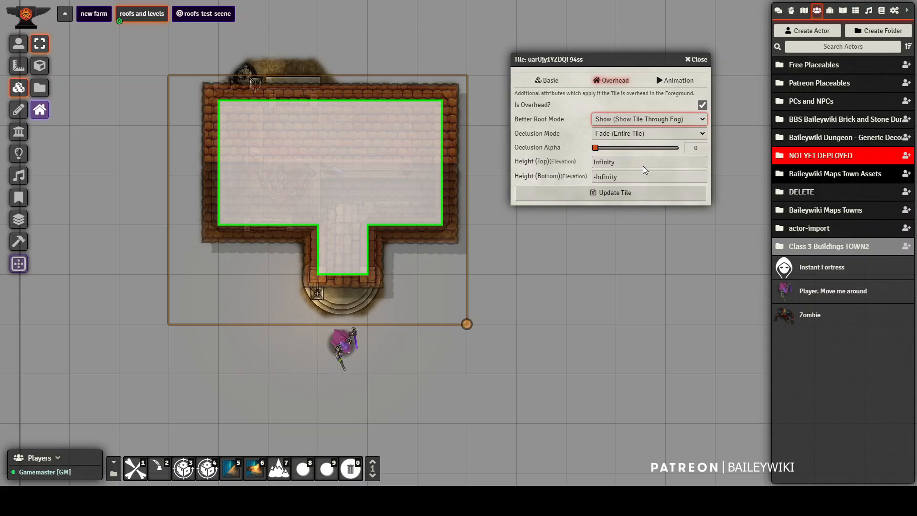
click(643, 165)
click(628, 131)
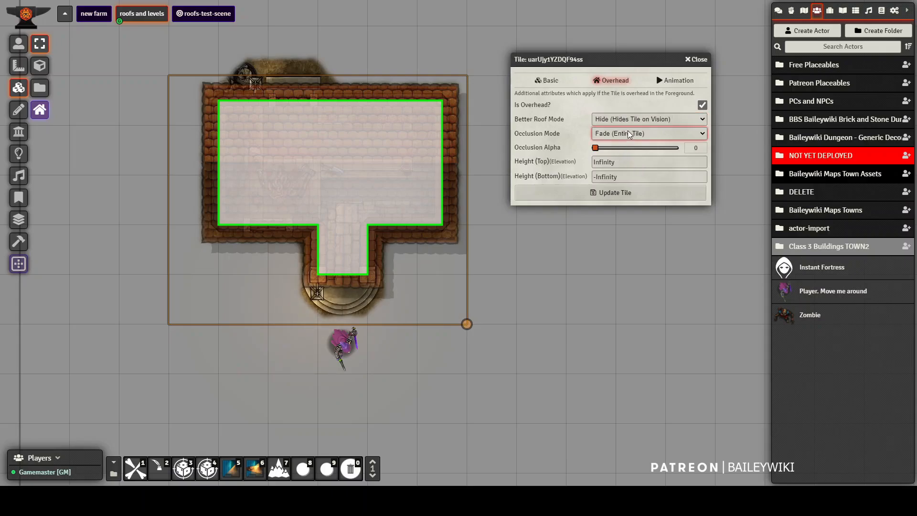
click(618, 191)
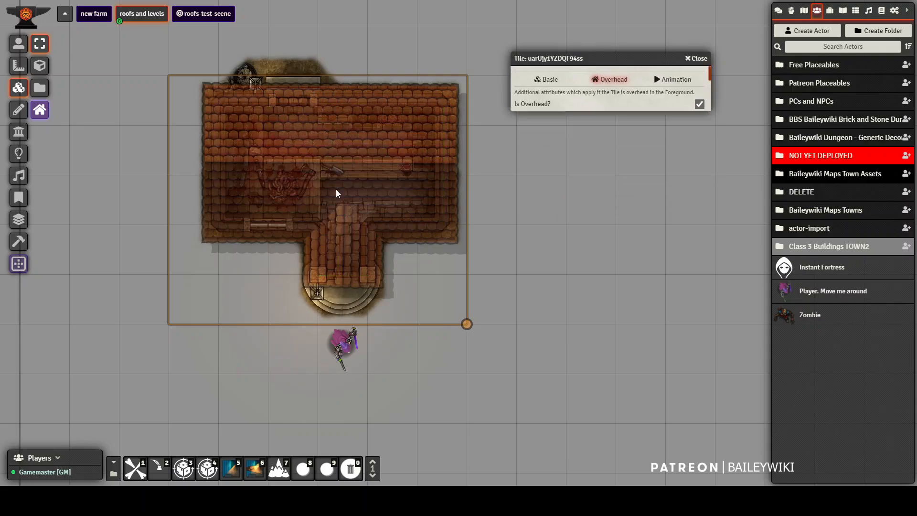
- Move the player token back and forth south of the shop to examine when its view through the window hides the roof
click(19, 44)
click(350, 339)
click(351, 348)
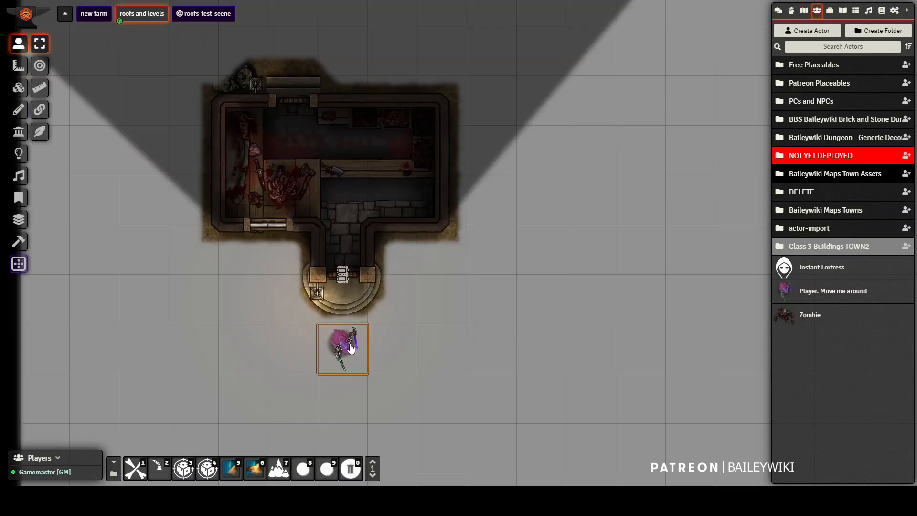
key(Left)
key(Left)
key(Left)
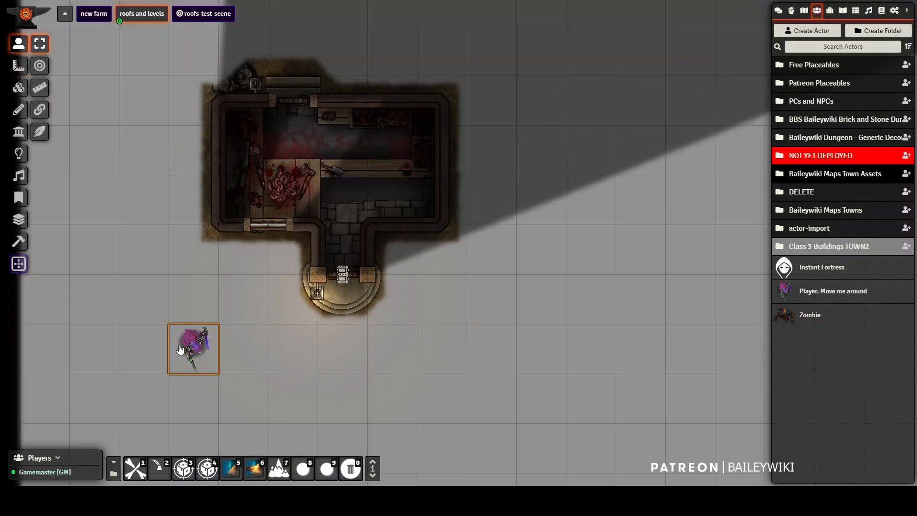
key(Left)
key(Right)
key(Right)
key(Right)
key(Right)
key(Right)
key(Right)
key(Right)
key(Right)
key(Left)
key(Left)
key(Left)
key(Left)
key(Left)
key(Left)
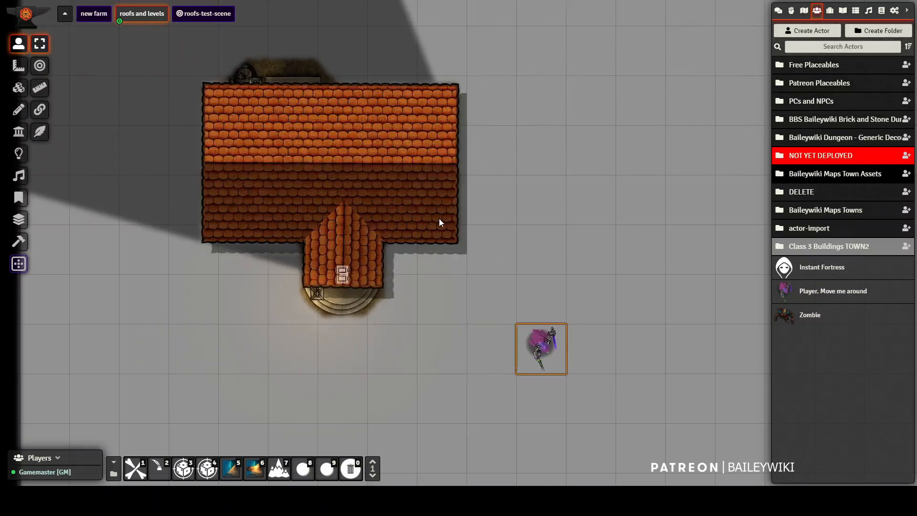
key(Right)
key(Right)
key(Right)
key(Right)
key(Right)
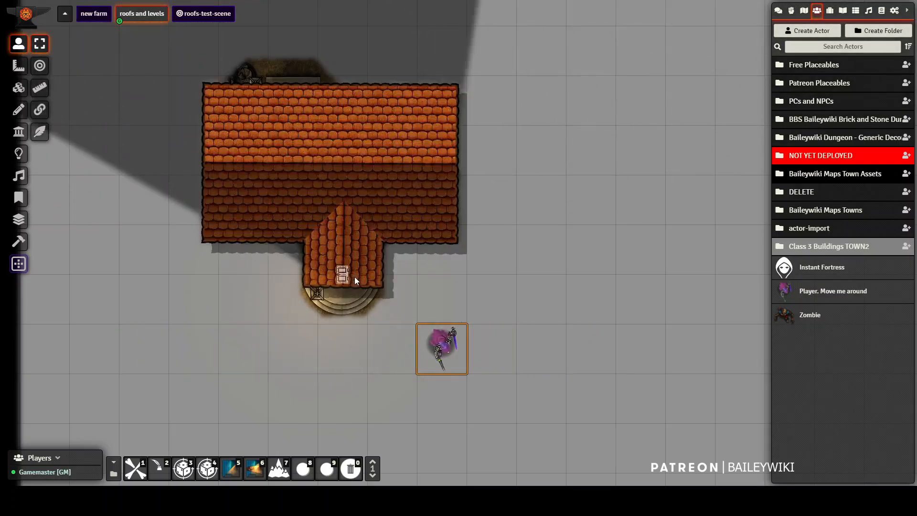
- Walk the player token up the shop's east side and across the north to the northwest corner to check the roof
key(Up)
key(Up)
key(Up)
key(Up)
key(Up)
key(Up)
key(Up)
key(Left)
key(Left)
key(Left)
key(Left)
key(Left)
key(Left)
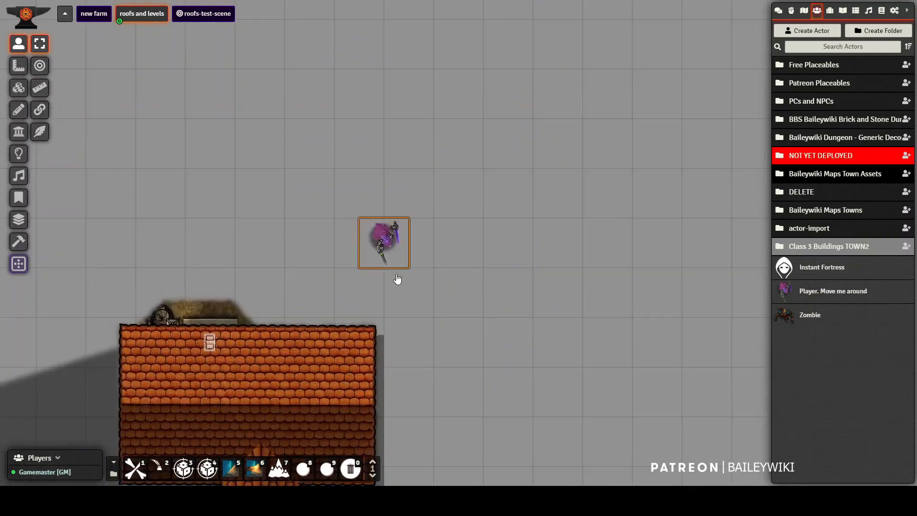
key(Left)
key(Left)
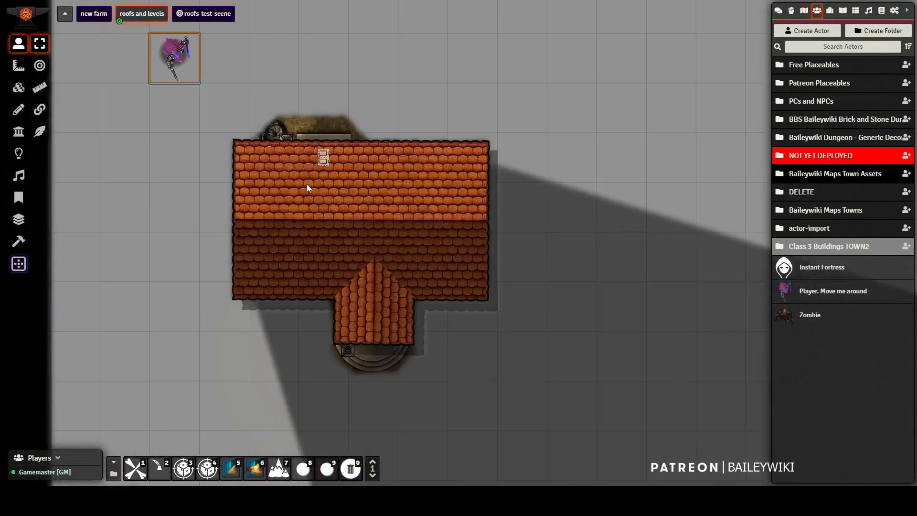
- Walk the player token down the west side to the southwest of the shop to check the roof near the south window
key(Down)
key(Down)
key(Down)
key(Down)
key(Down)
key(Down)
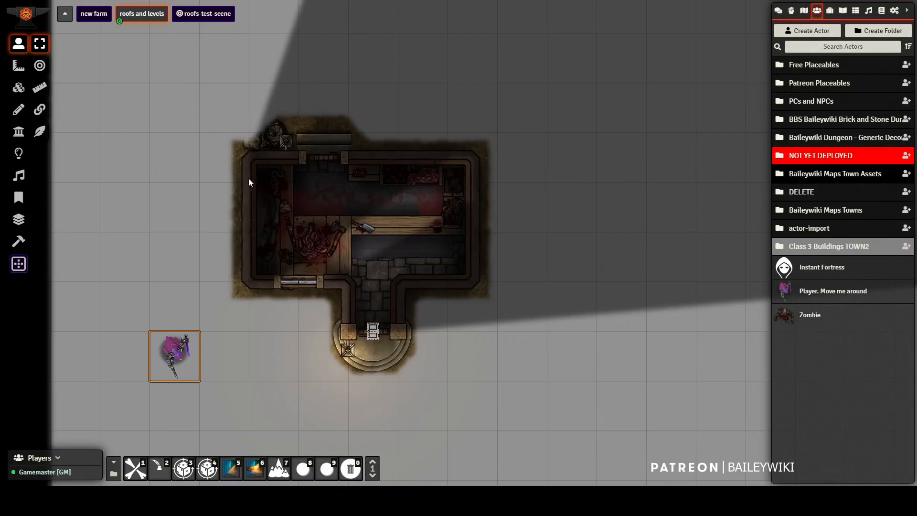
- Walk the player token east to just south of the shop's front door to check whether the roof hides
key(Down)
key(Right)
key(Right)
key(Right)
key(Right)
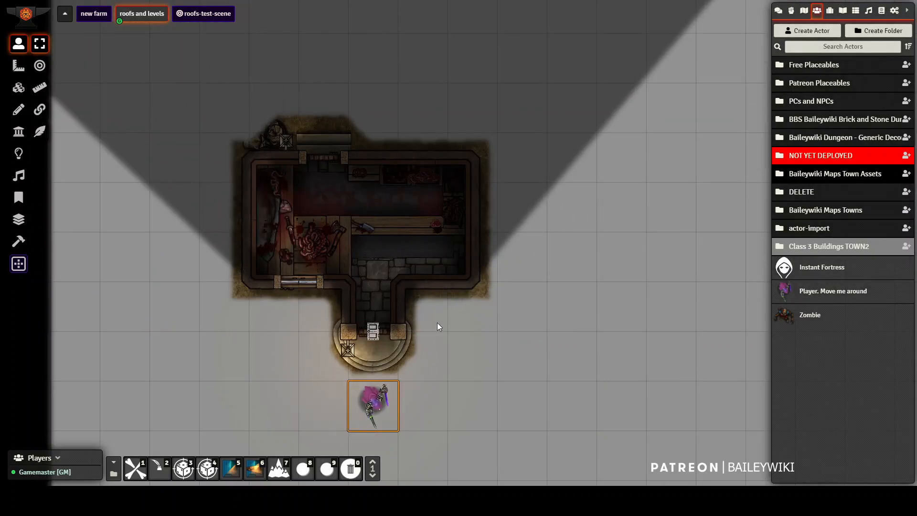
- Set the shop roof tile's Better Roof Mode to Mask (Cutout Tile on Vision)
click(19, 88)
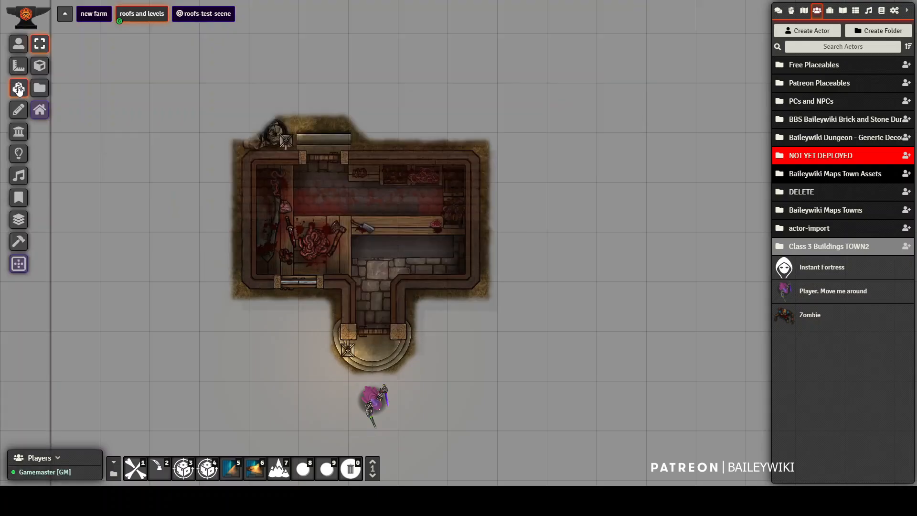
click(46, 106)
double_click(361, 202)
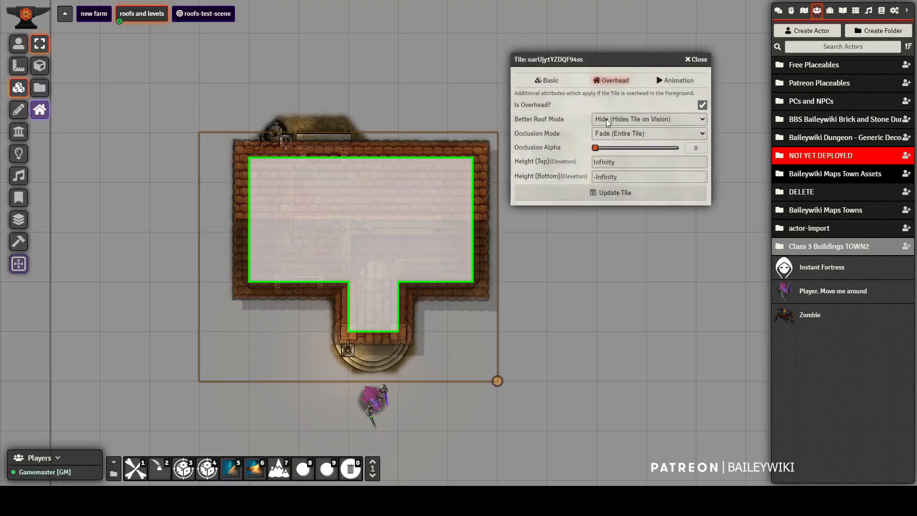
click(621, 133)
click(637, 119)
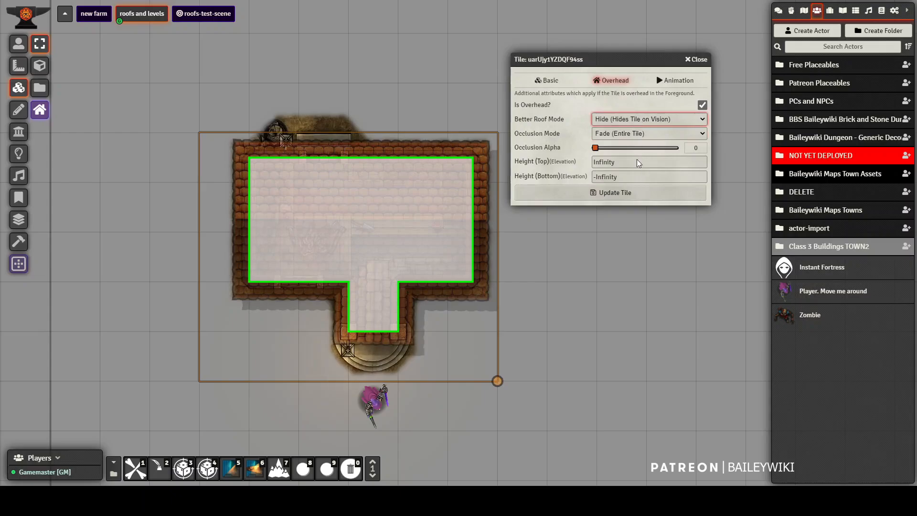
key(Down)
key(Escape)
- Select the player token and move it around southwest of the shop to examine the roof cutout through the south window
click(19, 44)
click(378, 401)
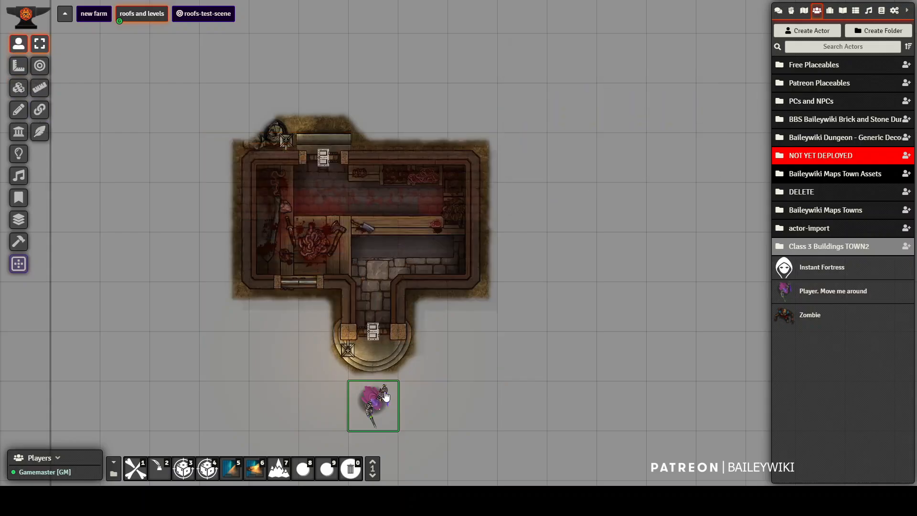
key(Left)
key(Left)
key(Left)
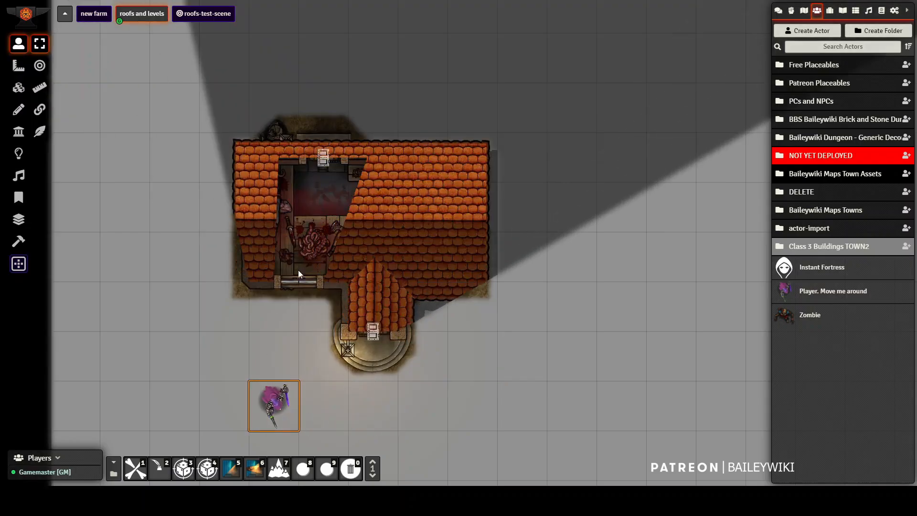
key(Up)
key(Left)
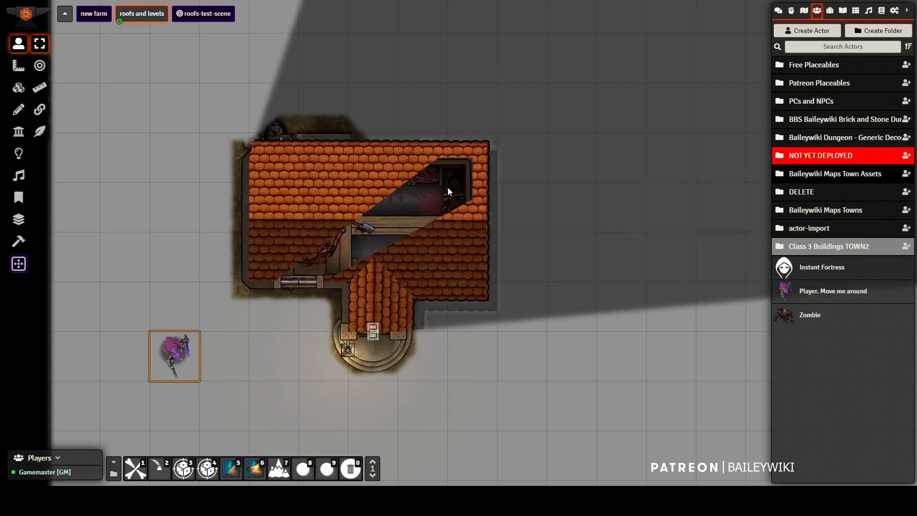
key(Right)
key(Down)
key(Down)
key(Right)
key(Right)
key(Right)
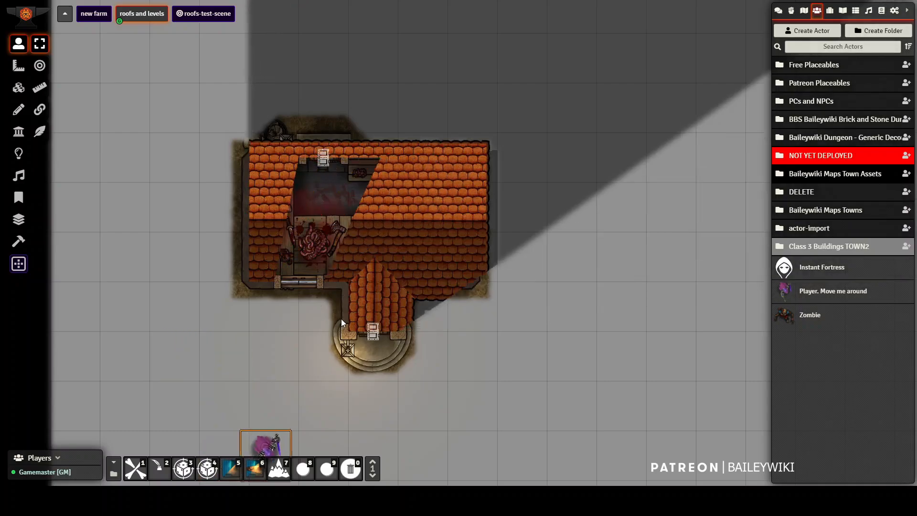
- Walk the player token up the shop's east side and around to the north to check the masked roof
key(Right)
key(Right)
key(Right)
key(Right)
key(Up)
key(Up)
key(Up)
key(Up)
key(Up)
key(Up)
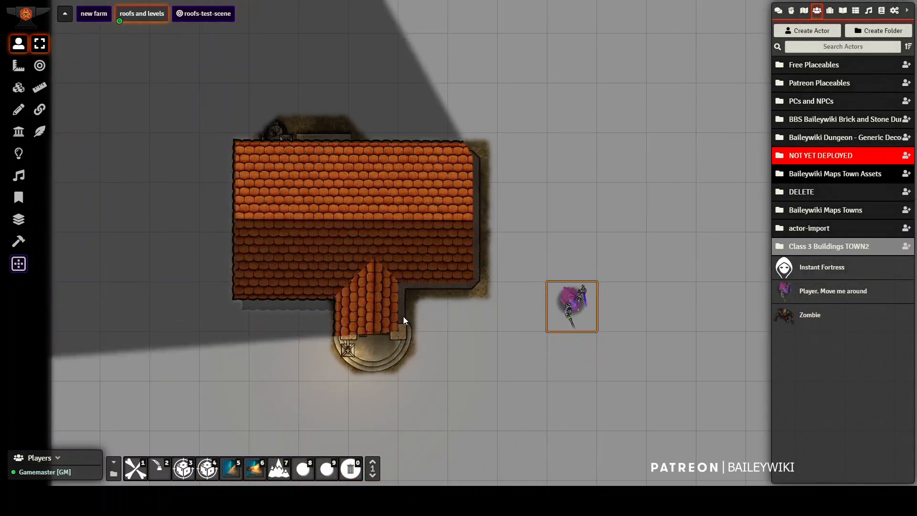
key(Up)
key(Up)
key(Up)
key(Left)
key(Left)
key(Left)
key(Left)
key(Left)
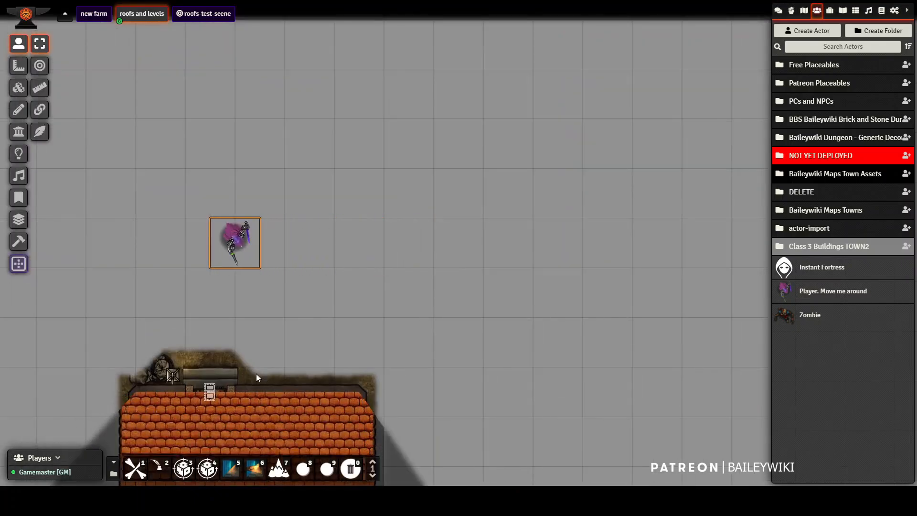
- Open the shop's north door, move the player token west and back to examine the roof cutout, and close the door
key(Down)
drag(256, 374, 433, 166)
click(327, 200)
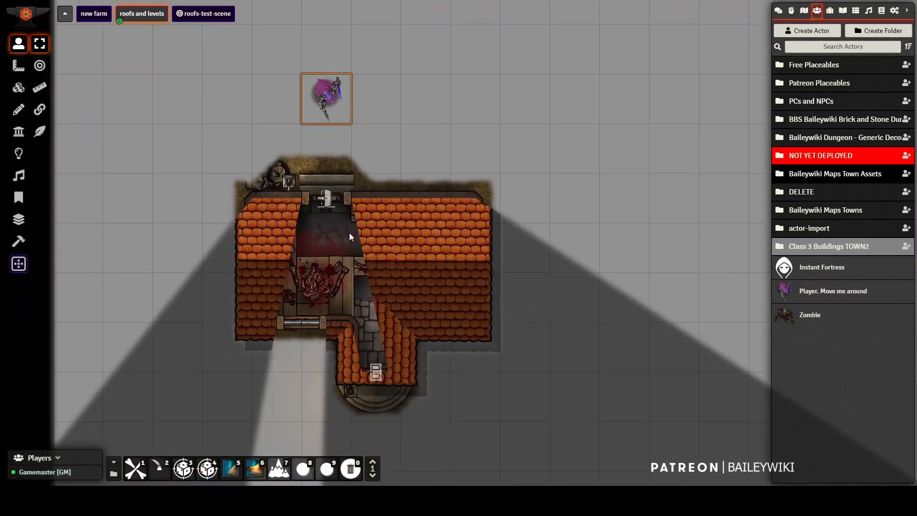
key(Left)
key(Left)
key(Left)
key(Right)
key(Right)
key(Right)
click(328, 202)
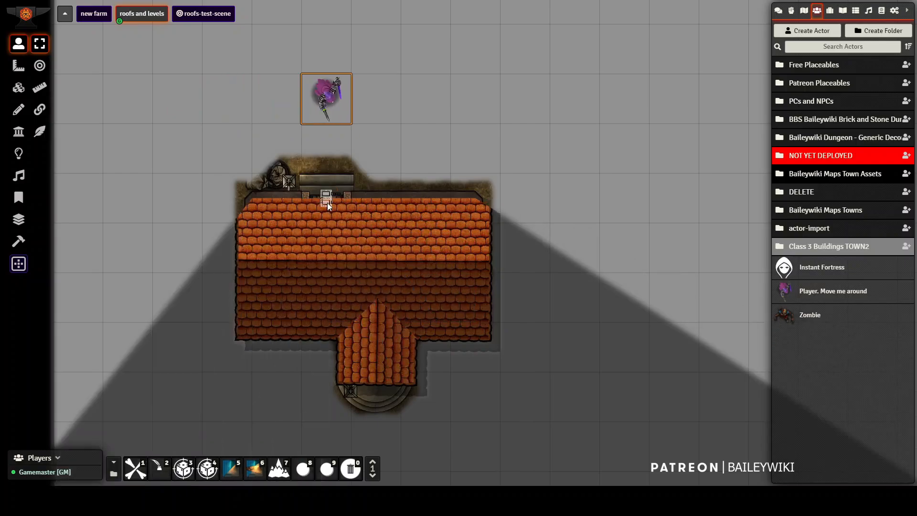
- Walk the player token around the northwest corner and down the shop's west side to check the masked roof
key(Left)
key(Left)
key(Left)
key(Down)
key(Down)
key(Down)
key(Down)
key(Down)
key(Down)
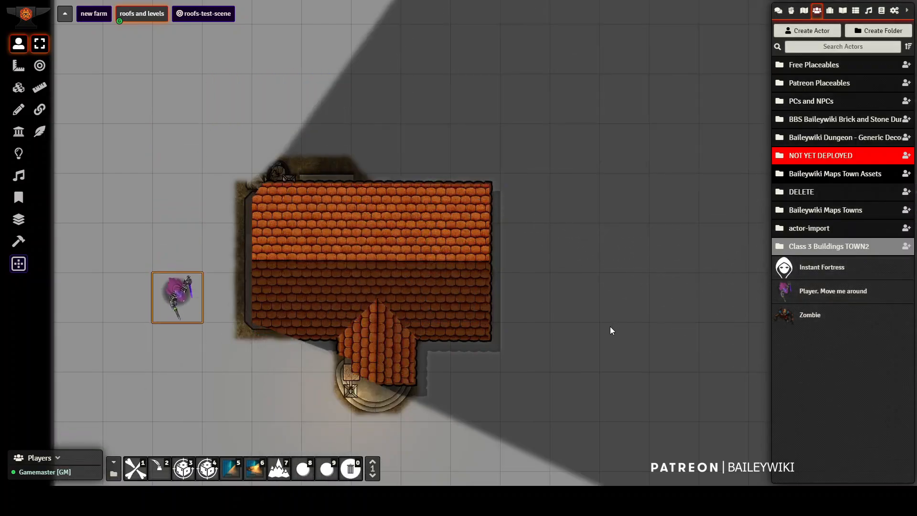
- Move the player token south of the shop's window to examine how its line of sight cuts out the roof
key(Right)
drag(576, 333, 540, 215)
key(Down)
key(Right)
key(Right)
key(Right)
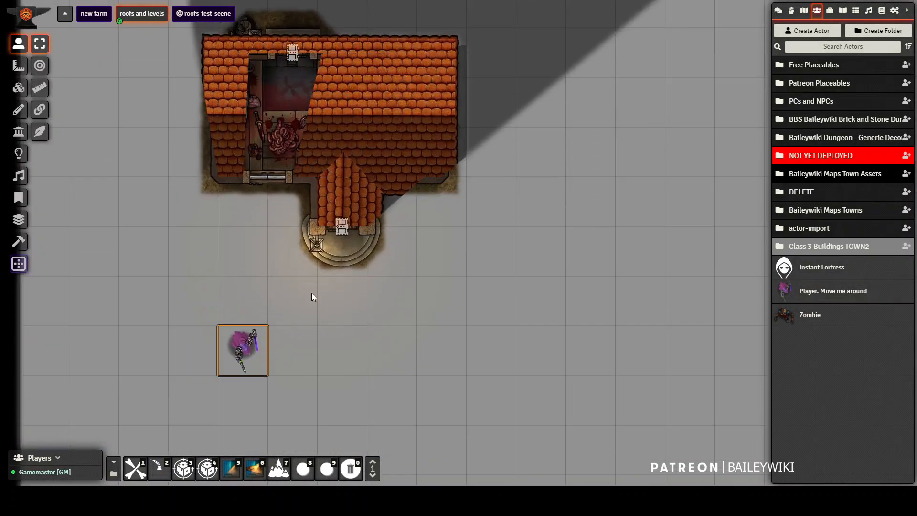
key(Left)
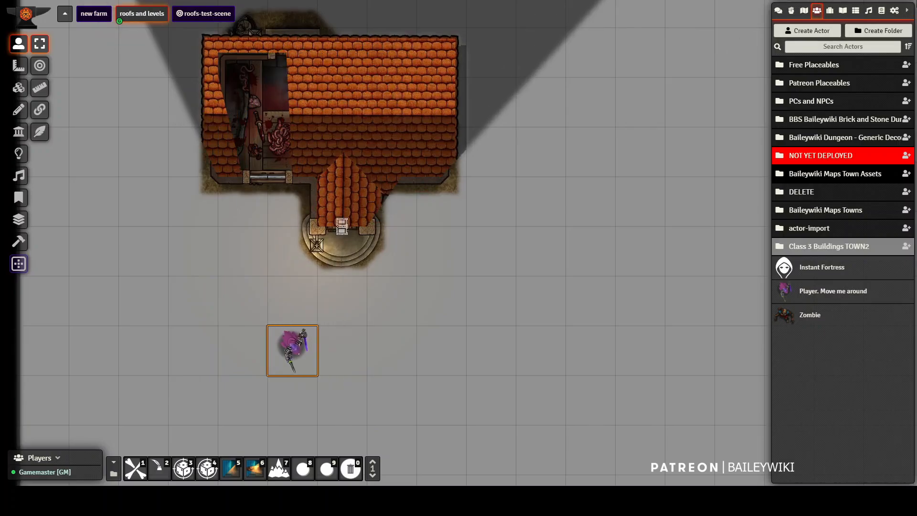
- Review the Better Roofs module settings, toggling Performance Mode and Show Building Preview back to their original state, and save the settings
click(896, 11)
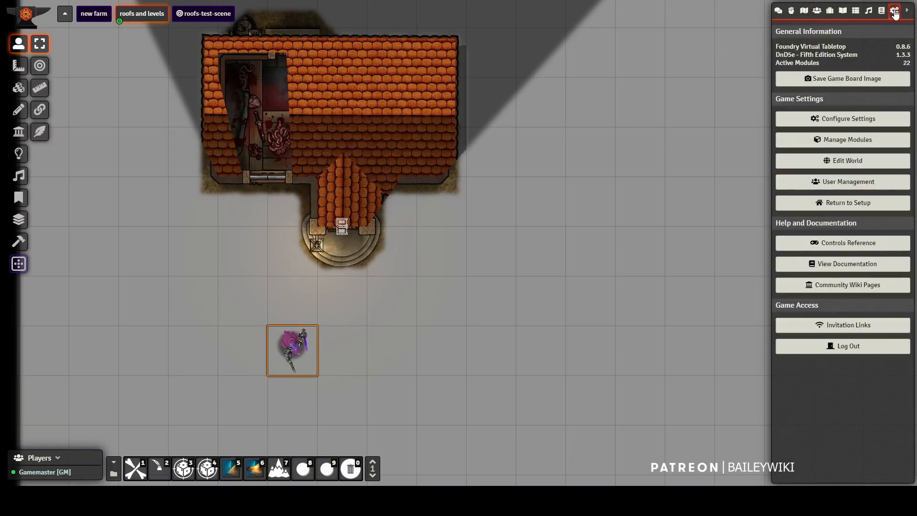
click(847, 119)
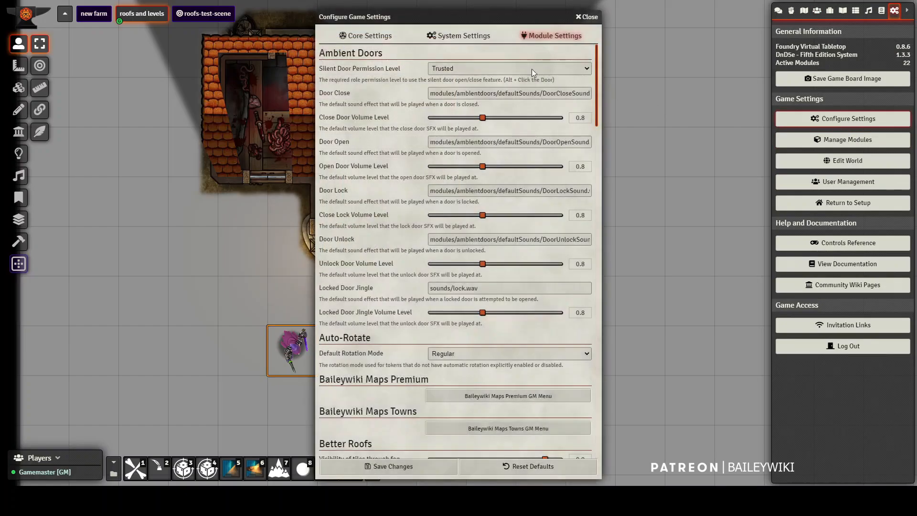
scroll(416, 195, down, 5)
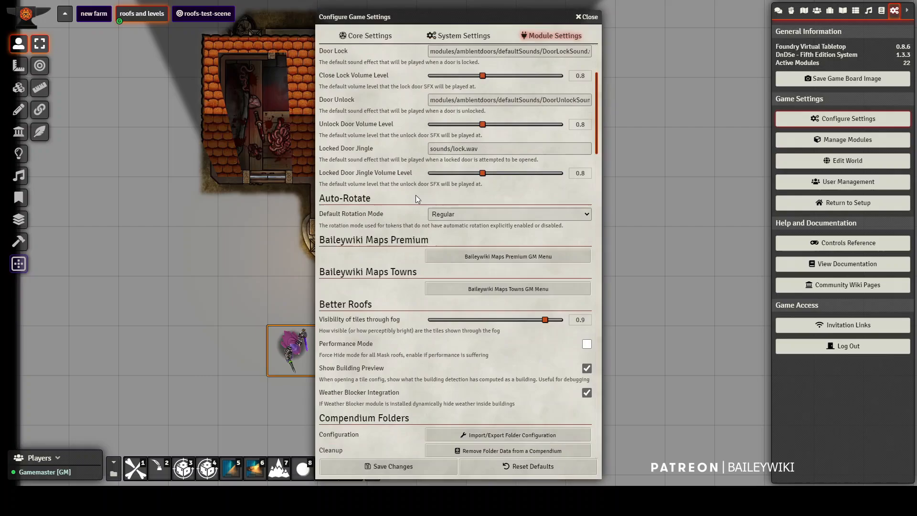
click(587, 345)
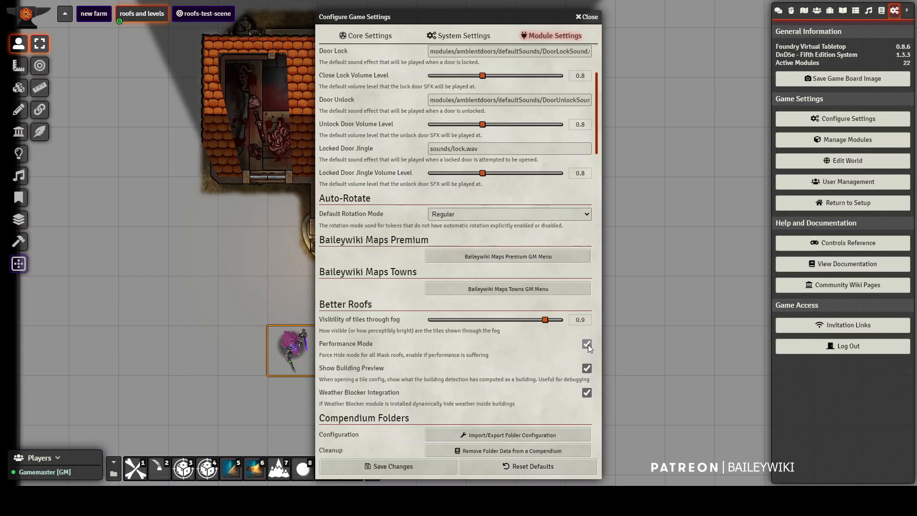
click(587, 369)
click(587, 369)
scroll(500, 335, down, 1)
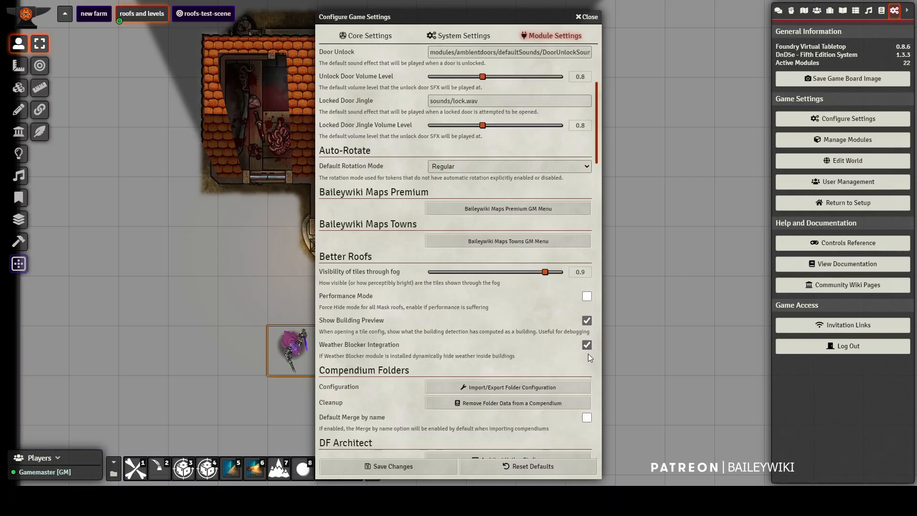
scroll(409, 377, down, 3)
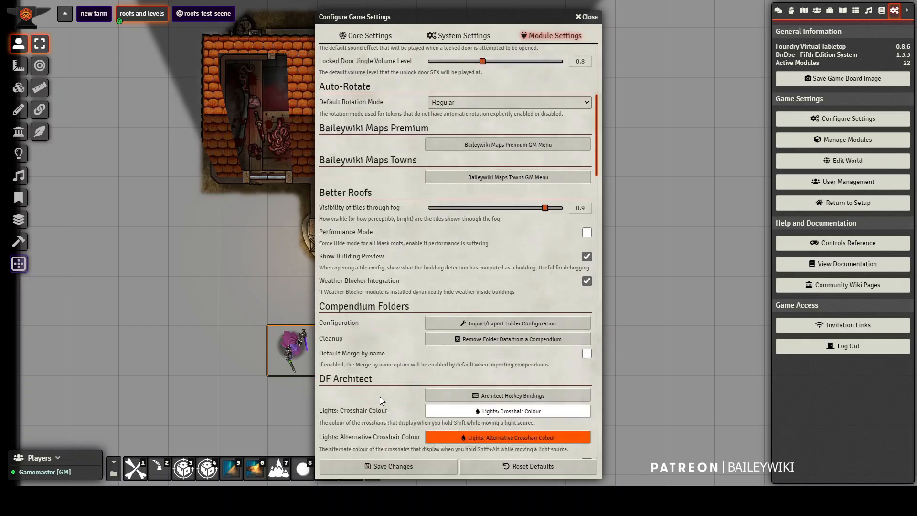
click(402, 466)
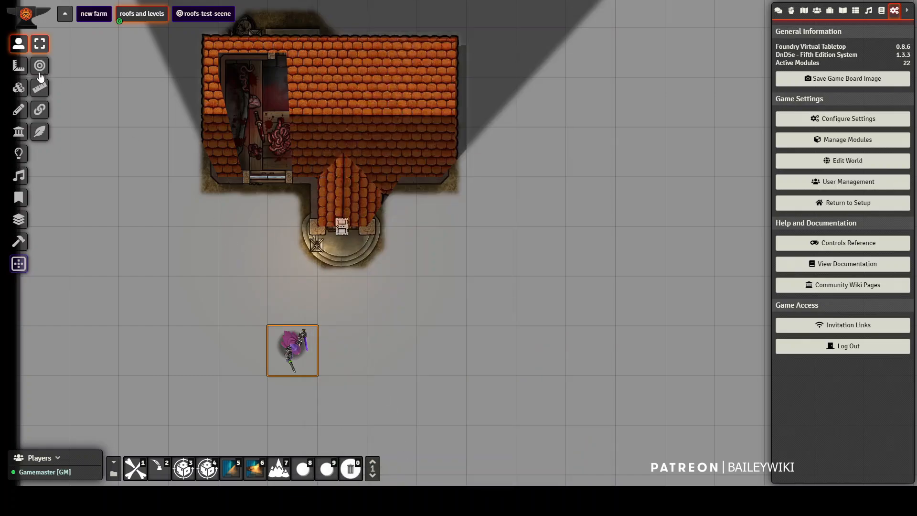
- Open the shop roof tile's configuration to examine its Overhead and Animation settings, then close it
click(18, 87)
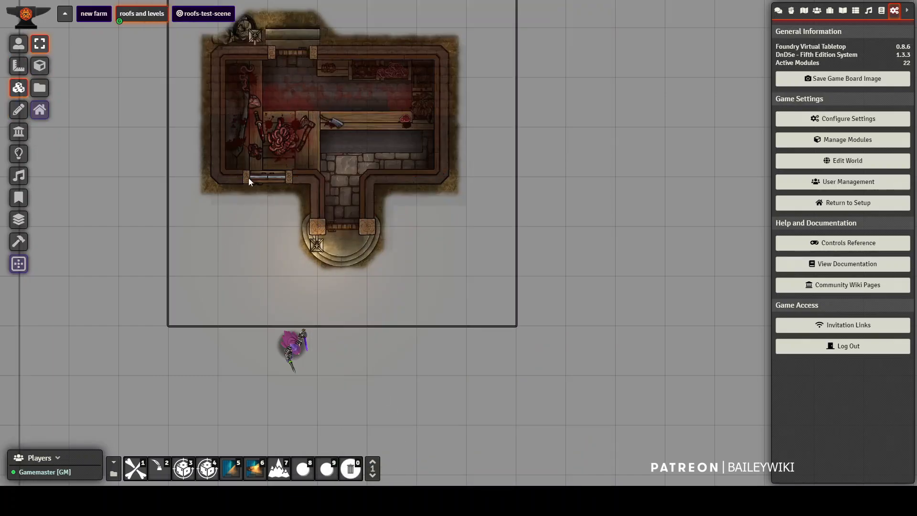
click(40, 109)
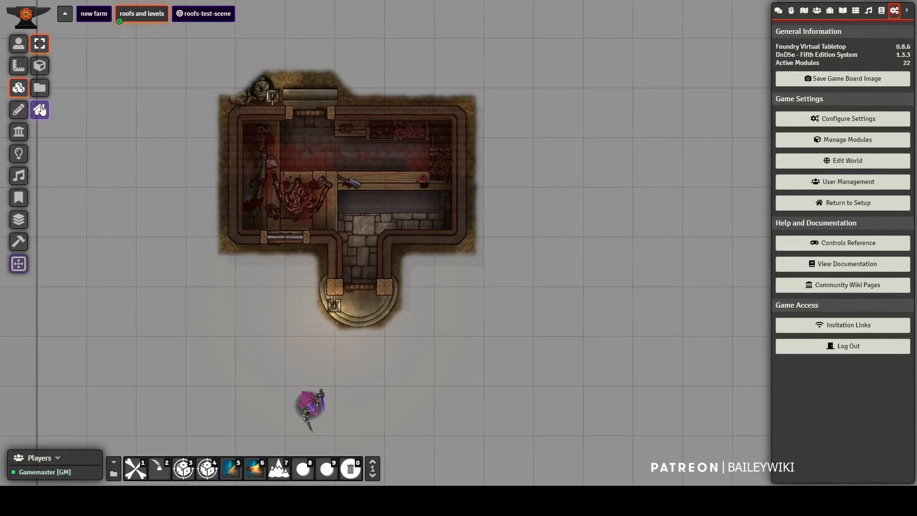
double_click(375, 190)
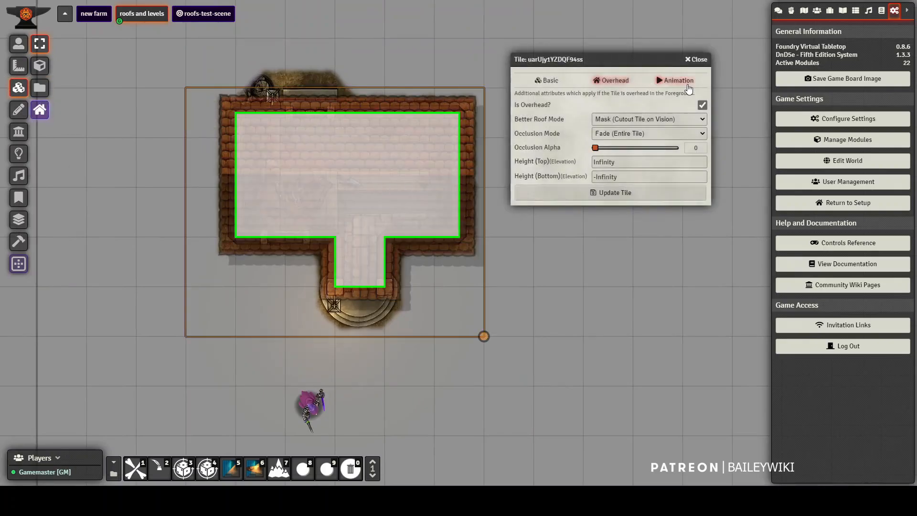
click(679, 82)
click(612, 80)
key(Escape)
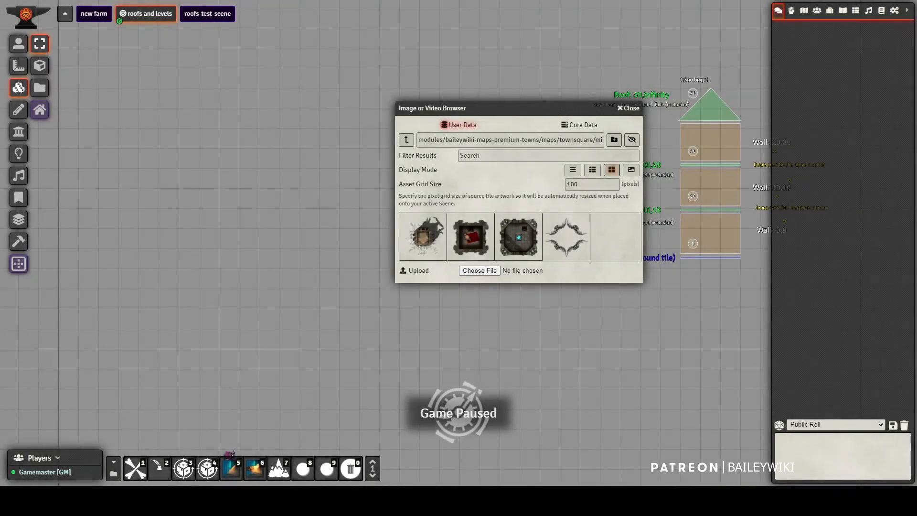
- Place the tower's ground-floor image from the townsquare folder as a tile in the empty area west of the level diagram
drag(493, 104, 491, 100)
drag(426, 238, 265, 232)
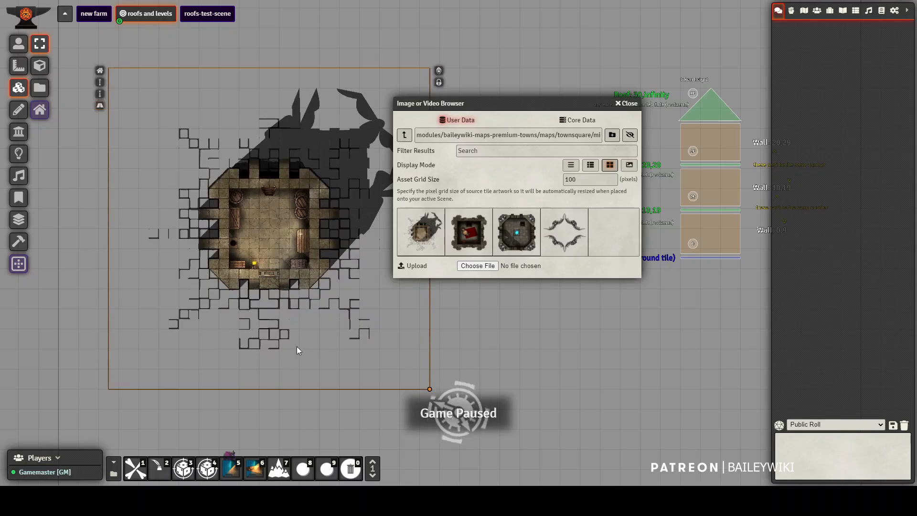
- Show the list of scene levels for the roofs and levels scene
scroll(254, 260, up, 2)
scroll(254, 260, up, 5)
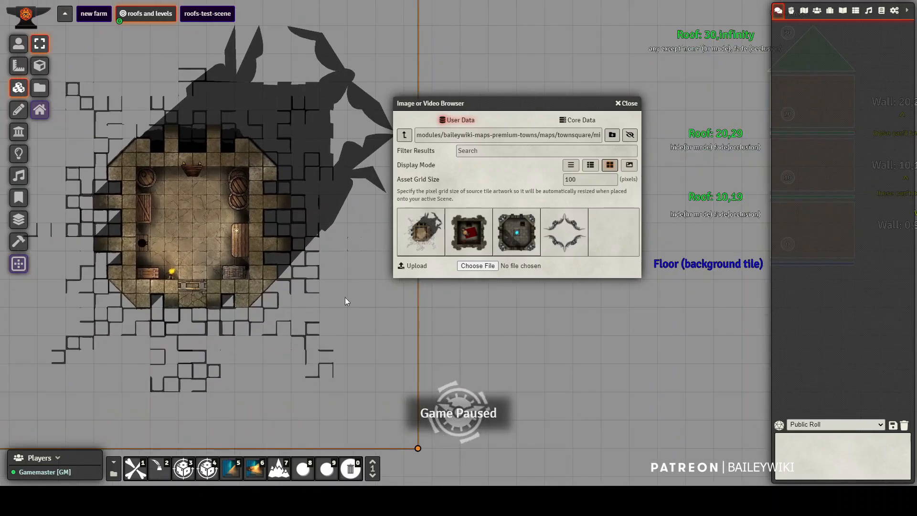
drag(564, 357, 664, 351)
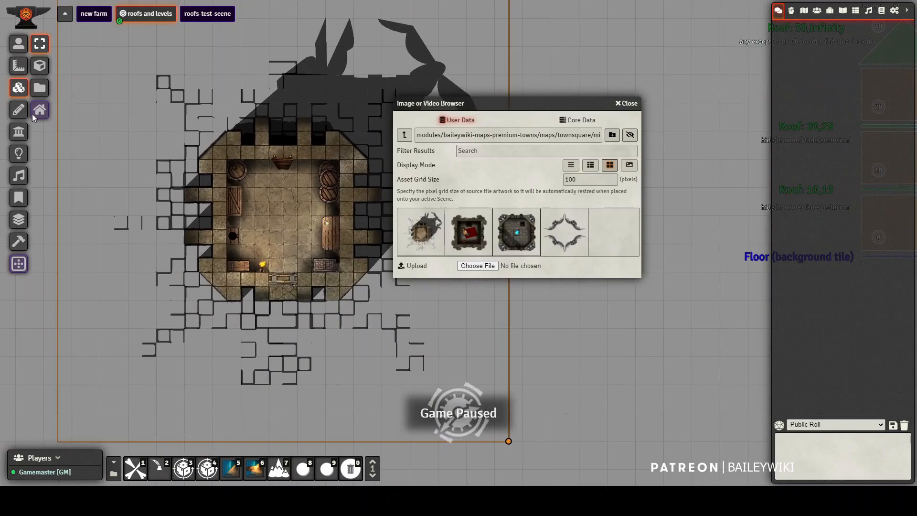
click(19, 225)
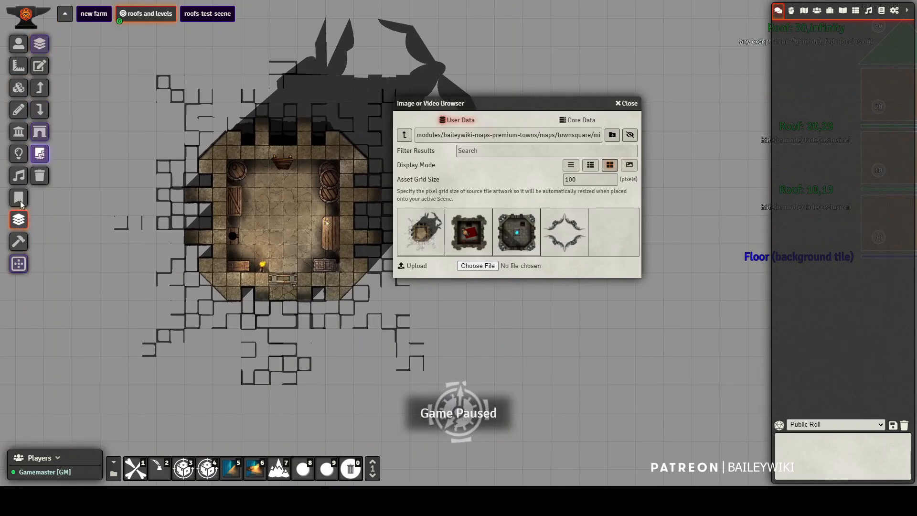
click(39, 45)
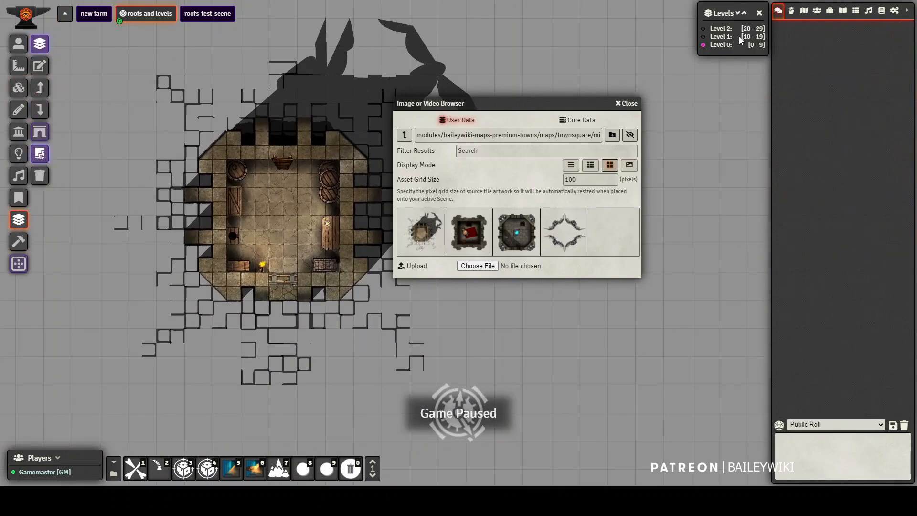
drag(216, 313, 300, 322)
scroll(305, 306, up, 8)
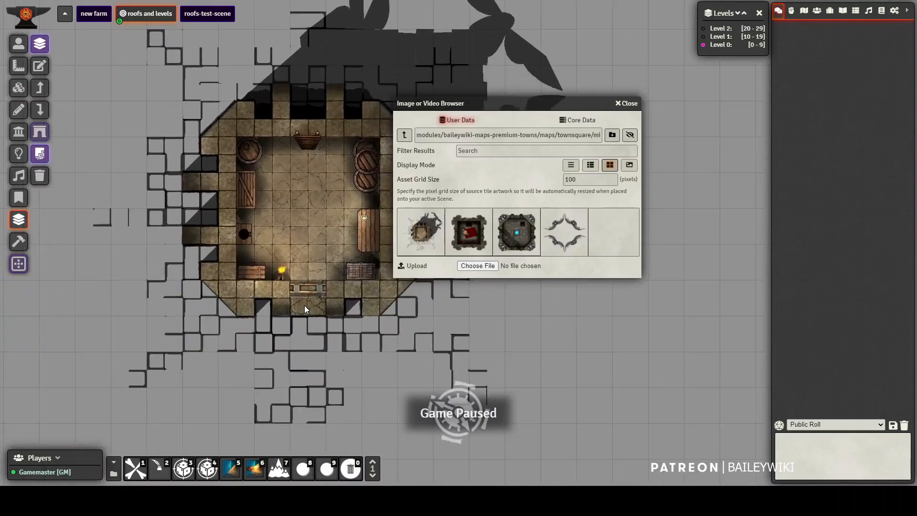
- Collapse the Image or Video Browser window to its title bar
drag(660, 390, 53, 293)
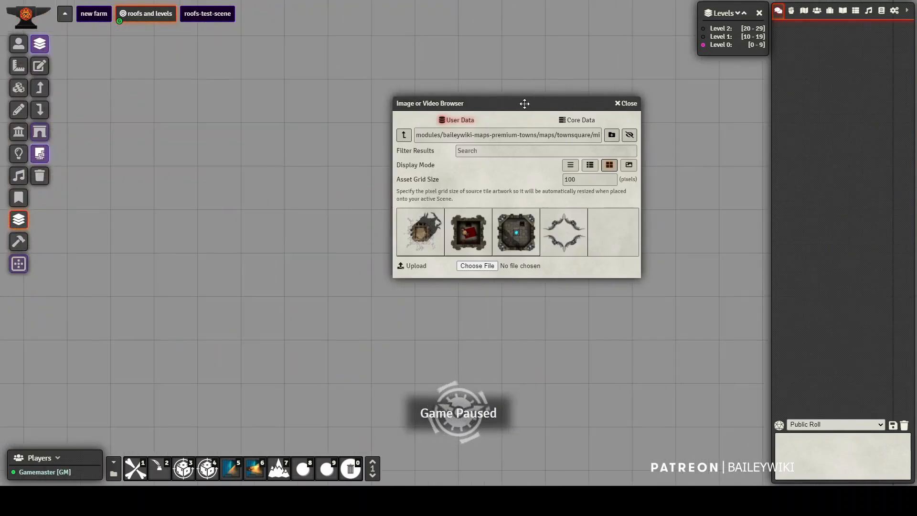
drag(524, 104, 524, 106)
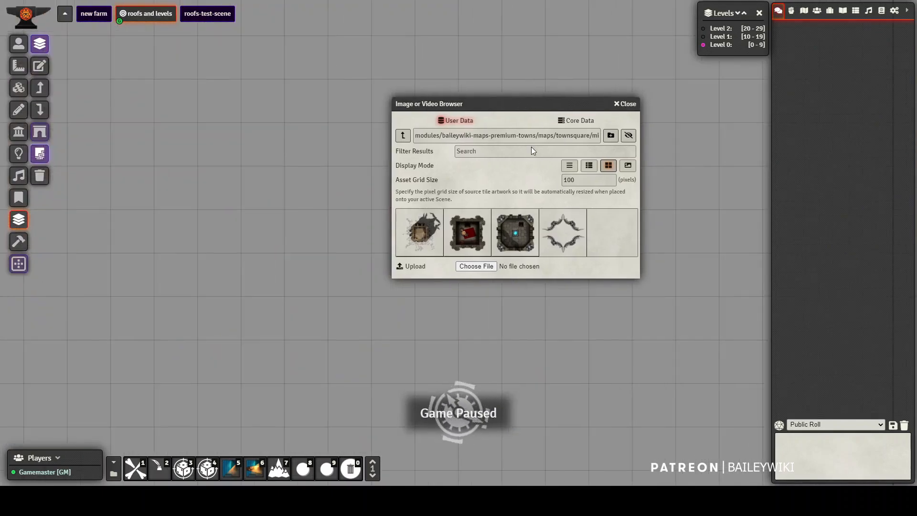
double_click(523, 105)
scroll(571, 212, up, 1)
scroll(607, 305, down, 5)
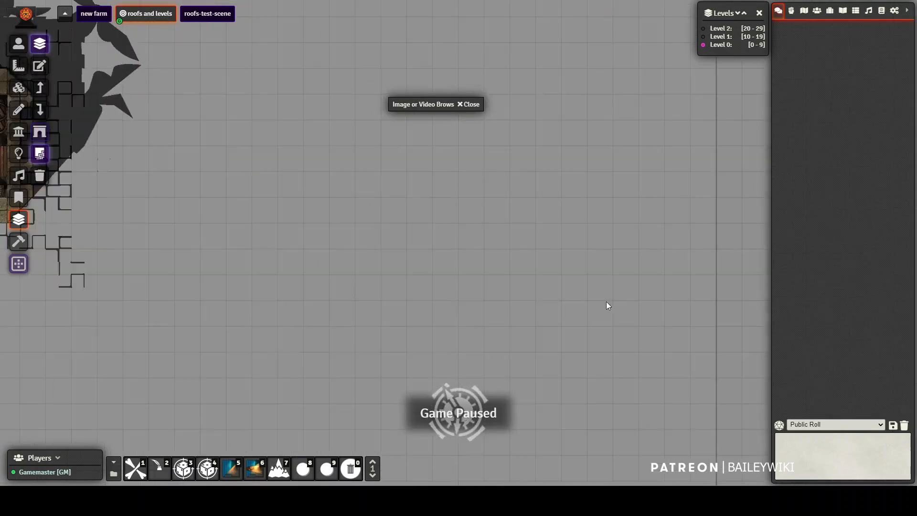
- Close the Levels list and show it again with the tower in view
click(759, 13)
scroll(526, 289, up, 5)
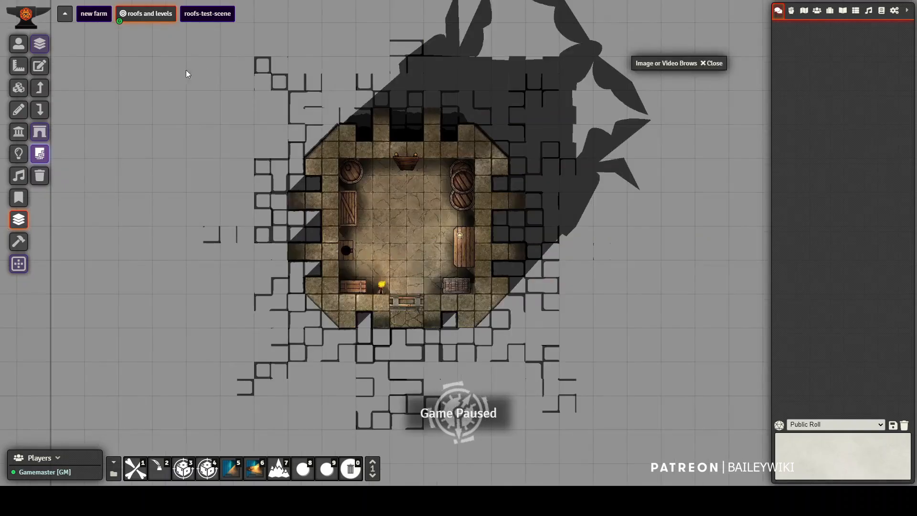
click(40, 43)
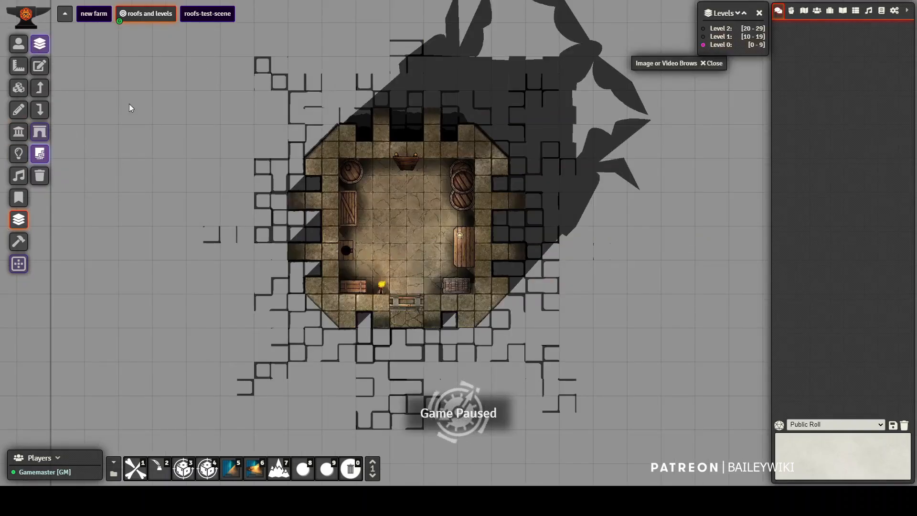
- Trace chained walls along the west, north and east sides of the ground-floor room
click(18, 132)
scroll(306, 289, up, 5)
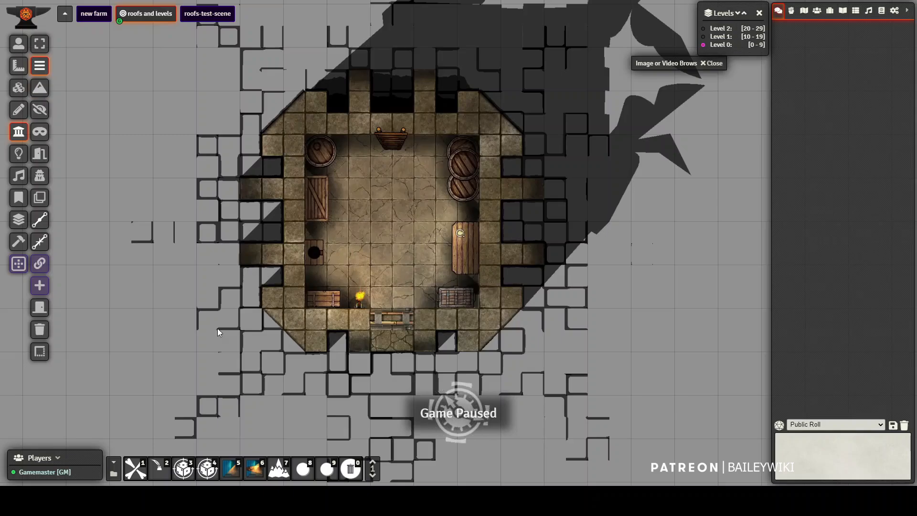
mouse_move(294, 319)
mouse_down()
mouse_move(303, 101)
mouse_move(296, 125)
mouse_move(492, 124)
mouse_move(493, 313)
mouse_up()
click(490, 319)
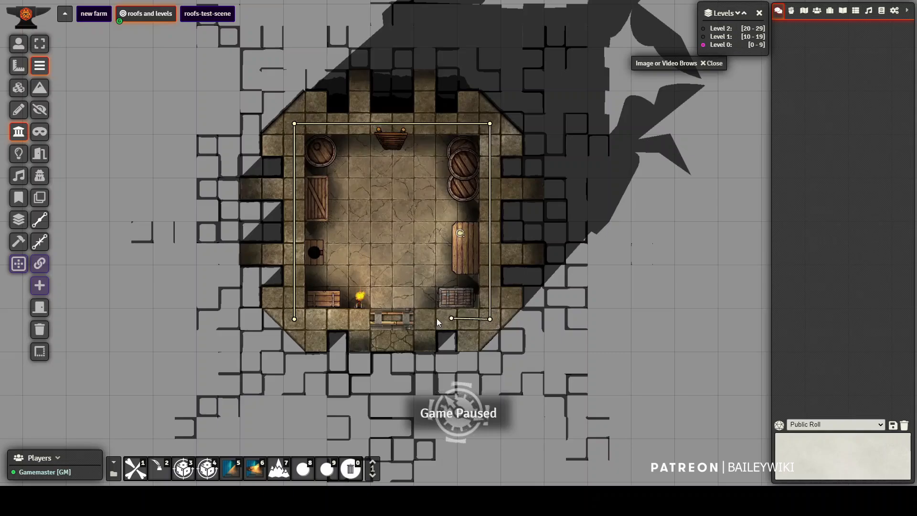
- Complete the ground floor's south wall with a separate segment across the entrance and make that segment a door
click(415, 320)
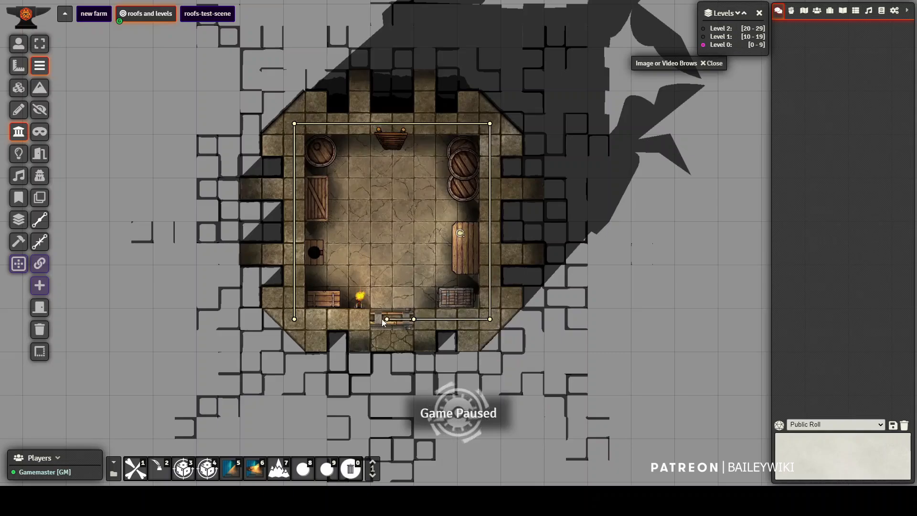
click(369, 320)
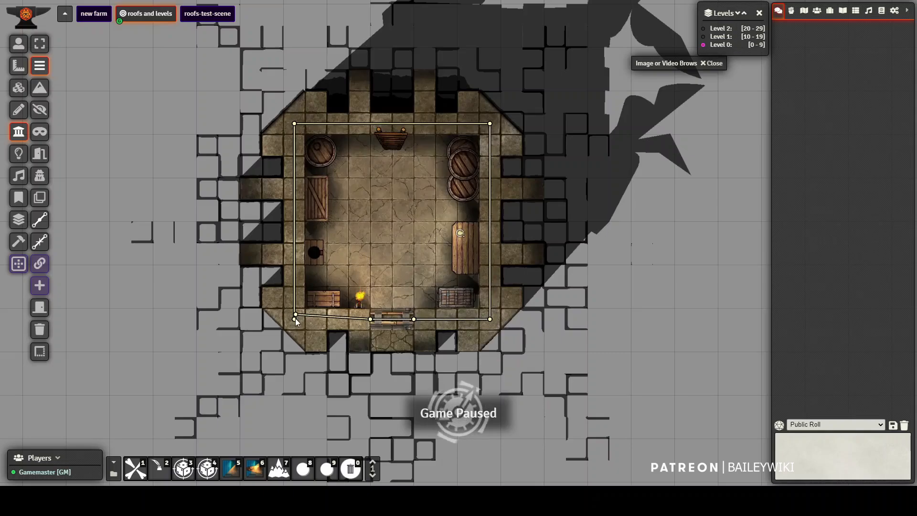
click(294, 319)
double_click(371, 320)
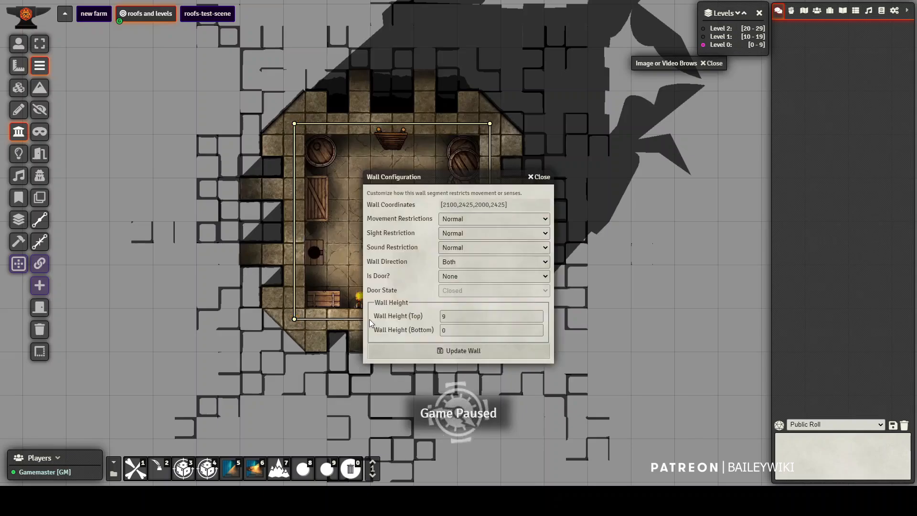
click(458, 350)
- Place an ambient light by the torch, about 22.4 dim and 11.2 bright radius, and save its settings
click(19, 153)
double_click(347, 288)
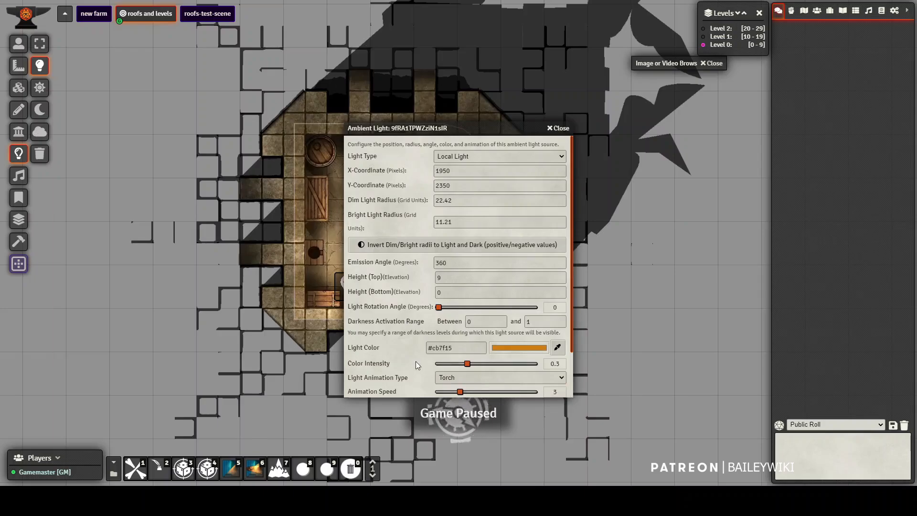
scroll(416, 361, down, 2)
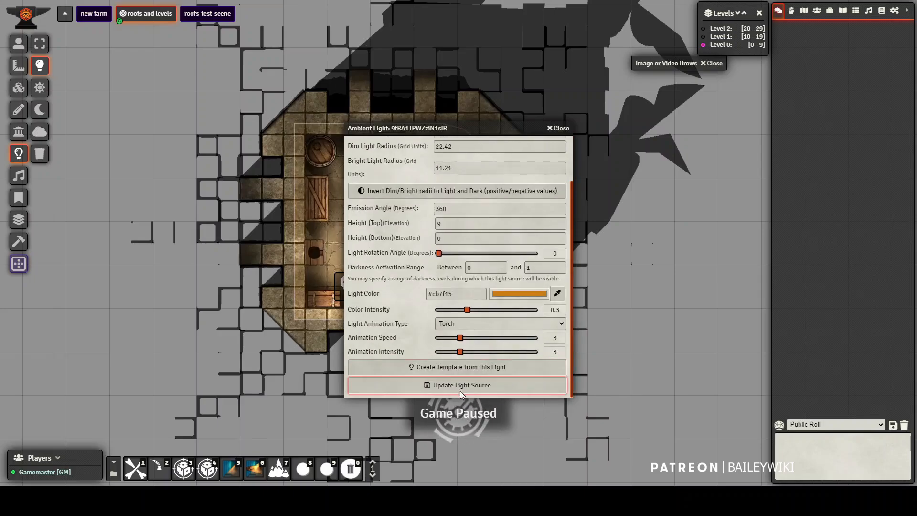
click(458, 386)
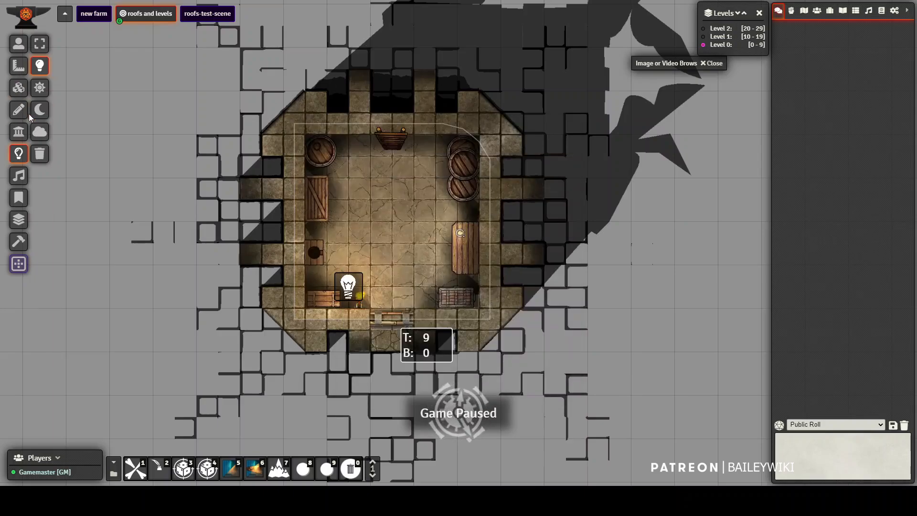
- Draw a two-by-two-square rectangle over the ladder at the room's north wall and bring up its controls
click(18, 109)
click(41, 71)
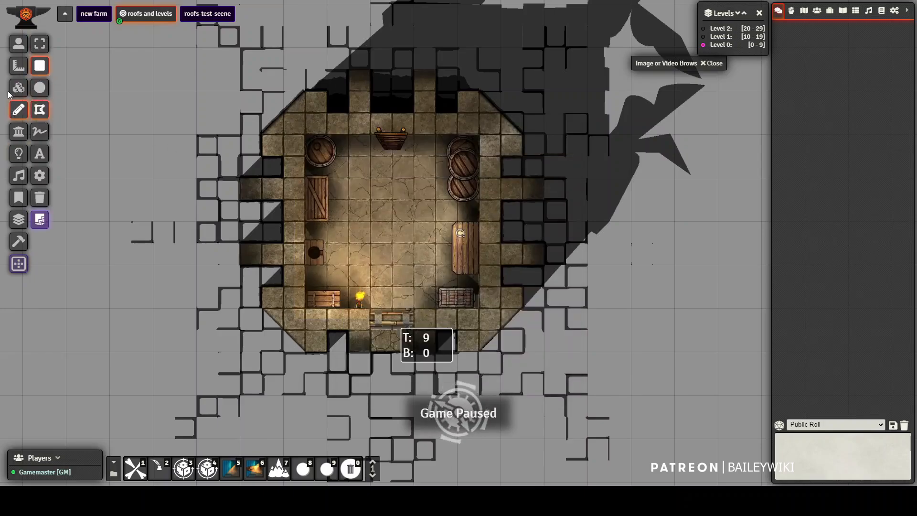
scroll(360, 147, up, 1)
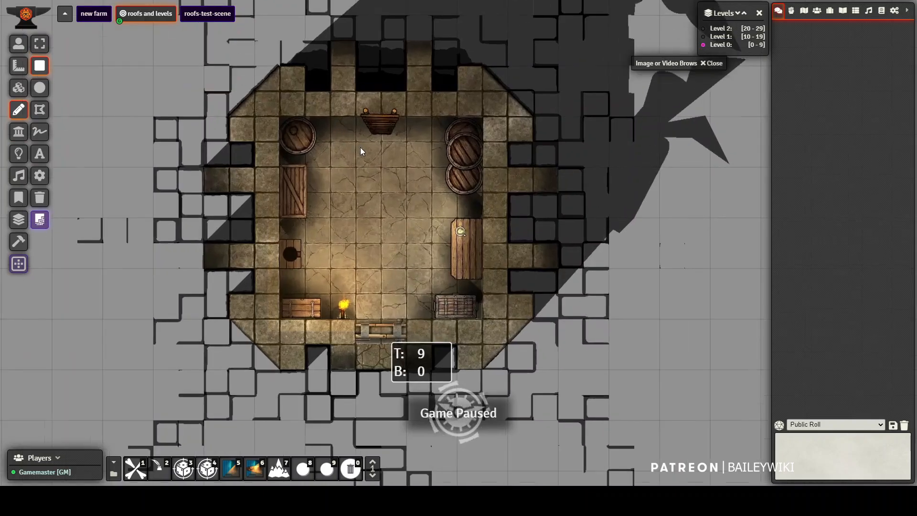
mouse_move(355, 116)
mouse_down()
mouse_move(396, 175)
mouse_move(407, 168)
mouse_up()
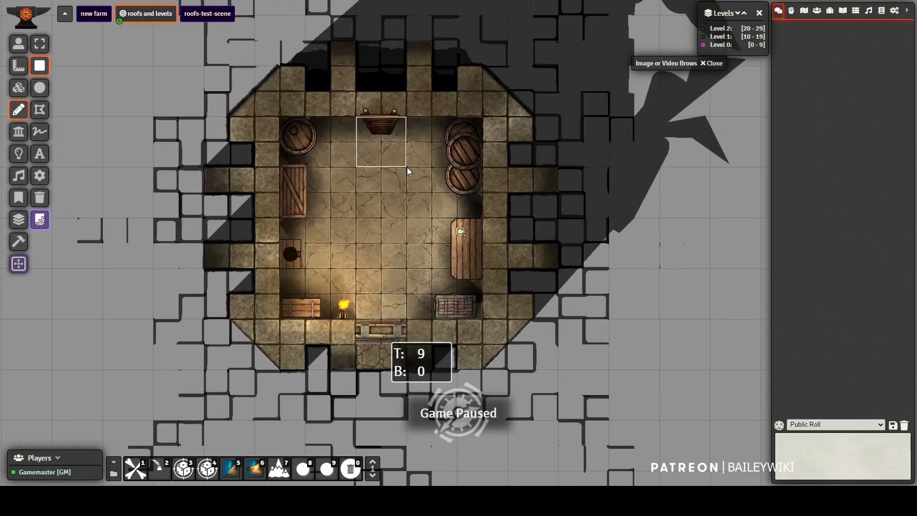
right_click(383, 145)
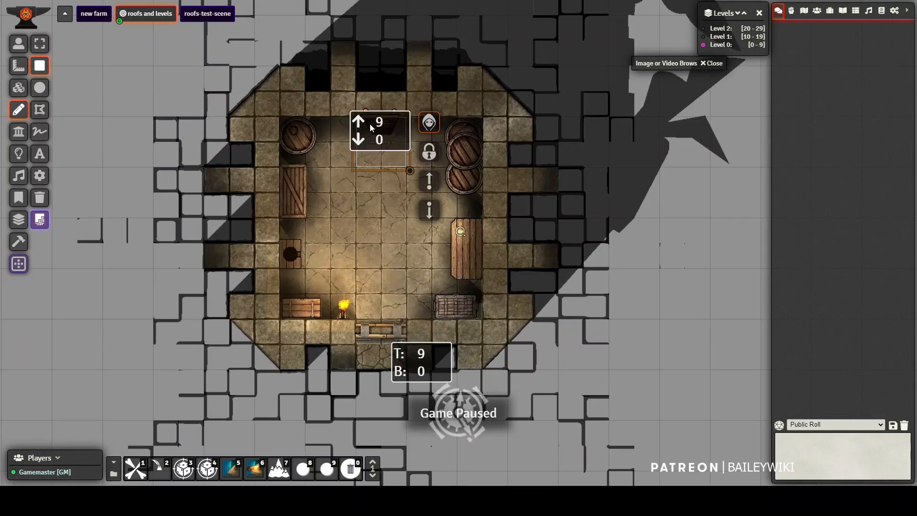
- Place the "Player. Move me around" actor's token south of the tower and move it to the entrance
click(18, 43)
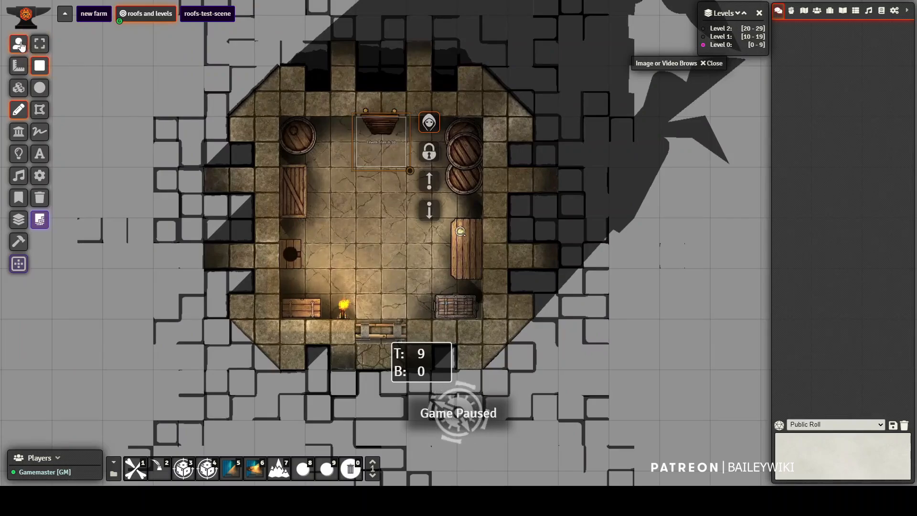
scroll(224, 165, down, 10)
scroll(245, 190, down, 2)
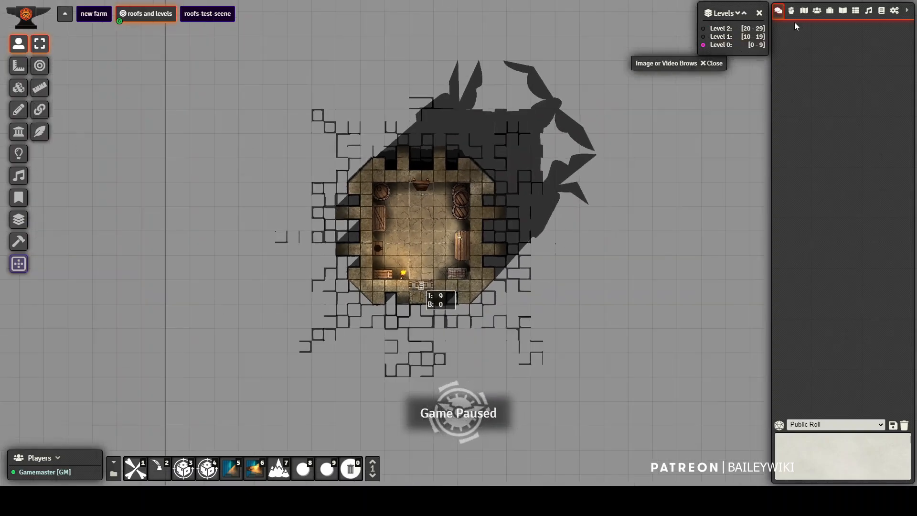
click(818, 12)
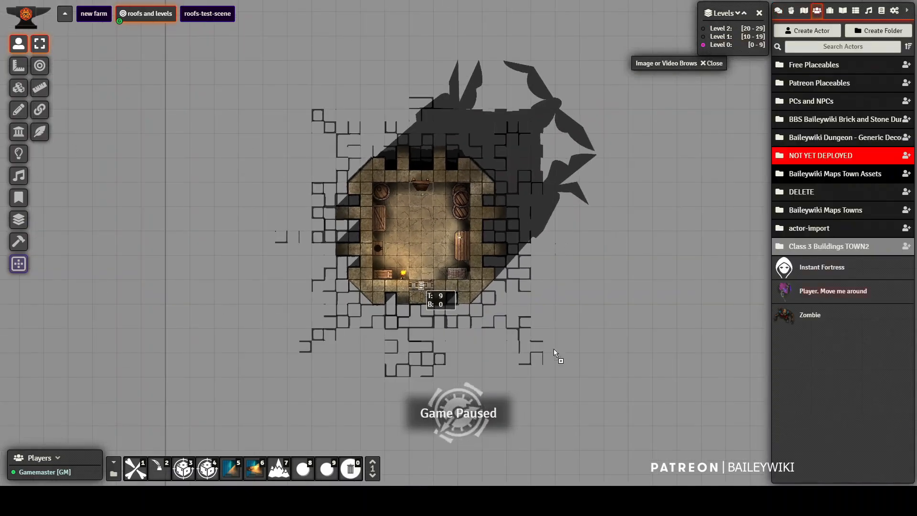
click(387, 336)
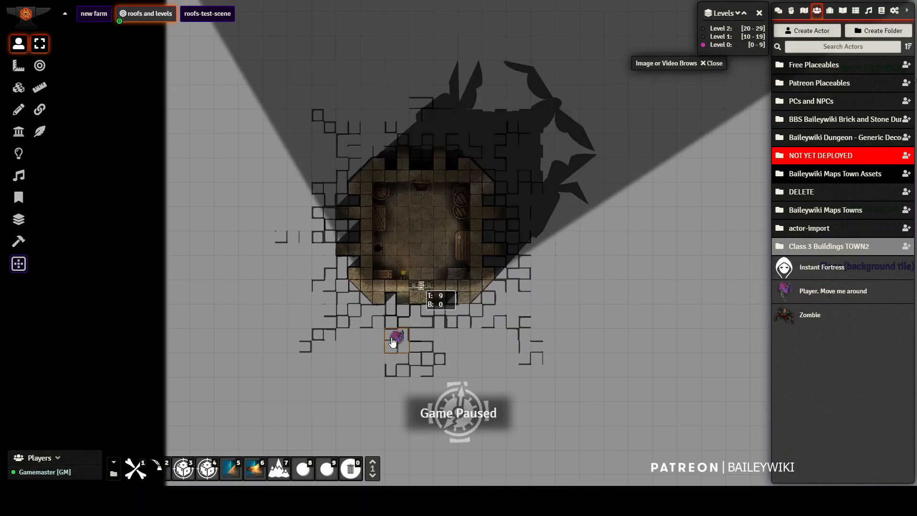
drag(394, 340, 424, 297)
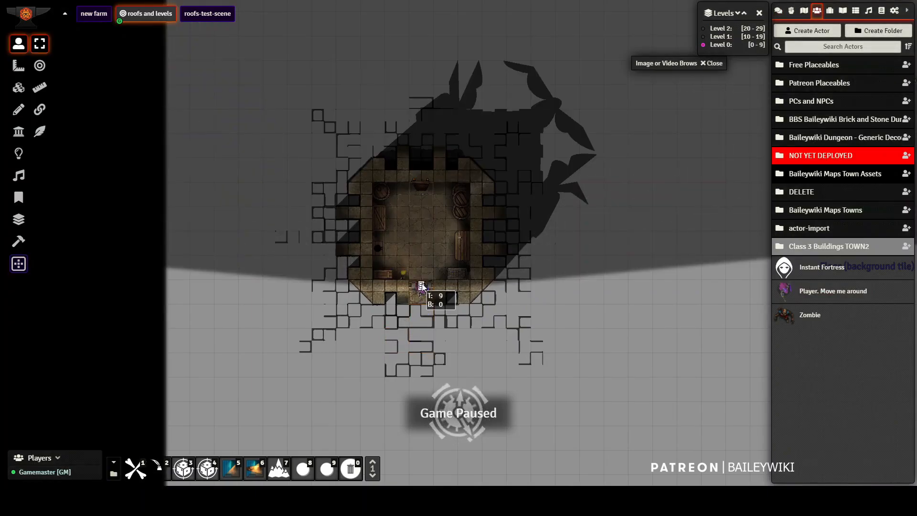
- Open the entrance door and walk the player token north through the room onto the ladder area
click(421, 286)
key(Up)
key(Up)
key(Up)
key(Up)
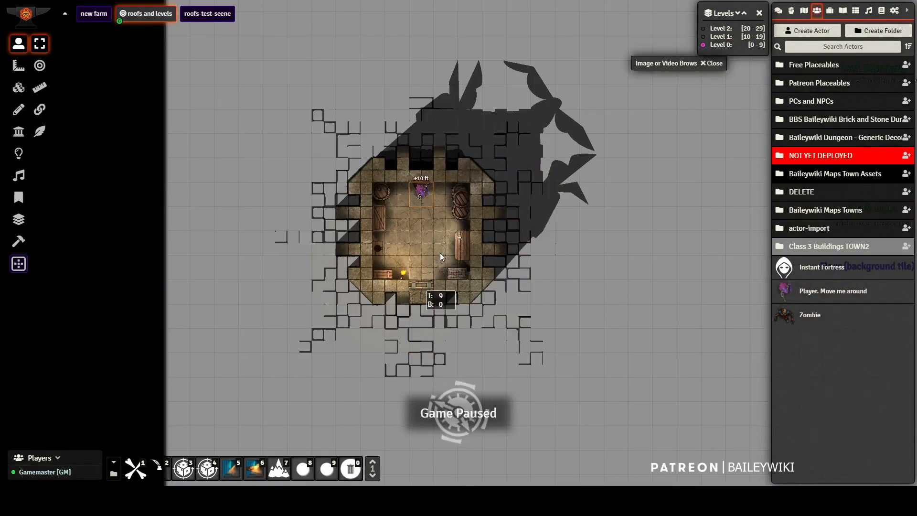
- Walk the player token back south through the doorway to the ground outside the tower
key(Down)
key(Down)
key(Down)
key(Down)
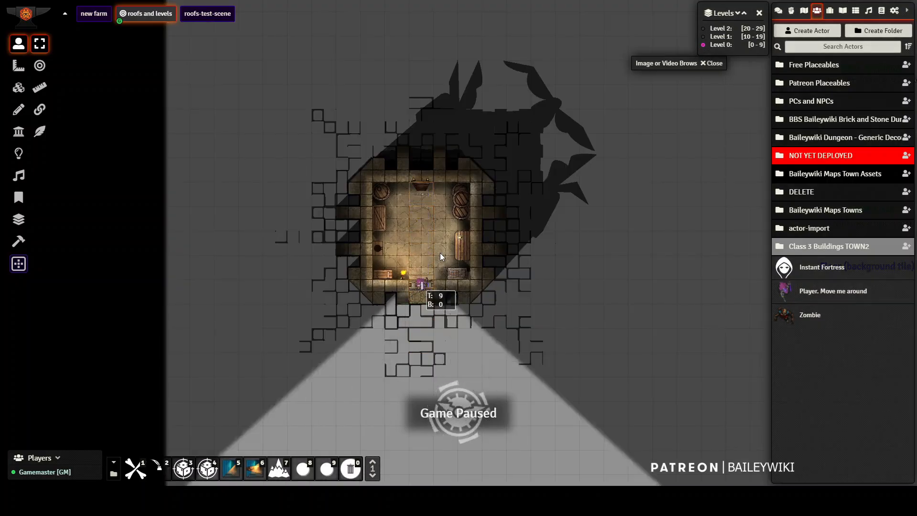
key(Down)
key(Down)
key(Down)
key(Down)
scroll(461, 337, up, 3)
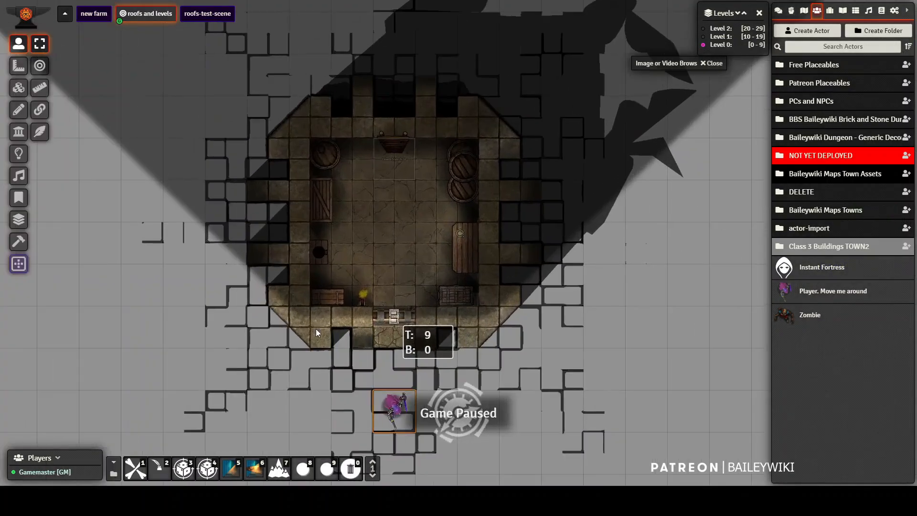
- Switch to Level 1 (10 - 19) and place the red-carpet floor tile from the image browser aligned over the tower
click(290, 316)
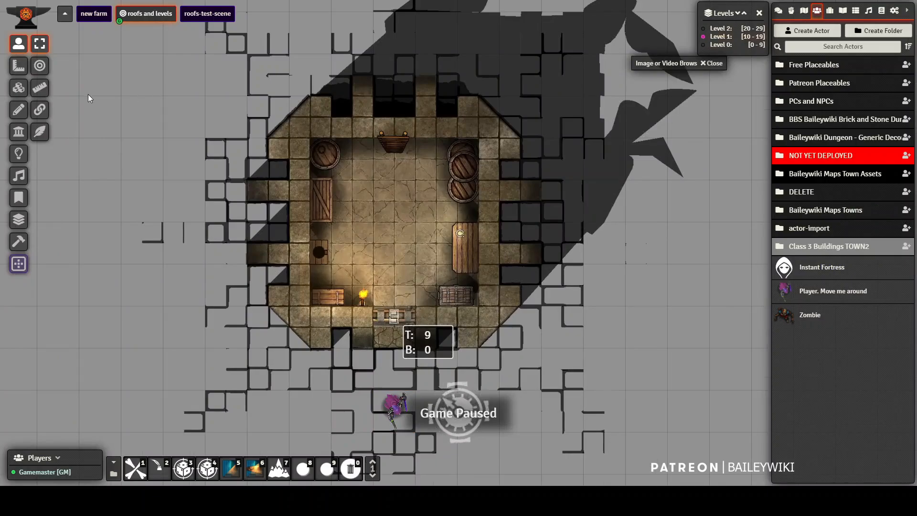
click(19, 134)
scroll(329, 100, up, 2)
click(19, 88)
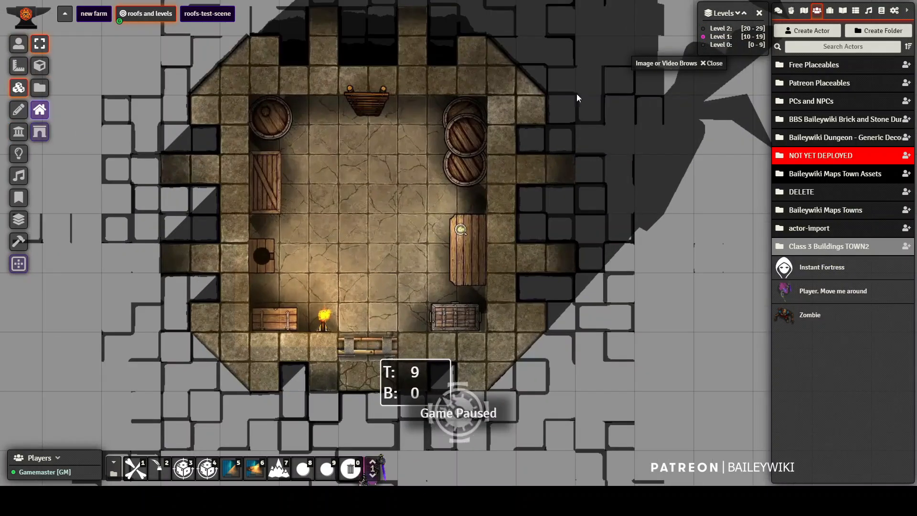
double_click(669, 65)
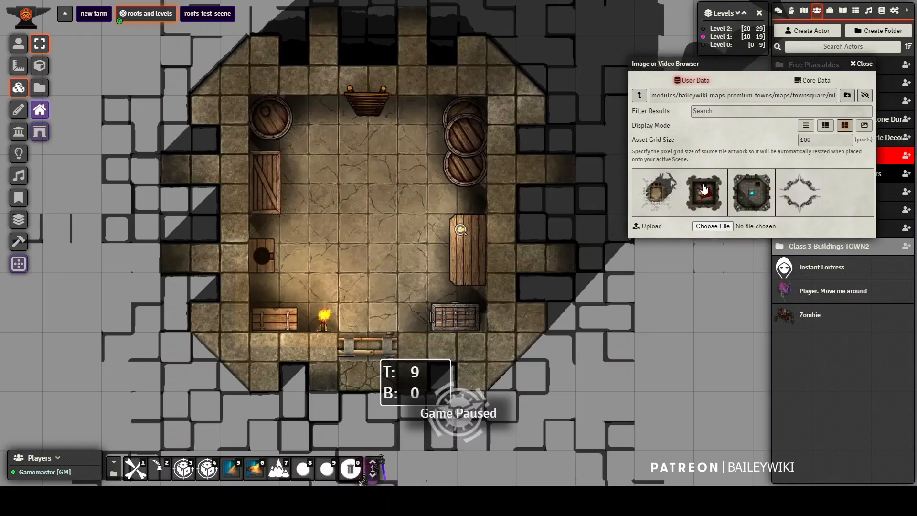
drag(351, 206, 371, 205)
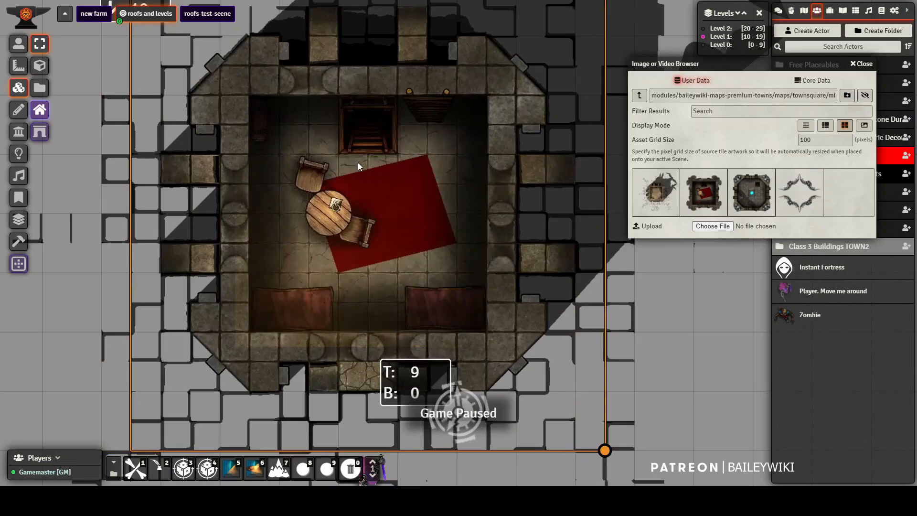
- Draw a closed run of walls around the Level 1 room along the stone walls, with separate segments for the windows on all four sides
click(17, 135)
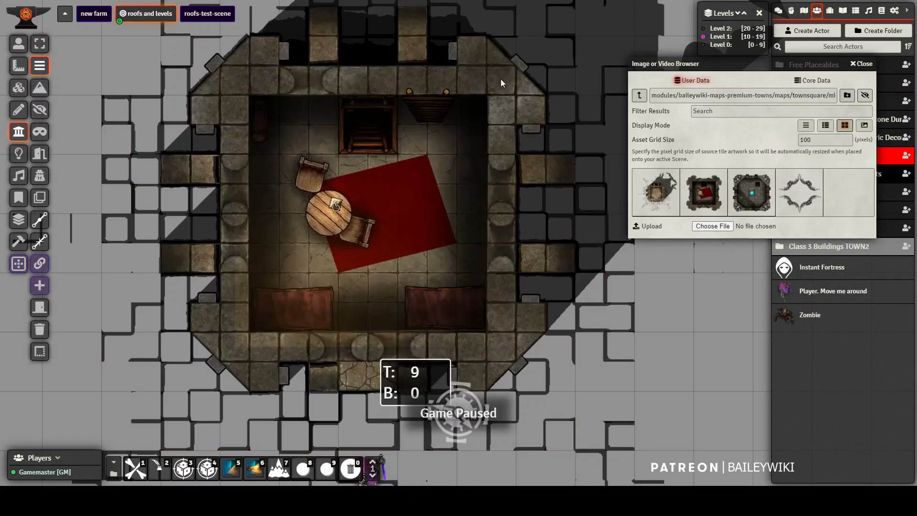
drag(501, 81, 507, 249)
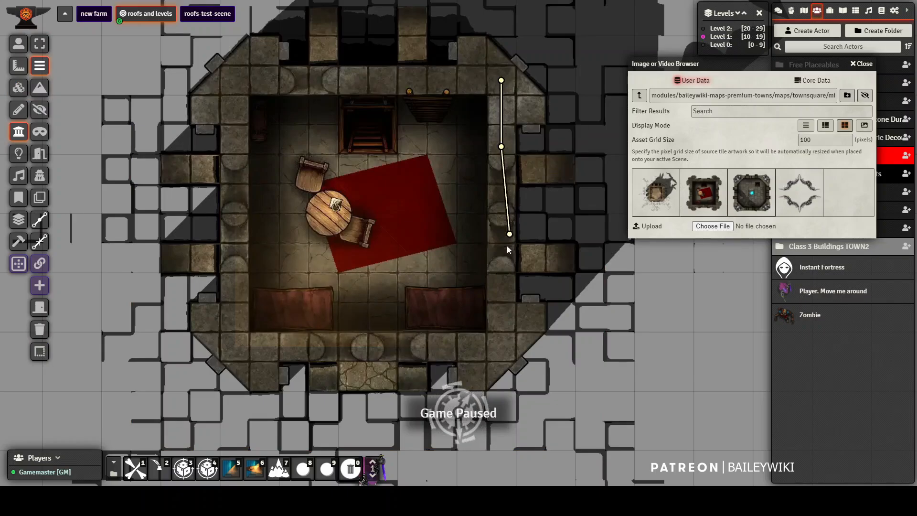
click(501, 274)
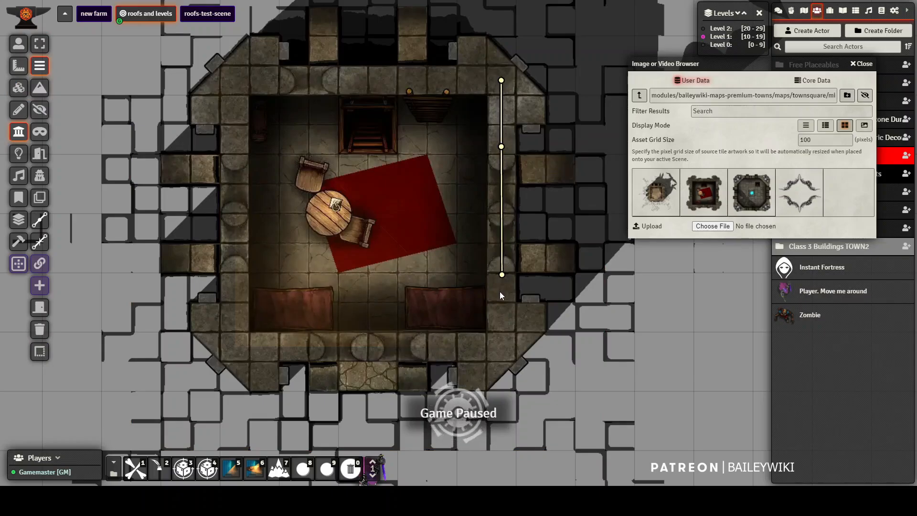
click(502, 348)
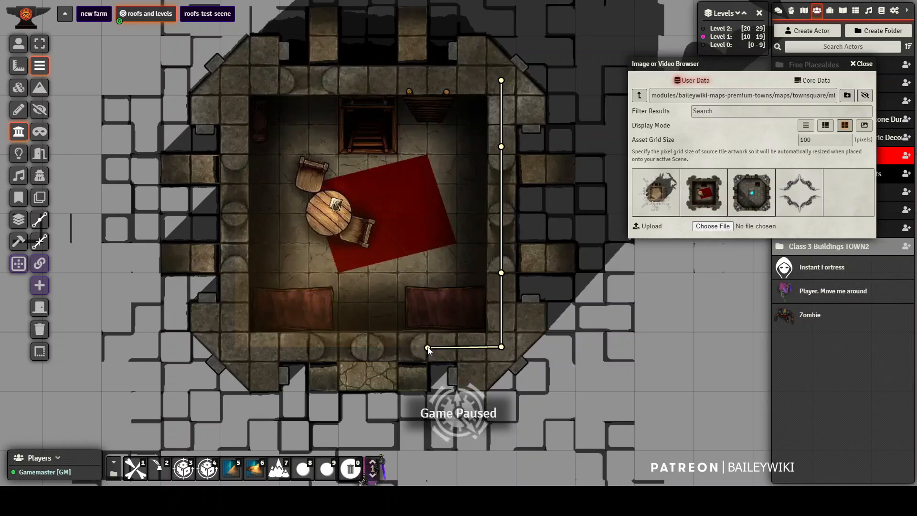
click(294, 349)
click(234, 347)
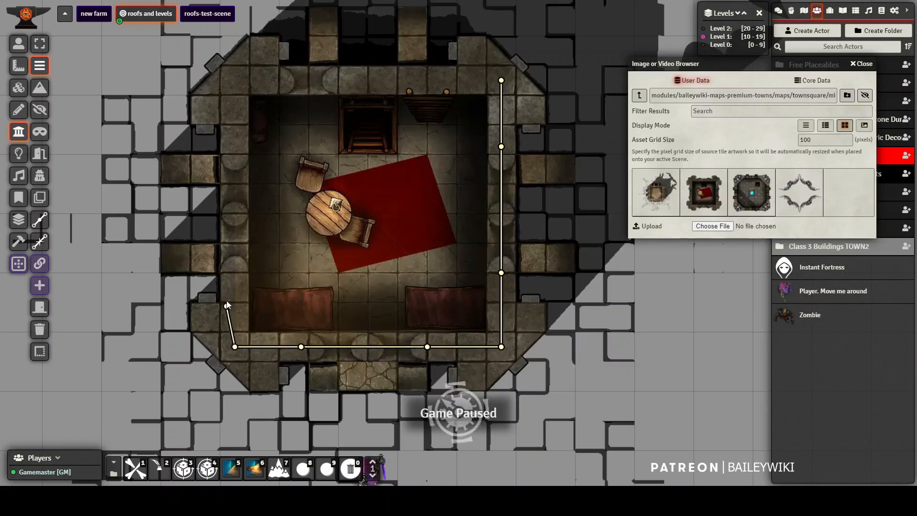
click(235, 273)
click(235, 146)
click(236, 80)
click(272, 81)
click(339, 81)
click(501, 81)
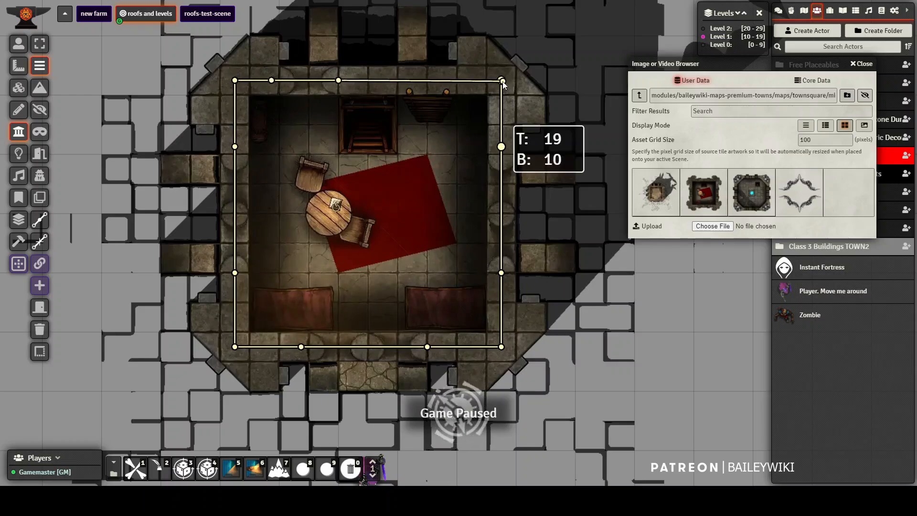
- Configure the four window segments of the Level 1 walls together so that they no longer restrict sight
click(256, 81)
click(334, 81)
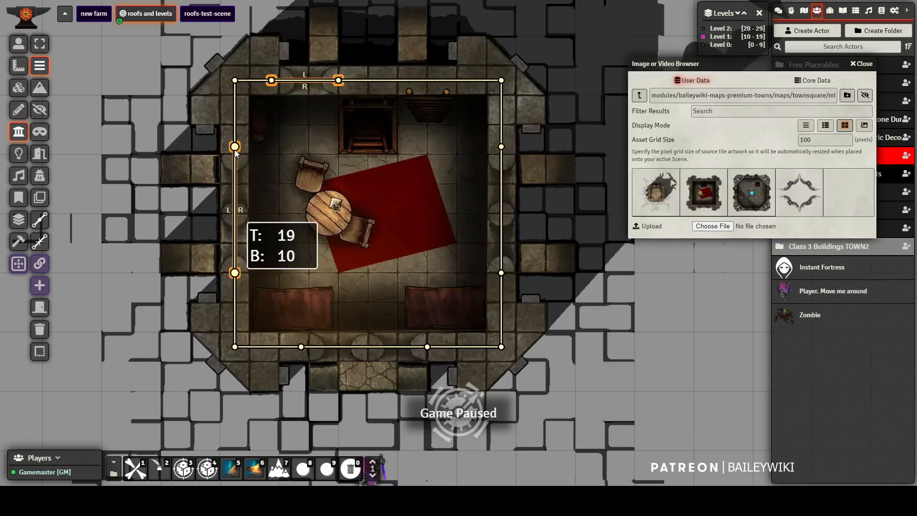
shift+click(234, 150)
shift+click(305, 347)
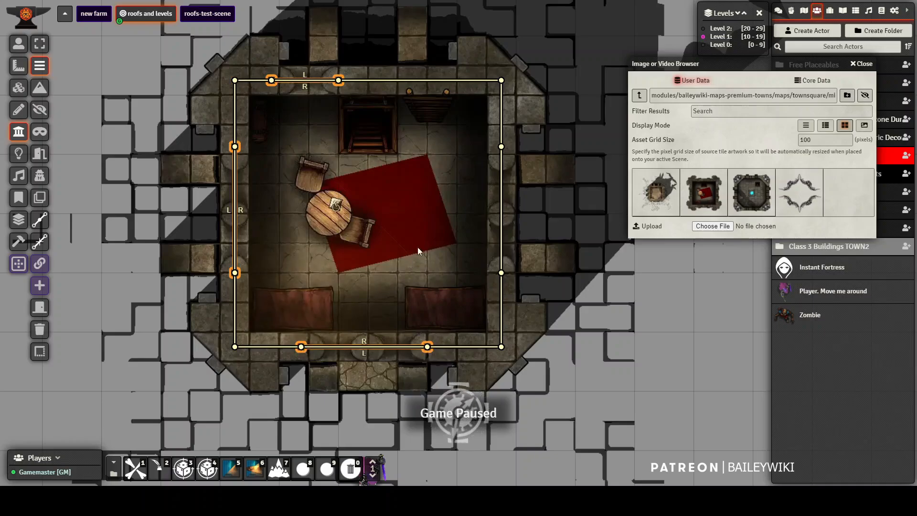
shift+click(501, 151)
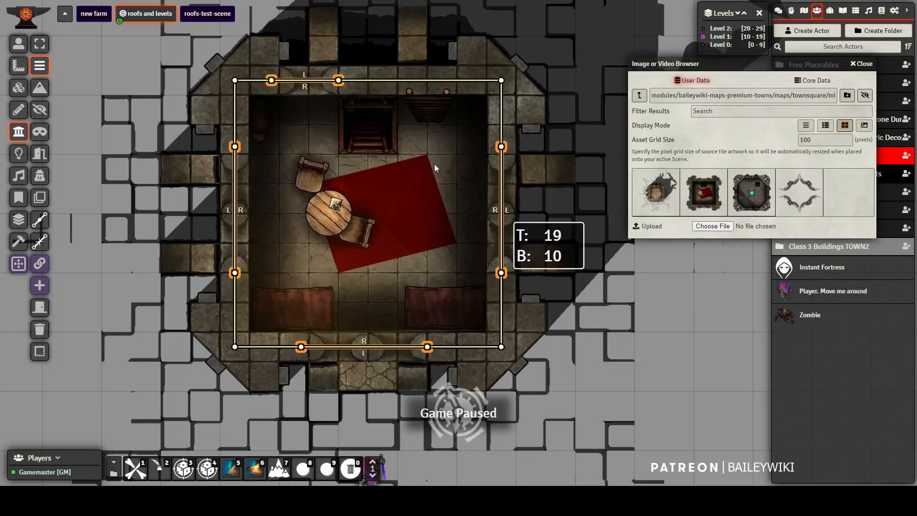
double_click(501, 155)
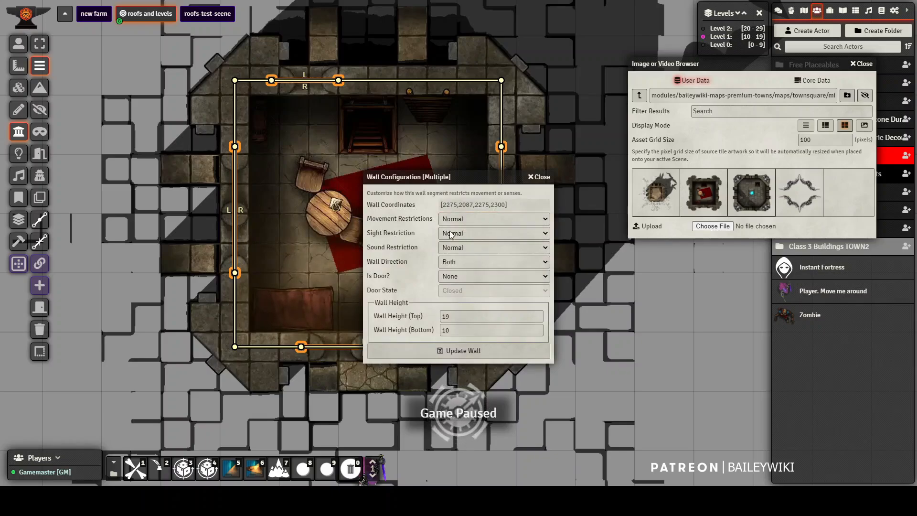
click(447, 352)
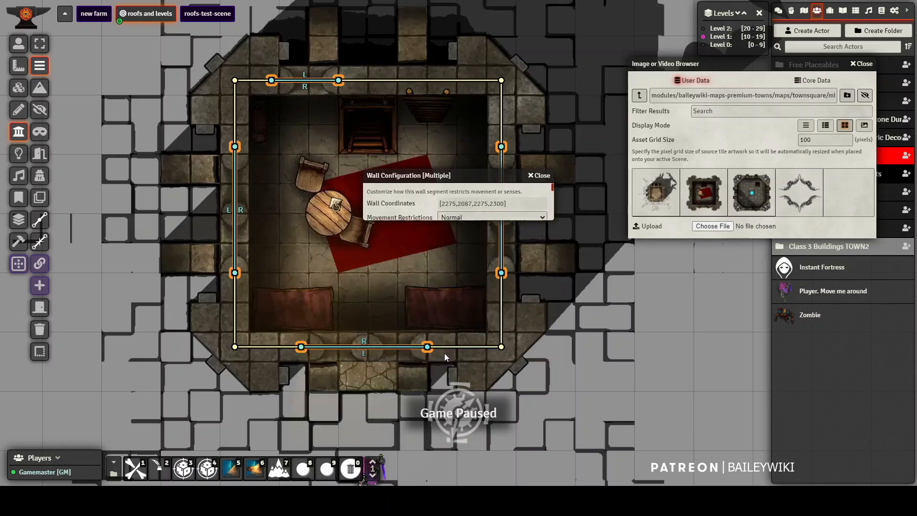
- Place a light over the table with about 13.12 dim radius, colour #c9c318, intensity 0.25 and Torch animation at speed 3
click(18, 153)
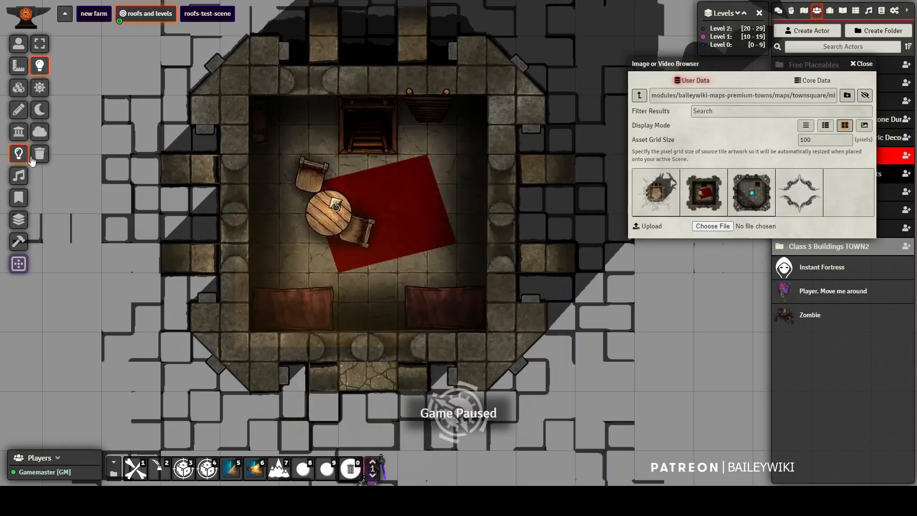
drag(338, 173, 338, 202)
double_click(338, 202)
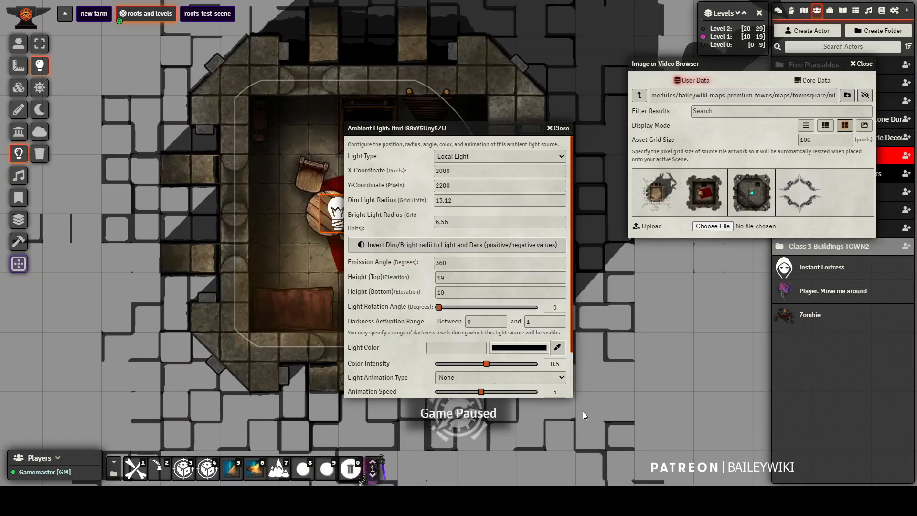
click(478, 372)
click(462, 364)
scroll(461, 370, down, 2)
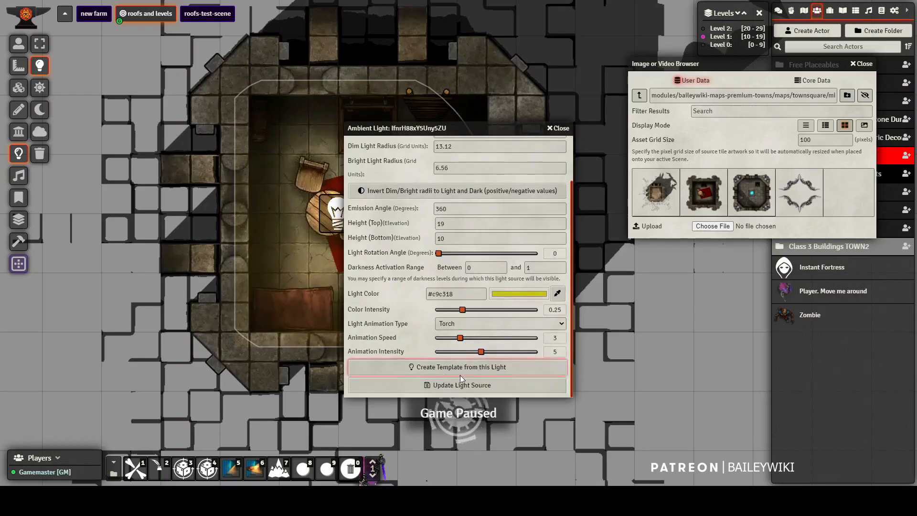
click(458, 381)
- Draw a rectangular Levels stair area over the upward ladder in the northeast corner of the Level 1 room
click(19, 110)
mouse_move(398, 99)
mouse_down()
mouse_move(443, 155)
mouse_move(458, 154)
mouse_up()
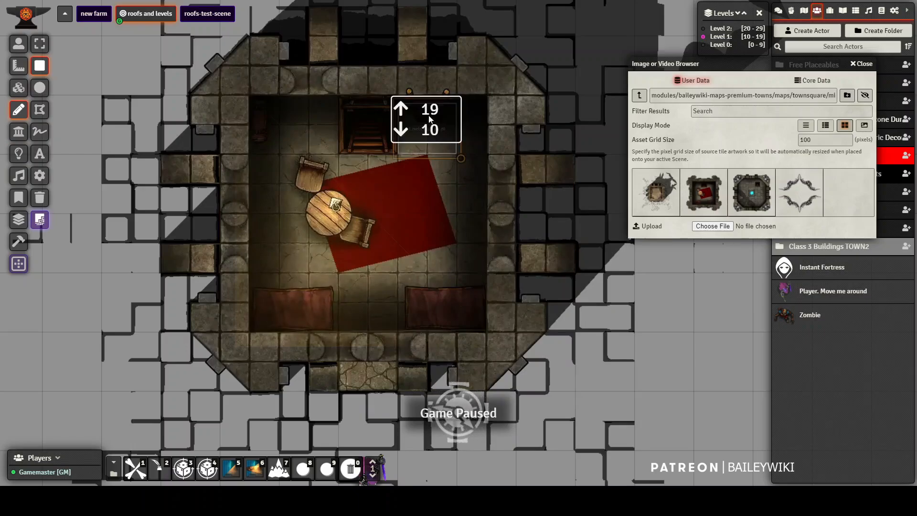
- Test the climb by walking the player token north from outside onto the first ladder, then east onto the new stair area
click(25, 43)
scroll(312, 260, down, 3)
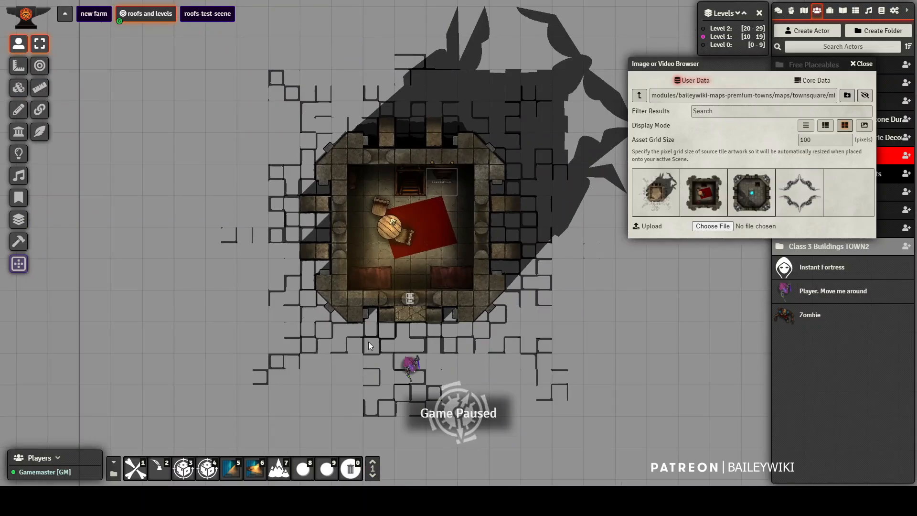
click(410, 375)
key(Up)
key(Up)
key(Up)
key(Up)
key(Up)
key(Up)
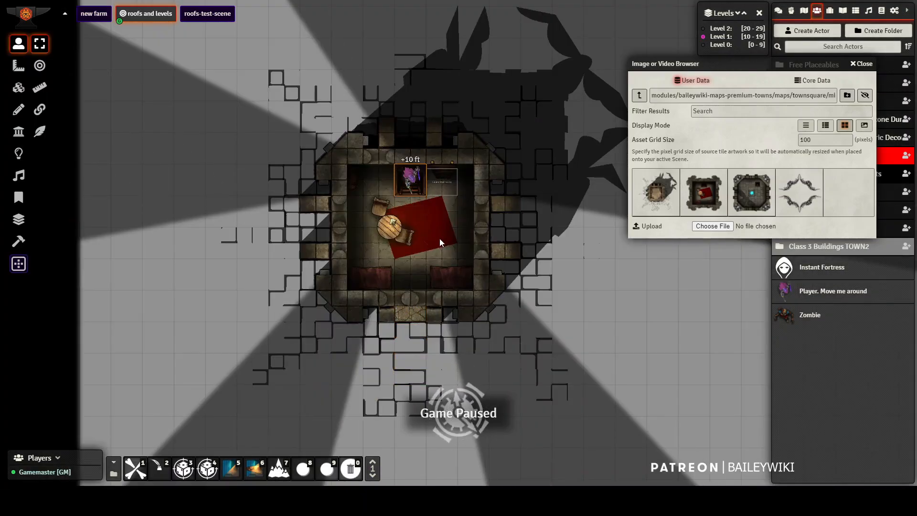
key(Down)
key(Right)
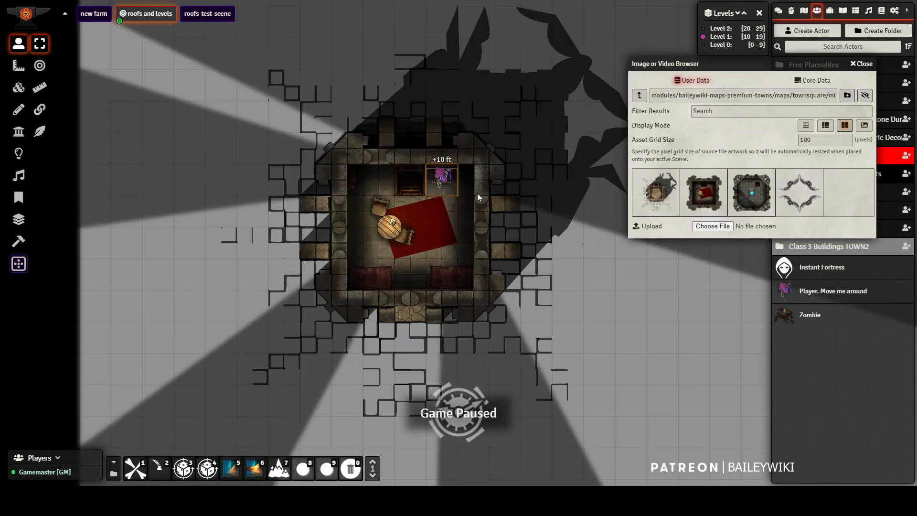
- Walk the player token back west to the first ladder and south out of the tower
key(Left)
key(Down)
key(Down)
key(Down)
key(Down)
key(Down)
key(Down)
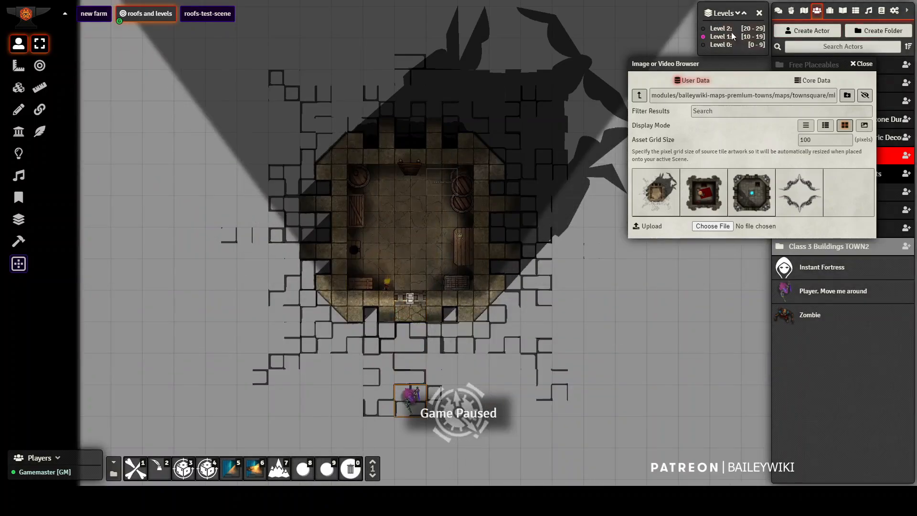
- Place the rooftop tile with the blue crystal from the image browser and align it over the tower
scroll(455, 153, up, 3)
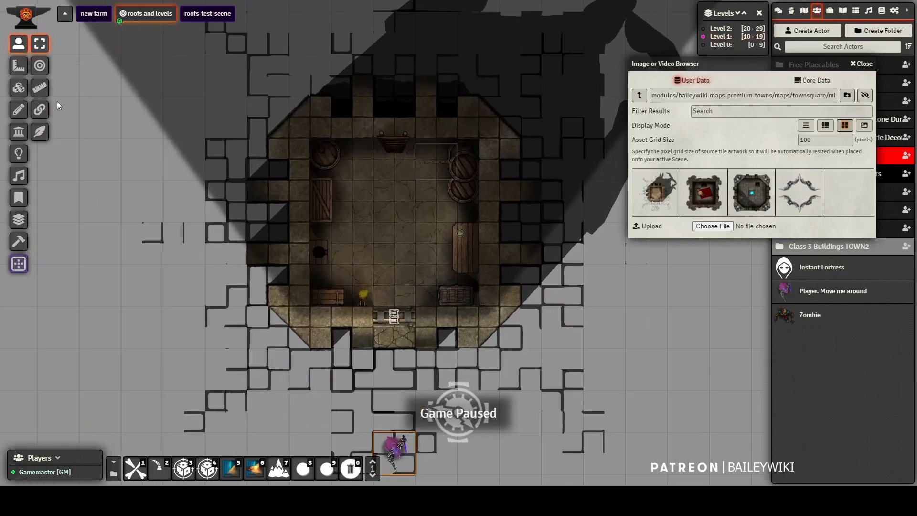
click(18, 94)
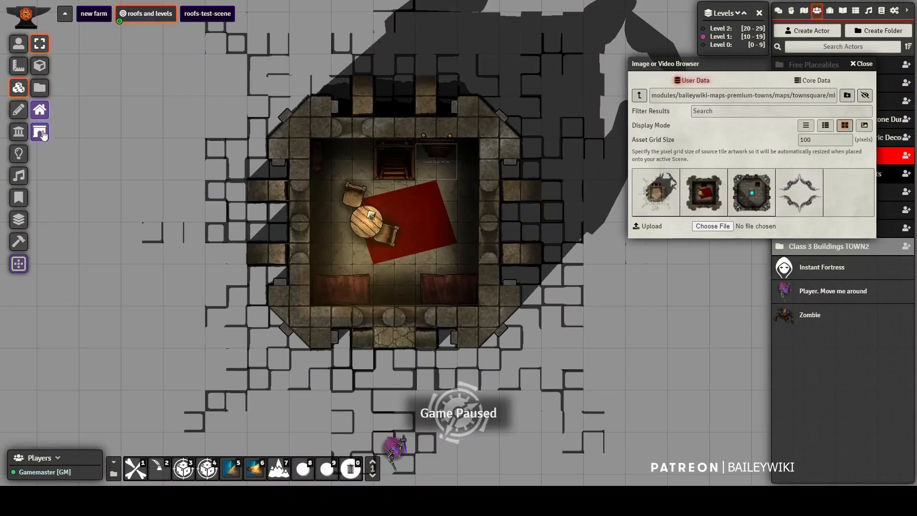
click(19, 219)
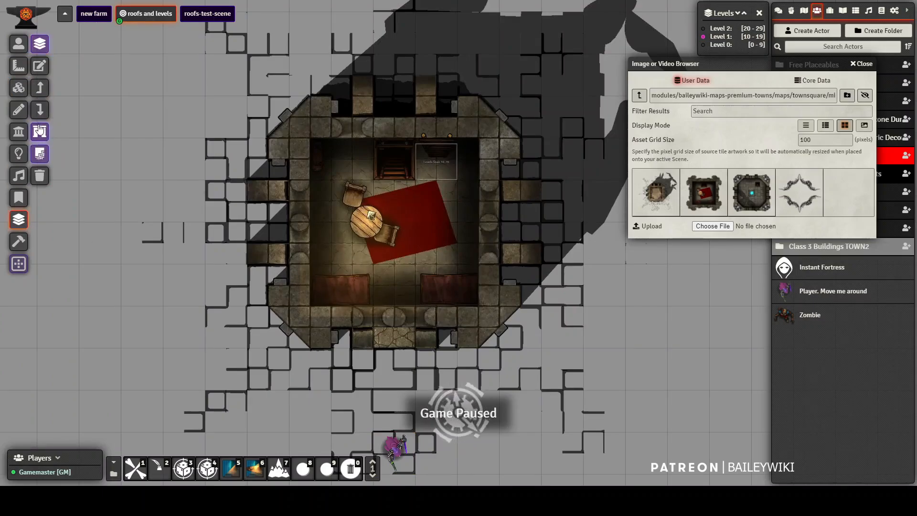
click(17, 88)
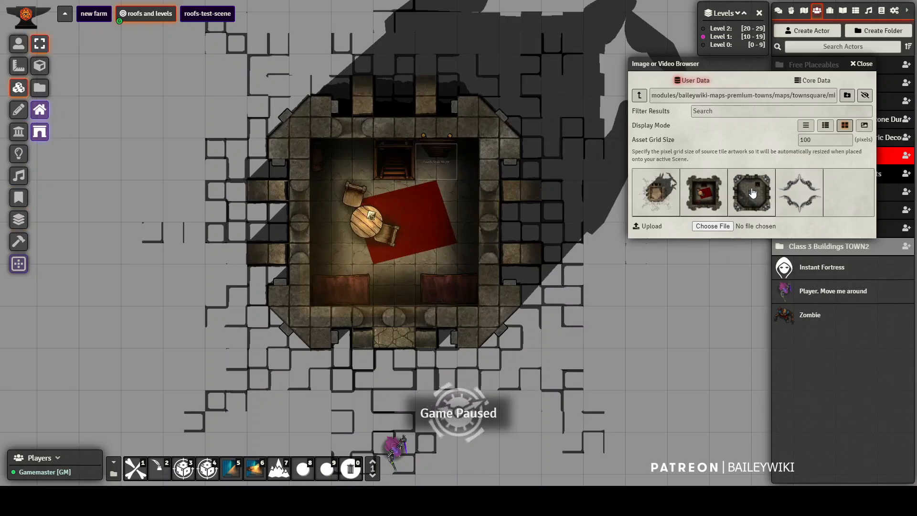
drag(401, 232, 406, 227)
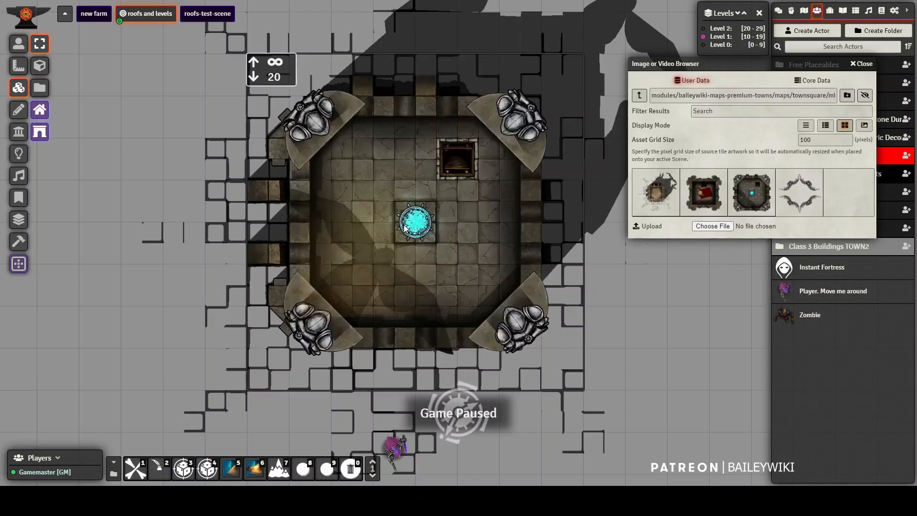
click(391, 229)
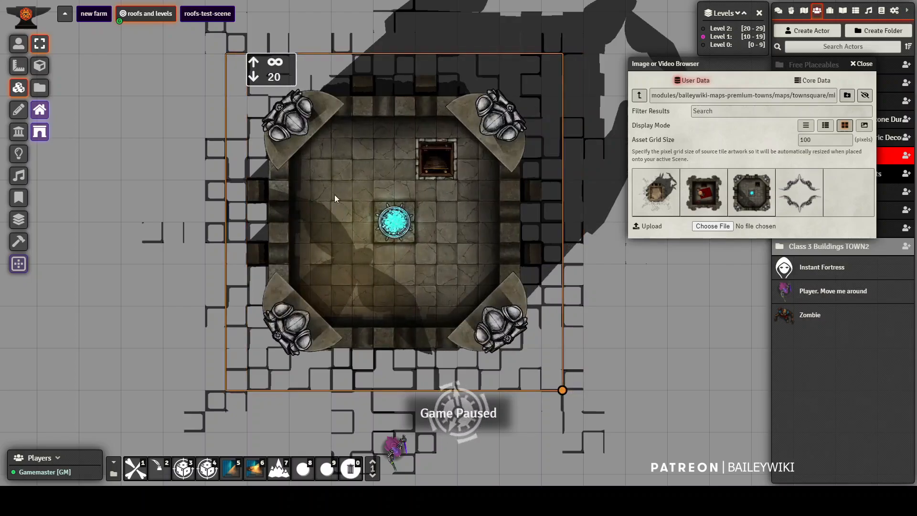
- Set the rooftop tile's Better Roof Mode to Show (Show Tile Through Fog) and update the tile
double_click(358, 205)
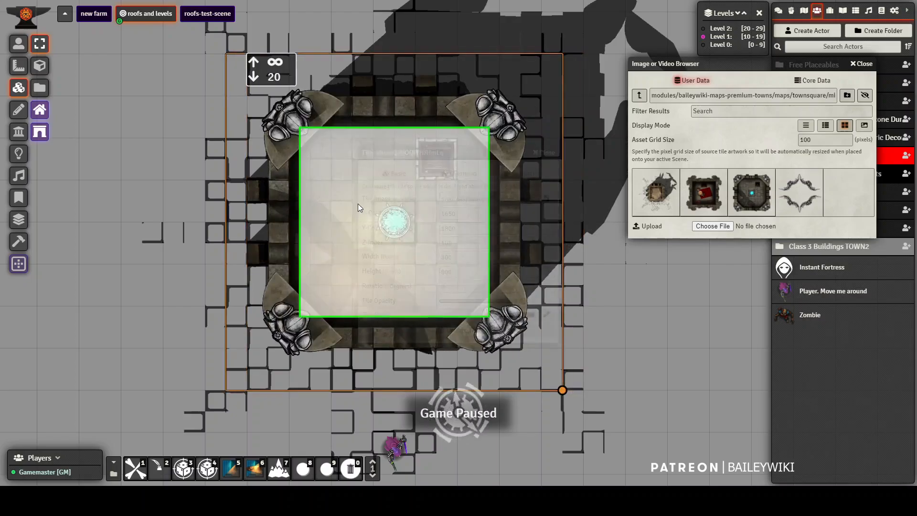
click(460, 174)
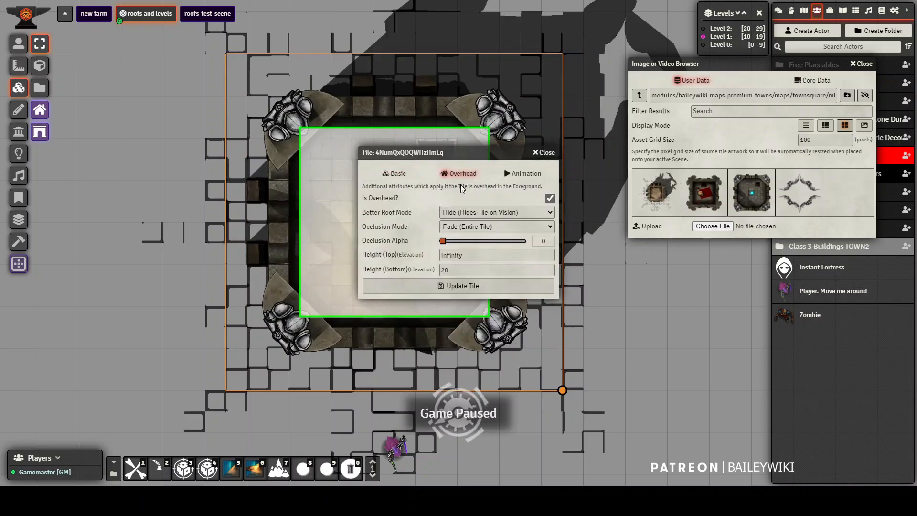
click(484, 211)
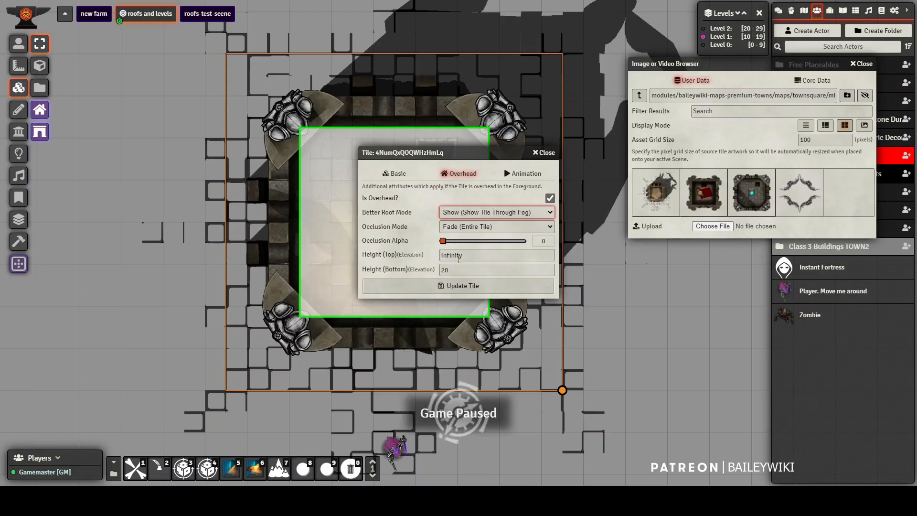
click(460, 287)
- Select the player token south of the tower and walk it north to the entrance doorway
click(14, 44)
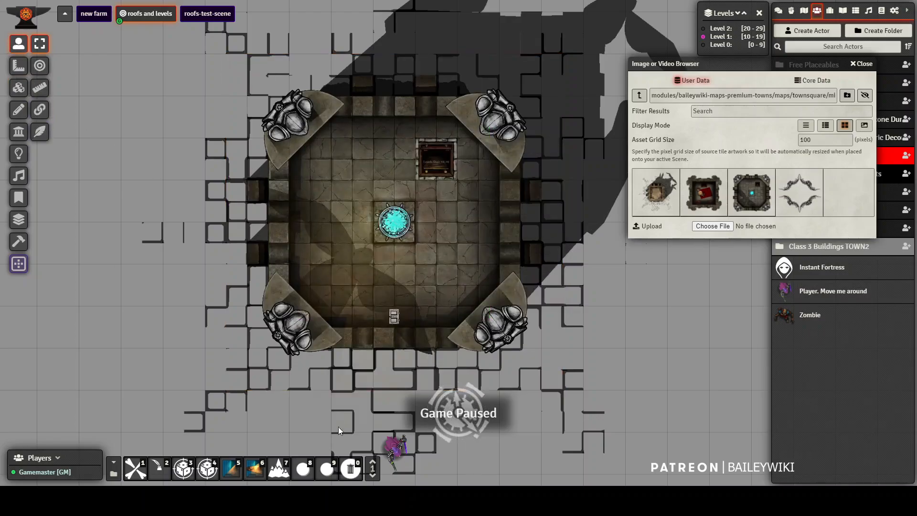
click(400, 453)
key(Up)
key(Up)
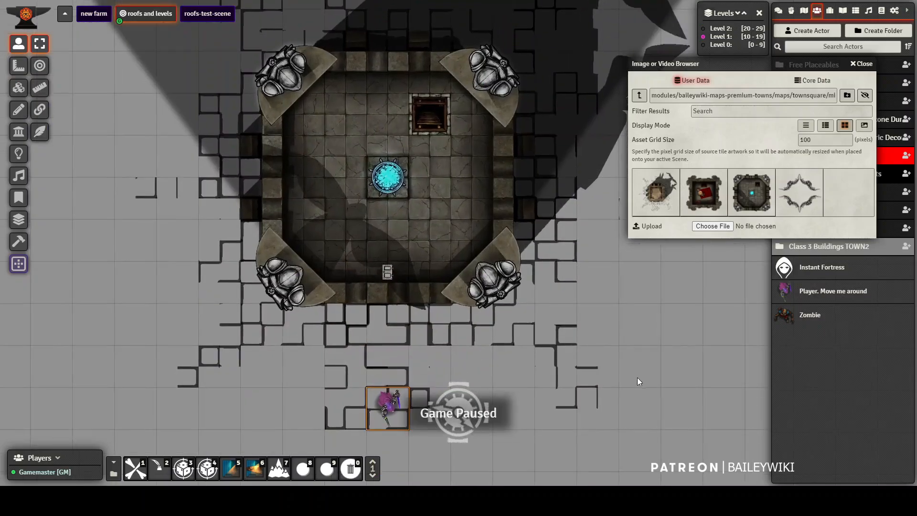
key(Down)
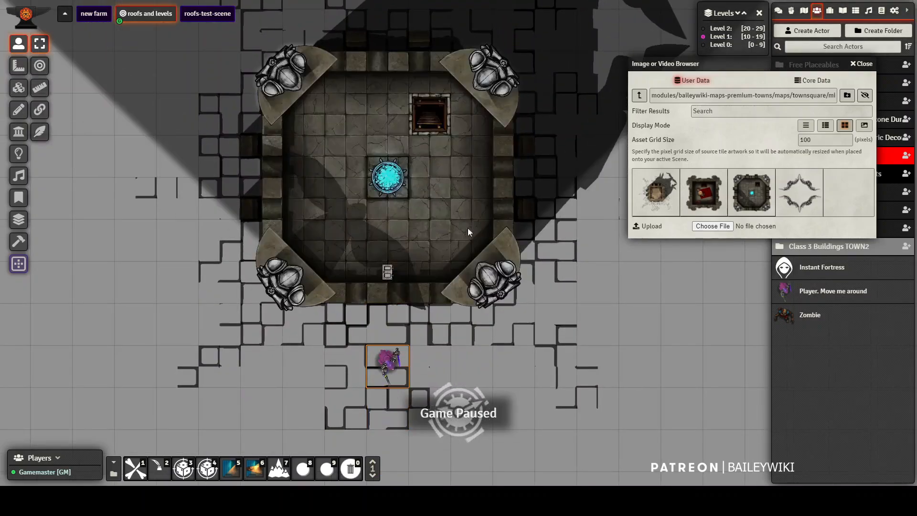
key(Up)
key(Up)
key(Up)
key(Up)
key(Up)
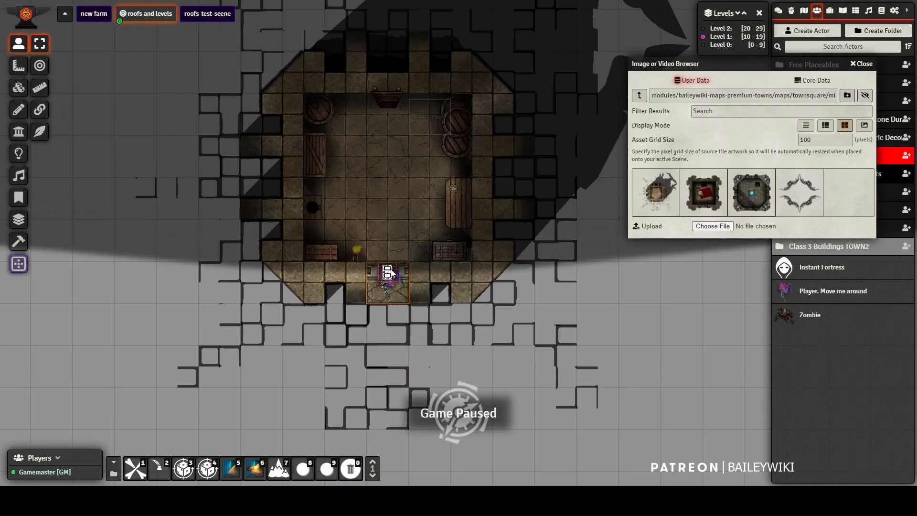
- Walk the player token up the first ladder, east onto the stair area and out onto the rooftop beside the opening
key(Up)
key(Right)
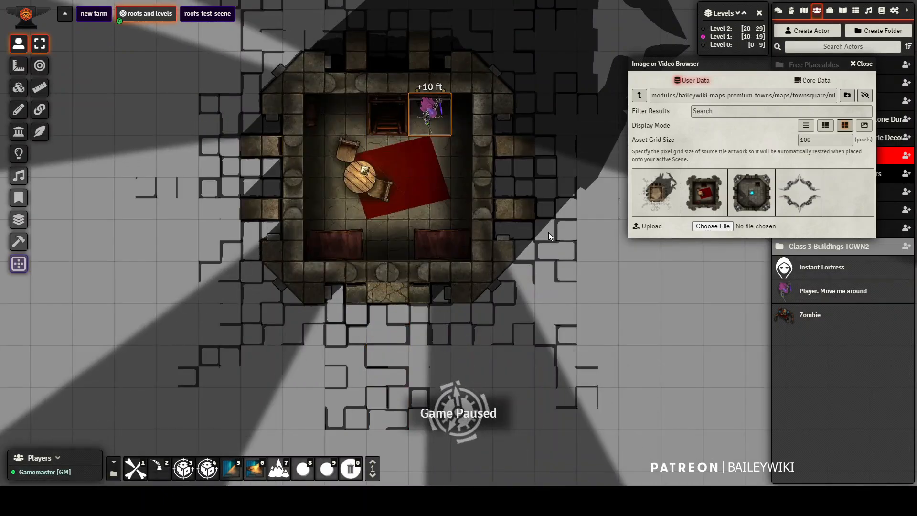
key(Down)
key(Down)
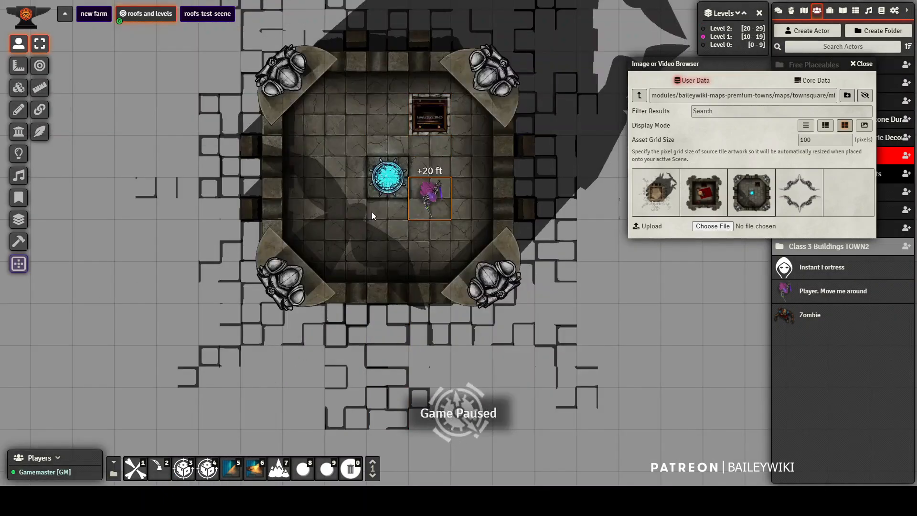
key(Up)
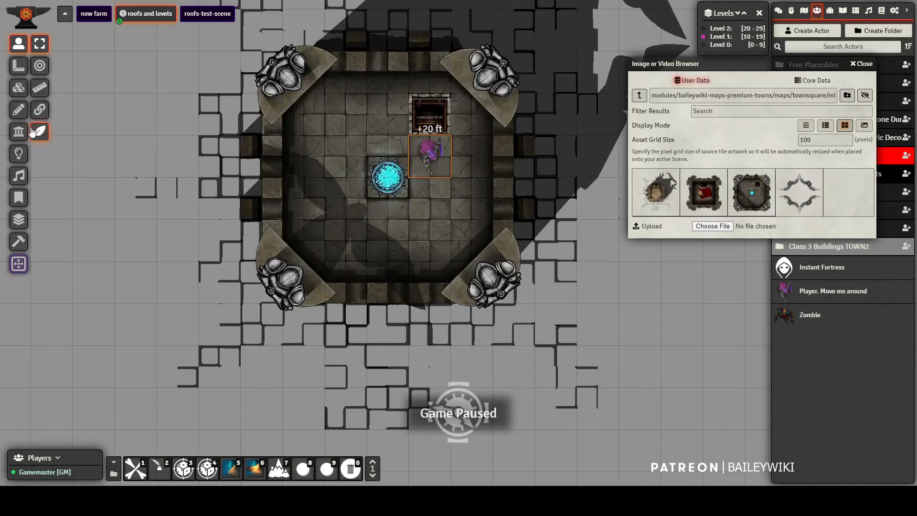
- Add an ambient light on Level 2 at the tower's centre with dim radius 13.34, bright radius 6.67 and light color #3b22b9
click(19, 152)
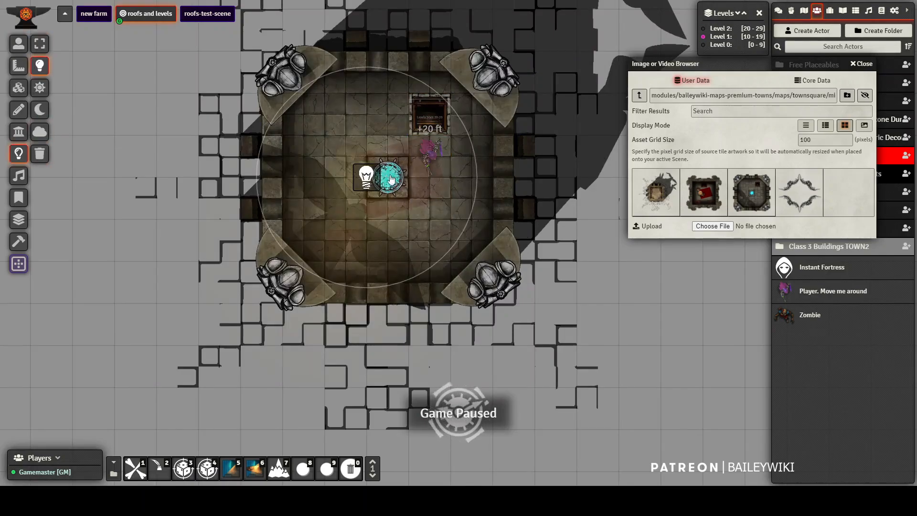
click(731, 29)
drag(386, 174, 461, 253)
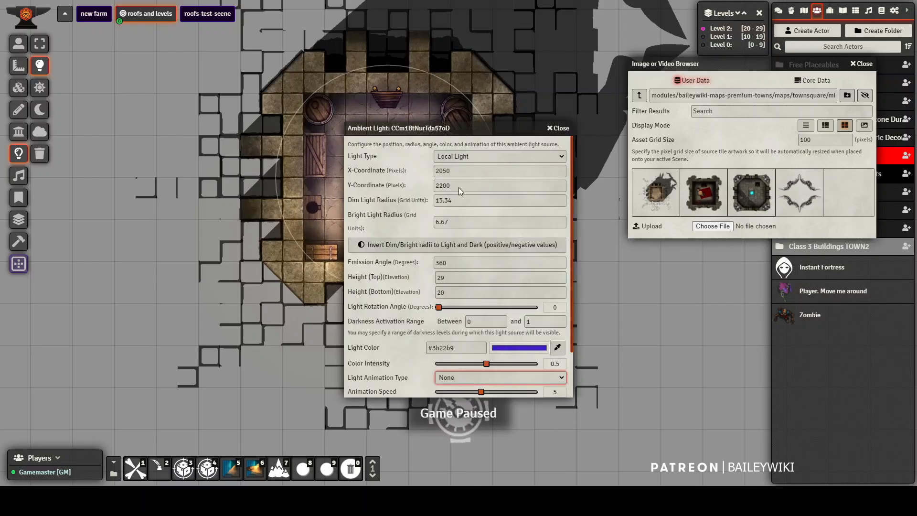
scroll(459, 187, down, 2)
click(457, 382)
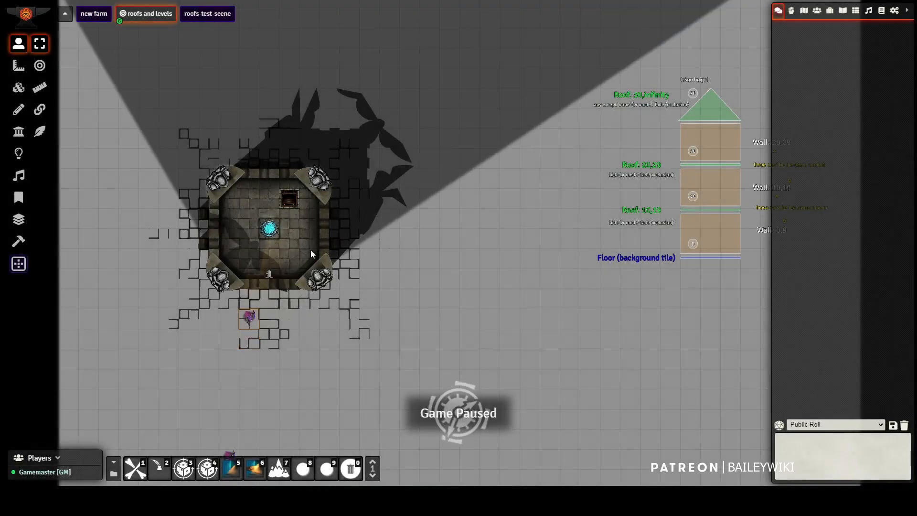
- Walk the player token two squares further south of the tower and close the entrance door
scroll(279, 329, up, 8)
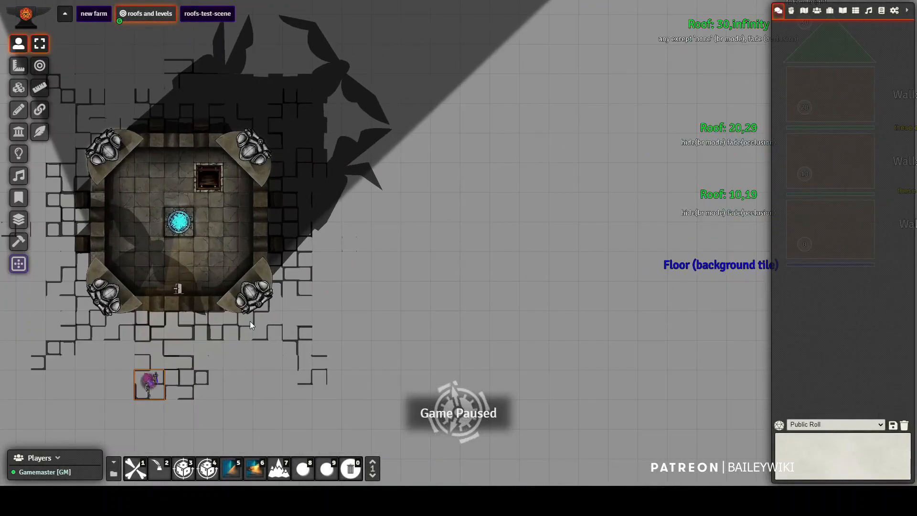
drag(251, 321, 512, 308)
key(Down)
key(Down)
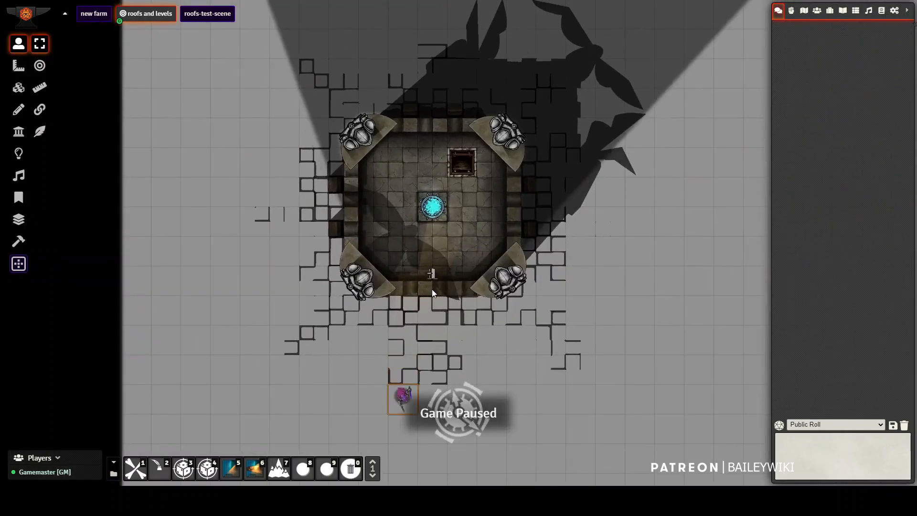
click(432, 274)
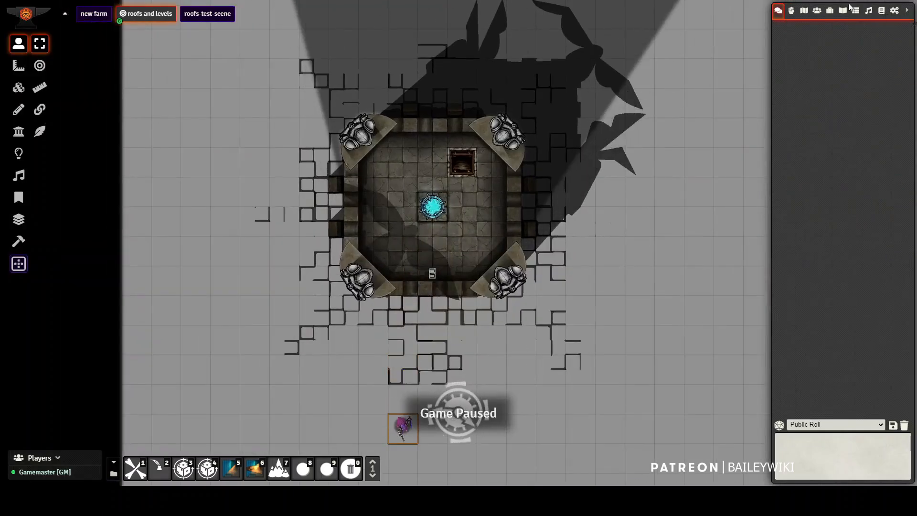
- Search the actors for "util" and place a UTILITY Control Token Dot in the scene just northeast of the tower
click(817, 10)
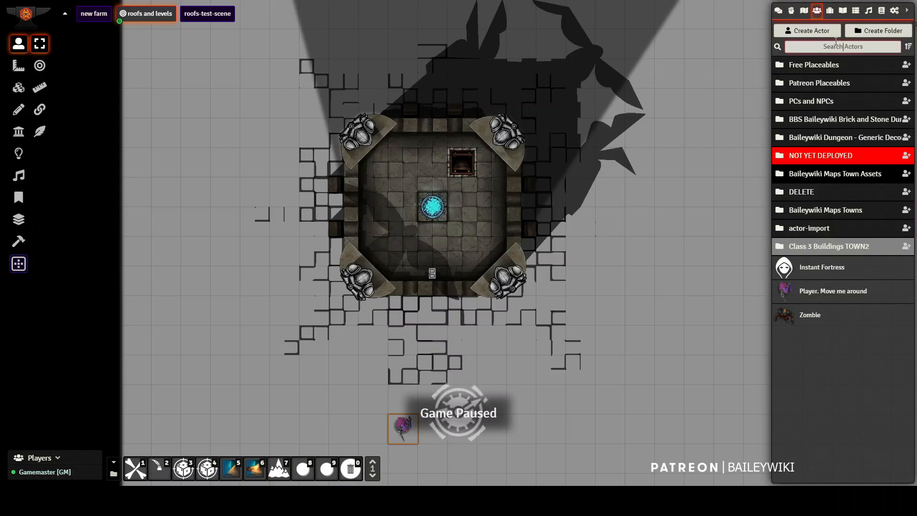
click(836, 45)
text(util)
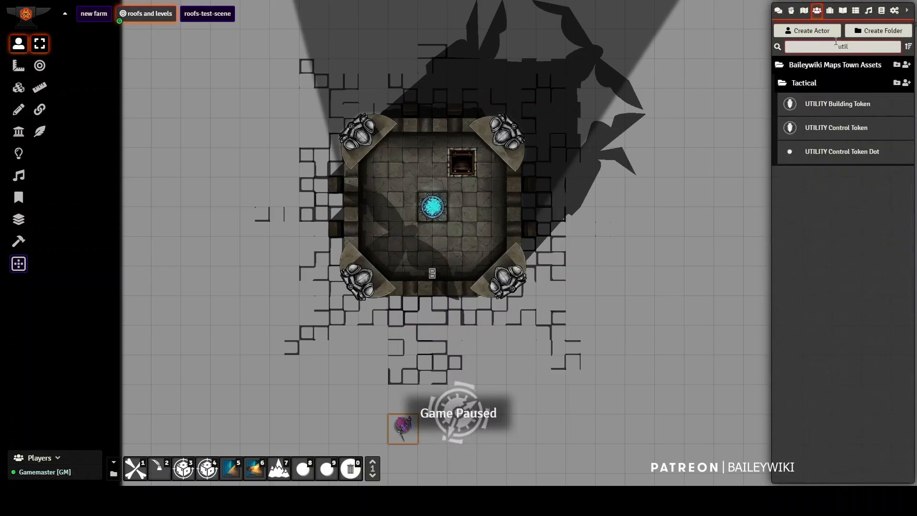
drag(850, 157, 656, 93)
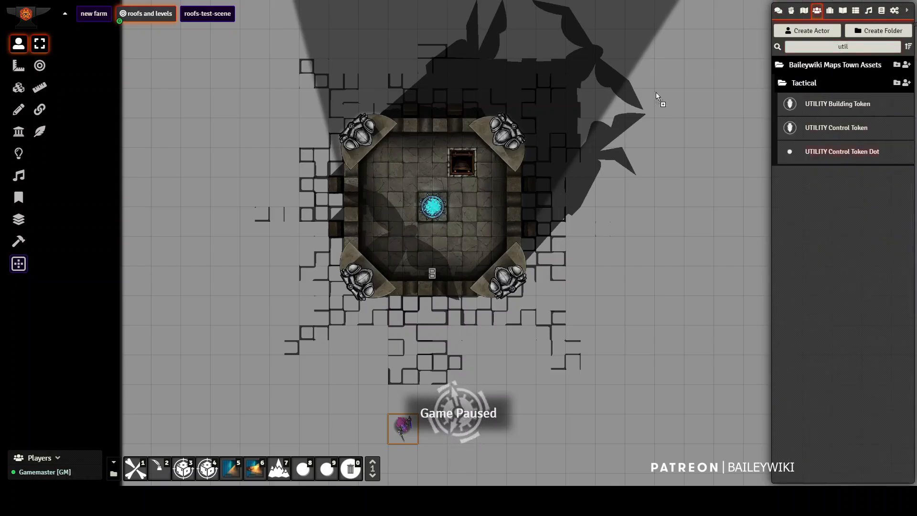
drag(583, 75, 580, 76)
- Rename the placed control token as fortress and update it
right_click(578, 77)
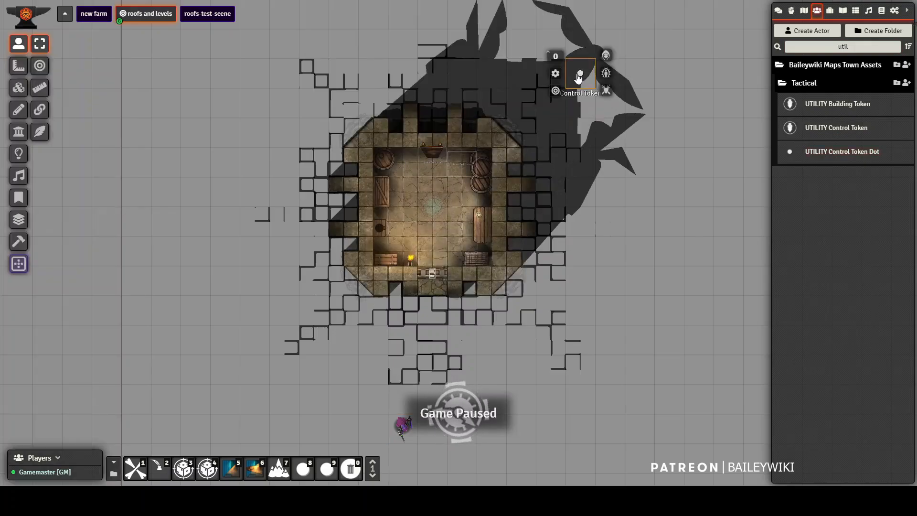
double_click(578, 77)
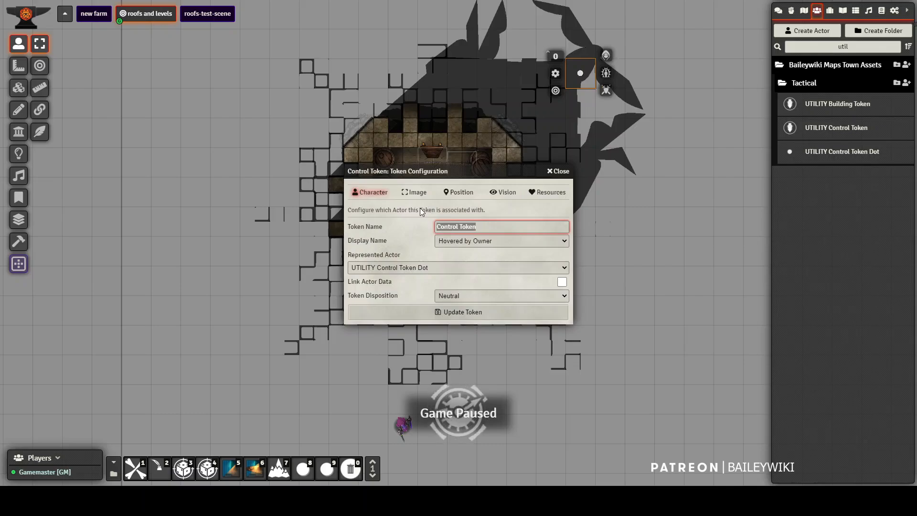
text(tower)
key(Return)
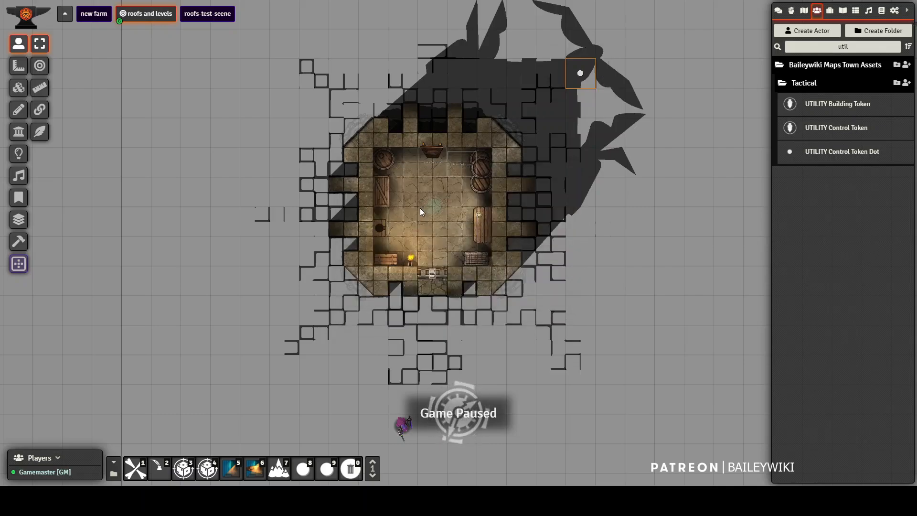
- Select the tower's elements across all layers and attach them to the fortress token
right_click(592, 71)
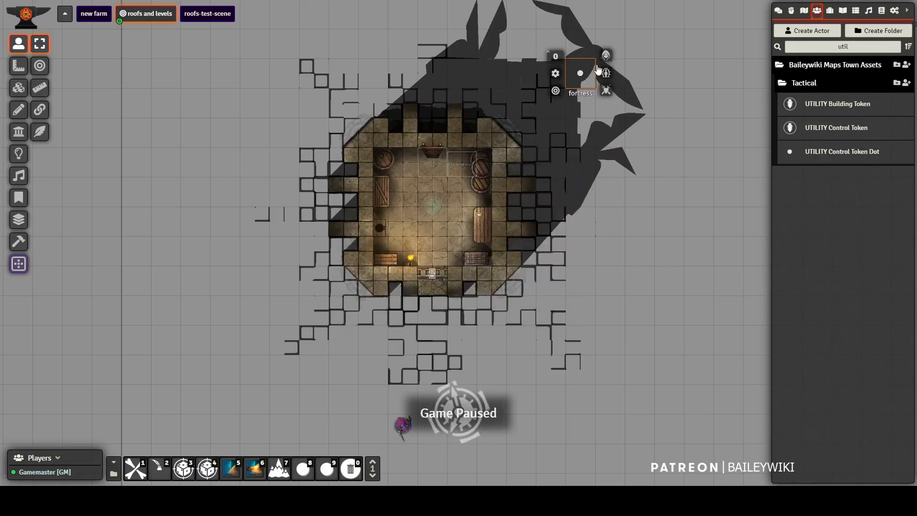
scroll(643, 315, down, 3)
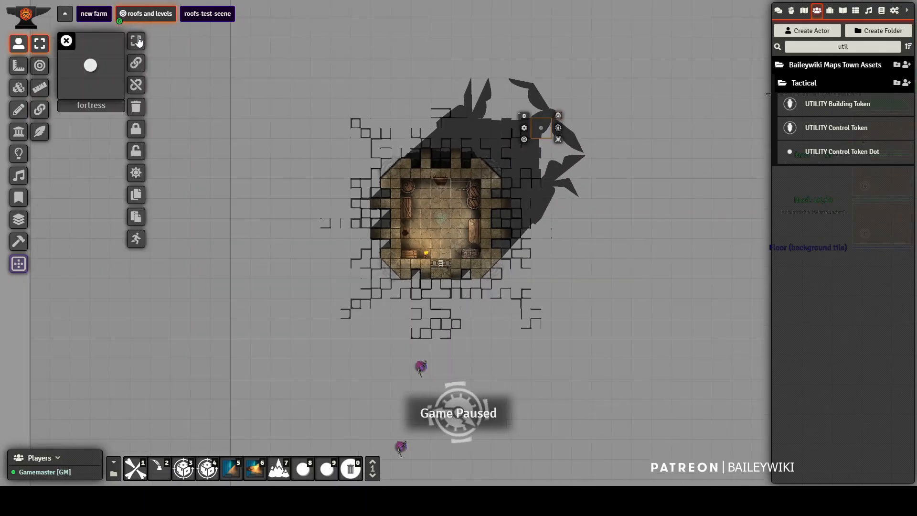
click(134, 42)
click(275, 77)
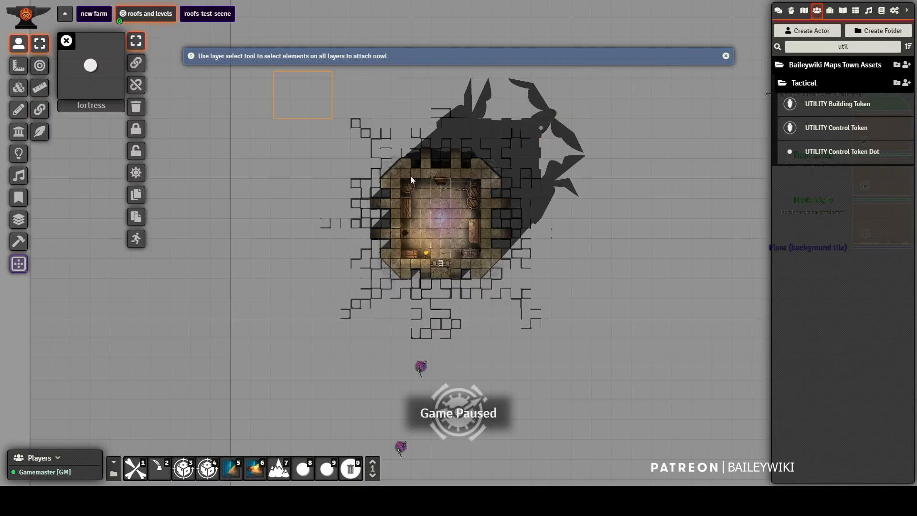
drag(596, 367, 639, 347)
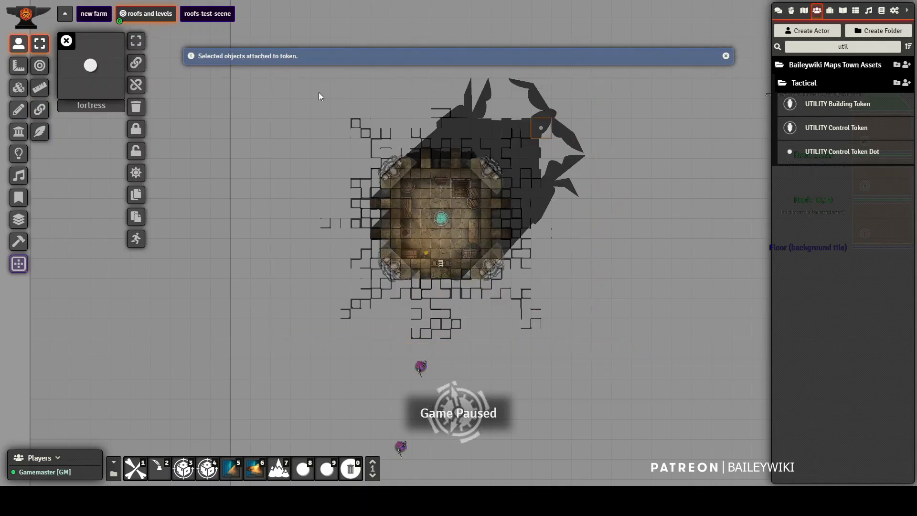
click(67, 41)
- Move the fortress token two squares east to test its attachments, check the tiles layer, and move the token back
scroll(401, 146, up, 4)
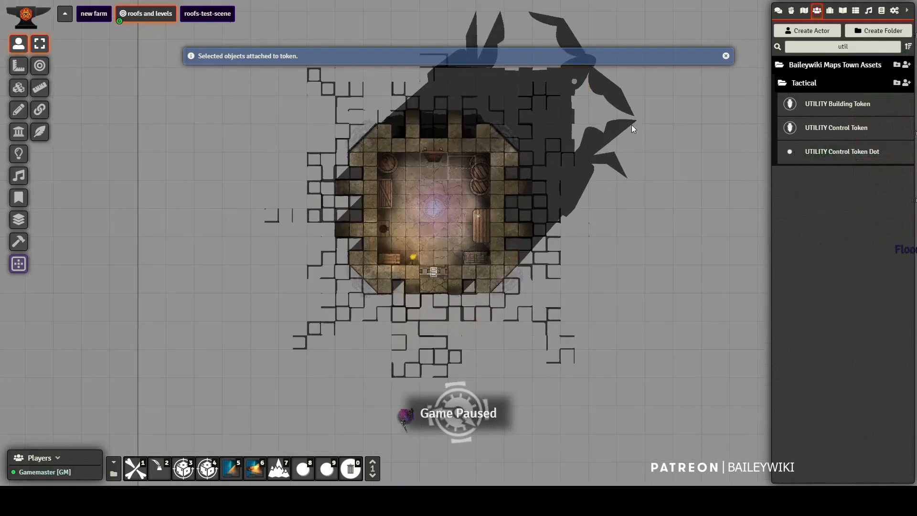
drag(620, 79, 621, 78)
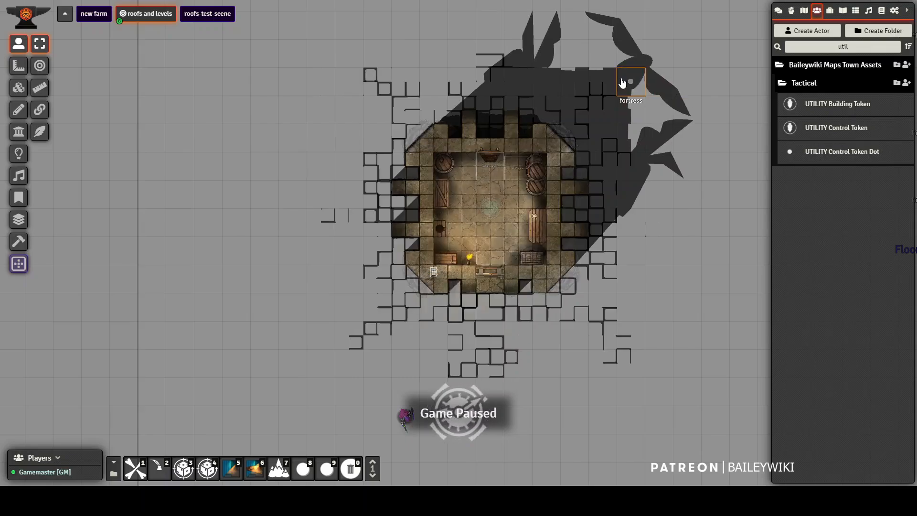
click(18, 87)
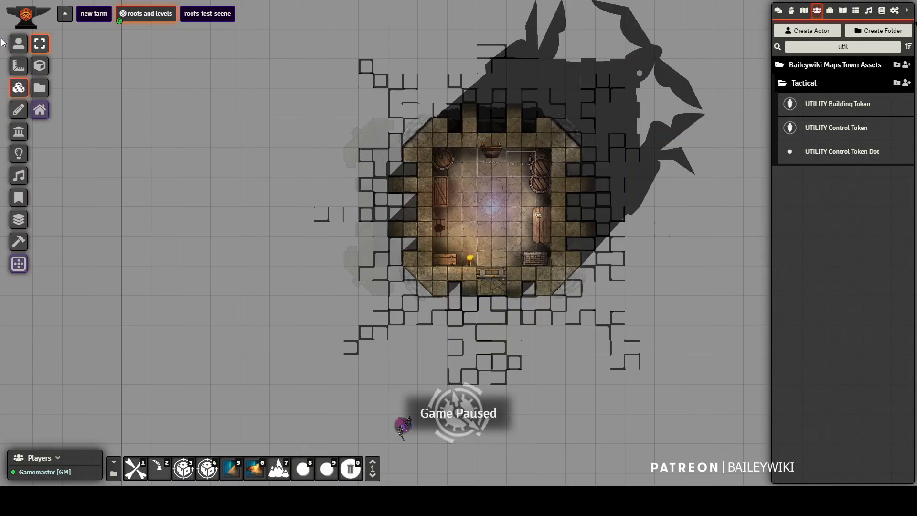
click(18, 43)
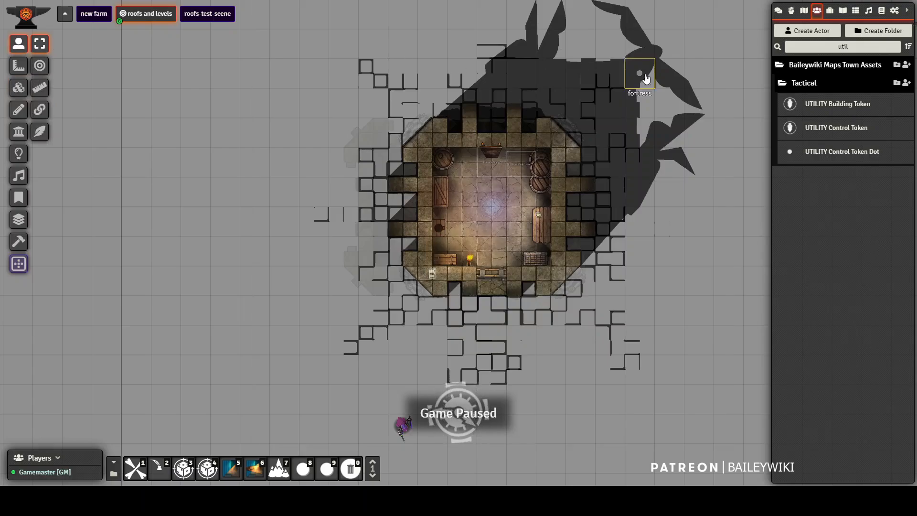
drag(645, 75, 579, 71)
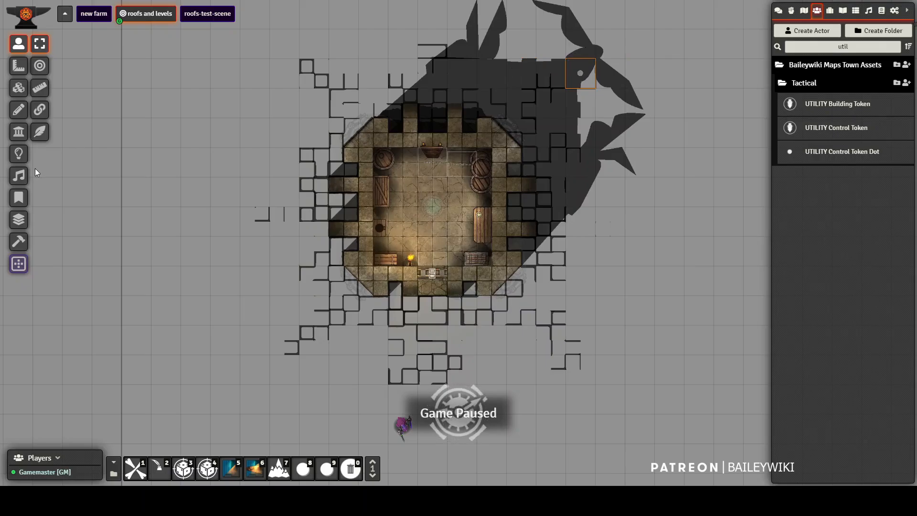
- Attach the upper-floor and rooftop tiles to the fortress token, keeping the rooftop tile aligned over the tower
click(40, 110)
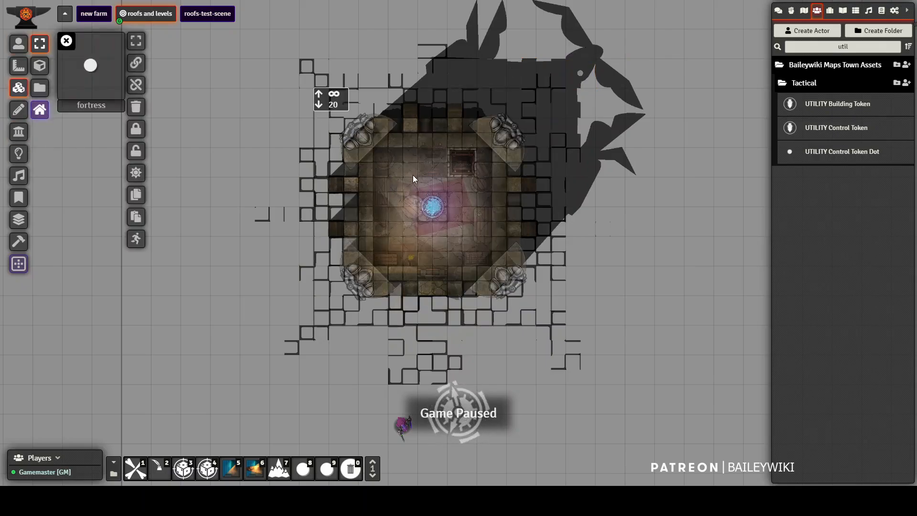
drag(414, 176, 525, 193)
key(ctrl+z)
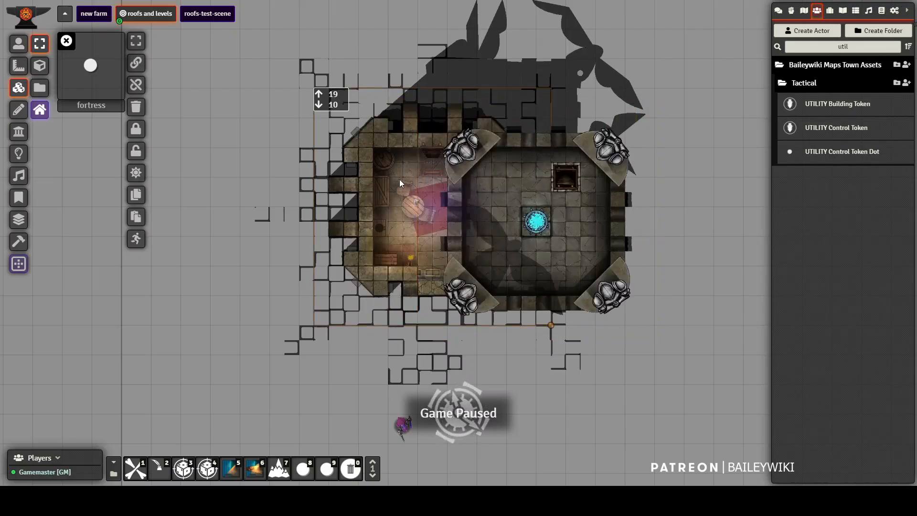
click(136, 63)
drag(572, 254, 484, 250)
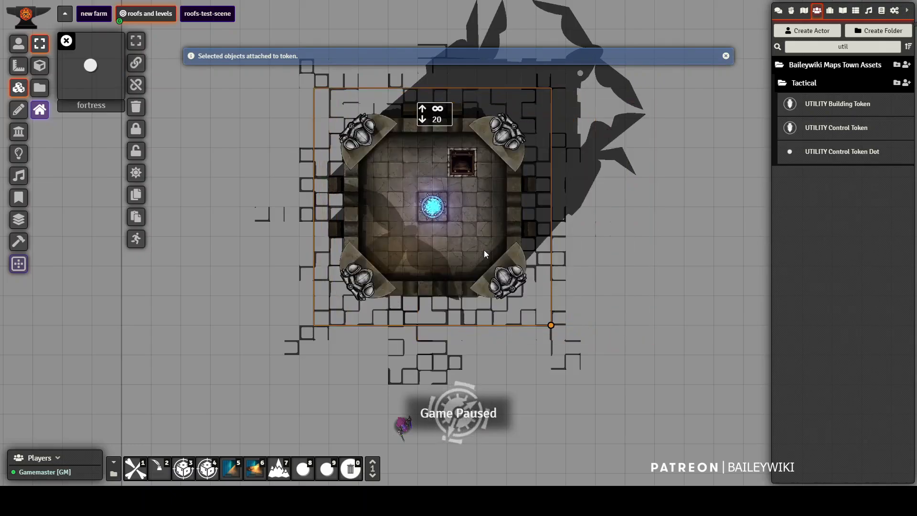
click(66, 41)
click(19, 43)
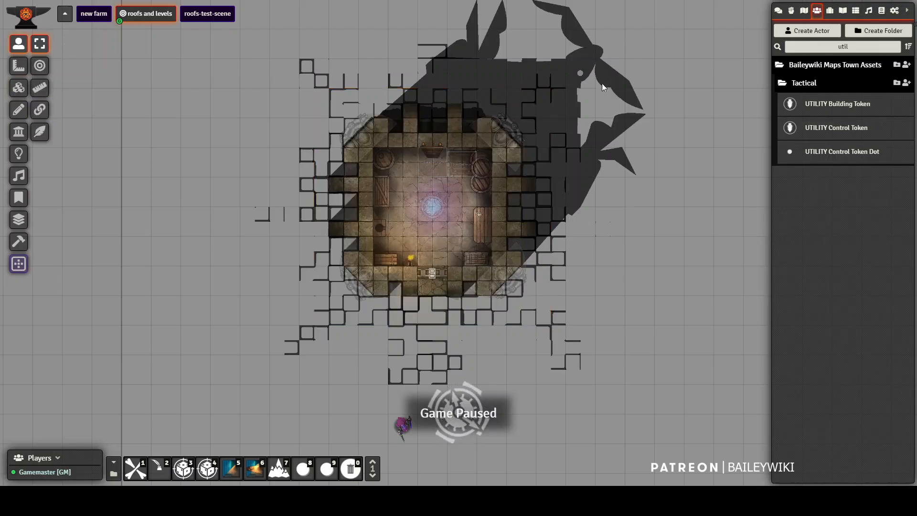
- Move the fortress token two squares east with its tower and bring the player token to just outside the entrance
drag(580, 73, 639, 74)
scroll(572, 242, down, 5)
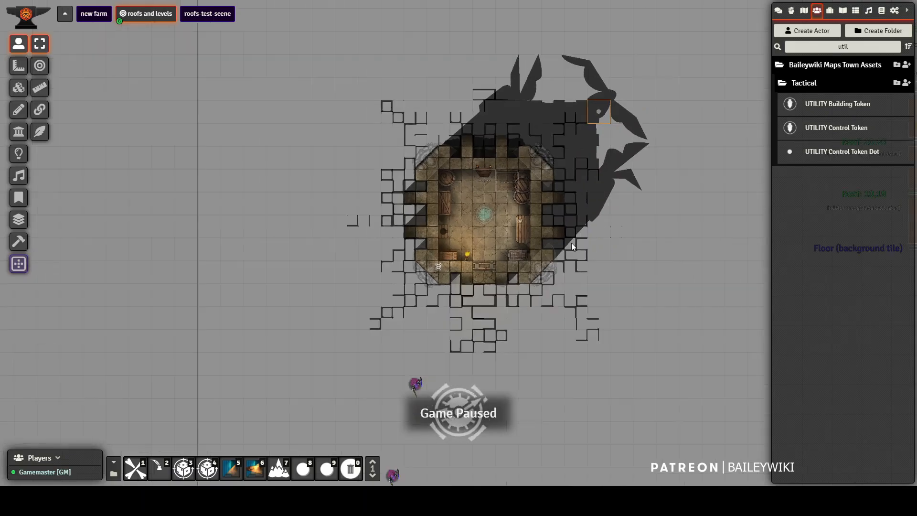
drag(414, 392, 489, 298)
key(Up)
key(Up)
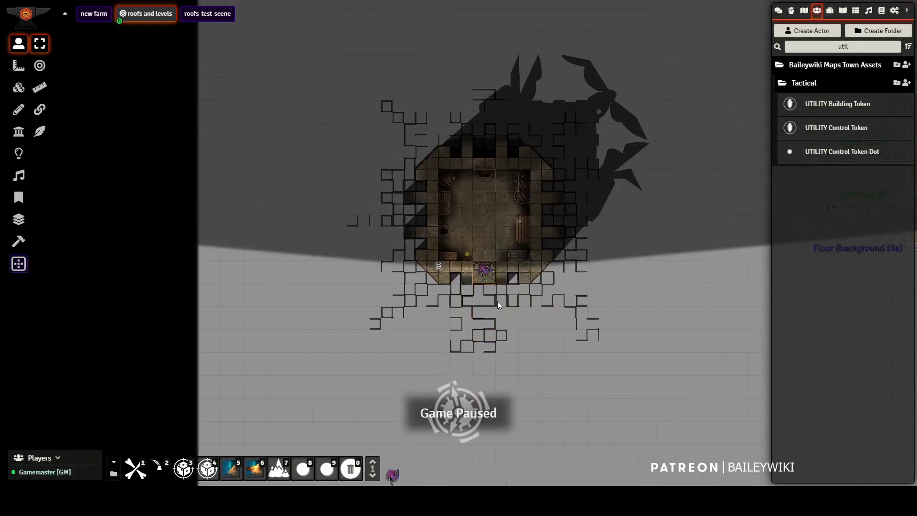
key(Down)
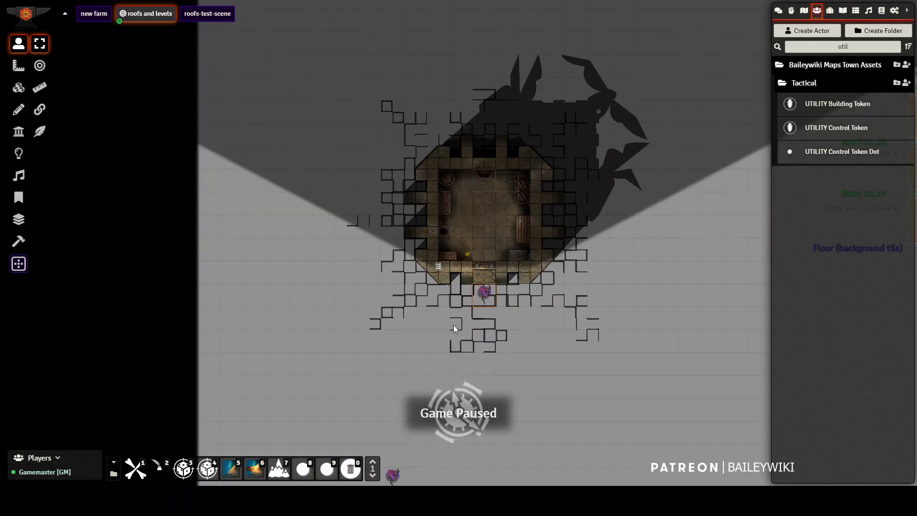
- Open the entrance door and walk the player token north through the ground floor and up the first ladder
scroll(447, 318, up, 3)
drag(423, 289, 504, 288)
key(Up)
key(Up)
key(Up)
key(Up)
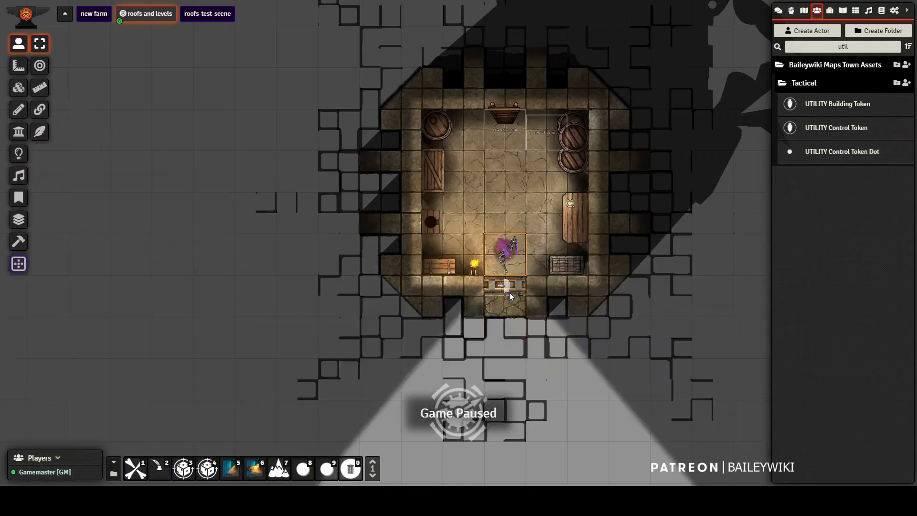
key(Up)
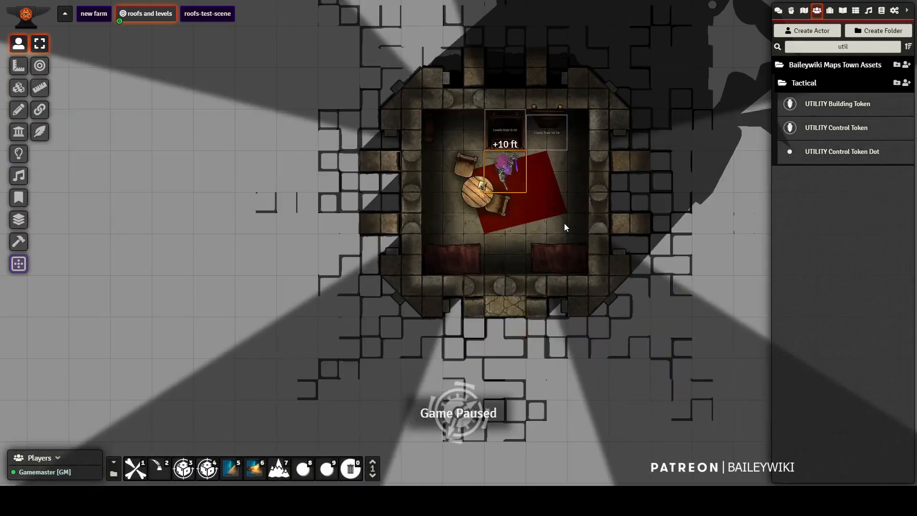
- Walk the player token up the second ladder onto the rooftop beside the blue crystal and back down to the middle level
key(Right)
key(Down)
key(Down)
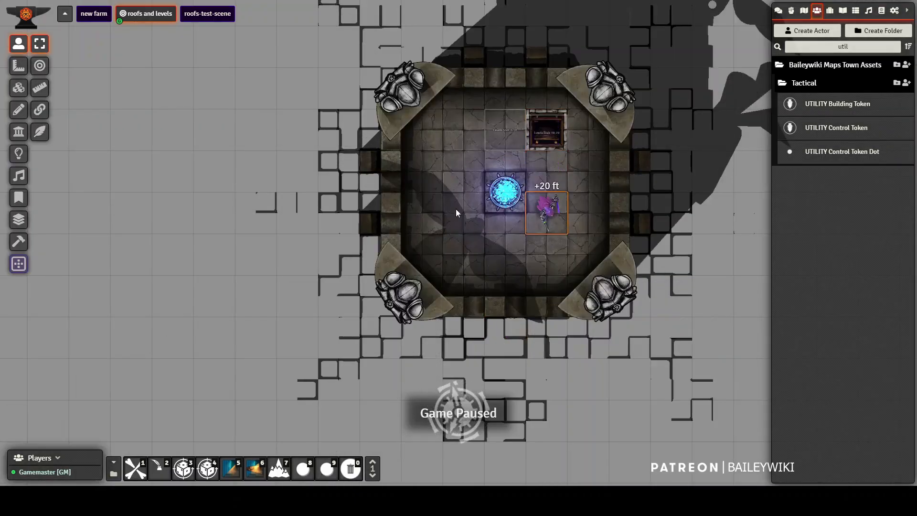
key(Up)
key(Up)
key(Down)
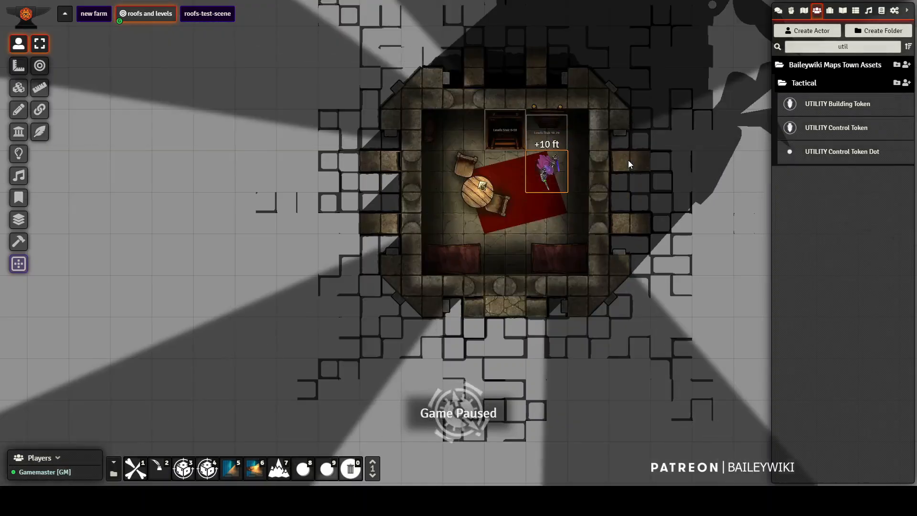
- Walk the player token down the first ladder and south out through the entrance to the ground outside the tower
key(Left)
key(Up)
key(Down)
key(Down)
key(Down)
key(Down)
key(Down)
key(Down)
key(Down)
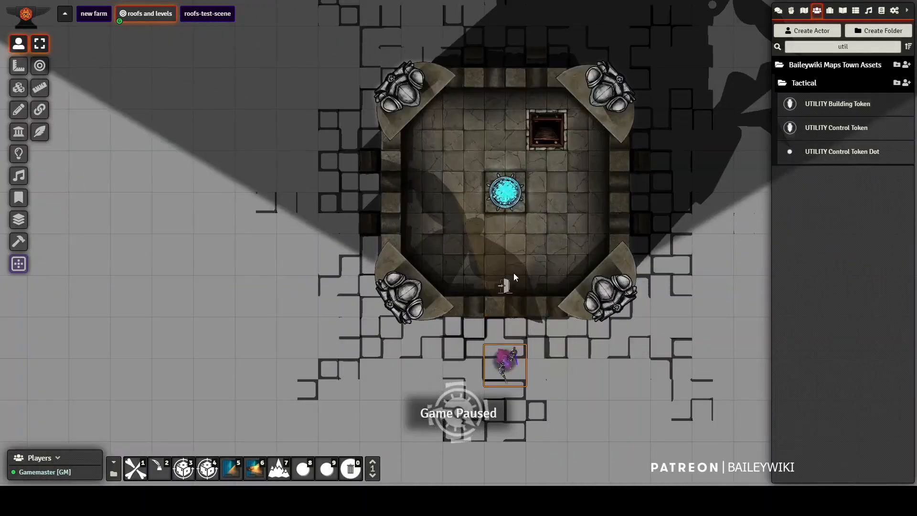
- Find the Instant Fortress Two Story actor by searching for "fortress" and place a copy on the scene southeast of the first tower
scroll(648, 303, down, 15)
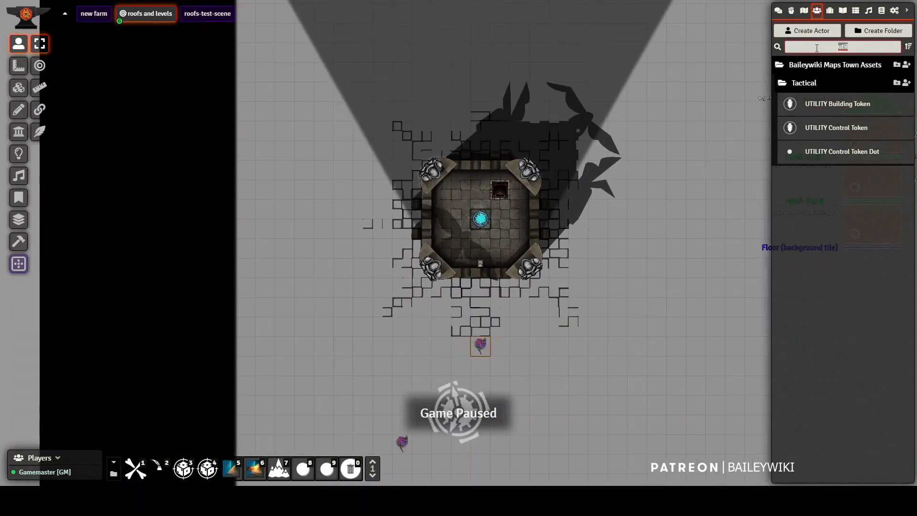
text(fortress)
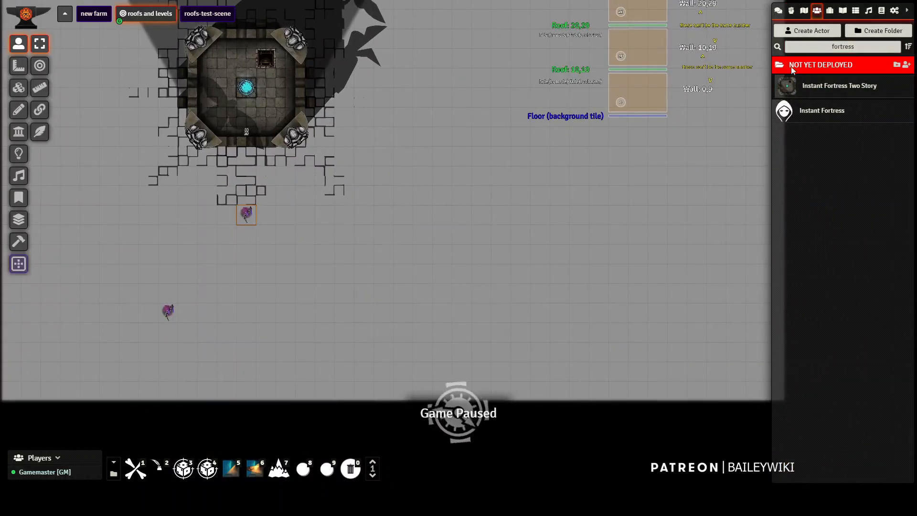
drag(825, 91, 700, 119)
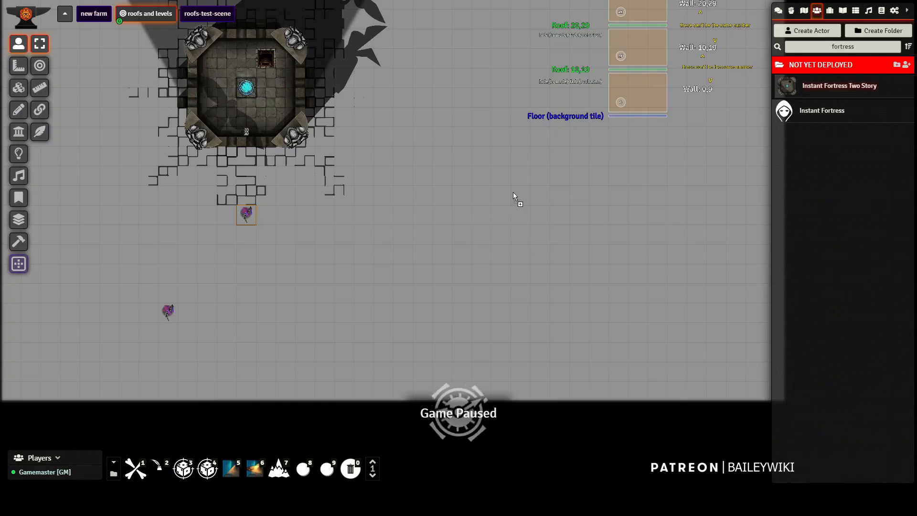
drag(547, 181, 549, 183)
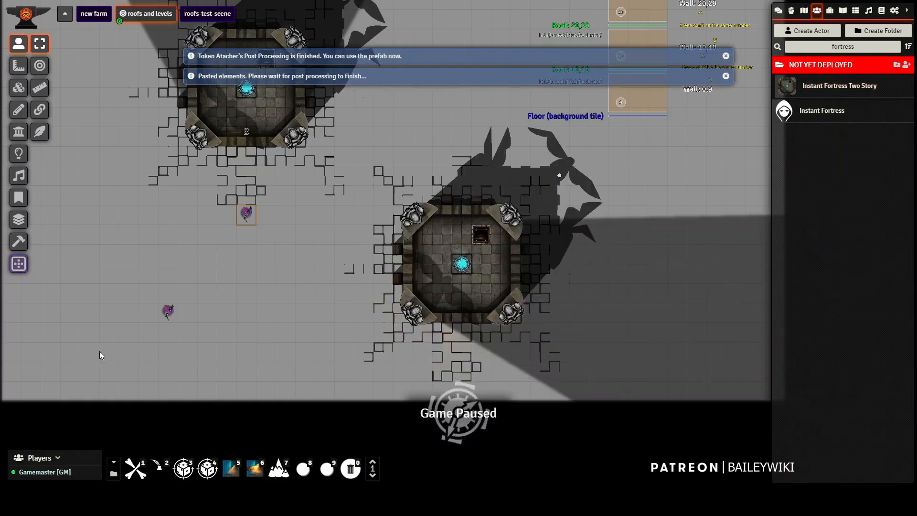
- Walk the southwestern player token east to the new fortress and north through its entrance
click(168, 323)
key(Right)
key(Right)
key(Right)
key(Right)
key(Right)
key(Right)
key(Right)
key(Right)
key(Right)
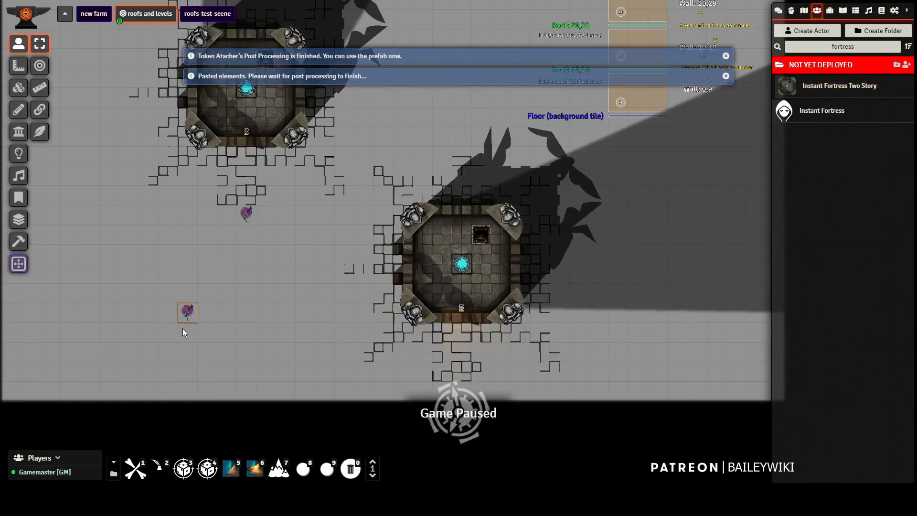
key(Right)
key(Right)
key(Right)
key(Right)
key(Right)
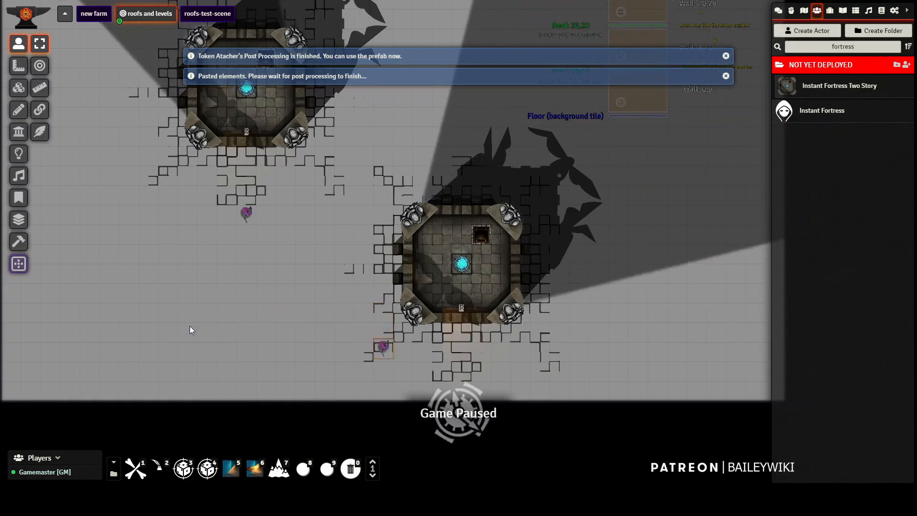
key(Up)
key(Up)
key(Up)
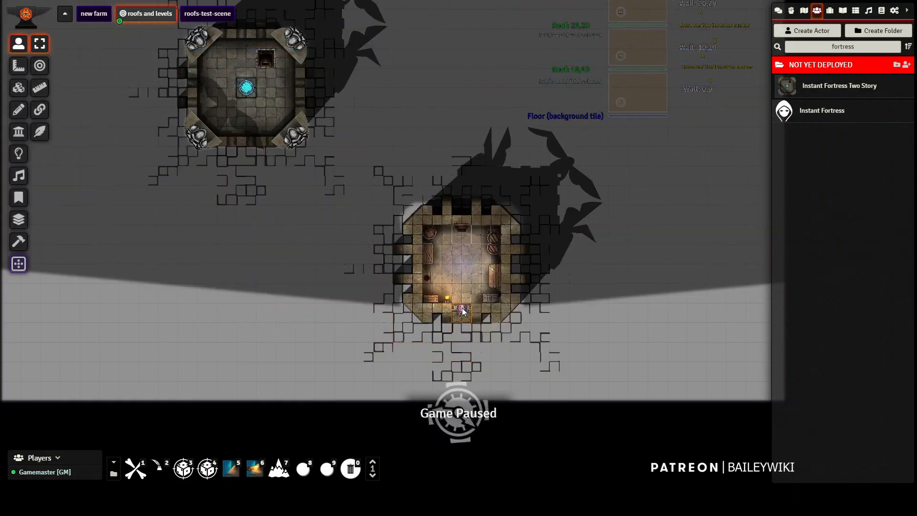
- Walk the player token up both ladders in the new fortress and onto the rooftop beside the blue crystal
key(Down)
key(Right)
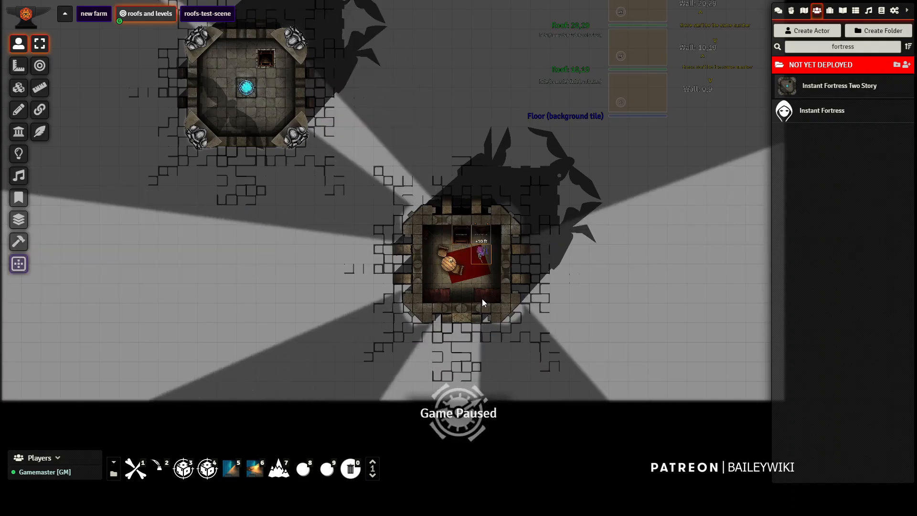
key(Up)
key(Down)
key(Left)
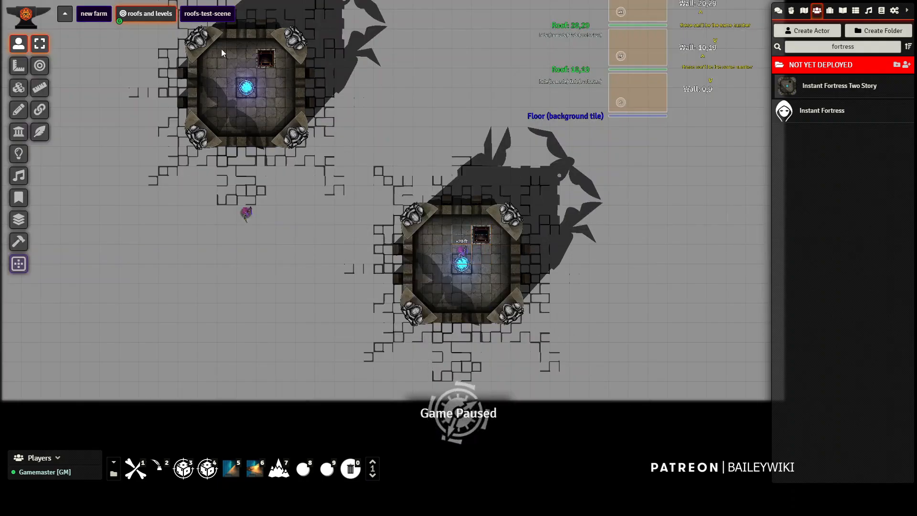
- Bring the player token down from the rooftop to the middle level and onto the descending ladder
key(Up)
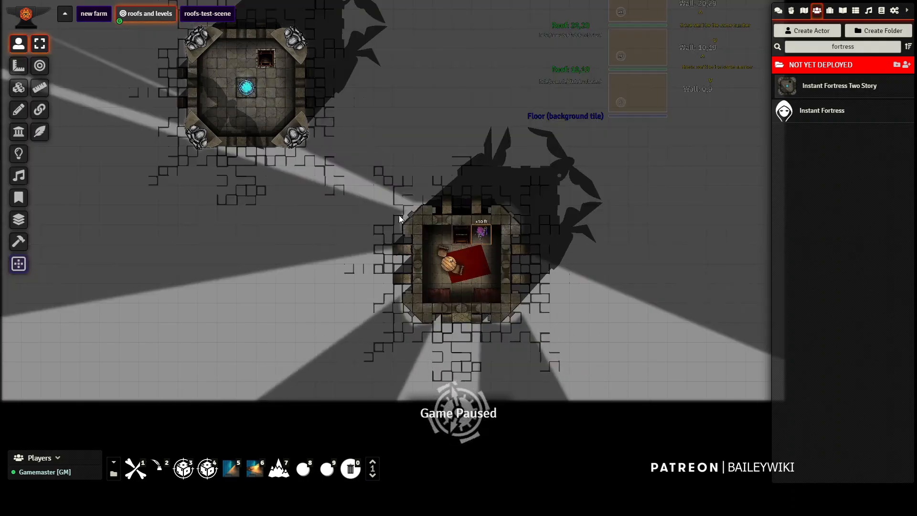
key(Down)
scroll(407, 258, up, 15)
scroll(404, 263, up, 1)
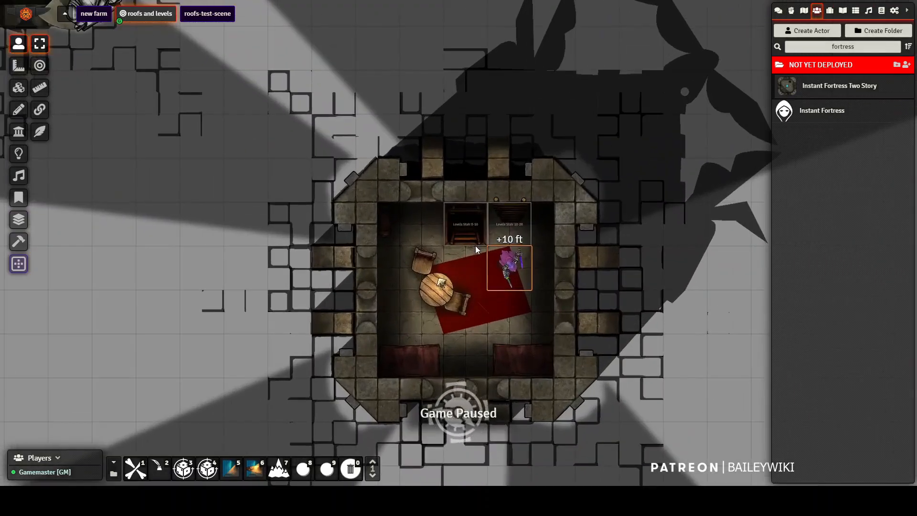
key(Left)
key(Up)
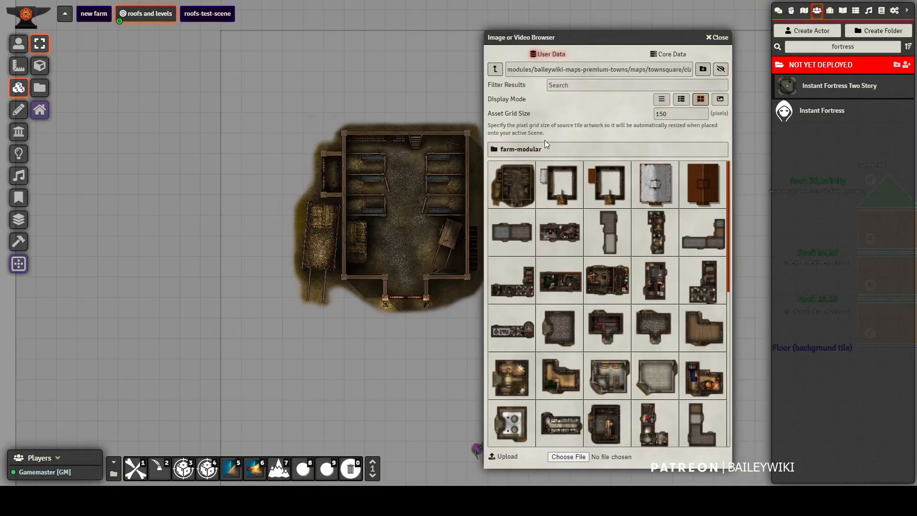
- Browse the farm-modular image folder, minimize the image browser and shift the barn tile so its walls align with the grid
click(524, 154)
triple_click(582, 69)
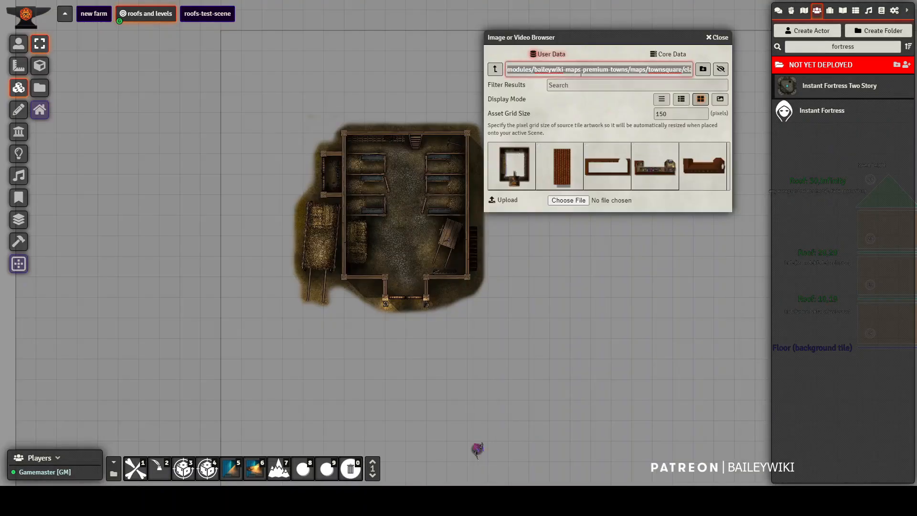
double_click(616, 37)
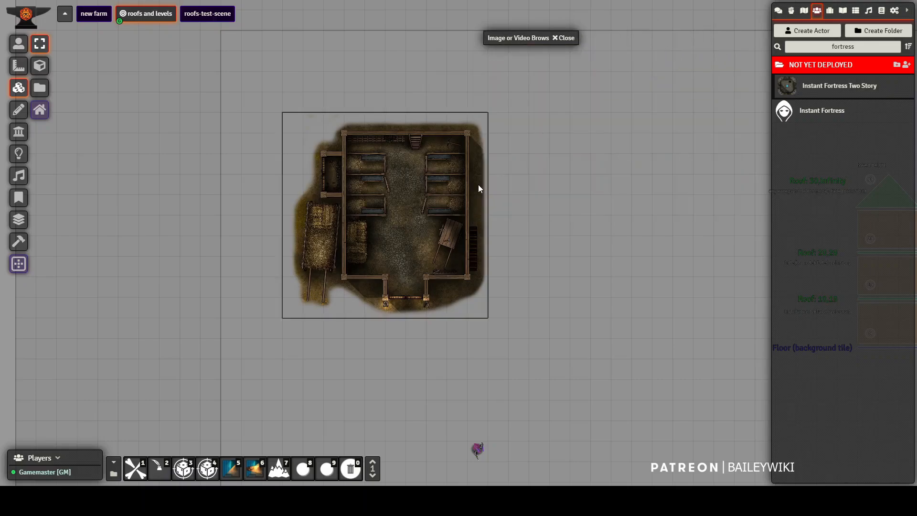
drag(478, 184, 556, 186)
scroll(572, 191, up, 2)
scroll(572, 191, up, 2)
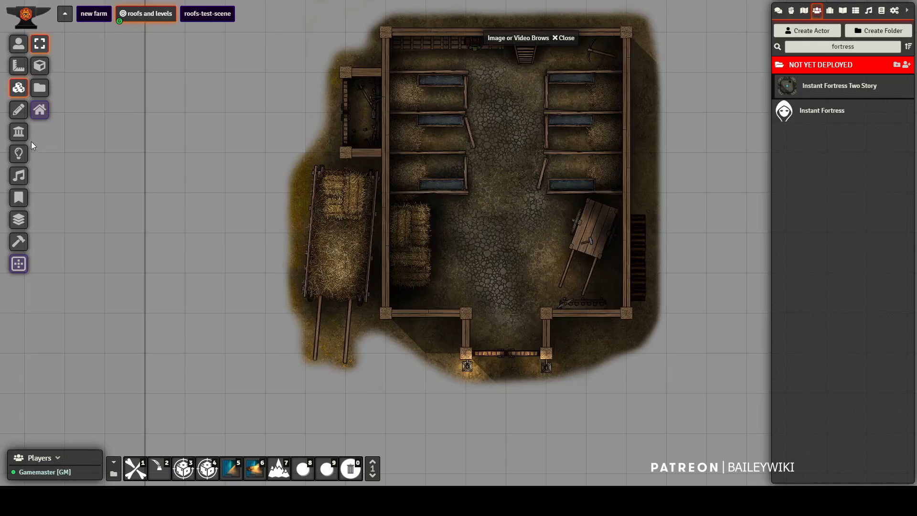
- Display the level ranges and trace the barn's outer walls on Level 0 from the northwest corner clockwise to the west annex
click(19, 129)
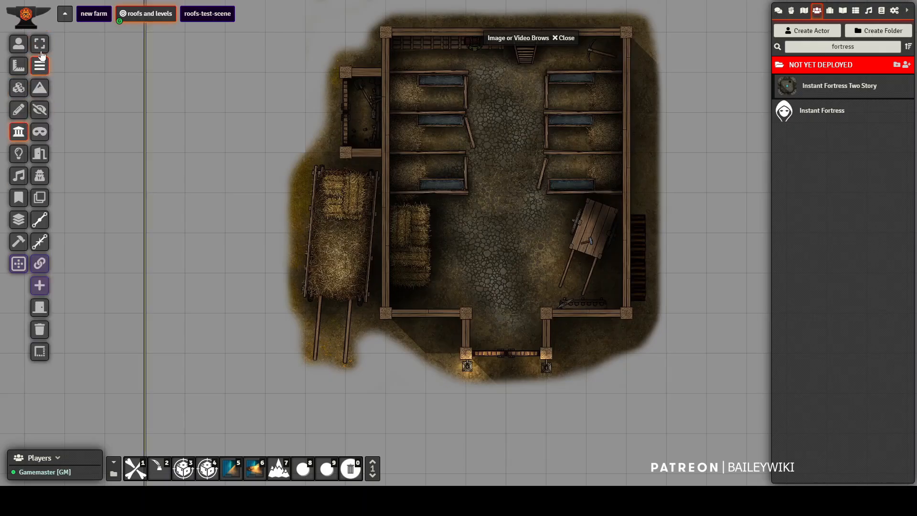
click(18, 219)
click(39, 44)
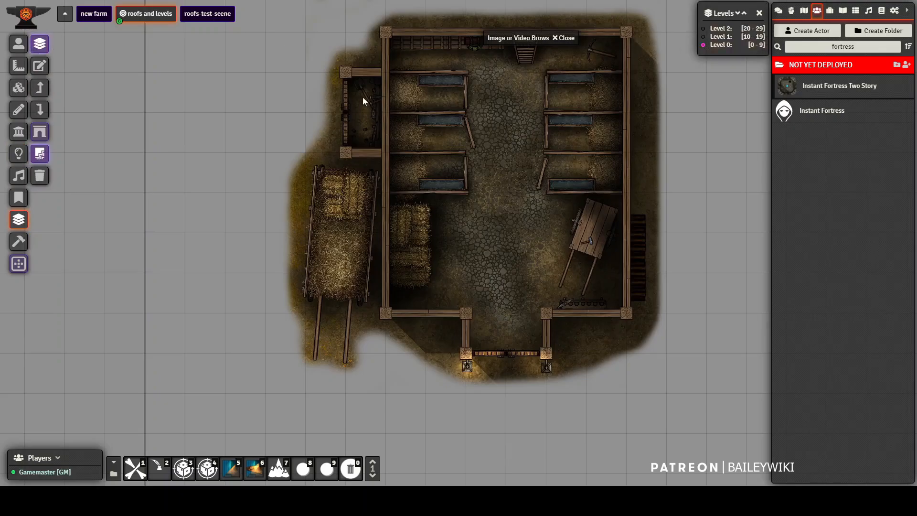
click(20, 130)
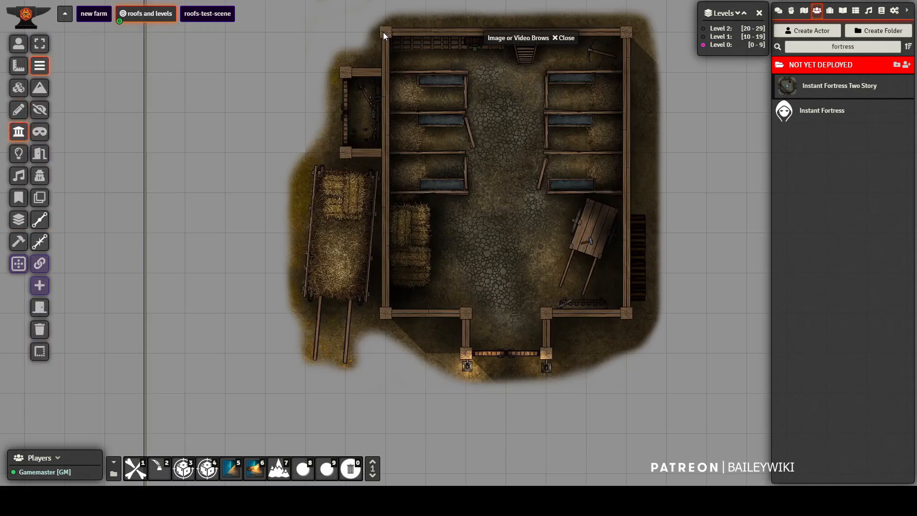
scroll(439, 161, up, 5)
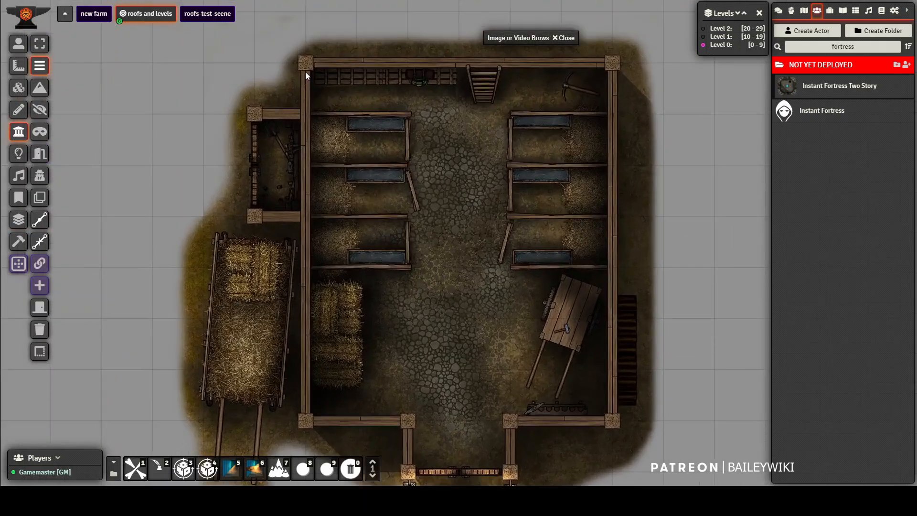
drag(306, 62, 511, 186)
drag(511, 186, 323, 137)
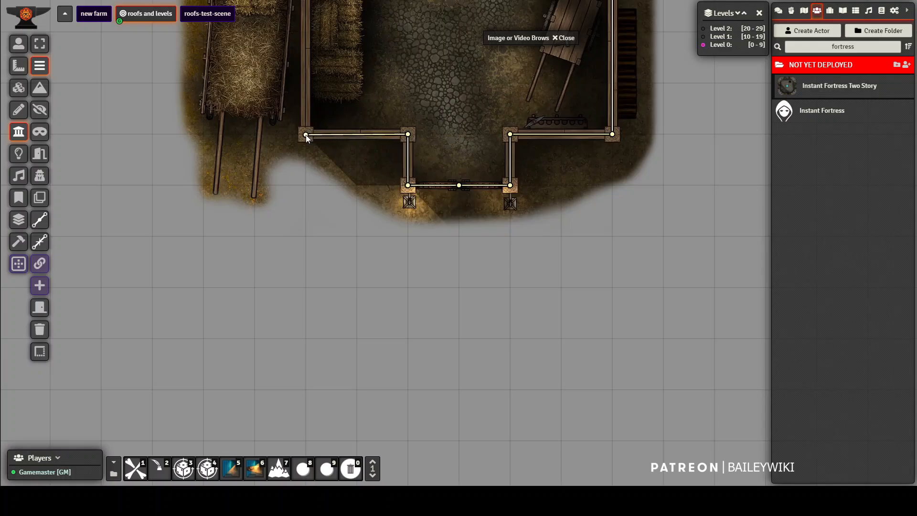
ctrl+click(306, 135)
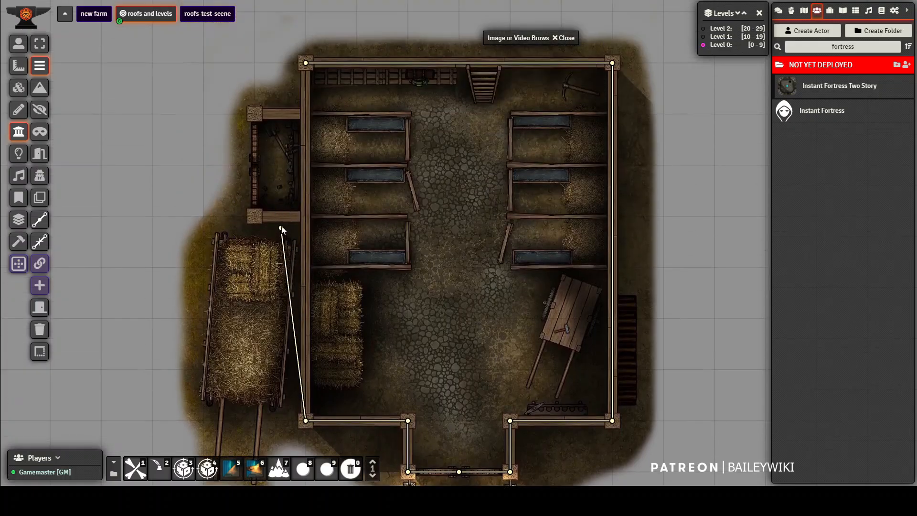
ctrl+click(306, 216)
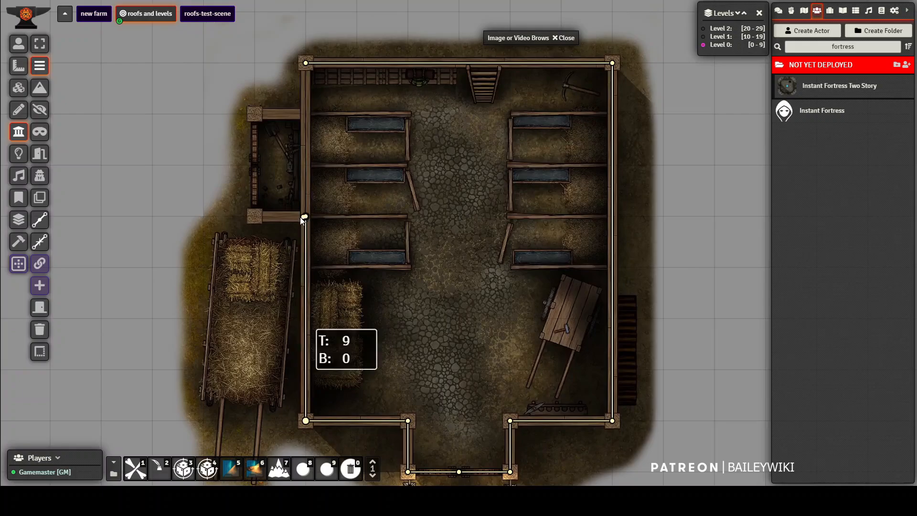
- Trace the west annex's walls and complete the barn's west wall behind it up to the northwest corner
ctrl+click(255, 165)
ctrl+click(255, 115)
ctrl+click(306, 115)
click(306, 63)
drag(305, 115, 306, 216)
- Turn the annex's west wall segments and the wall segments across the barn's south entrance into doors
click(40, 44)
drag(222, 135, 264, 200)
double_click(254, 191)
click(465, 277)
click(467, 291)
click(462, 351)
drag(426, 423, 433, 194)
double_click(370, 177)
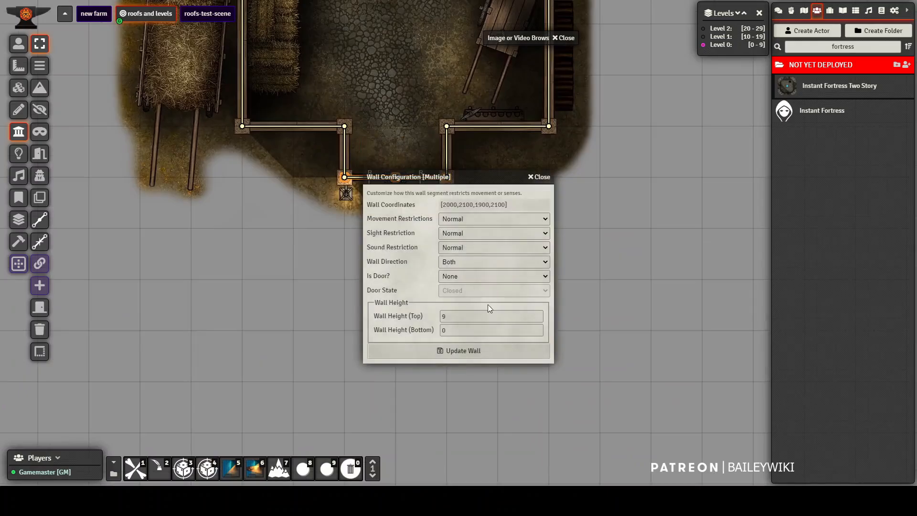
click(462, 351)
- Draw the northernmost divider wall of the west stalls and set its top height to 5
drag(373, 29, 411, 309)
scroll(412, 308, up, 3)
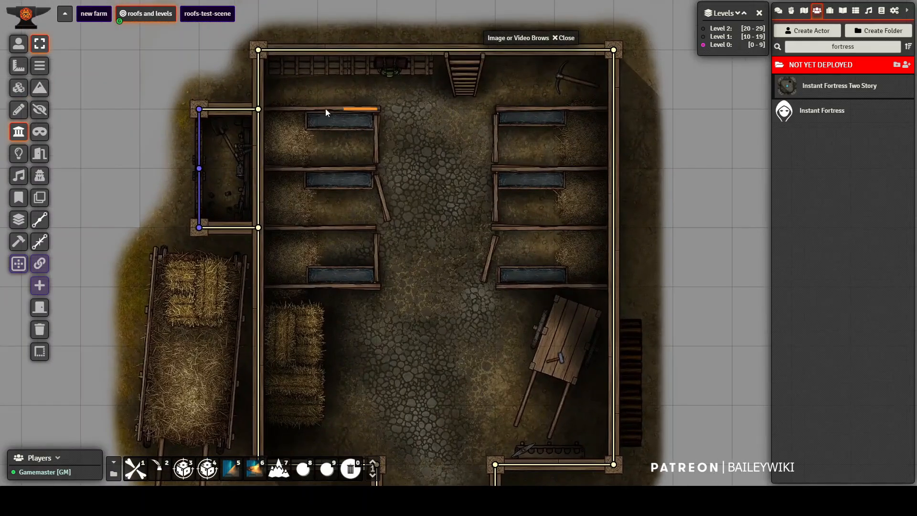
click(40, 66)
drag(325, 109, 258, 109)
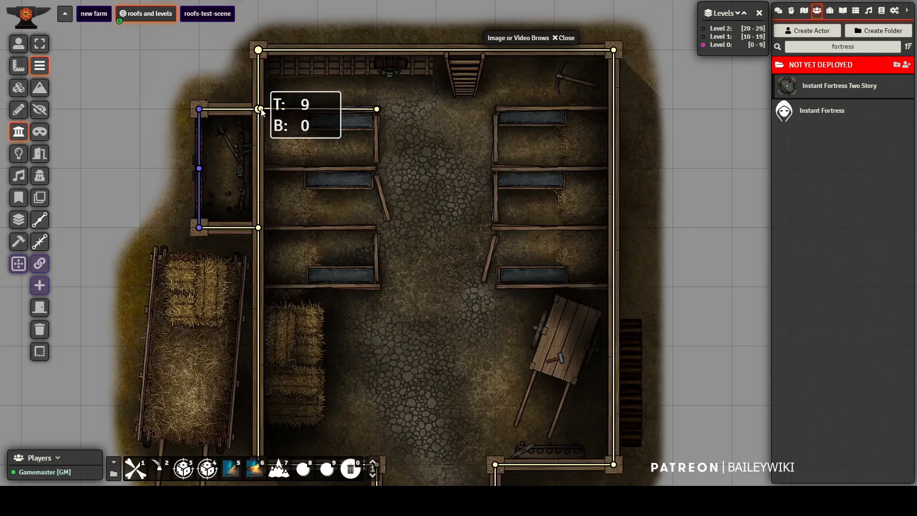
double_click(364, 109)
click(458, 351)
- Clone the divider wall for the three remaining west stall dividers and the four east stall dividers
click(40, 200)
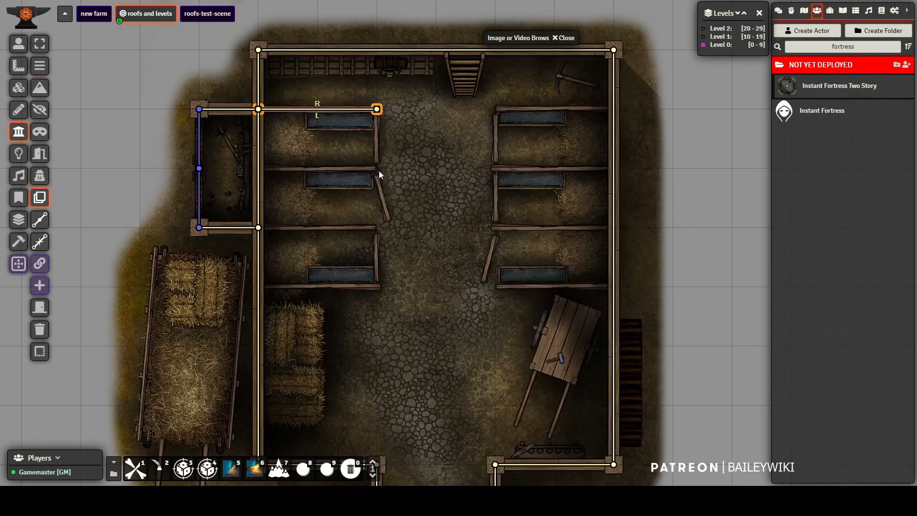
drag(377, 168, 258, 169)
drag(377, 227, 258, 227)
drag(377, 287, 262, 290)
drag(496, 109, 613, 109)
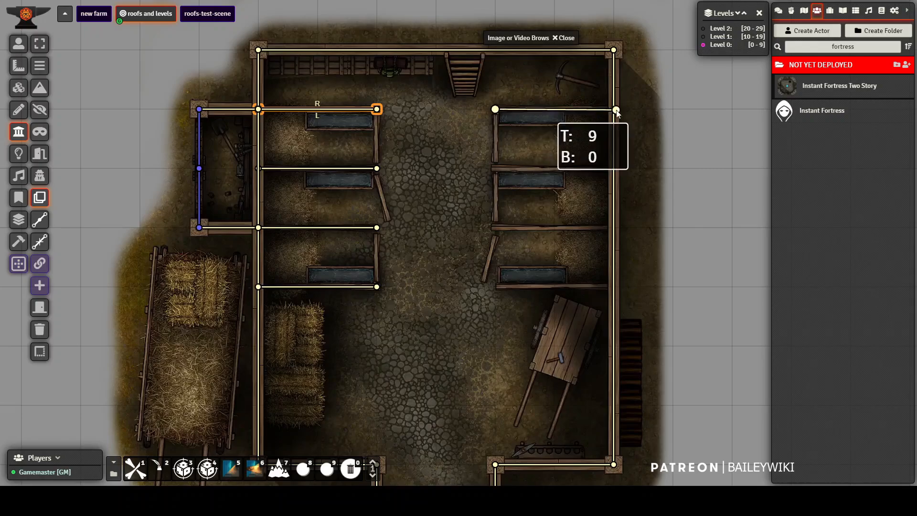
drag(495, 168, 614, 168)
drag(496, 227, 614, 227)
drag(496, 288, 617, 287)
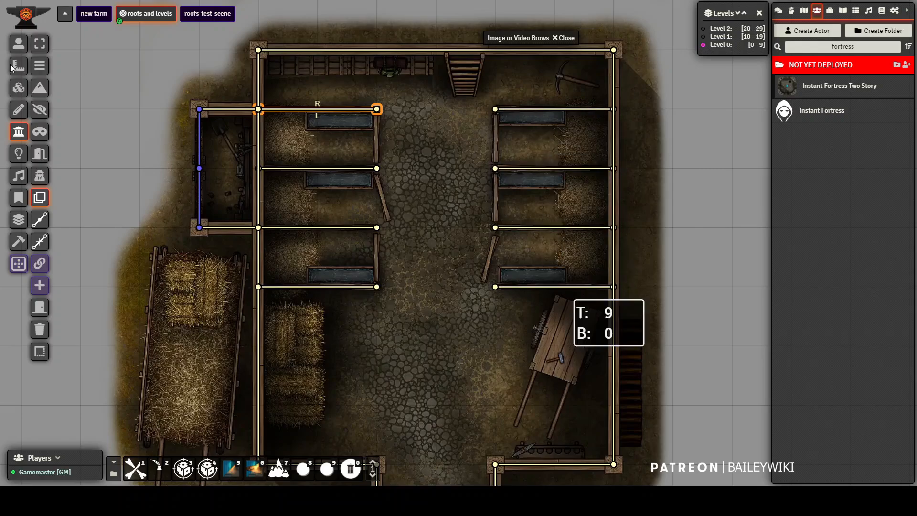
- Draw a wall across the front of the northeast stall and make it a door
drag(496, 109, 496, 168)
double_click(496, 140)
click(483, 274)
click(478, 292)
click(471, 352)
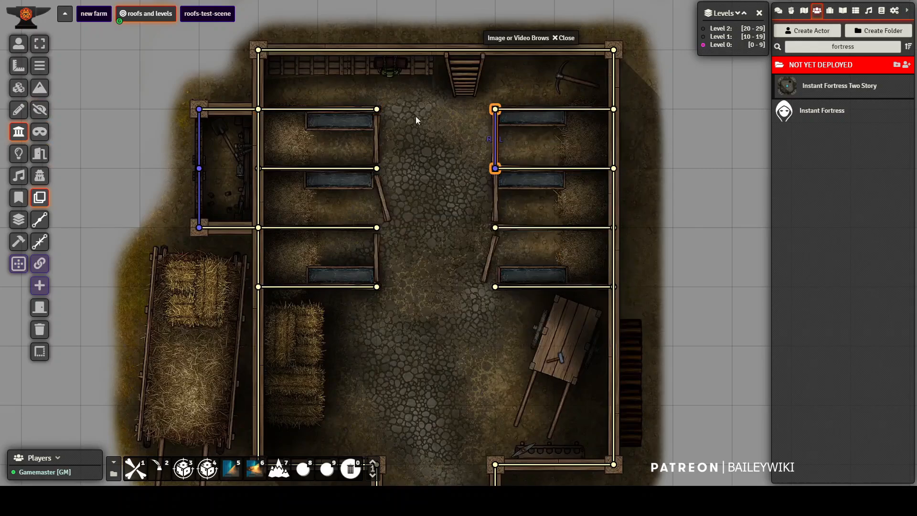
- Select all the stall walls, close the level ranges display and set the walls' top height to 5
click(39, 44)
drag(307, 84, 561, 310)
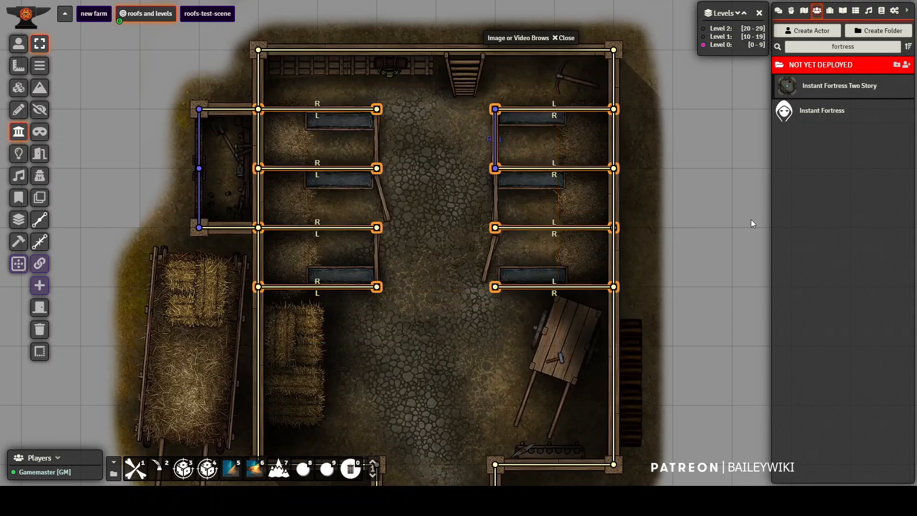
click(760, 14)
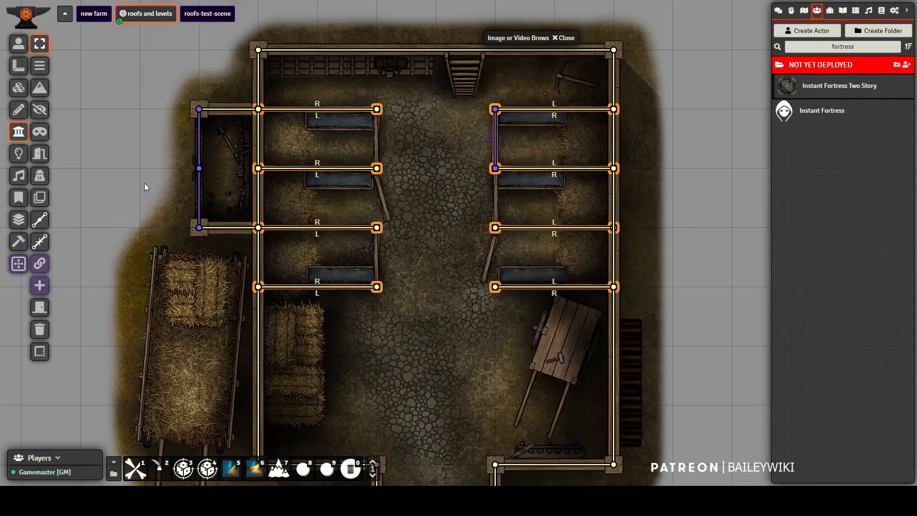
double_click(378, 109)
click(477, 320)
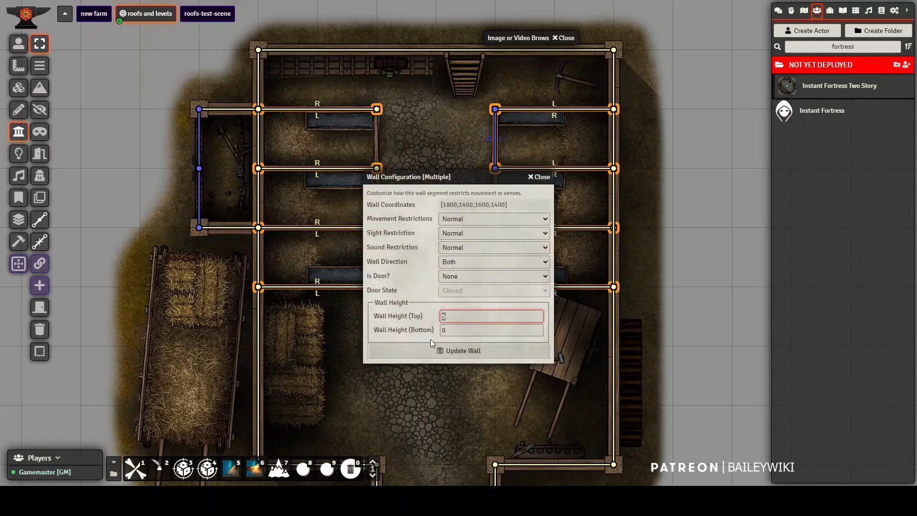
click(451, 347)
click(425, 204)
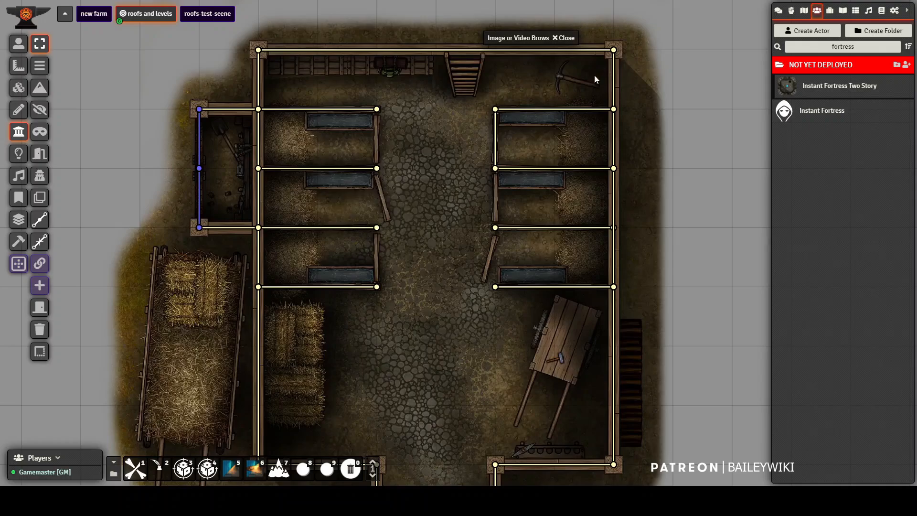
- Change the northeast stall's front wall back into a door, keeping its heights at 5 and 0
double_click(496, 112)
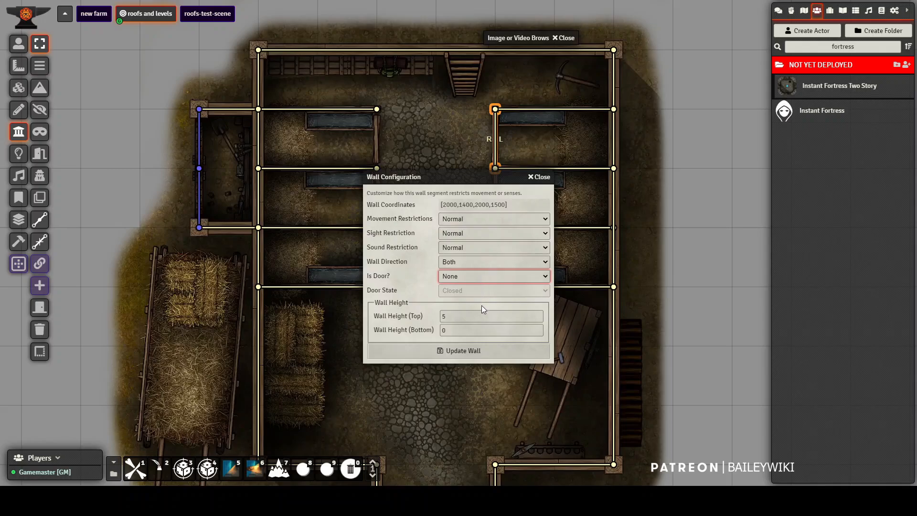
click(472, 353)
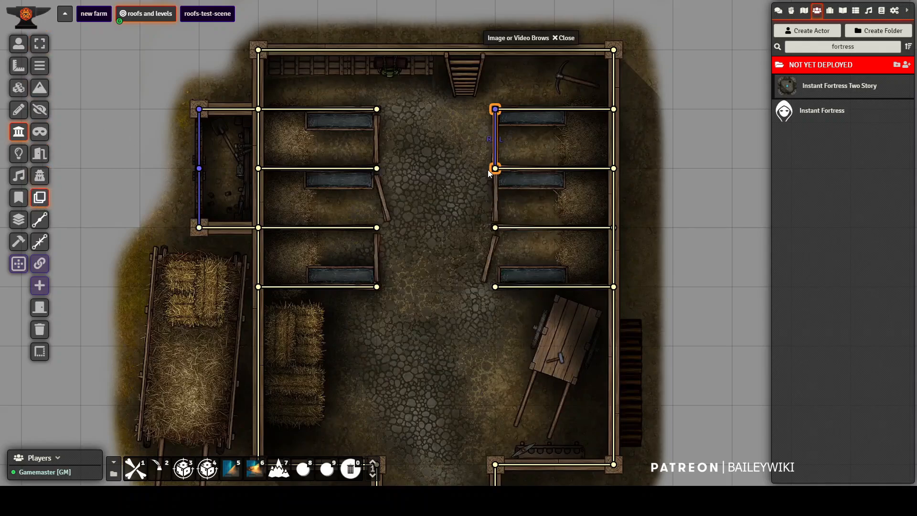
- Clone the stall door across the second east stall and the first and third west stalls
mouse_move(496, 169)
mouse_down()
mouse_move(500, 246)
mouse_move(495, 229)
mouse_up()
drag(377, 228, 377, 286)
drag(377, 109, 377, 168)
- Show the levels display on Level 0 and draw a rectangular level-stairs region over the ladder at the barn's north wall
click(19, 220)
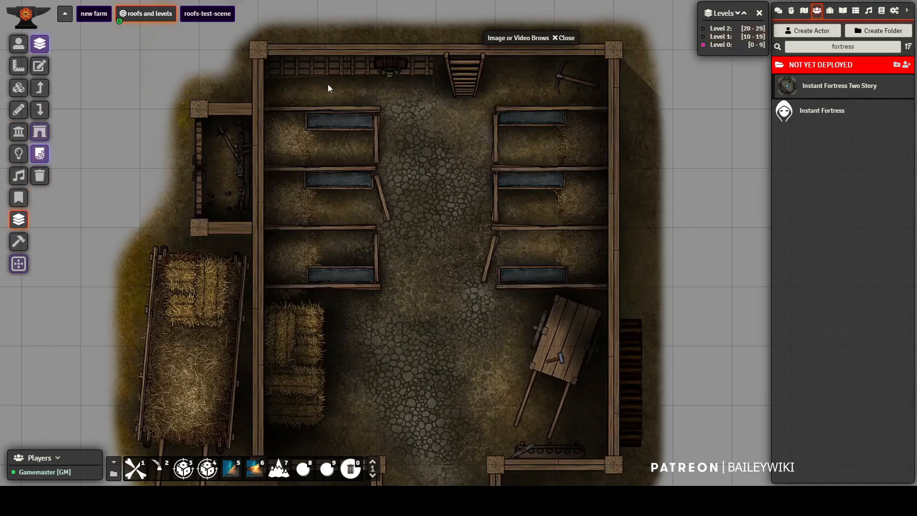
click(19, 110)
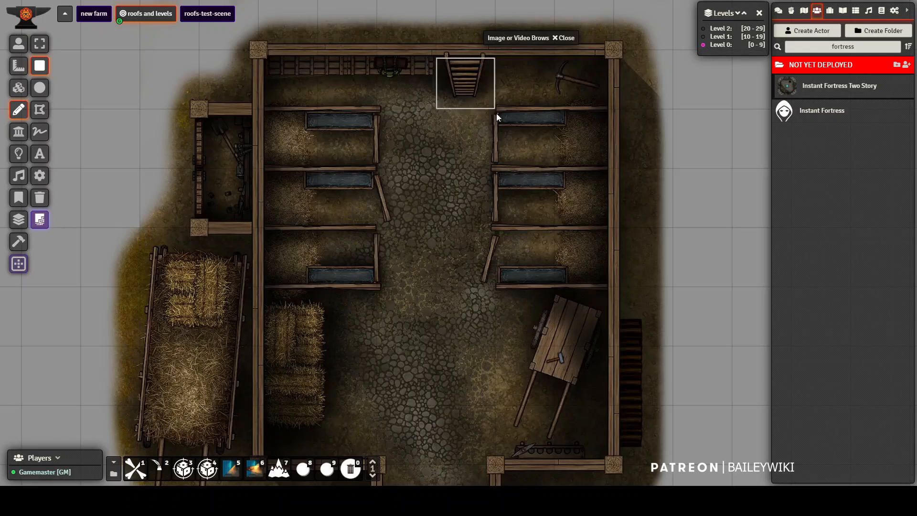
drag(491, 110, 496, 111)
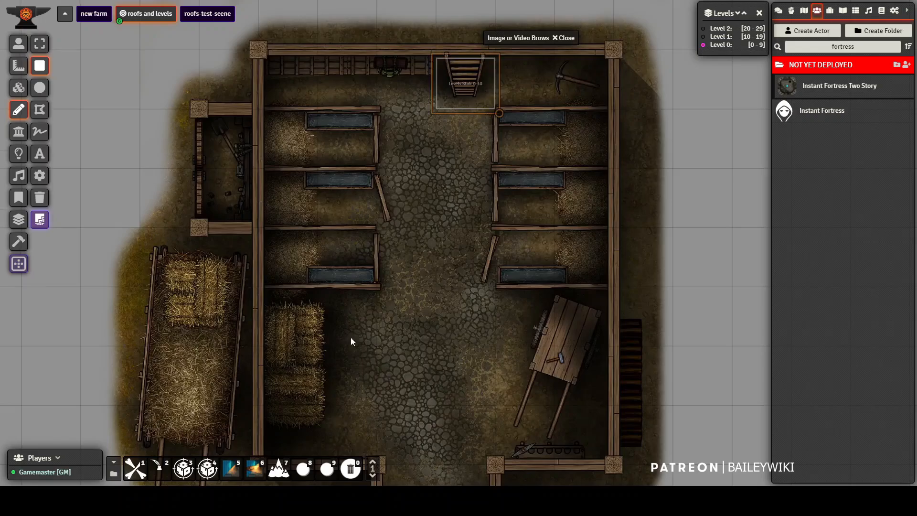
- Place an ambient light outside the barn's front entrance with the Torch animation and a reduced color intensity
drag(351, 338, 349, 221)
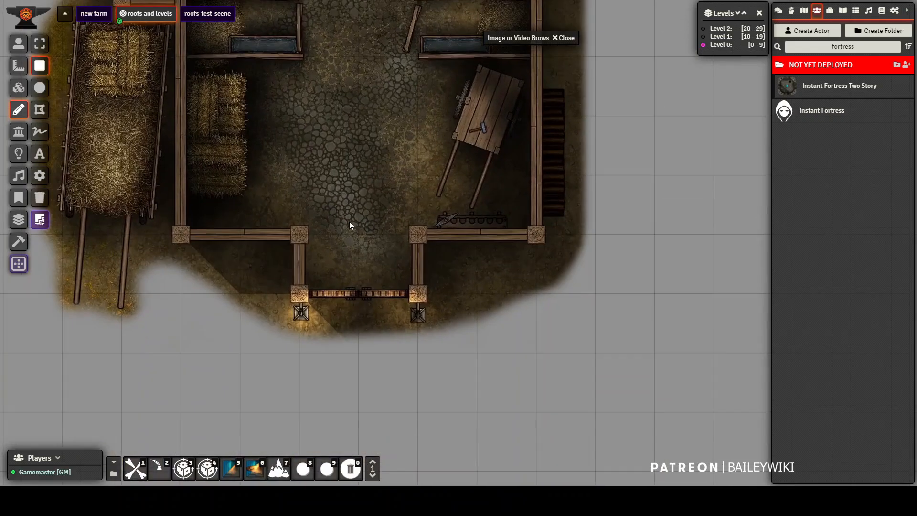
click(19, 153)
drag(359, 314, 412, 436)
click(500, 377)
click(452, 396)
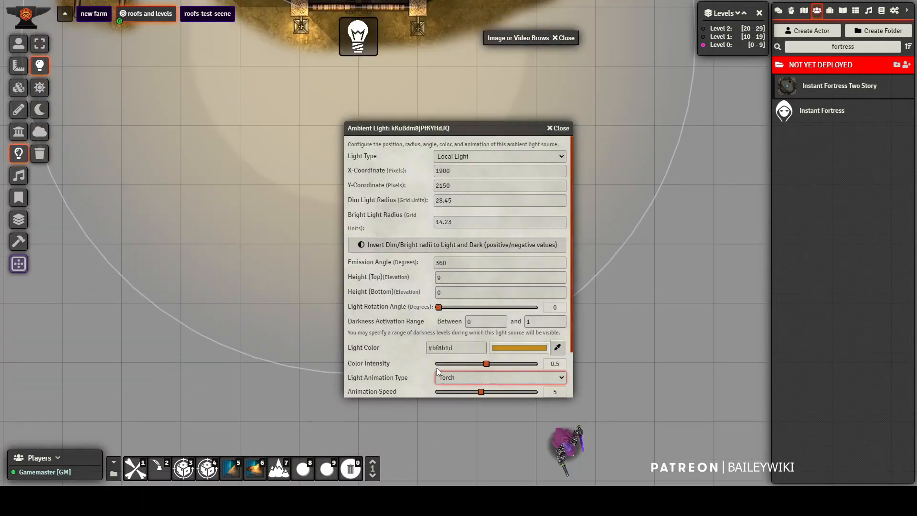
drag(487, 363, 467, 364)
scroll(450, 393, down, 5)
click(450, 389)
scroll(295, 262, down, 4)
- Switch to Level 1 (10–19) and draw a wall along the barn's north edge from corner to corner
drag(336, 188, 314, 338)
scroll(314, 338, up, 1)
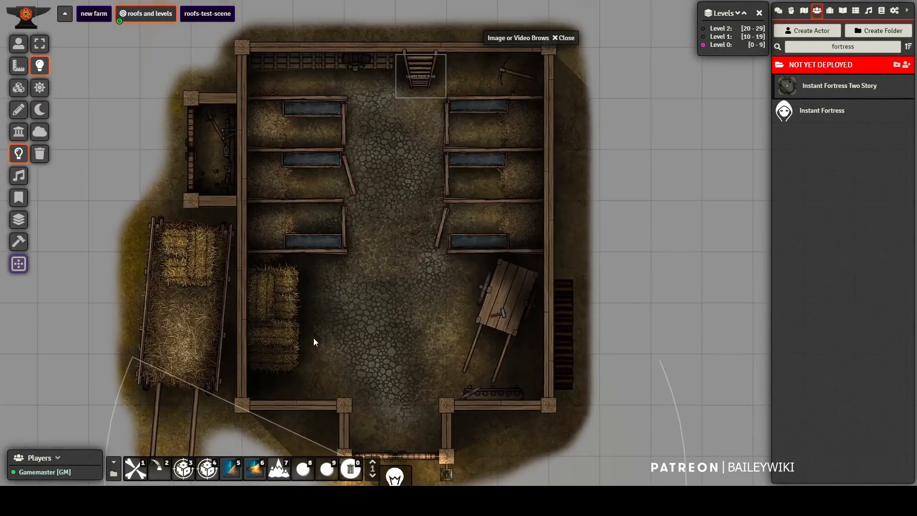
click(723, 37)
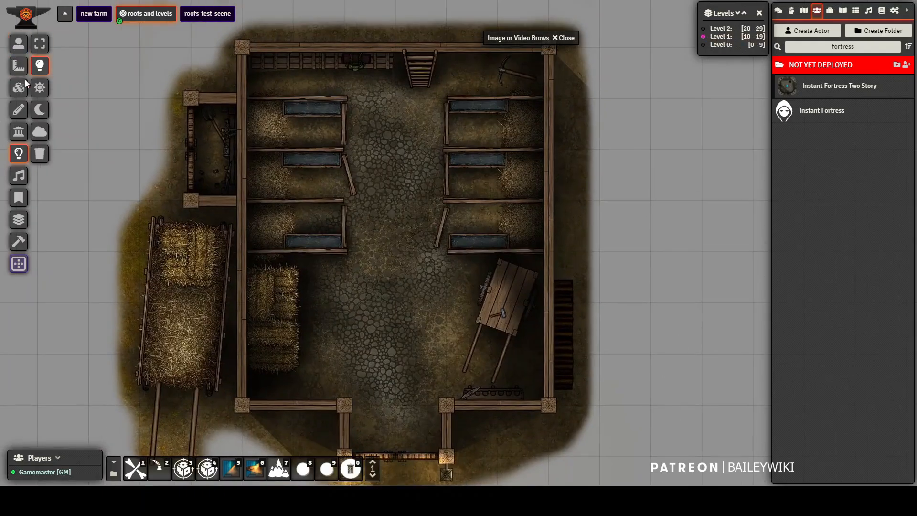
click(23, 128)
click(40, 73)
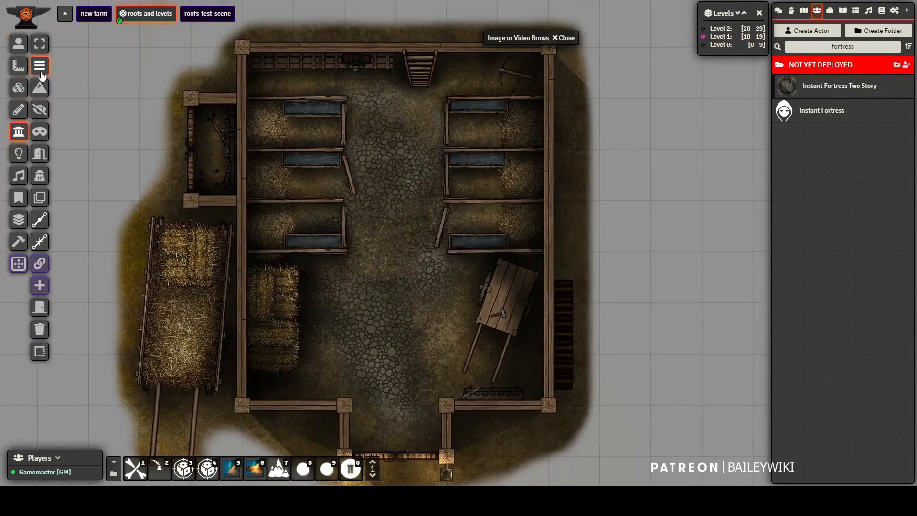
drag(131, 49, 190, 222)
scroll(231, 258, up, 6)
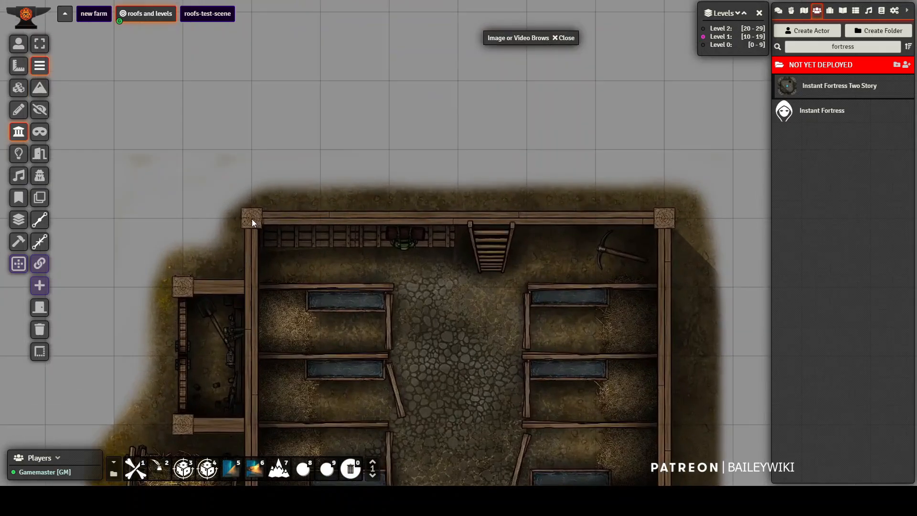
drag(252, 219, 664, 220)
- Continue the Level 1 wall chain around the east side, front entrance and west side, closing it at the northwest corner
mouse_move(531, 120)
mouse_down()
mouse_move(514, 101)
mouse_move(520, 340)
mouse_up()
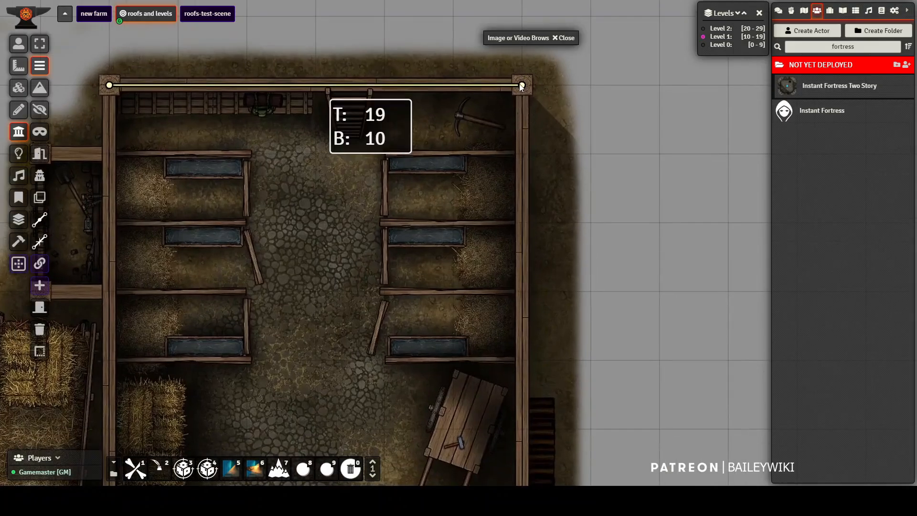
mouse_move(522, 85)
mouse_down()
mouse_move(525, 473)
mouse_move(505, 361)
mouse_move(522, 282)
mouse_up()
drag(522, 281, 120, 99)
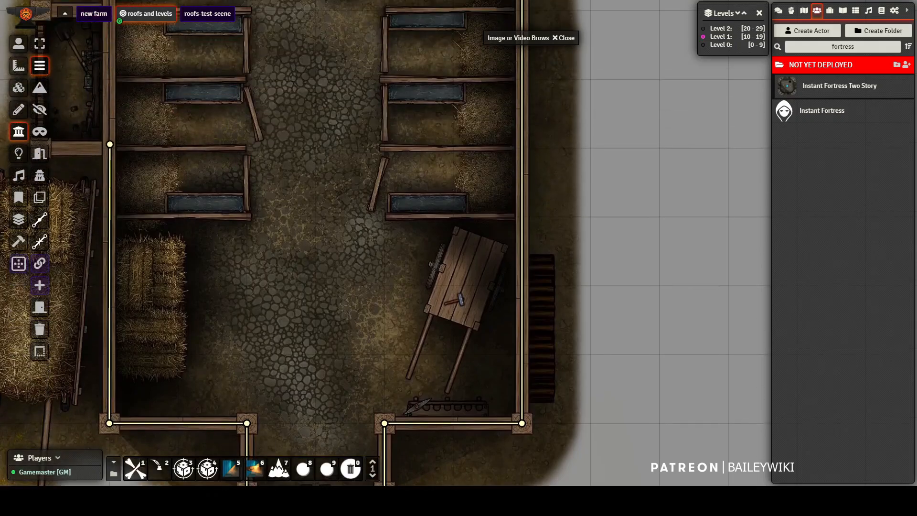
drag(18, 90, 394, 244)
click(396, 230)
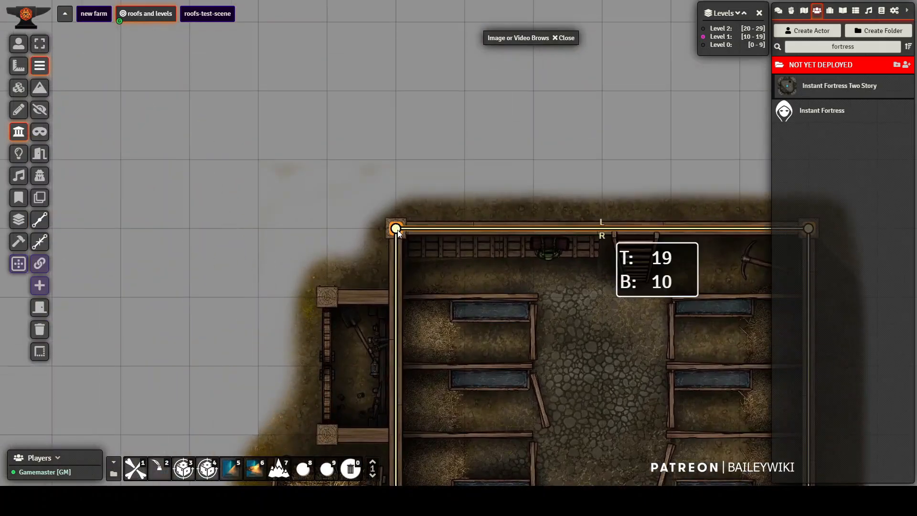
- Place the hayloft floor tile on Level 1 and align it with the barn's outer walls
drag(584, 360, 297, 202)
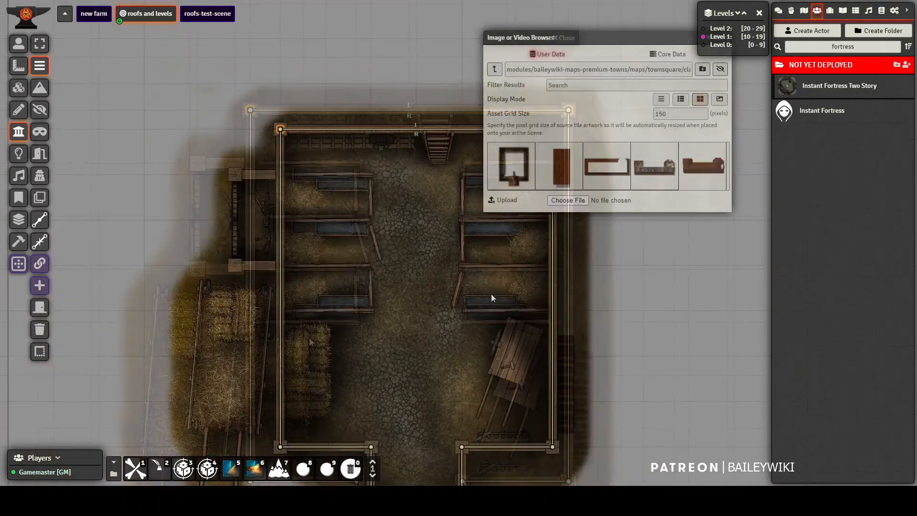
scroll(624, 300, down, 3)
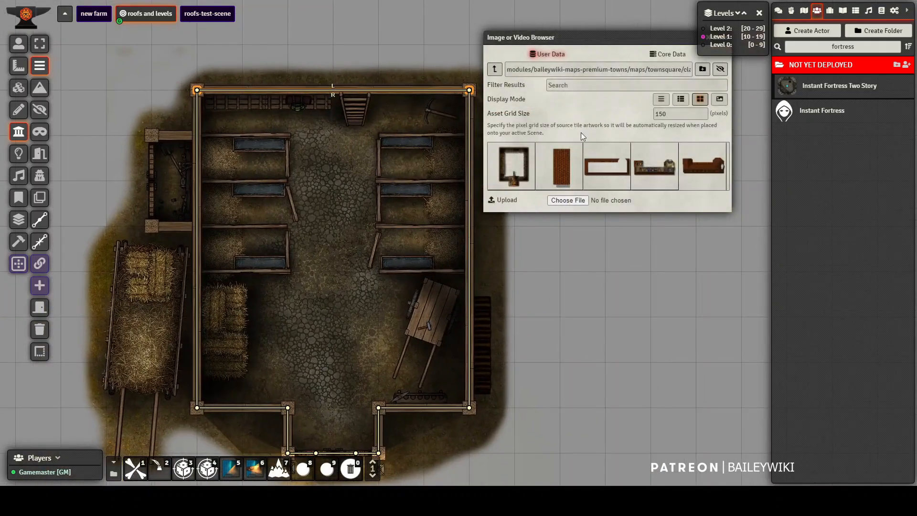
click(19, 88)
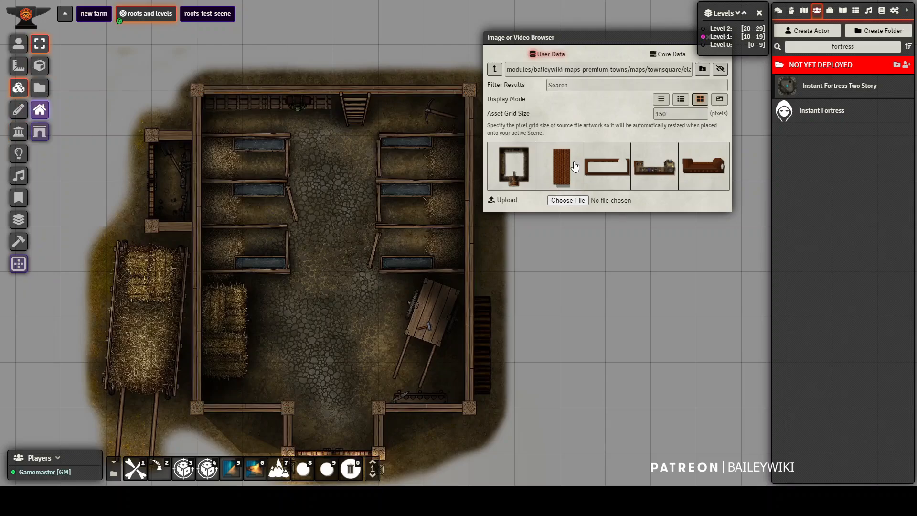
drag(575, 166, 386, 205)
drag(311, 277, 312, 274)
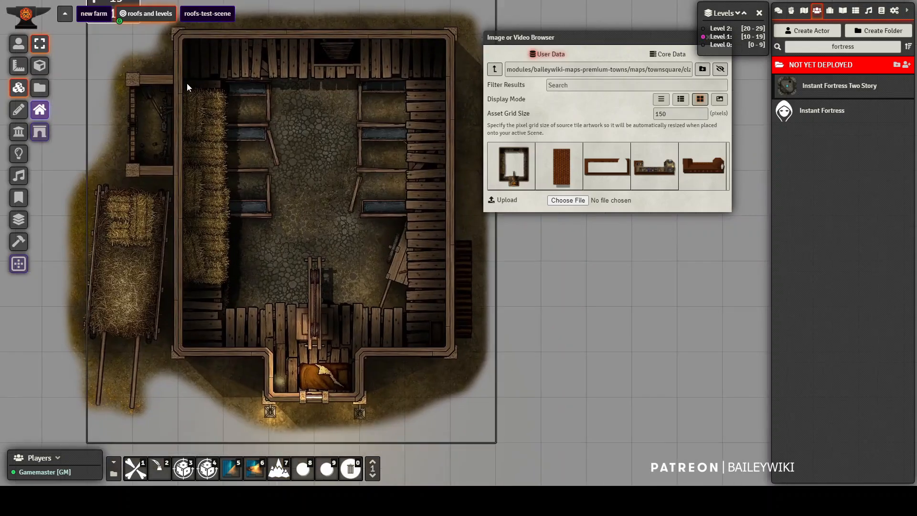
- Switch to Level 0 (0–9) and place the red roof tile over the shed on the barn's west side
drag(578, 280, 644, 304)
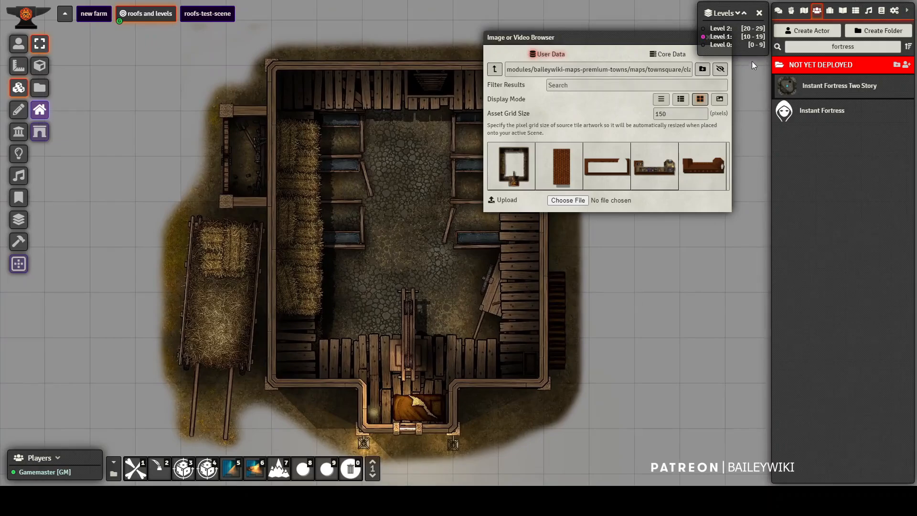
click(726, 47)
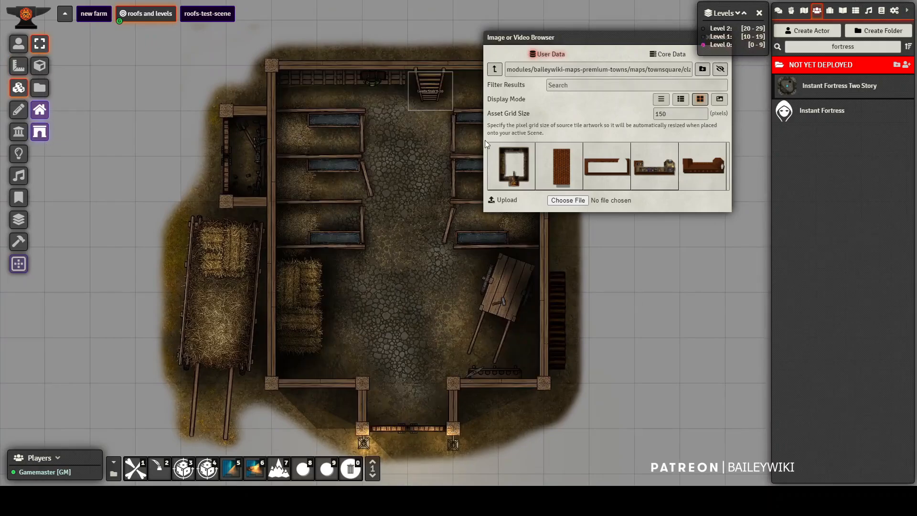
drag(554, 172, 408, 162)
drag(171, 156, 205, 156)
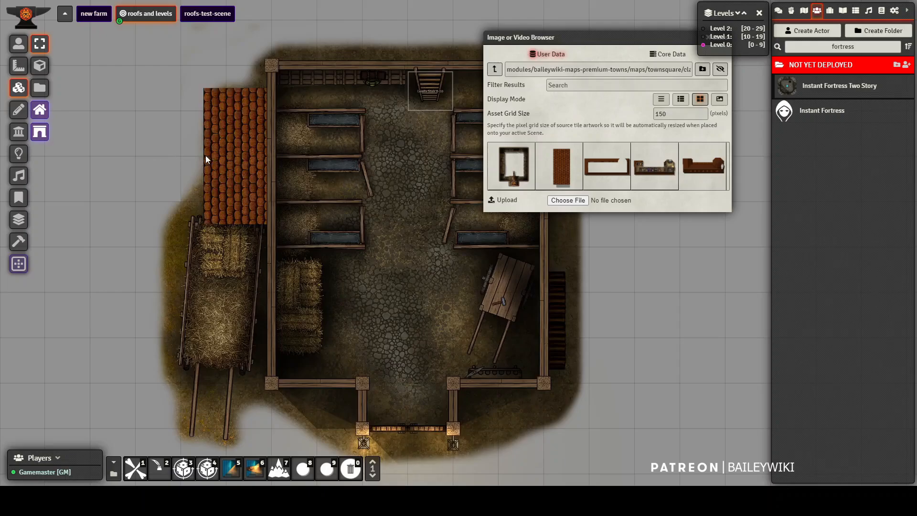
- Set the shed roof tile's Better Roof Mode to Show (Show Tile Through Fog) and its bottom height to 10
double_click(232, 150)
click(454, 174)
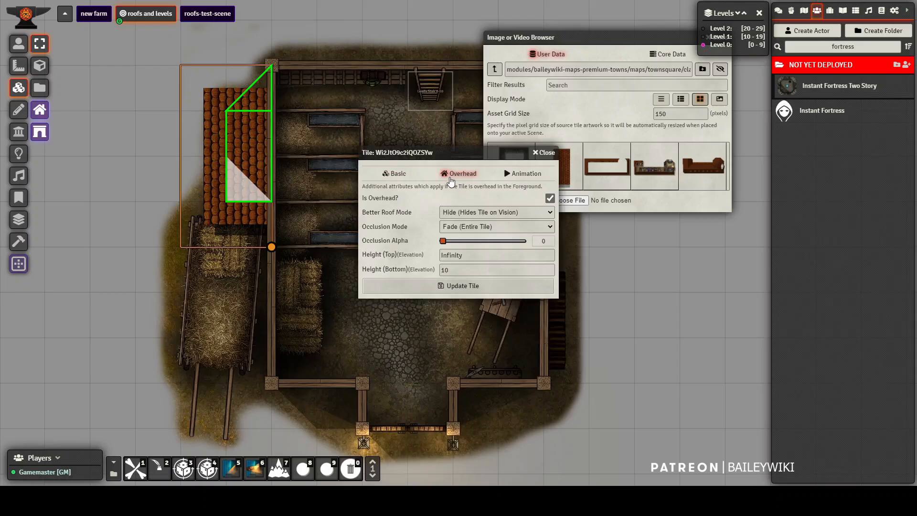
click(477, 214)
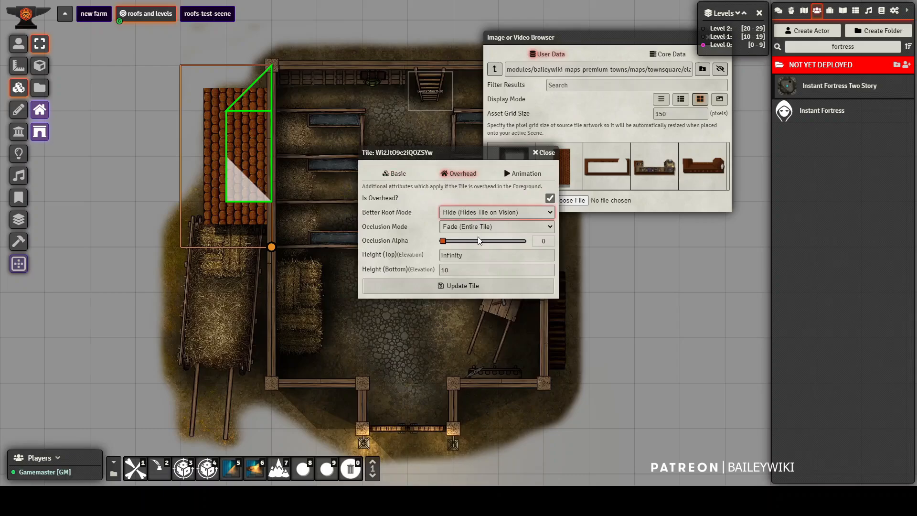
click(479, 240)
click(445, 271)
text(10)
click(454, 286)
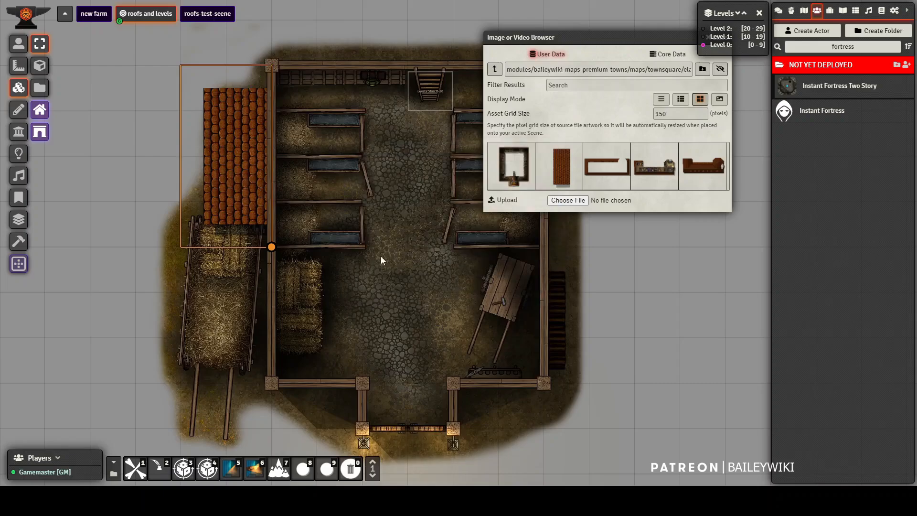
double_click(245, 145)
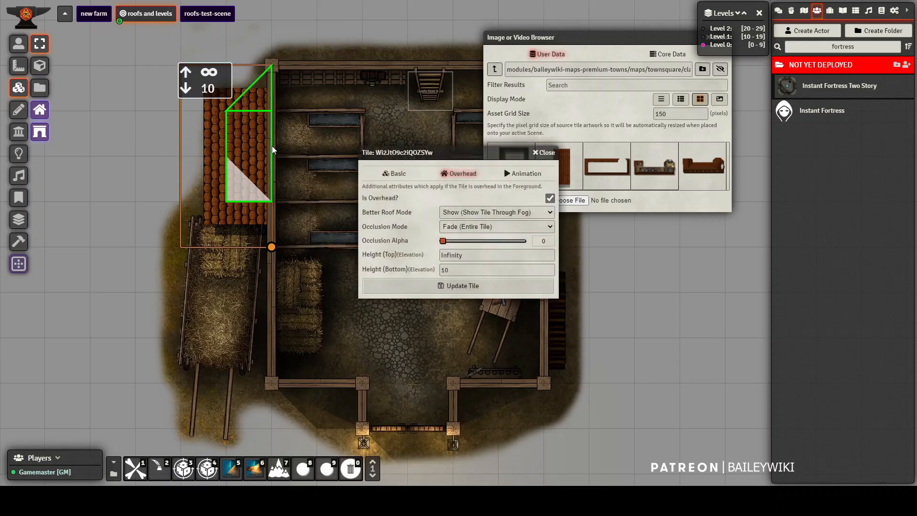
click(543, 152)
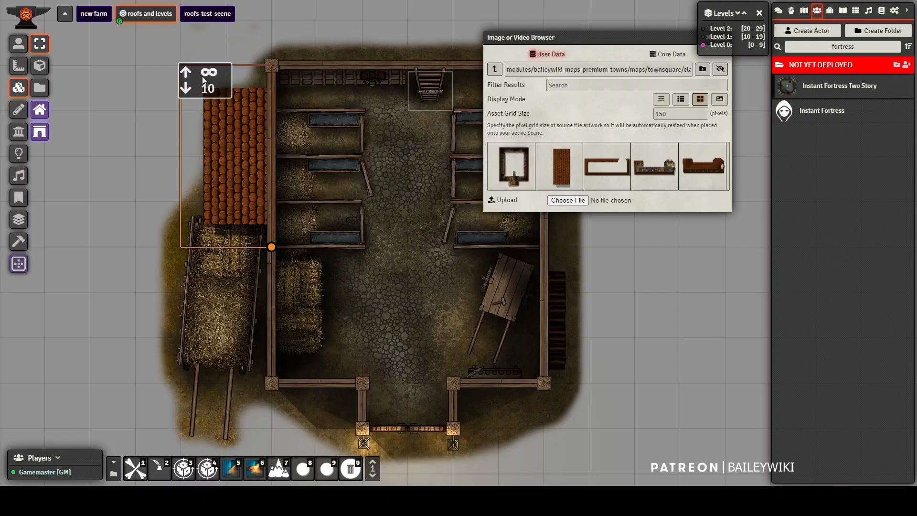
- Close the levels display and test the shed's lower door with the token, moving it back and closing the door
click(723, 38)
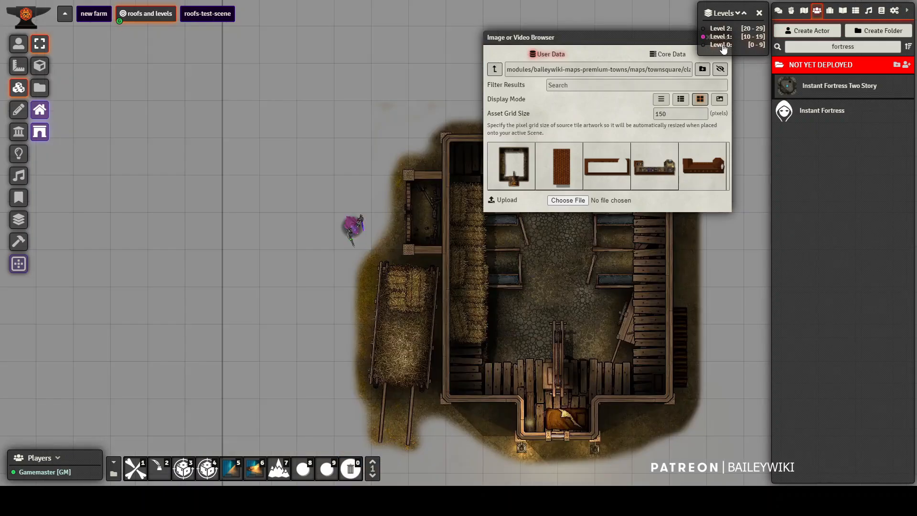
click(760, 13)
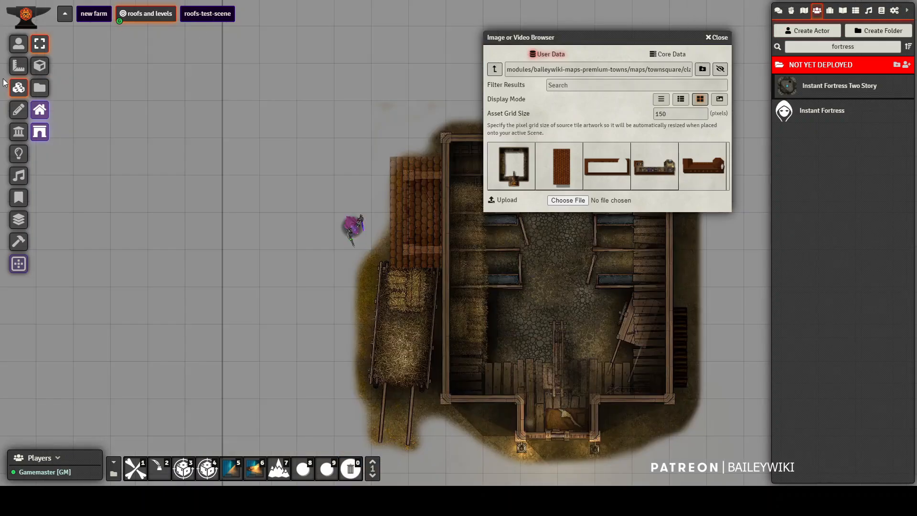
click(18, 44)
click(353, 233)
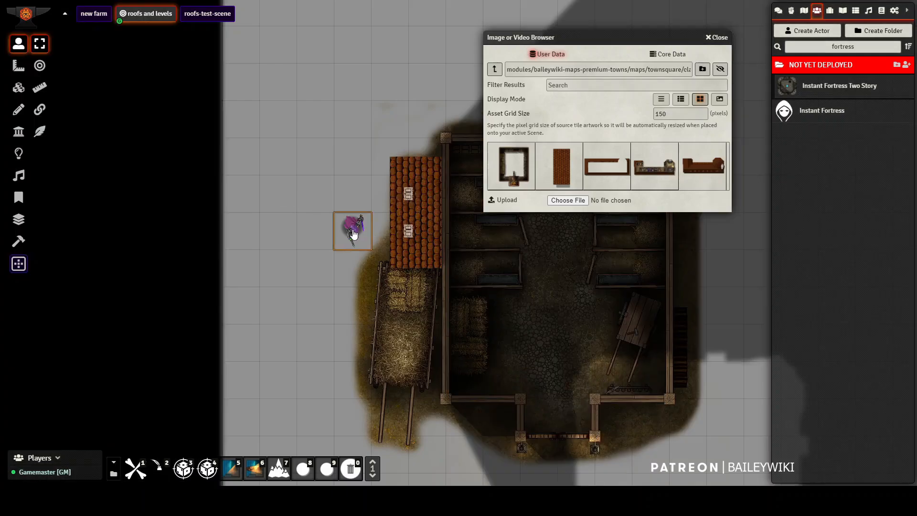
click(406, 232)
key(Right)
key(Right)
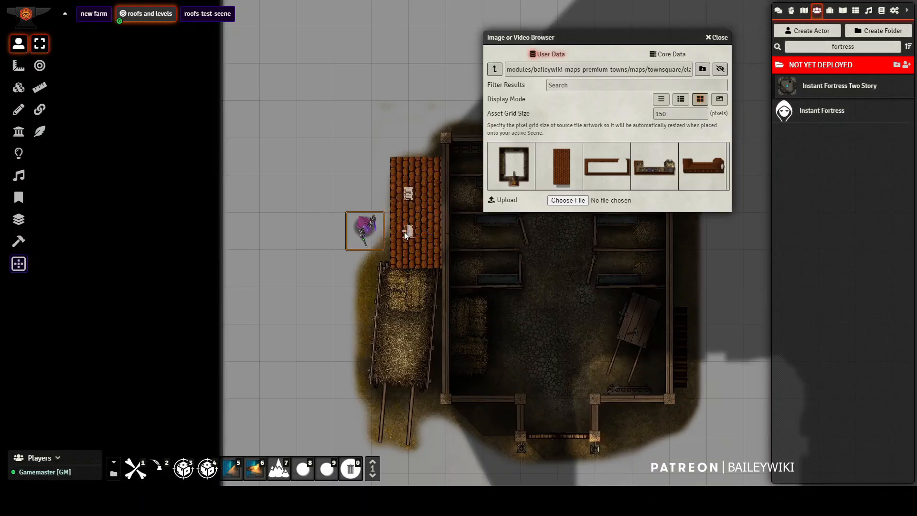
key(Left)
key(Left)
click(407, 233)
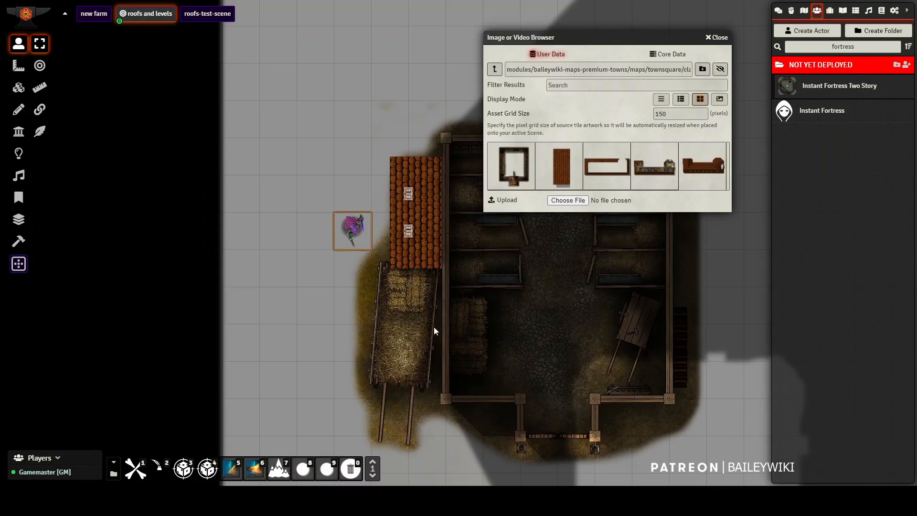
- Walk the token south around the hay cart and in through the barn's front entrance
key(Down)
key(Down)
key(Down)
key(Down)
key(Down)
key(Down)
key(Down)
key(Down)
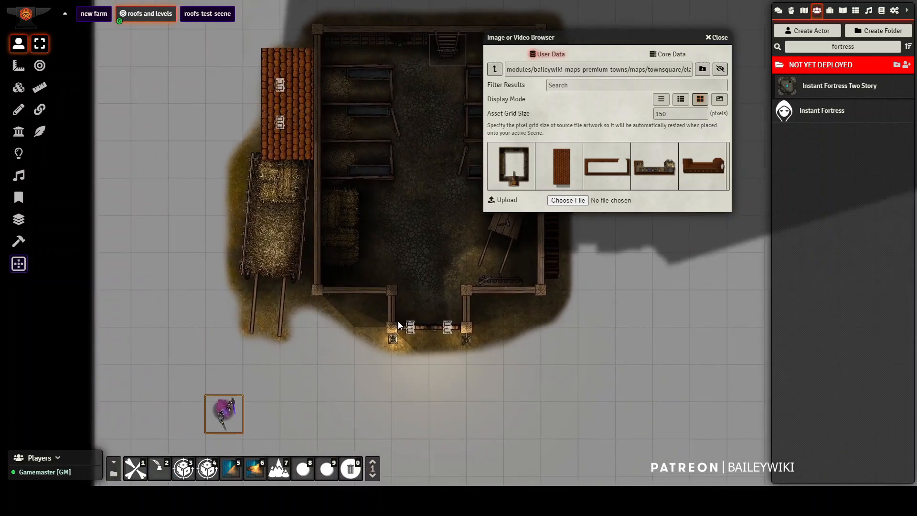
key(Right)
key(Right)
key(Right)
key(Right)
key(Right)
key(Up)
key(Up)
key(Up)
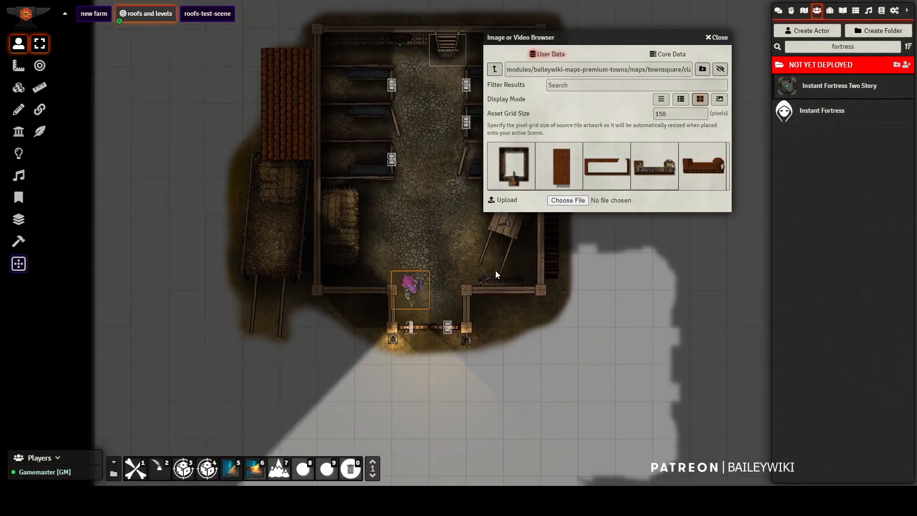
- Walk the token north through the barn, up the ladder and along the east side of the hayloft
key(Up)
key(Up)
key(Up)
key(Up)
key(Up)
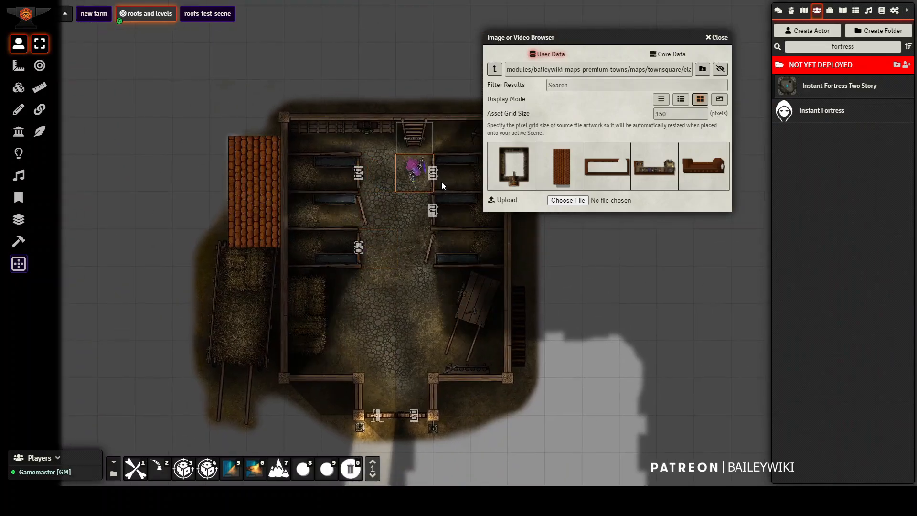
key(Up)
key(Right)
key(Right)
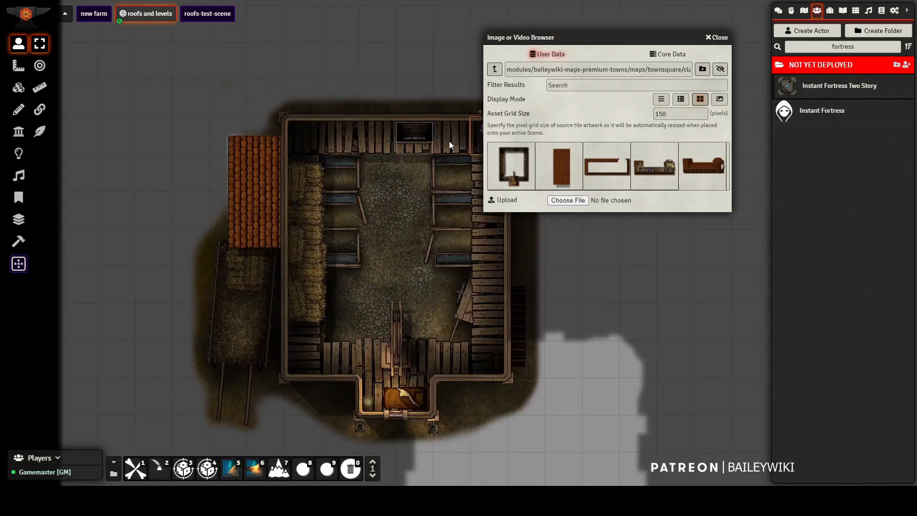
key(Down)
key(Down)
key(Down)
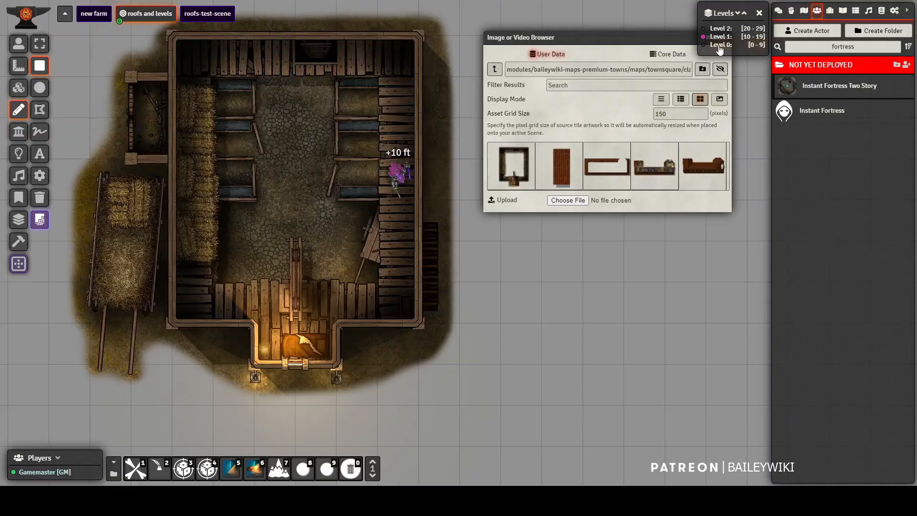
- On Level 0, draw a rectangular Levels hole about 388 by 500 pixels over the barn's central floor opening
click(720, 46)
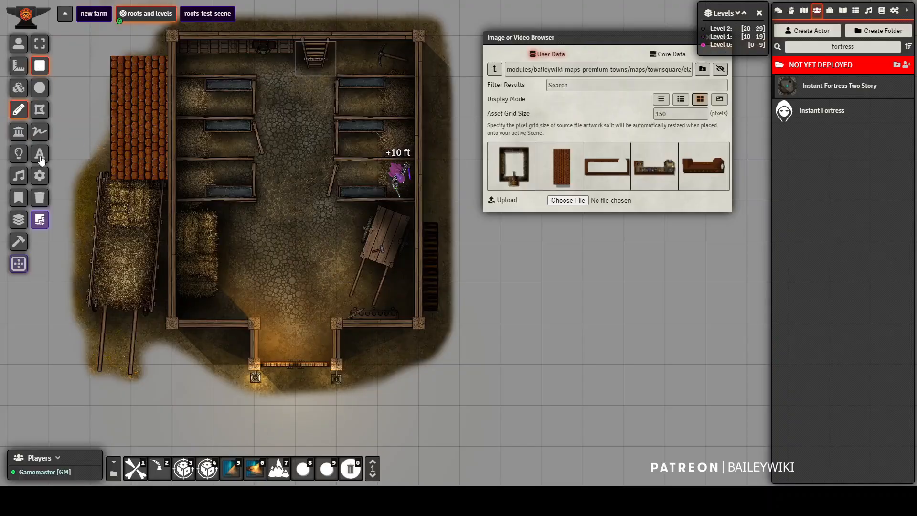
click(39, 221)
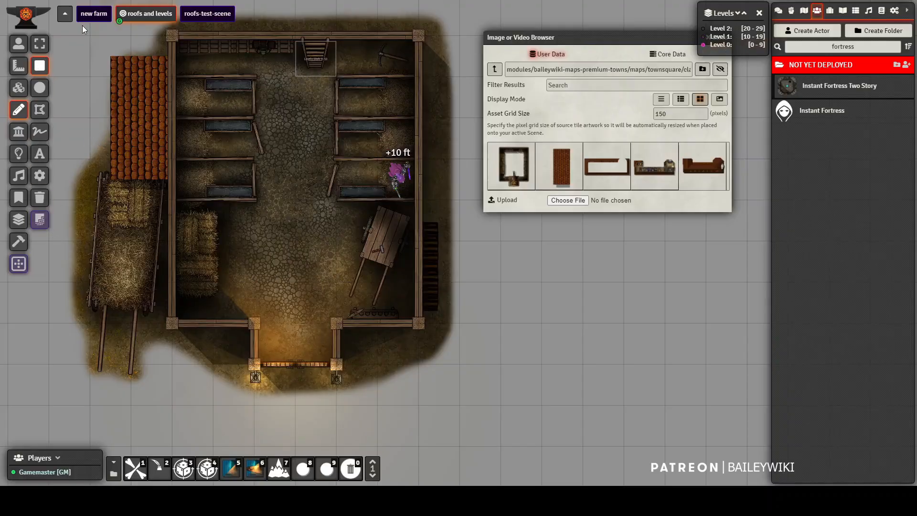
mouse_move(214, 76)
mouse_down()
mouse_move(332, 200)
mouse_move(371, 281)
mouse_up()
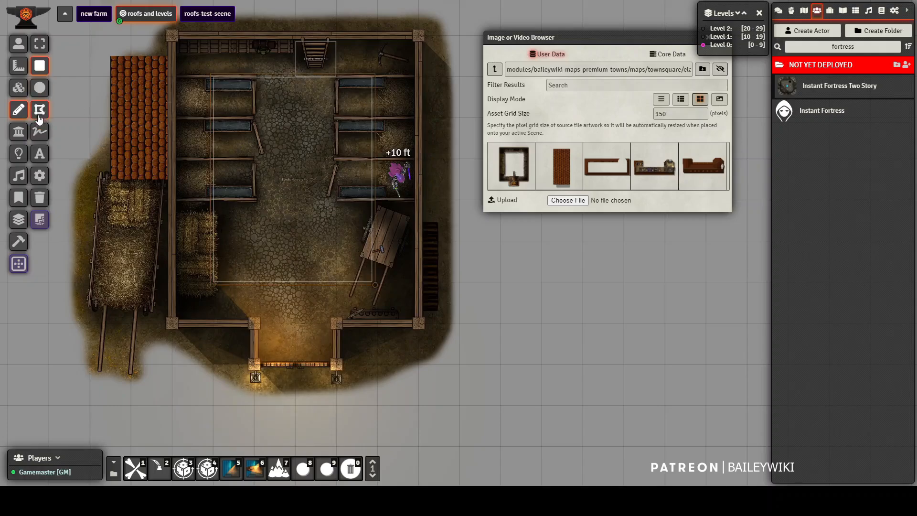
- Set the central hole drawing's top height to 19, keeping Hole mode and bottom height 0
scroll(228, 202, up, 2)
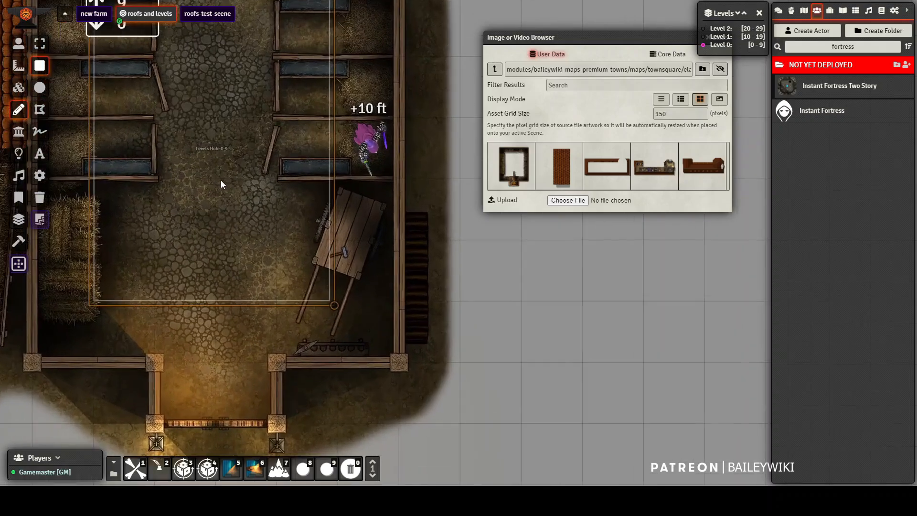
double_click(217, 144)
click(449, 329)
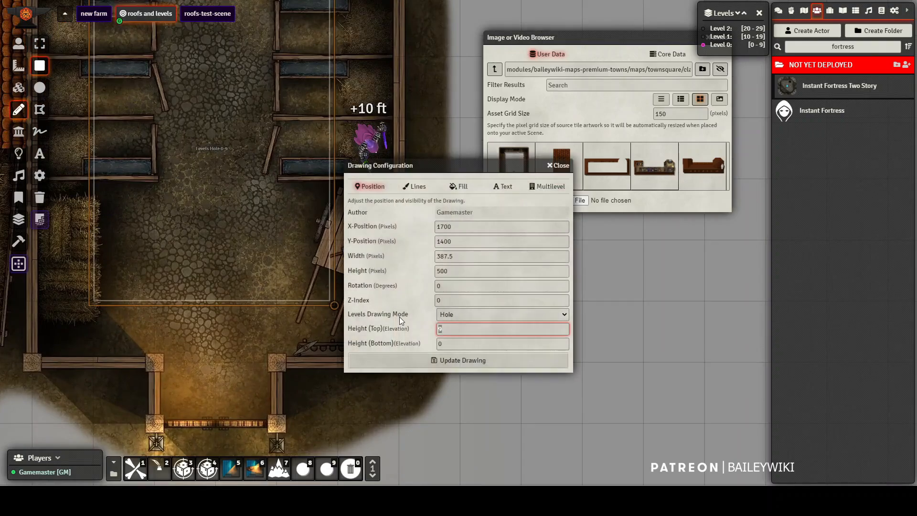
key(BackSpace)
text(19)
key(Tab)
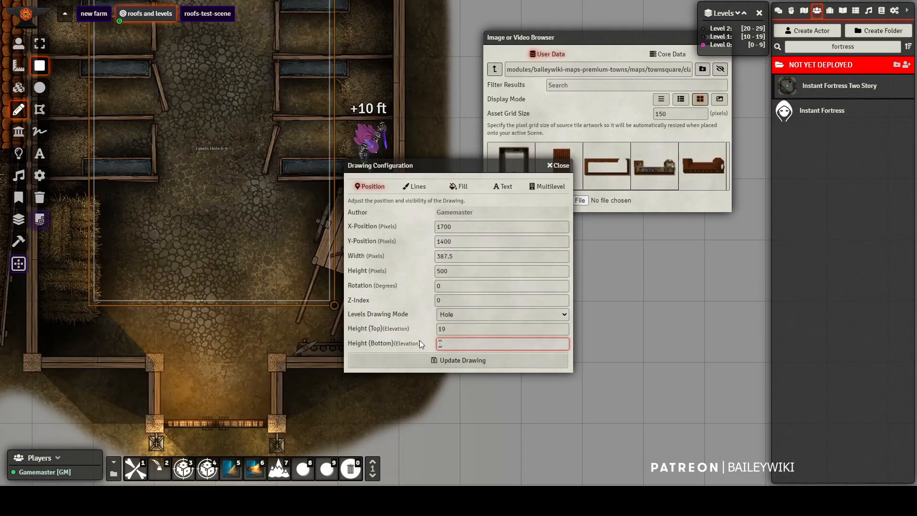
click(462, 360)
- Close the levels display and select the player token on the hayloft to inspect the view through the hole
scroll(262, 230, down, 2)
scroll(263, 232, down, 3)
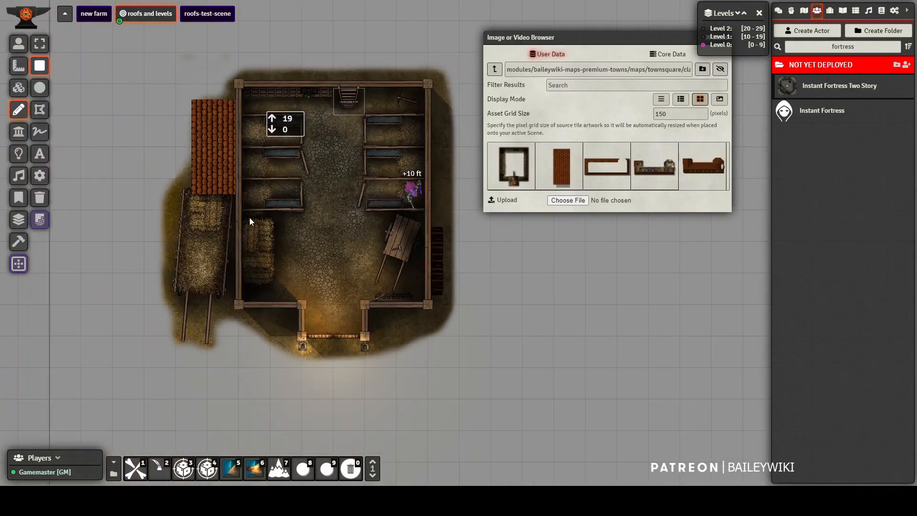
click(18, 43)
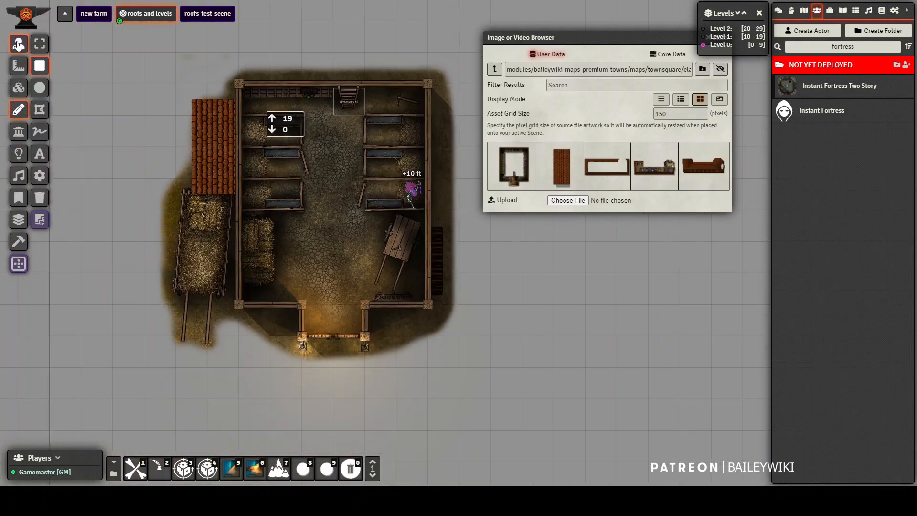
click(759, 13)
click(410, 192)
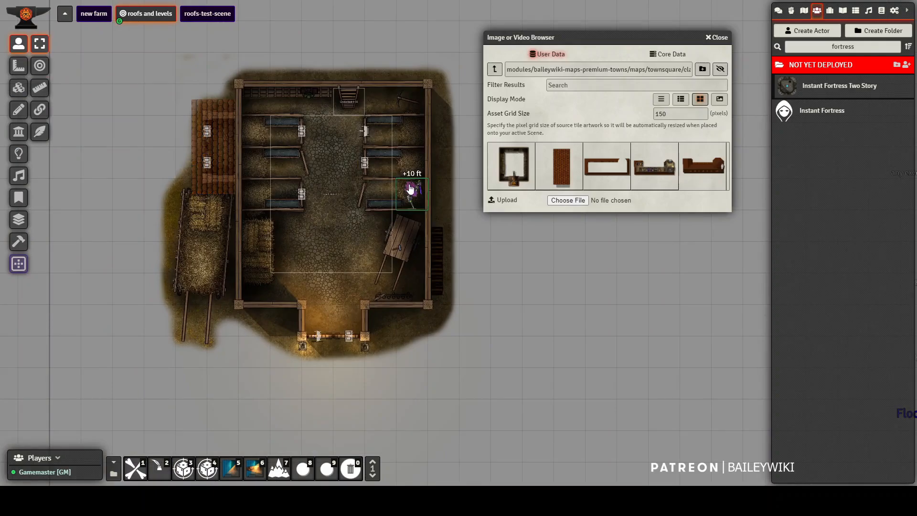
scroll(761, 114, up, 1)
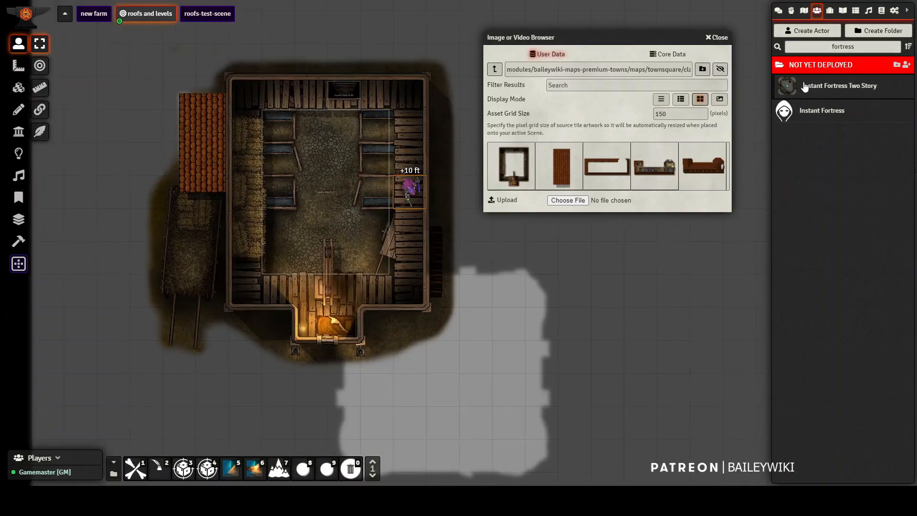
- Search the actors for "zom" and place two Zombie tokens on the barn's ground floor, in the central aisle and by the northeast stall
drag(853, 51, 806, 46)
text(zom)
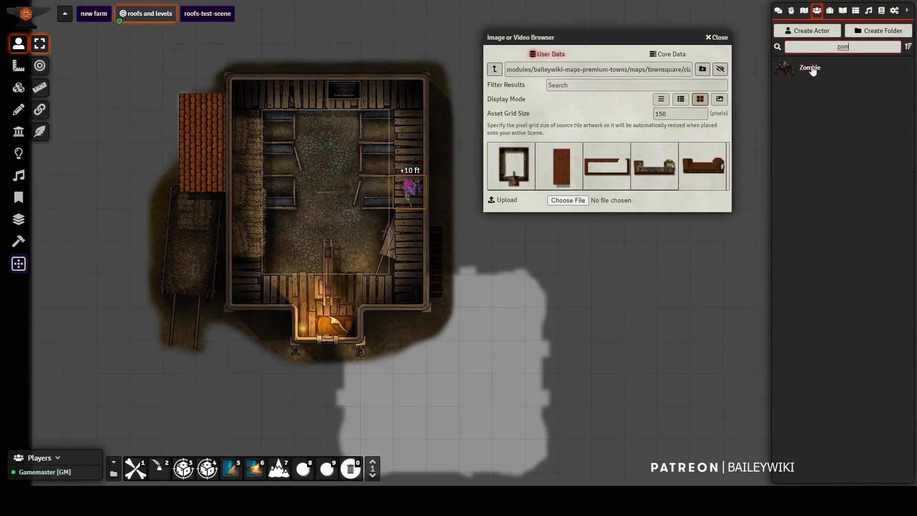
click(382, 125)
drag(382, 125, 419, 141)
- Move the northeast zombie west inside its stall, clear of the hayloft edge, and check it from the player token's view
click(413, 200)
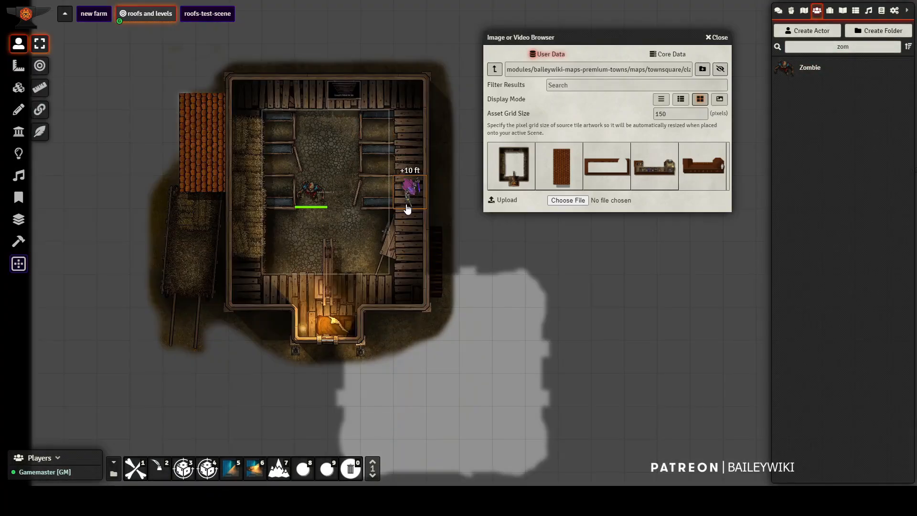
click(399, 163)
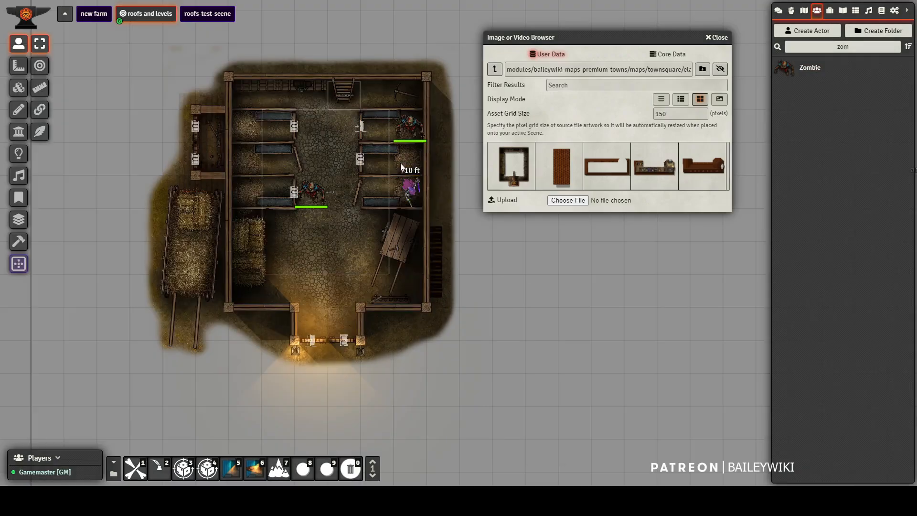
drag(407, 135, 385, 133)
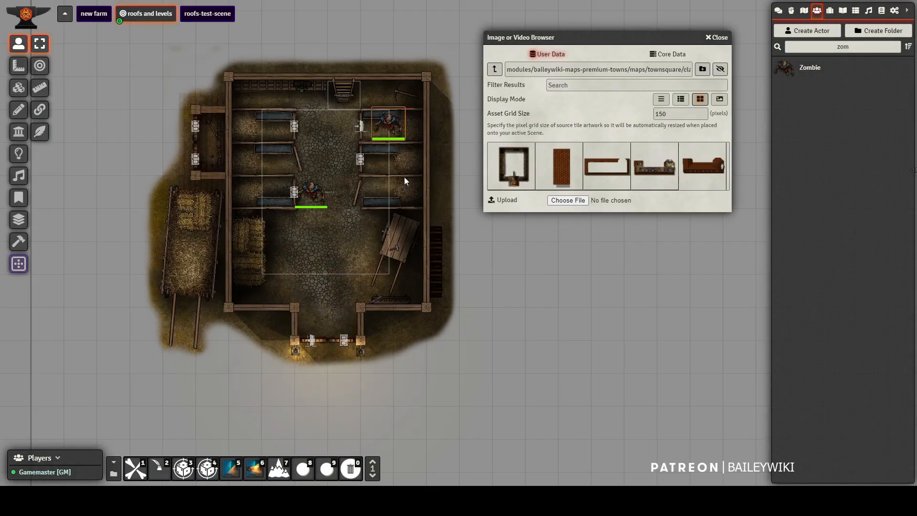
click(414, 203)
- Show the levels display, move the image browser clear of it and switch to Level 1
scroll(367, 200, up, 4)
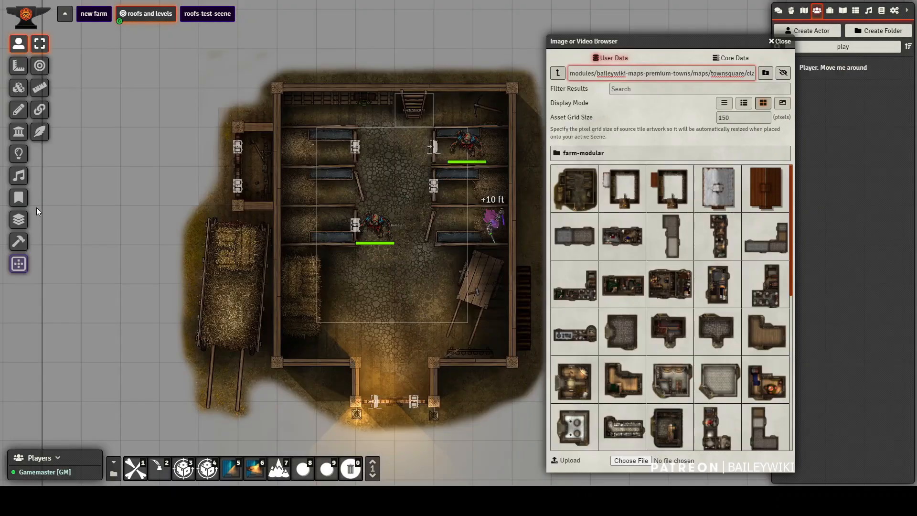
click(19, 220)
click(38, 46)
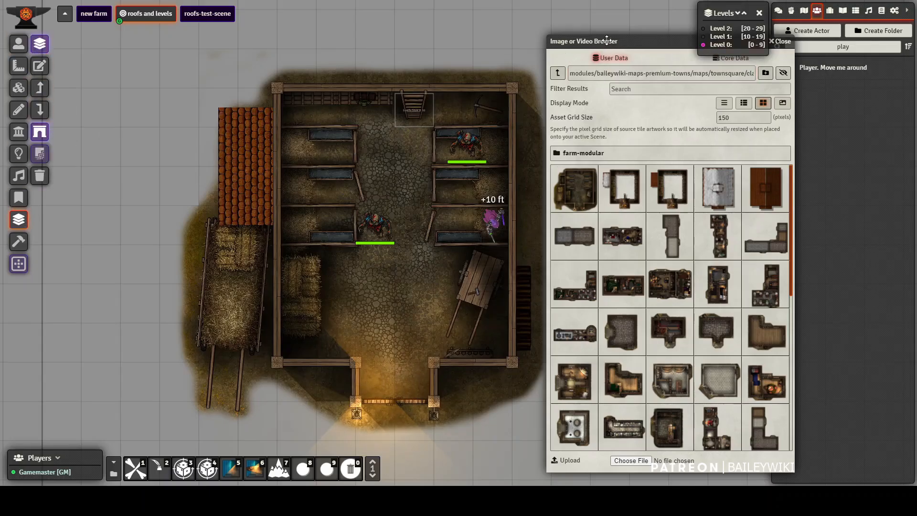
drag(635, 43, 682, 58)
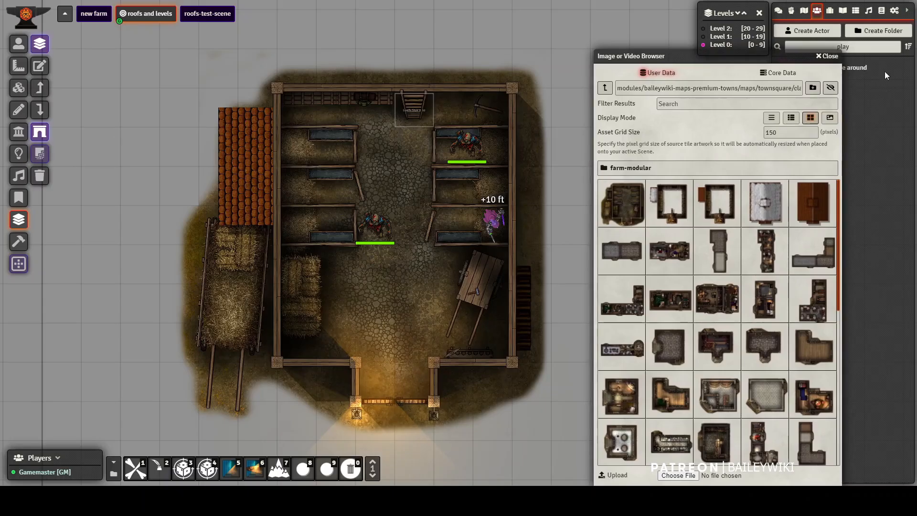
click(721, 38)
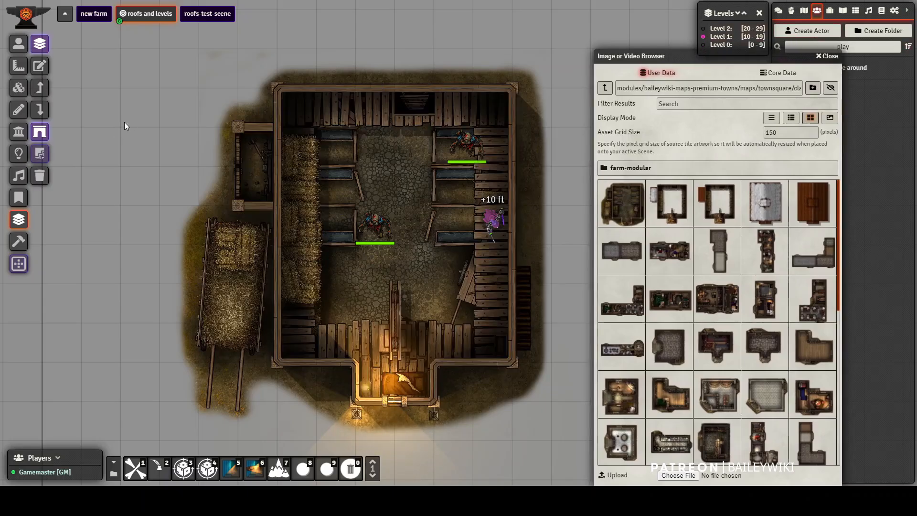
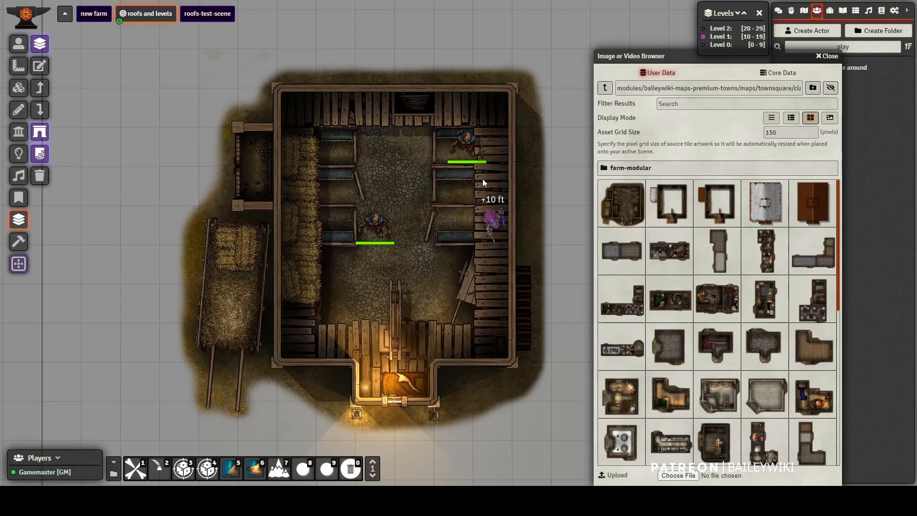
- Activate the tile controls, reposition the image browser and reload the scene
click(19, 87)
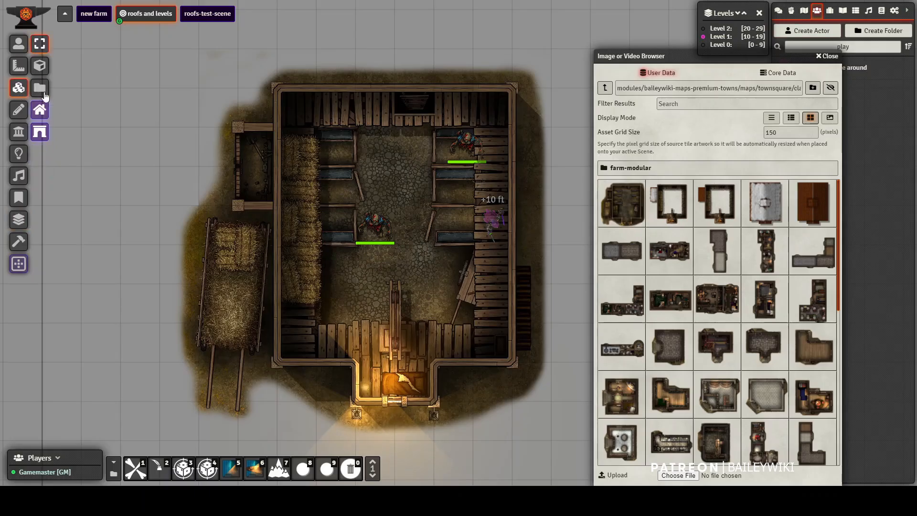
click(357, 221)
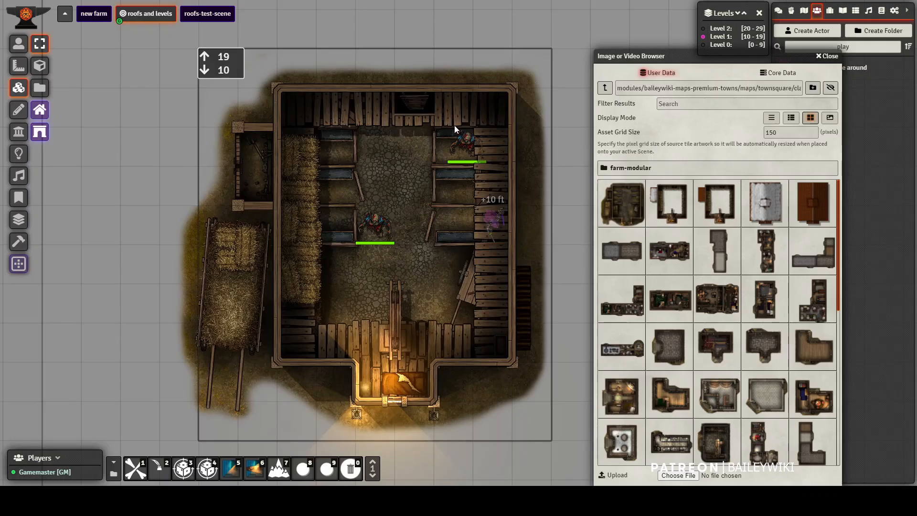
drag(676, 56, 610, 27)
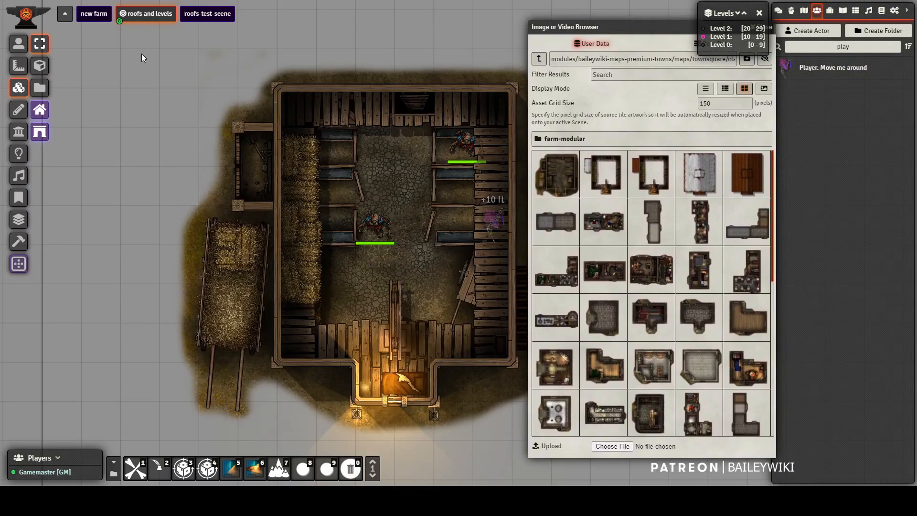
key(F5)
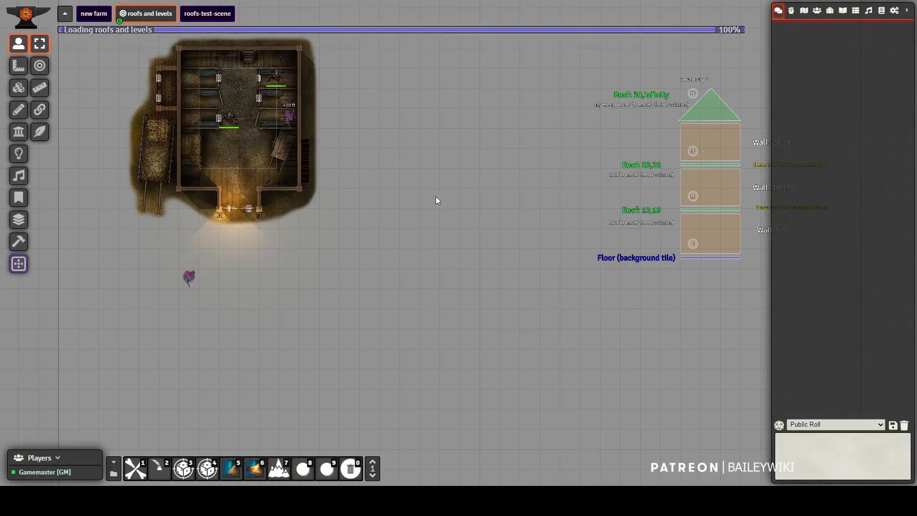
- Turn on foreground tile editing and bring back the levels display for Level 1
scroll(366, 193, up, 12)
drag(343, 180, 528, 328)
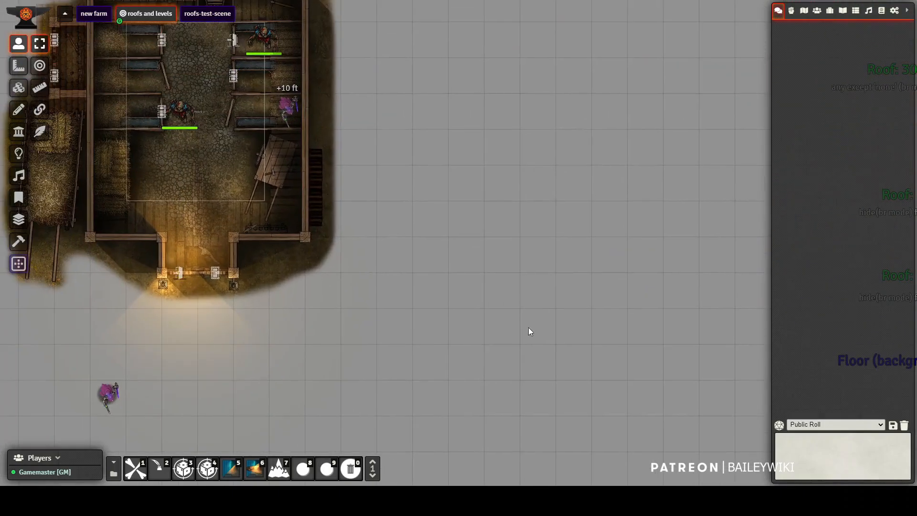
click(19, 89)
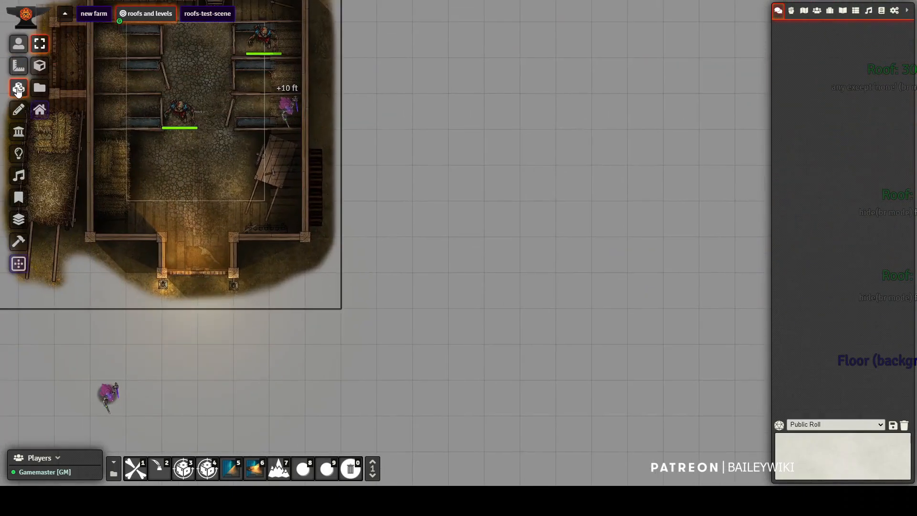
click(38, 109)
click(19, 219)
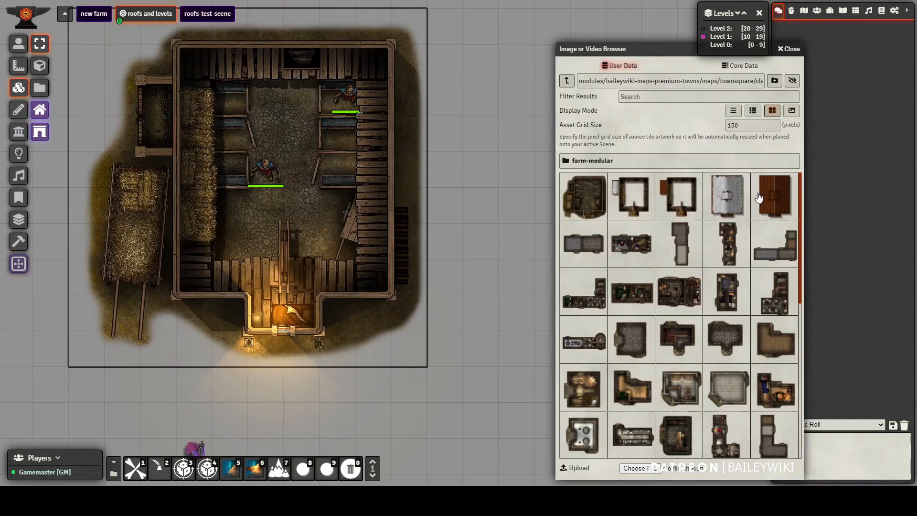
- Place the red main roof tile over the barn and set its Better Roof Mode to Show (Show Tile Through Fog)
drag(300, 181, 274, 168)
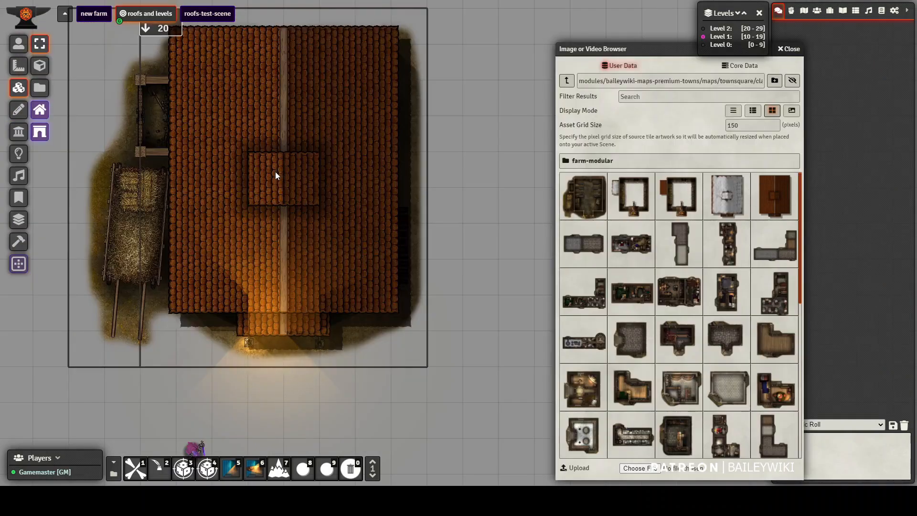
double_click(303, 166)
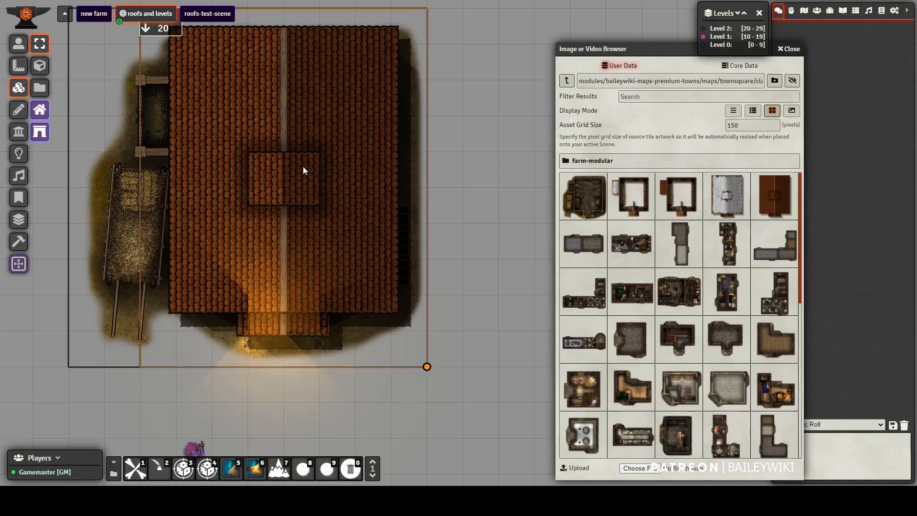
click(463, 174)
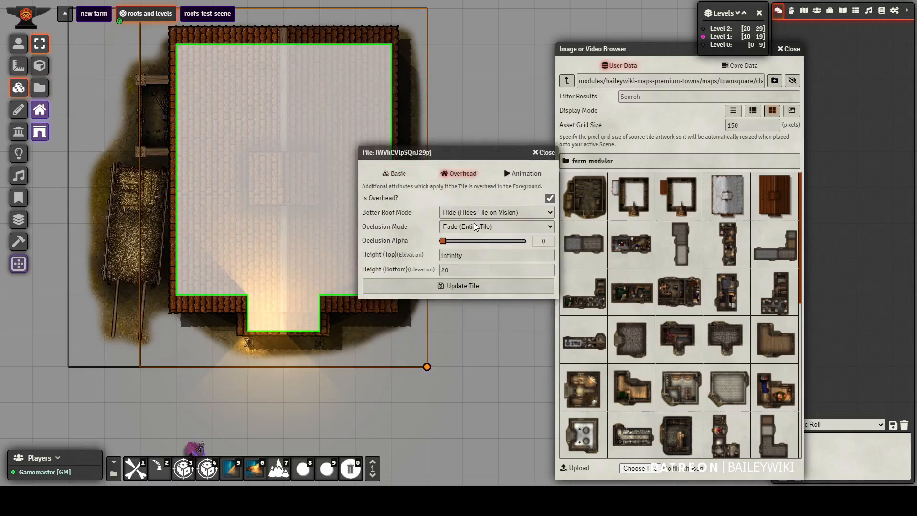
click(474, 241)
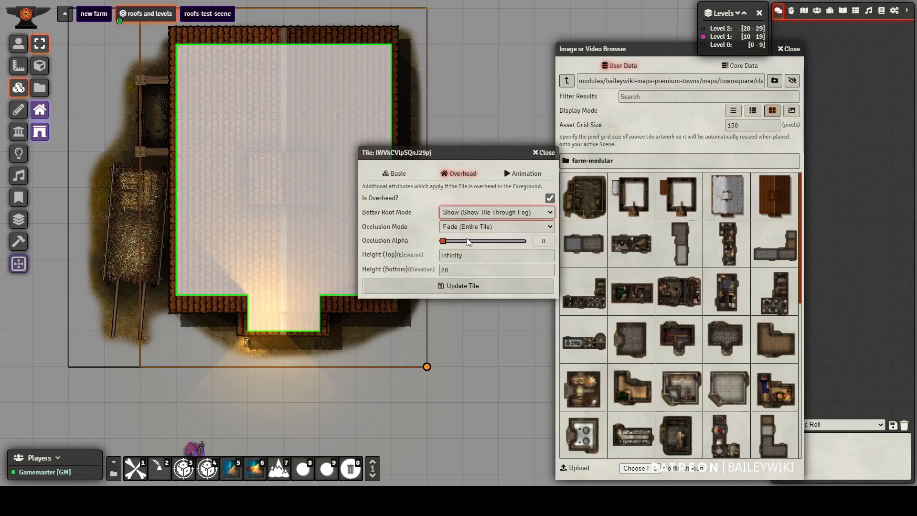
click(467, 285)
- Select the hayloft token and undo its moves until it stands outside, south of the barn's front entrance
click(19, 44)
click(386, 183)
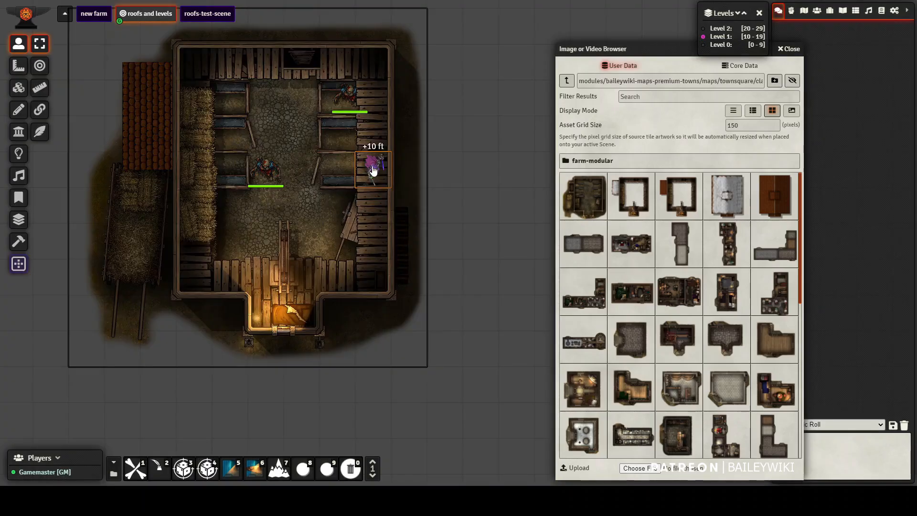
key(ctrl+z)
key(ctrl+z)
key(ctrl+z)
key(ctrl+z)
key(ctrl+z)
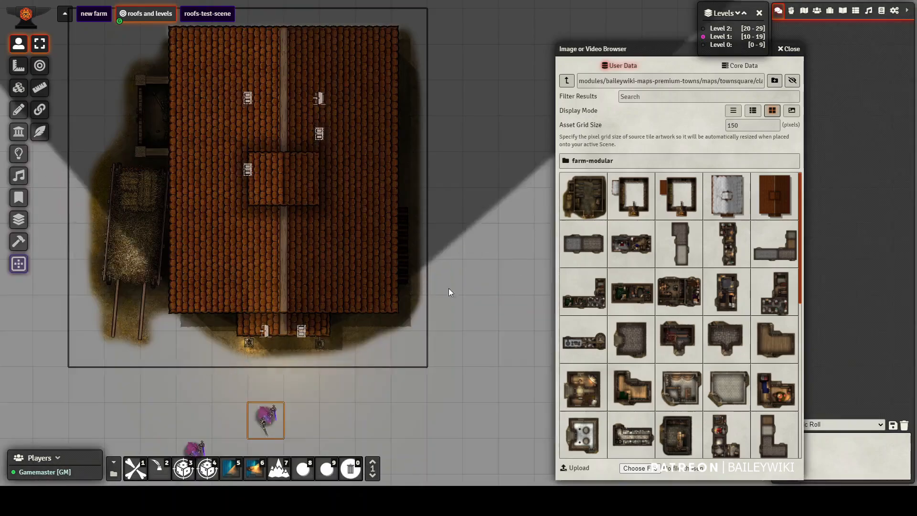
drag(408, 473, 388, 391)
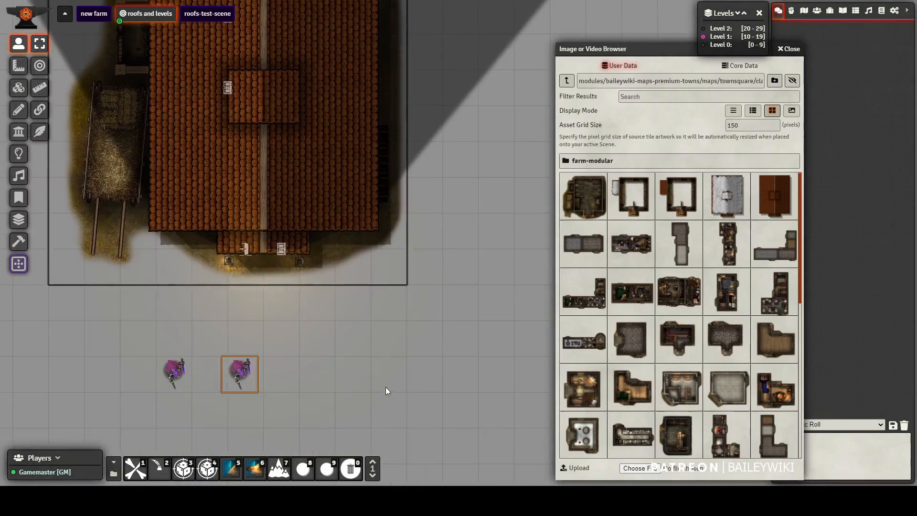
key(ctrl+z)
key(ctrl+z)
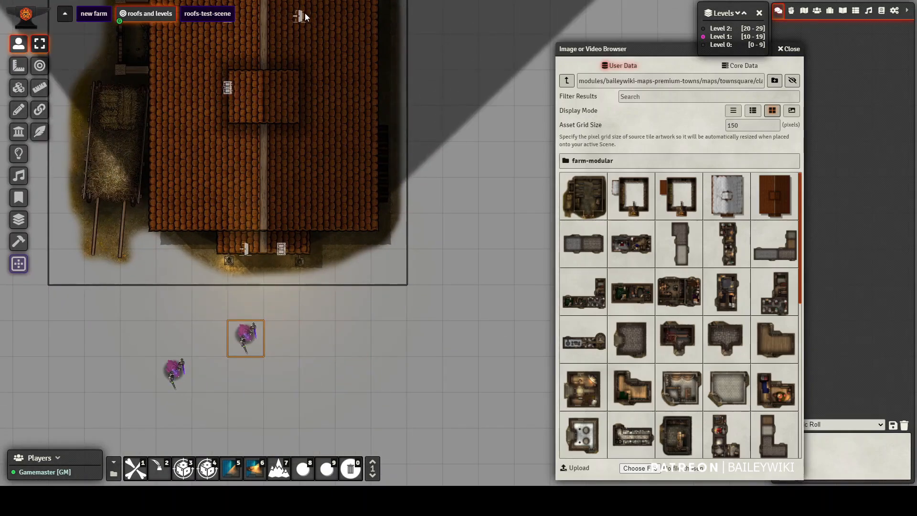
- Close the front entrance's west door and walk the token three squares west
click(246, 249)
drag(266, 321, 382, 401)
key(Left)
key(Left)
key(Left)
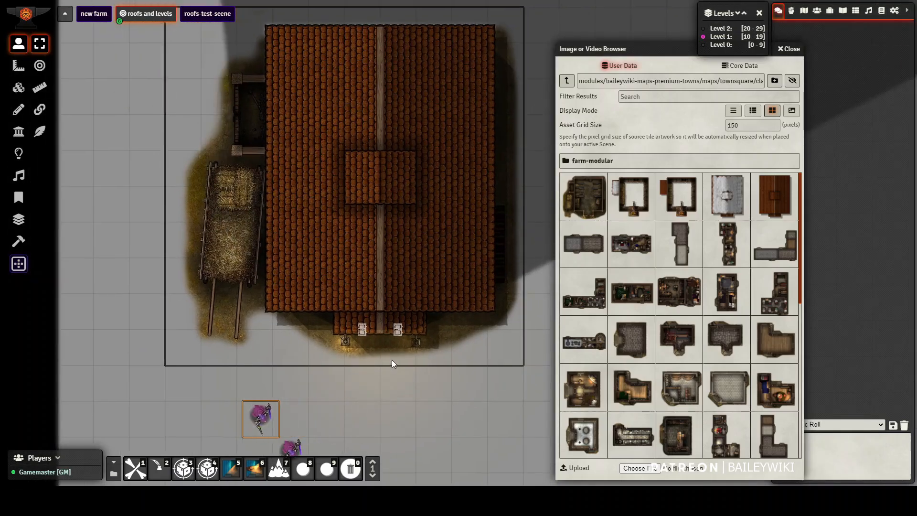
- Walk the token west along the barn's south side until it is past the hay cart
key(Right)
key(Right)
key(Right)
key(Right)
key(Left)
key(Left)
key(Left)
key(Left)
key(Left)
key(Left)
key(Left)
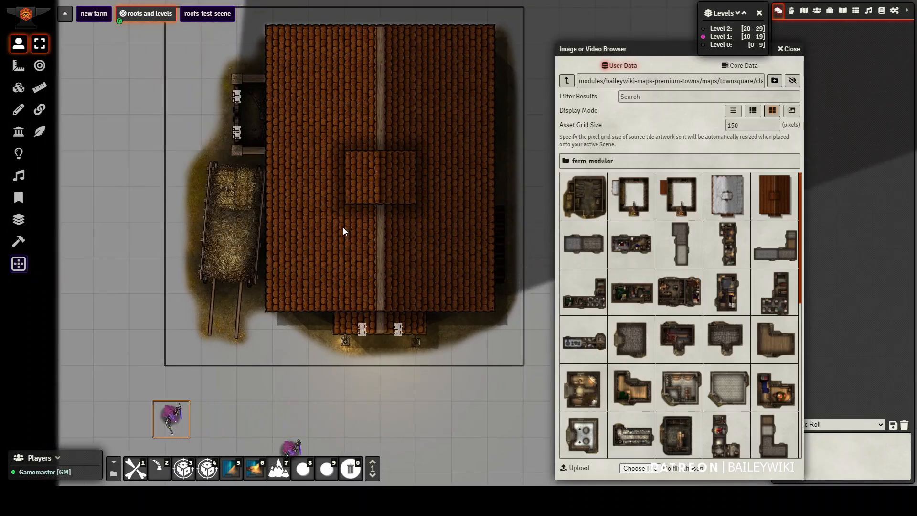
- Walk the token north until it stands outside the barn's west annex and close the annex's northern door
key(Up)
key(Up)
key(Up)
key(Up)
key(Up)
key(Up)
key(Up)
key(Up)
key(Up)
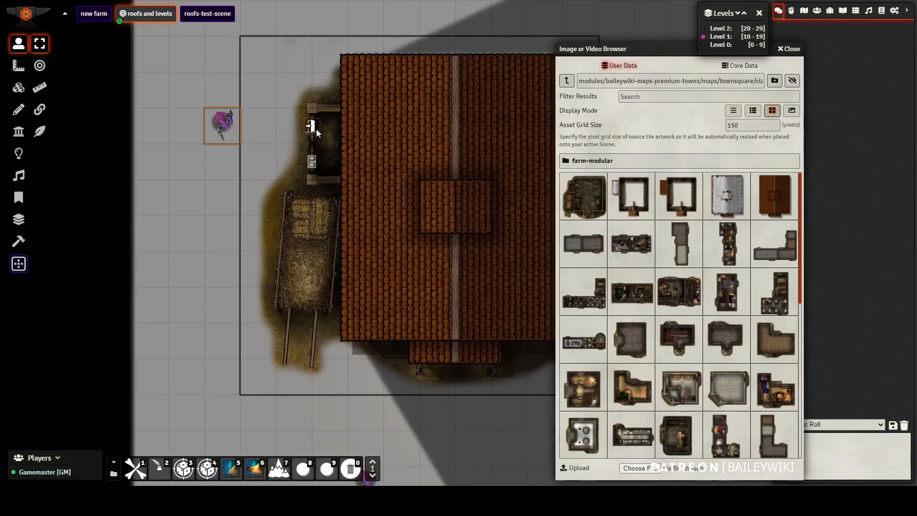
click(317, 129)
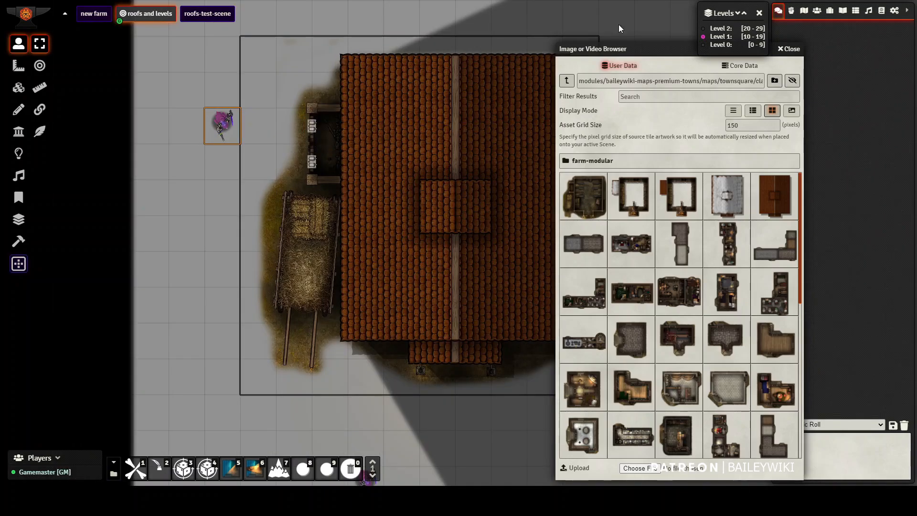
- Close the Levels display and walk the token south and back east toward the barn's front entrance
click(760, 16)
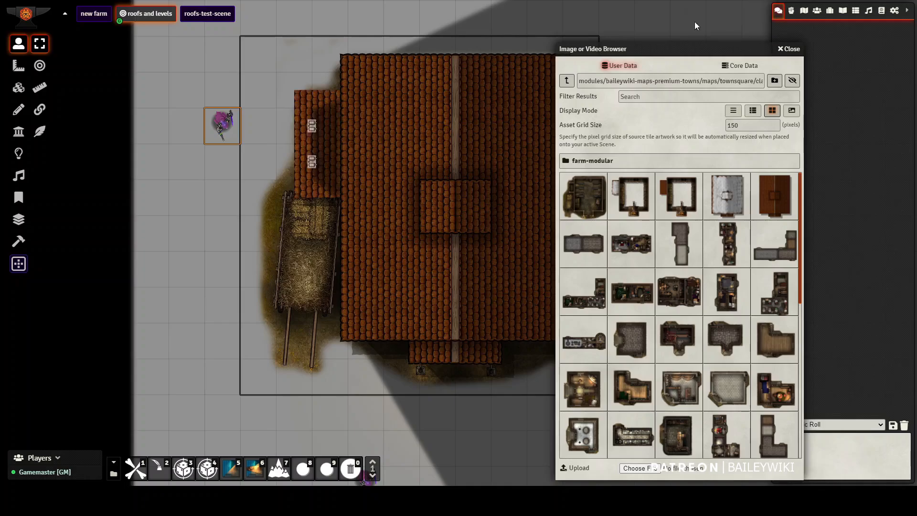
key(Down)
key(Down)
key(Down)
key(Down)
key(Down)
key(Down)
key(Down)
key(Down)
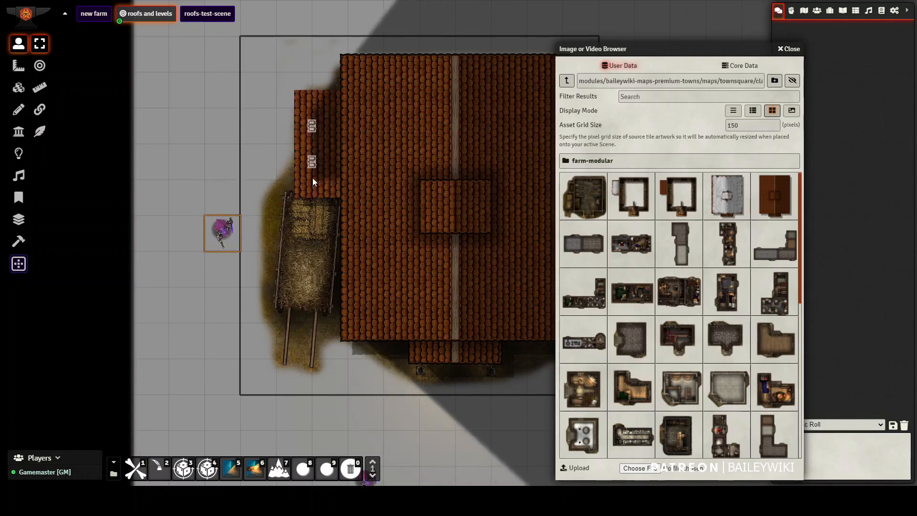
key(Right)
key(Right)
key(Right)
key(Right)
key(Right)
key(Right)
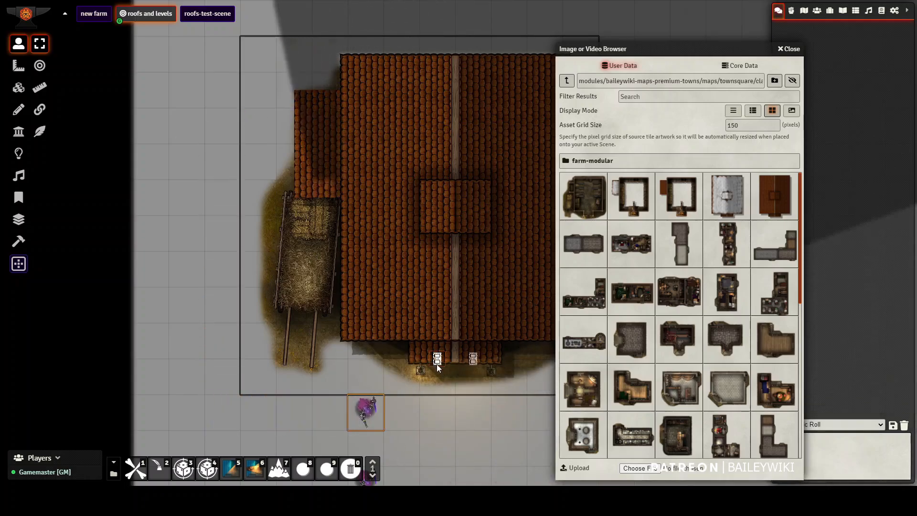
key(Down)
key(Down)
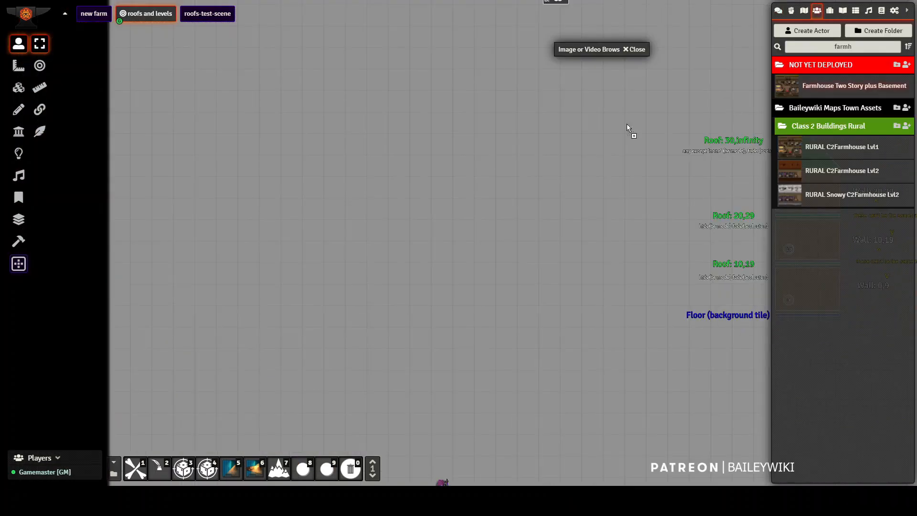
- Place the farmhouse prefab on the empty grid west of the levels diagram and shift it a few squares east
key(ctrl+v)
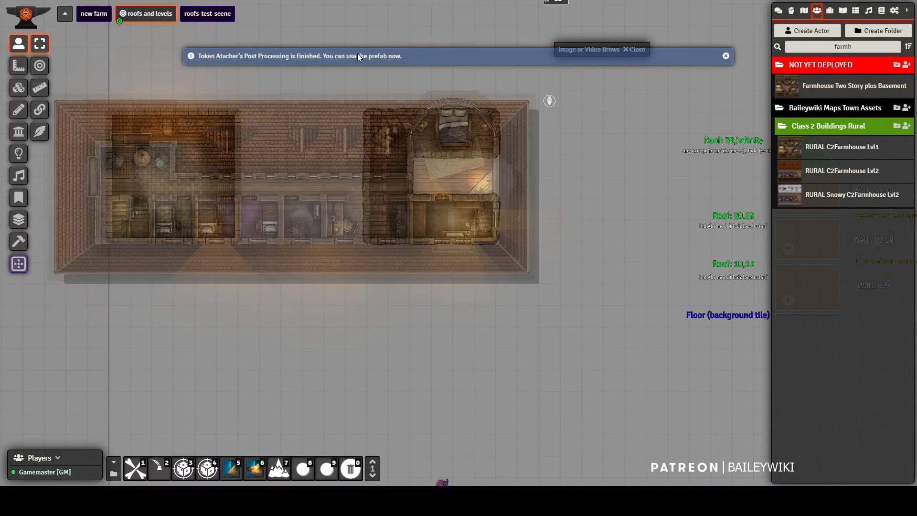
click(357, 54)
drag(547, 99, 628, 101)
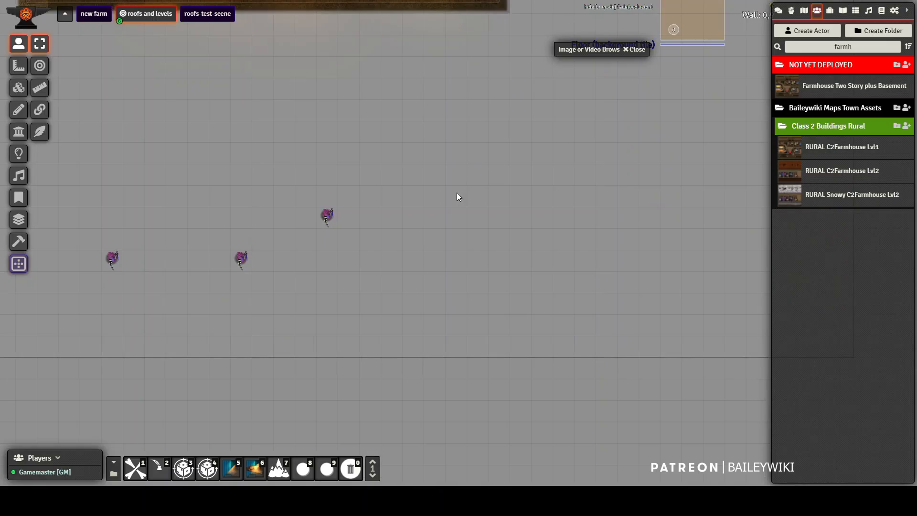
- Bring a token from the south up to the farmhouse and walk it onto the front porch against the outer wall
scroll(456, 193, down, 5)
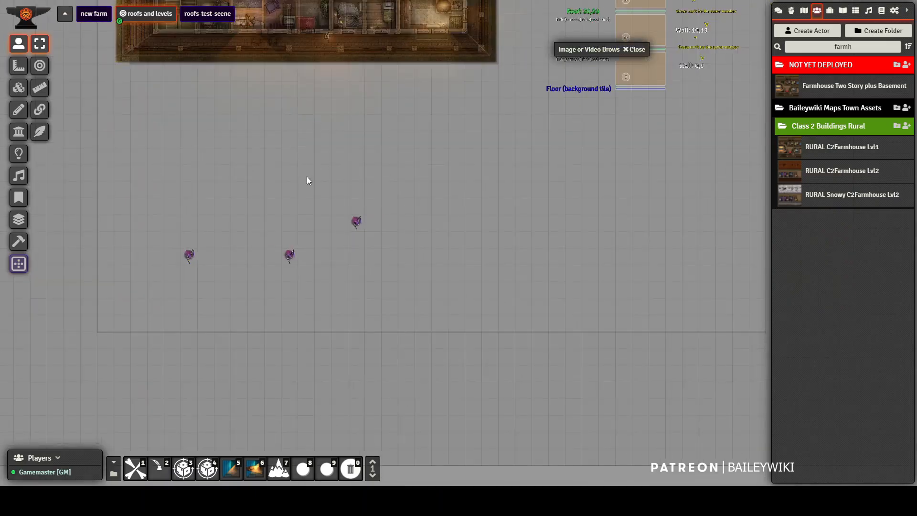
drag(307, 176, 326, 230)
drag(429, 246, 484, 338)
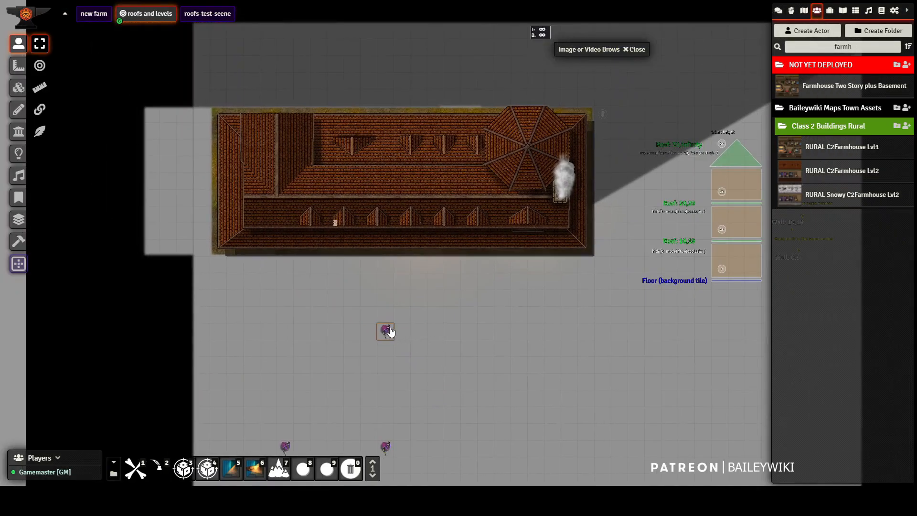
key(Up)
key(Up)
key(Up)
key(Up)
key(Up)
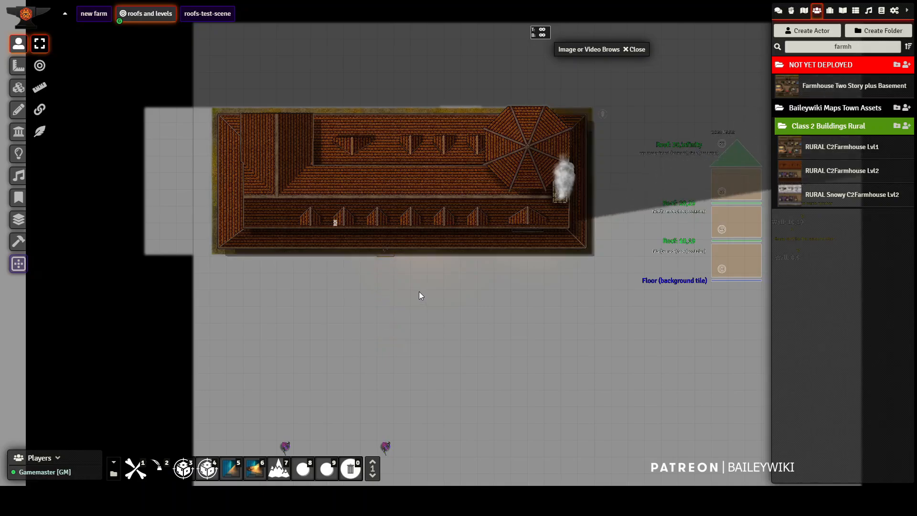
scroll(394, 288, up, 2)
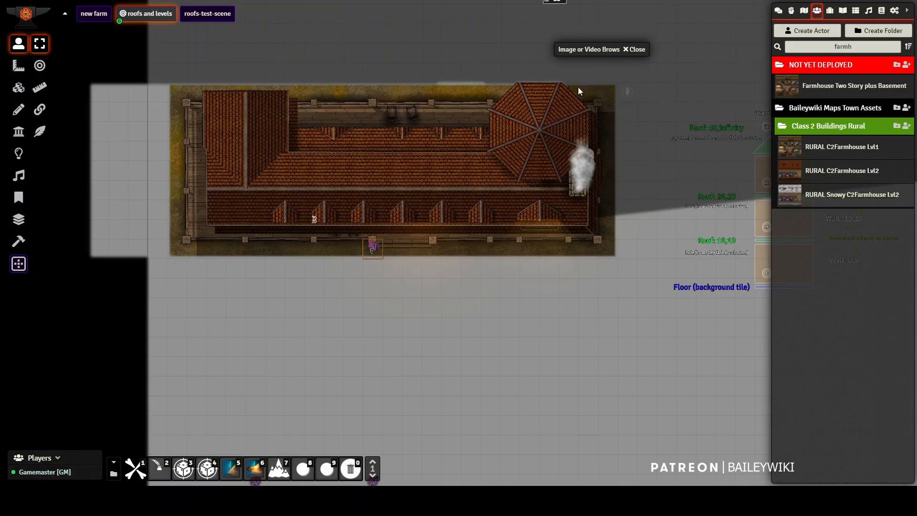
key(Up)
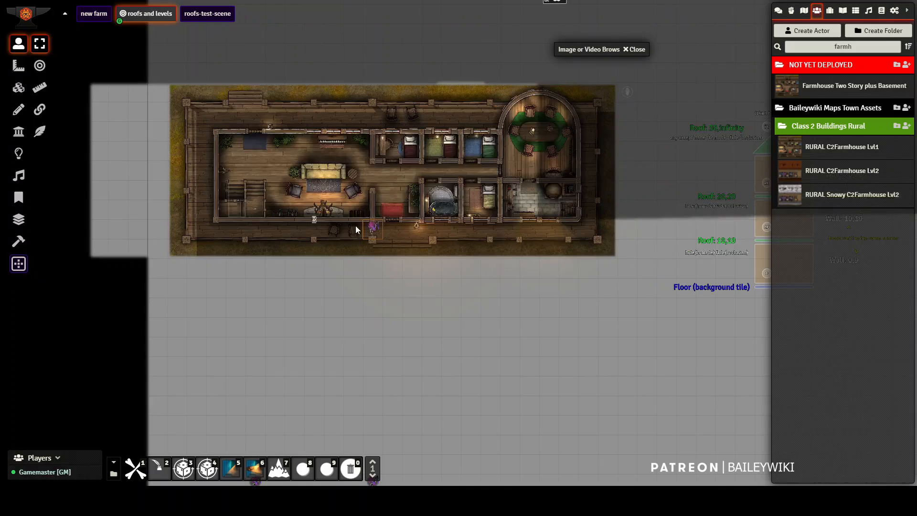
scroll(356, 226, up, 2)
key(Right)
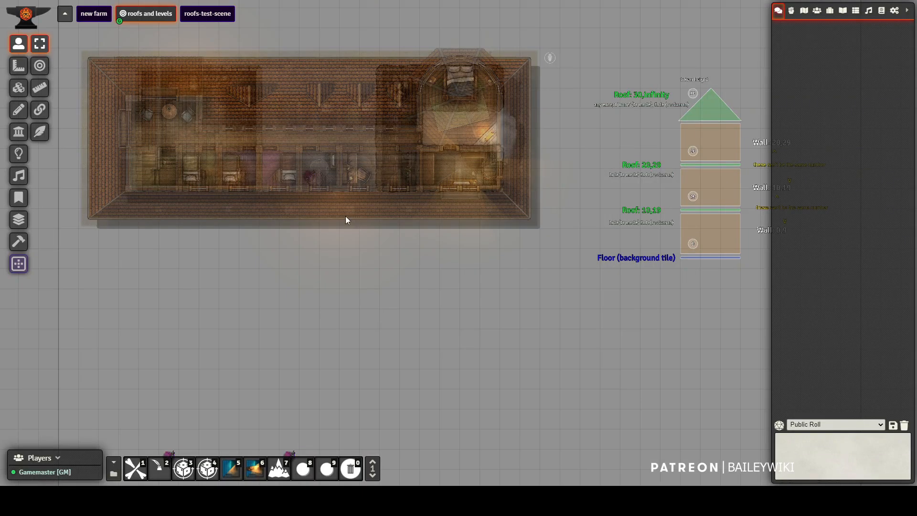
- Select the token on the farmhouse's red entrance mat and walk it north into the corridor and three squares east
click(312, 189)
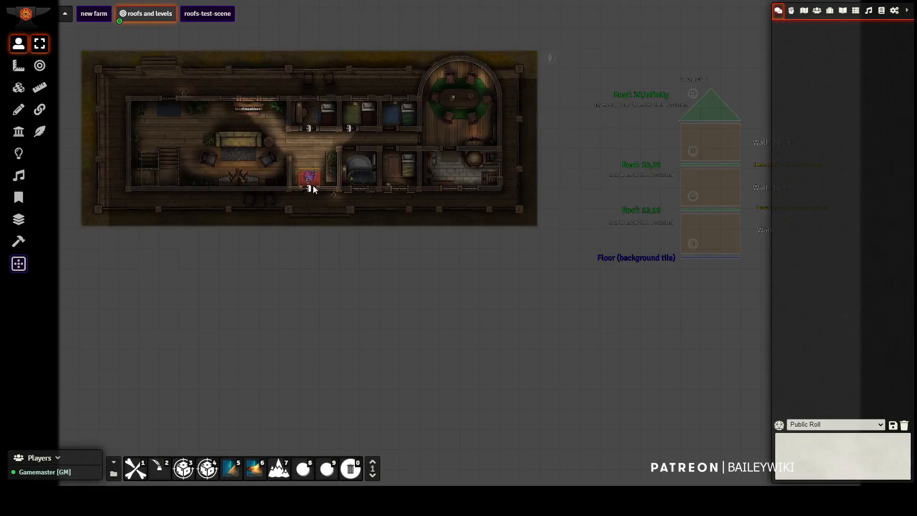
key(Up)
key(Up)
drag(319, 177, 358, 212)
scroll(358, 211, up, 9)
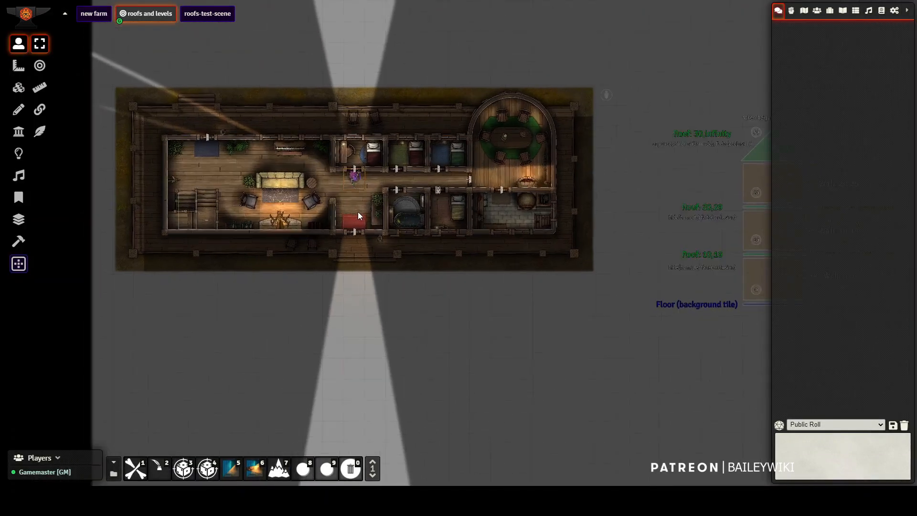
key(Right)
key(Right)
key(Right)
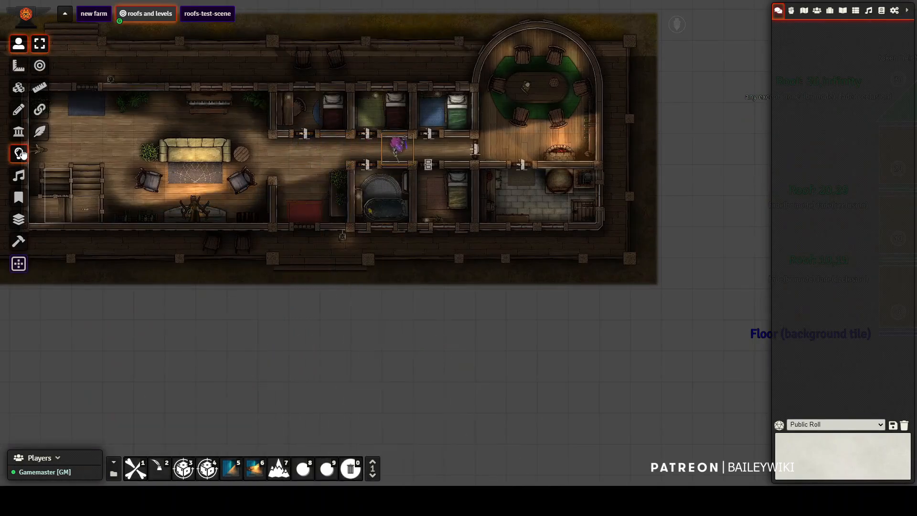
- Set the living-room fireplace's ambient sound to height top 9 and bottom 0, and open the east fireplace sound's settings
click(19, 154)
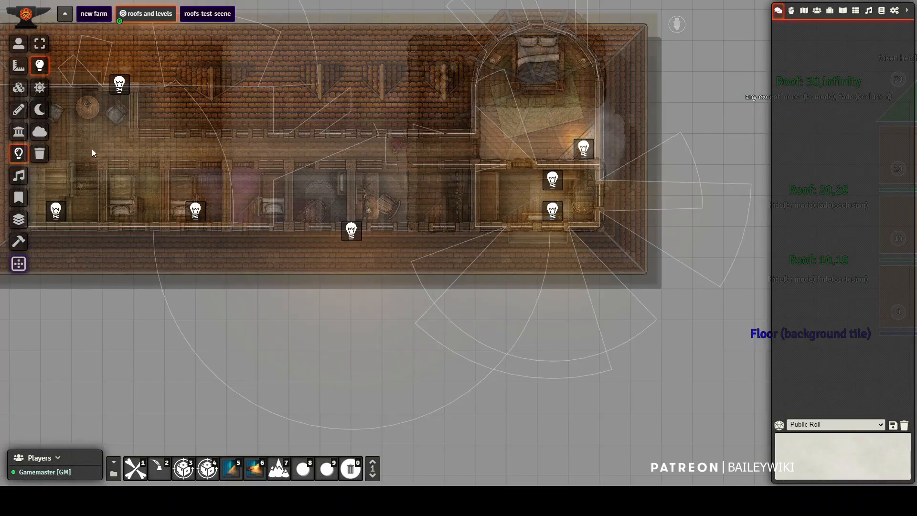
click(18, 176)
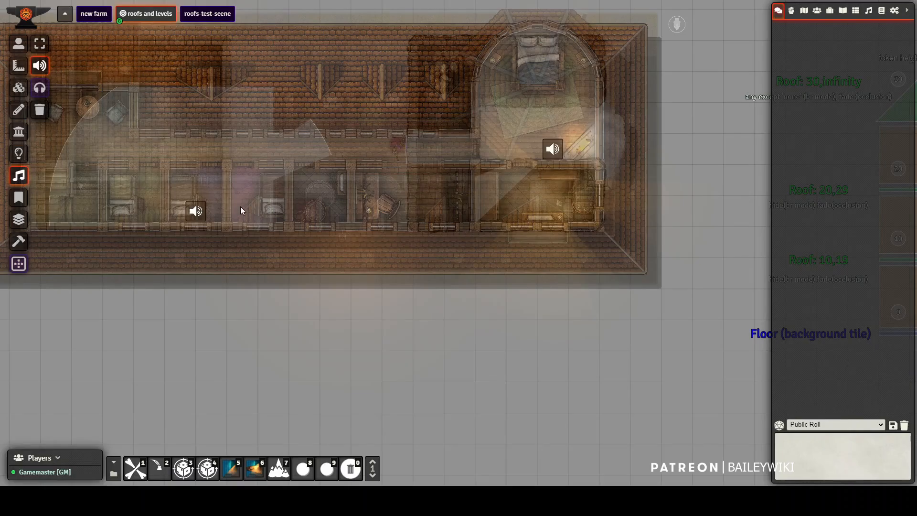
double_click(197, 211)
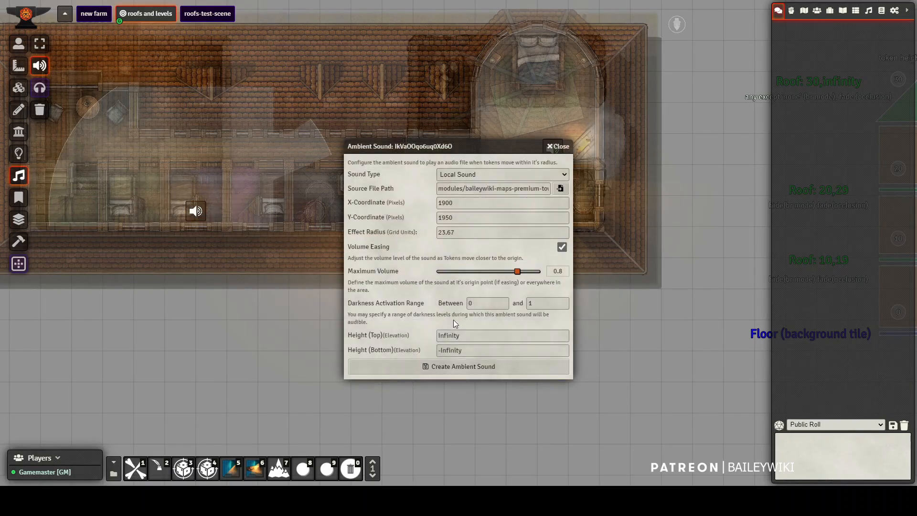
double_click(466, 335)
text(9)
key(Tab)
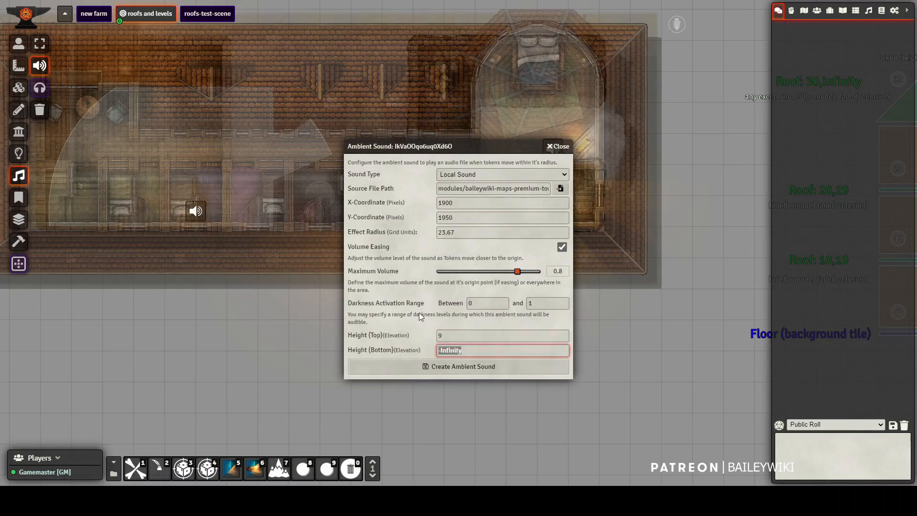
text(0)
click(443, 367)
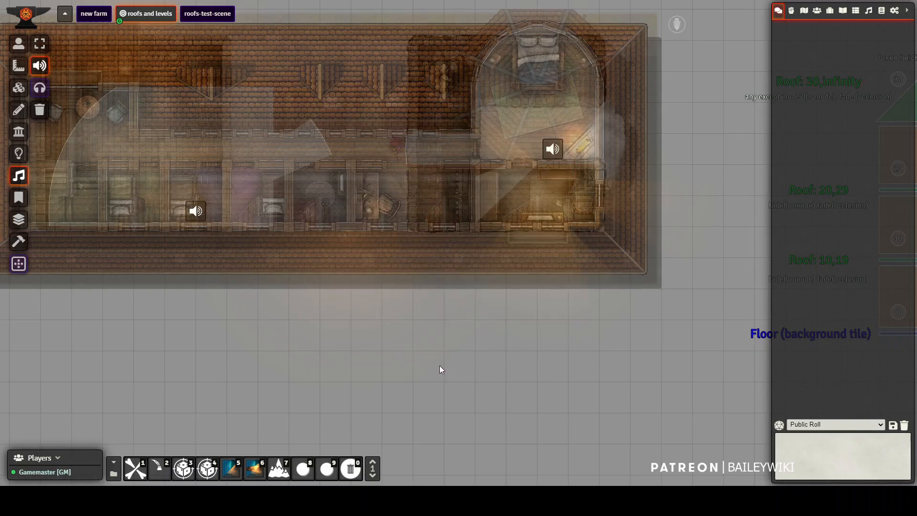
double_click(552, 150)
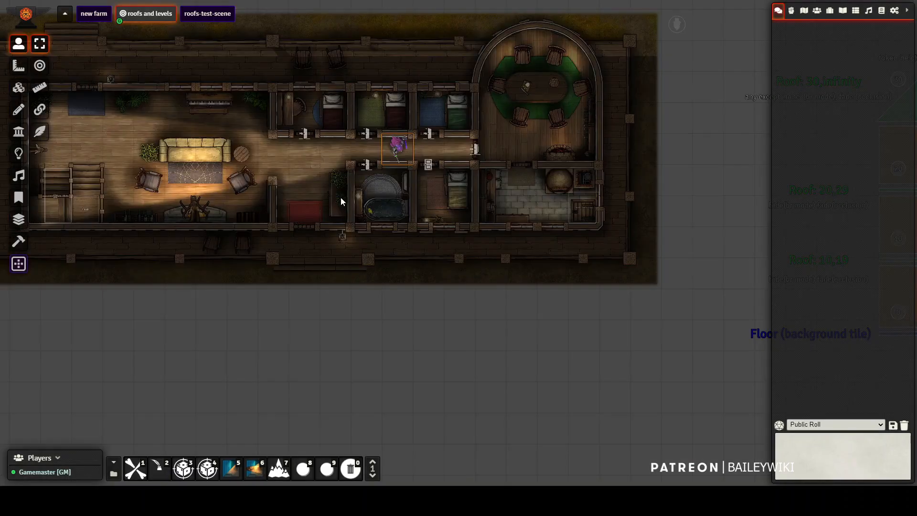
- Walk the token west along the corridor and across the living room to the blue mat by the northwest door
drag(383, 143, 306, 136)
click(305, 134)
click(304, 134)
key(Left)
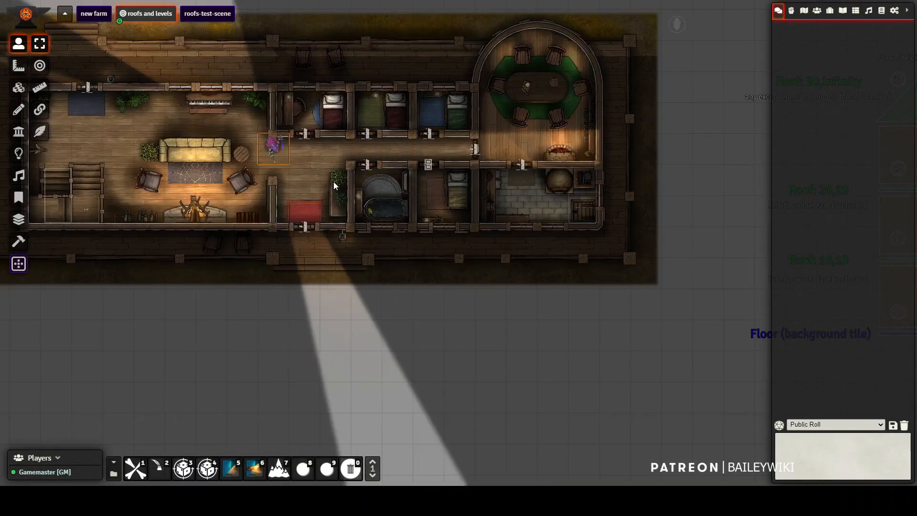
key(Up)
key(Left)
key(Left)
key(Left)
key(Left)
key(Left)
key(Left)
drag(220, 182, 380, 180)
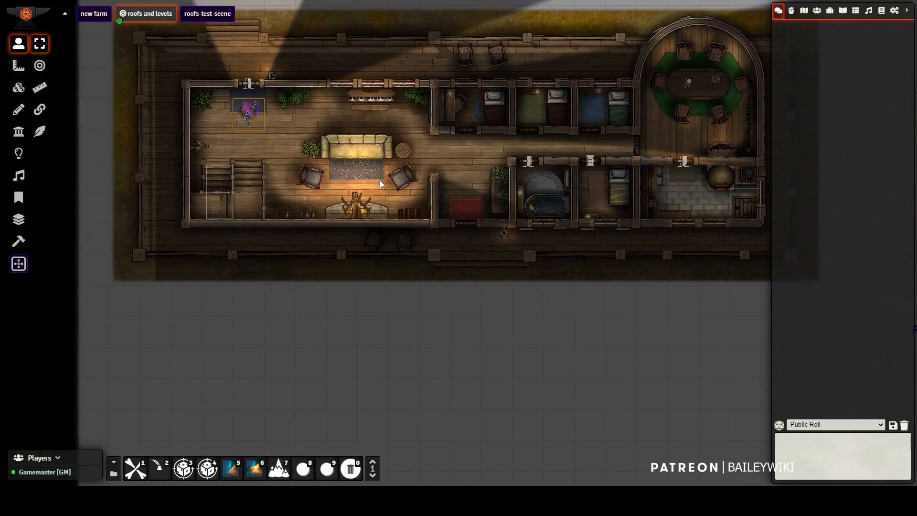
- Walk the token over the staircase to the upper floor and north off the landing into the upstairs hallway
key(Down)
key(Down)
key(Down)
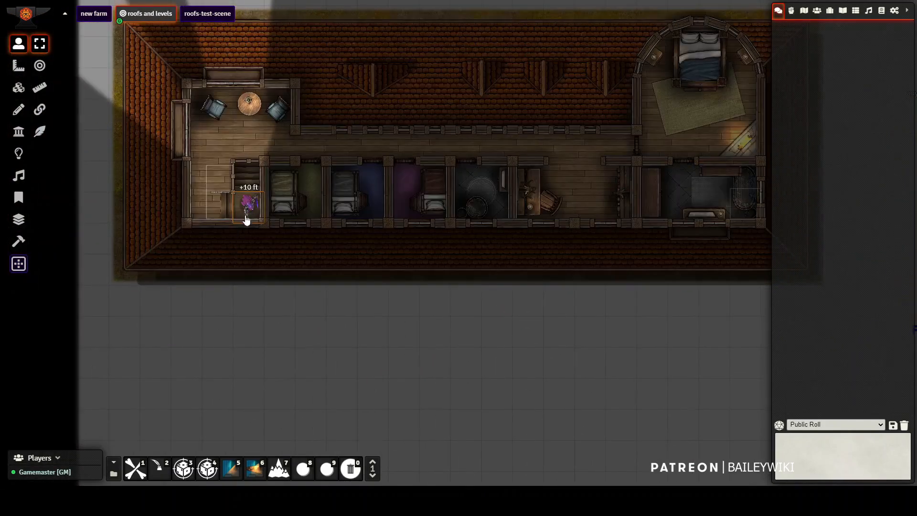
key(Left)
key(Up)
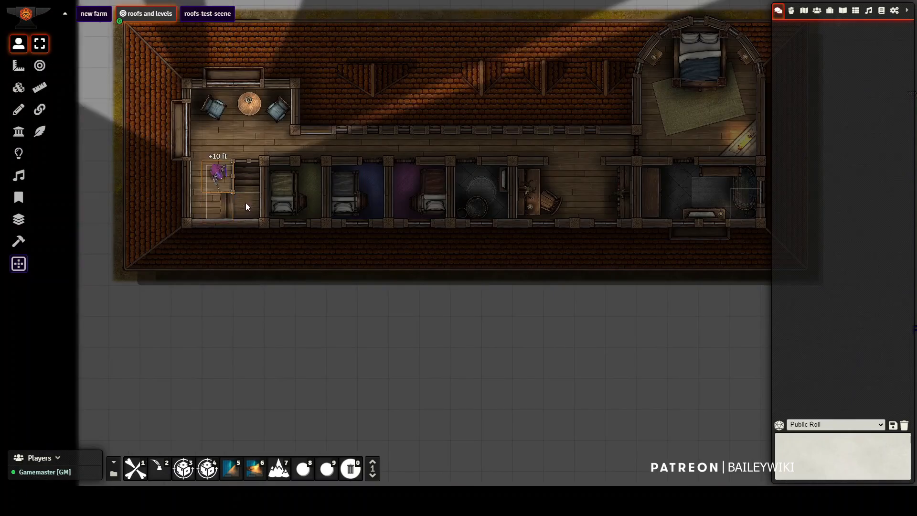
key(Up)
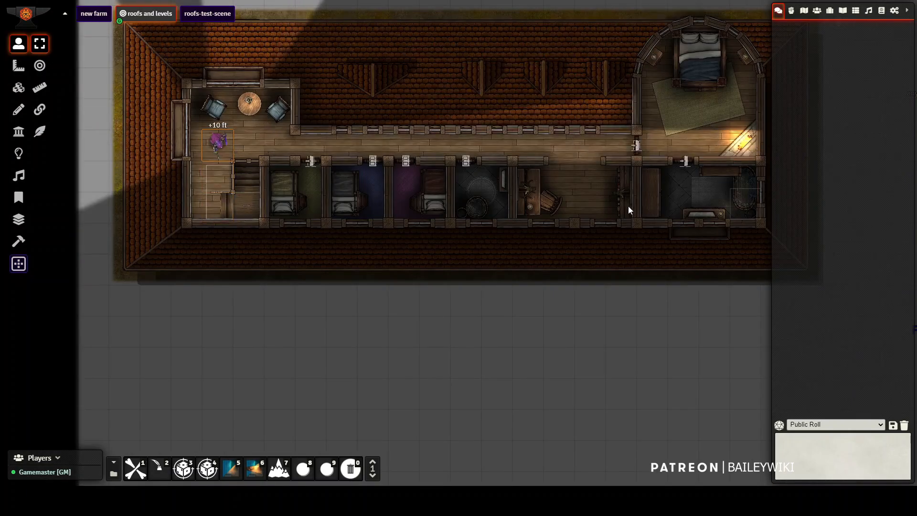
- Walk the token east along the upstairs hallway and through the doorway of the bedroom with the corner fireplace
key(Right)
key(Right)
key(Right)
key(Right)
key(Right)
key(Right)
key(Right)
key(Right)
key(Right)
key(Right)
key(Right)
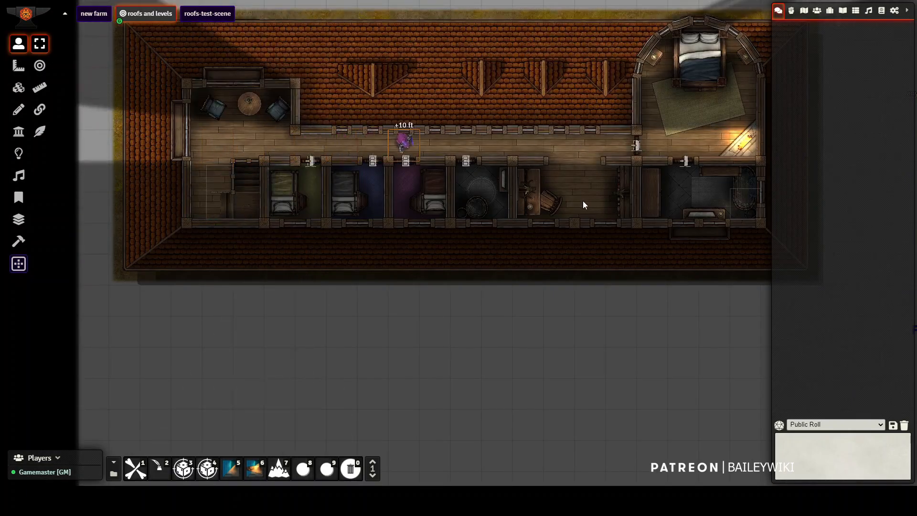
key(Right)
key(Right)
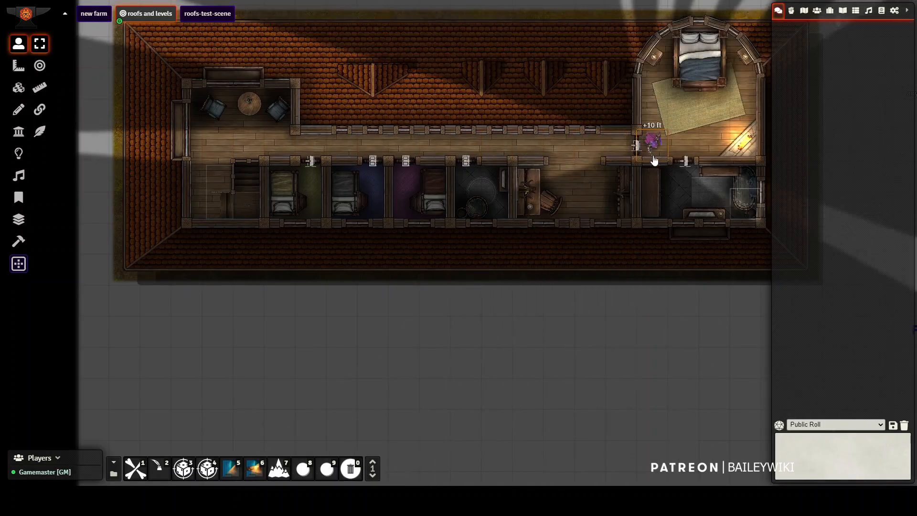
- Show the farmhouse's foreground tiles, run TA Quick Edit, and move the topmost roof tile south off the building
click(20, 89)
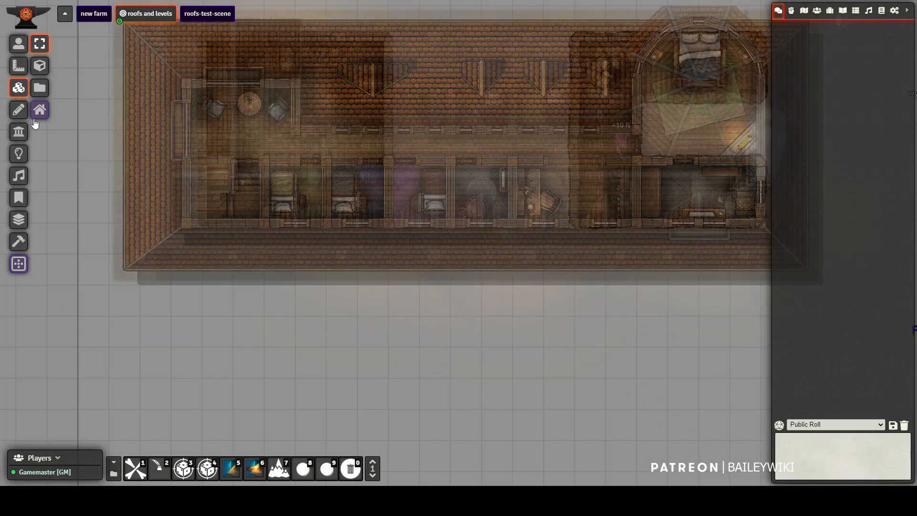
click(35, 121)
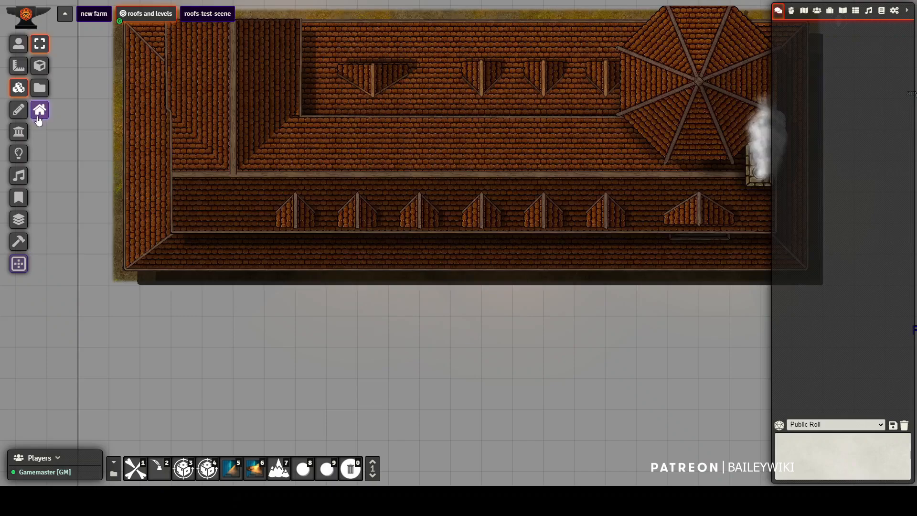
click(160, 468)
scroll(412, 277, down, 6)
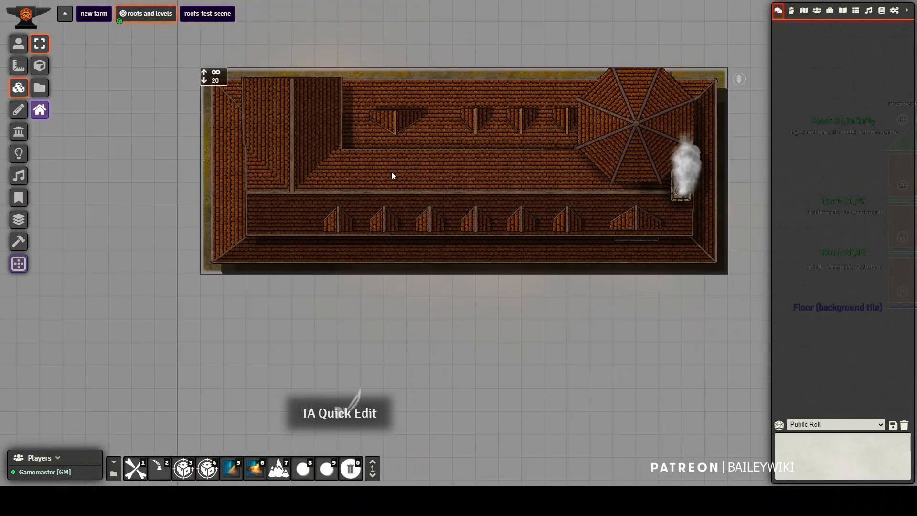
drag(394, 172, 406, 351)
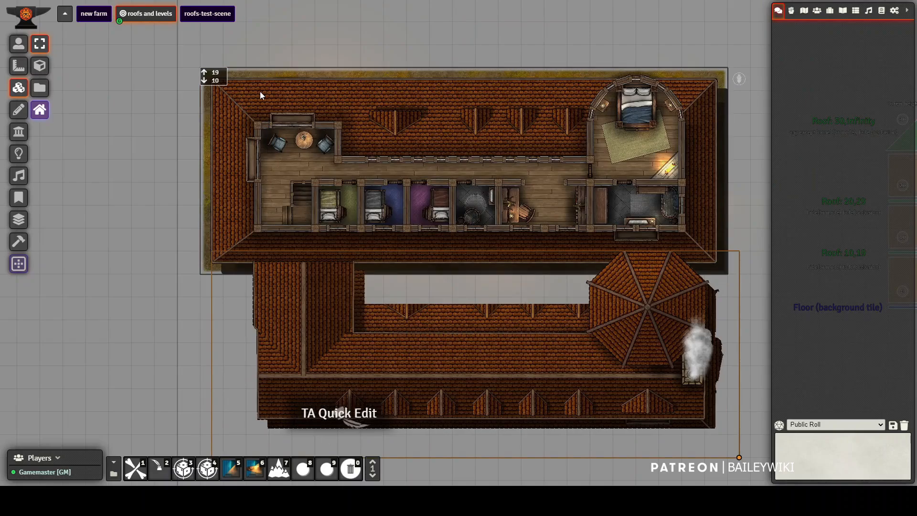
- Move the upper-floor tile southwest off the farmhouse and review its overhead settings
drag(240, 144, 163, 205)
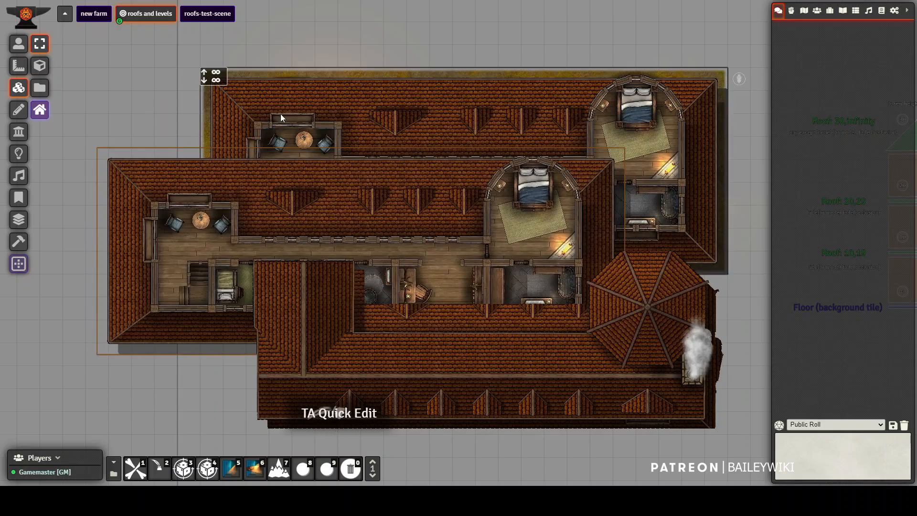
double_click(148, 213)
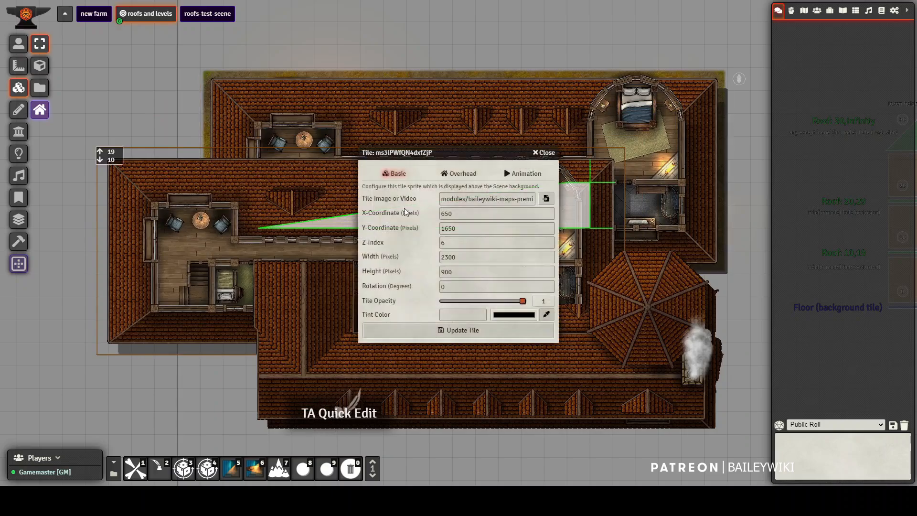
click(460, 181)
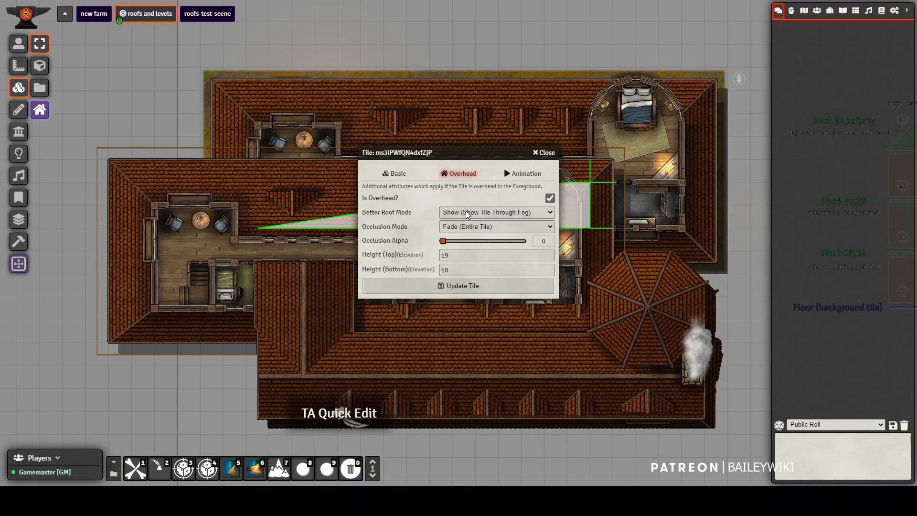
click(544, 152)
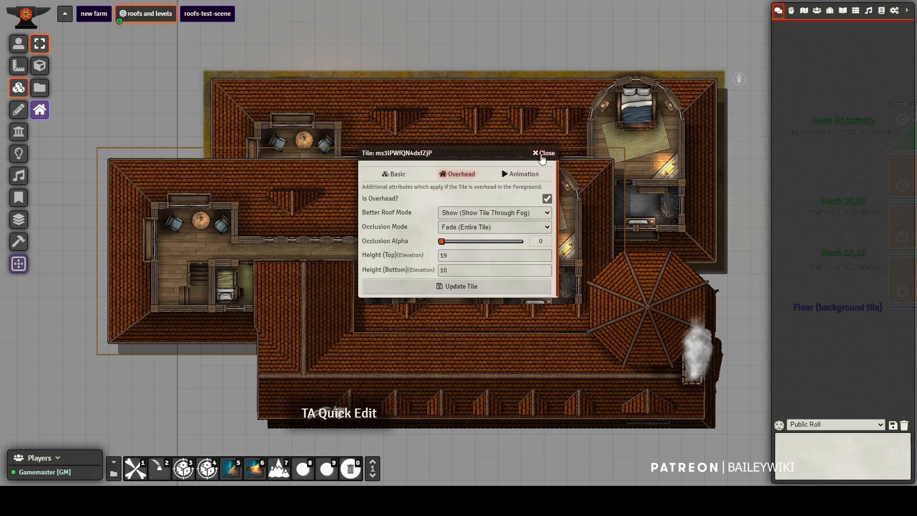
- Review the overhead settings of the tile beneath the upper floor, including its occlusion mode and elevation range
double_click(294, 89)
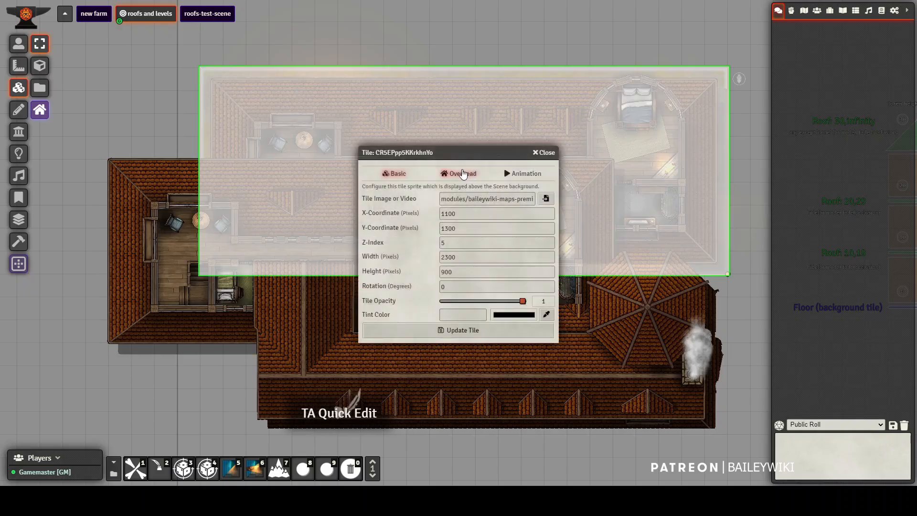
click(460, 174)
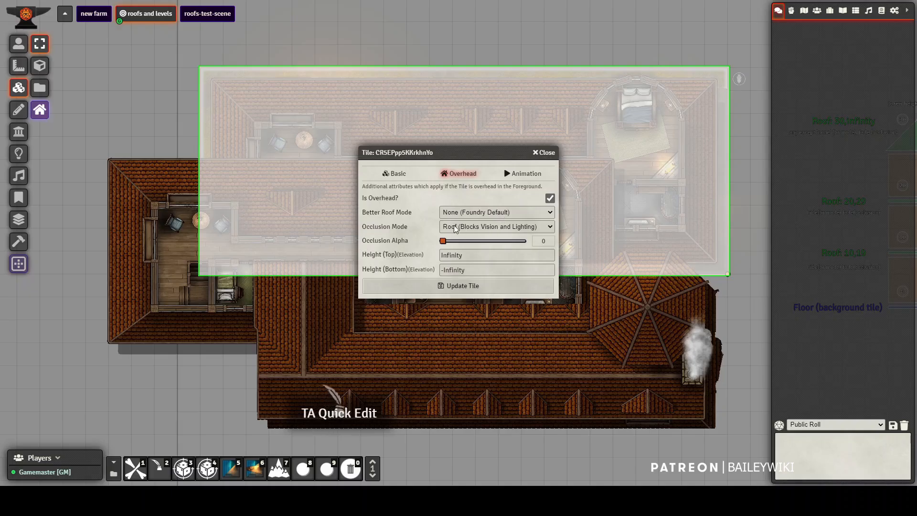
click(544, 152)
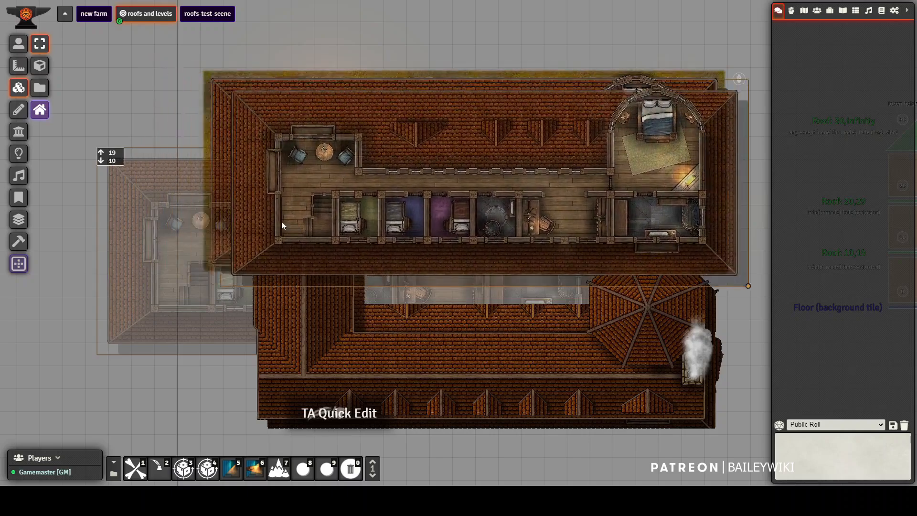
- Move the upper-floor tile and the topmost roof tile back into alignment over the farmhouse
drag(261, 212, 262, 210)
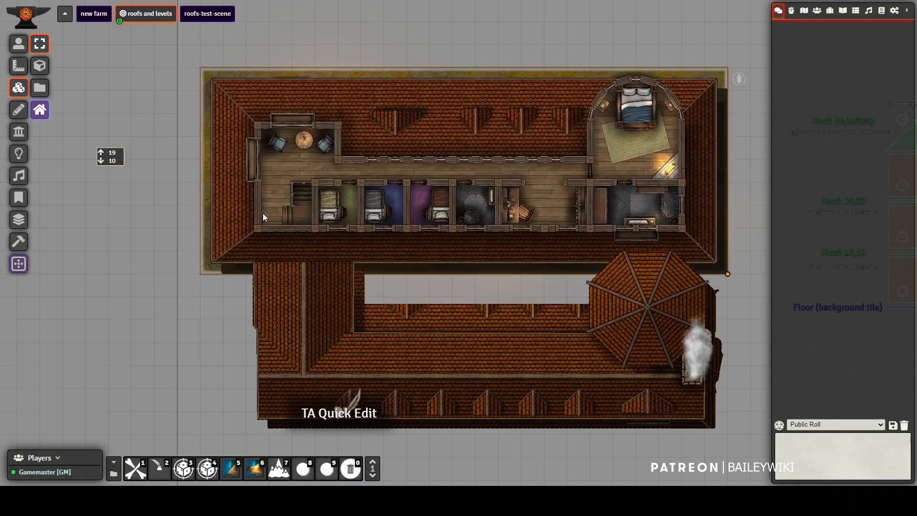
drag(421, 371, 420, 188)
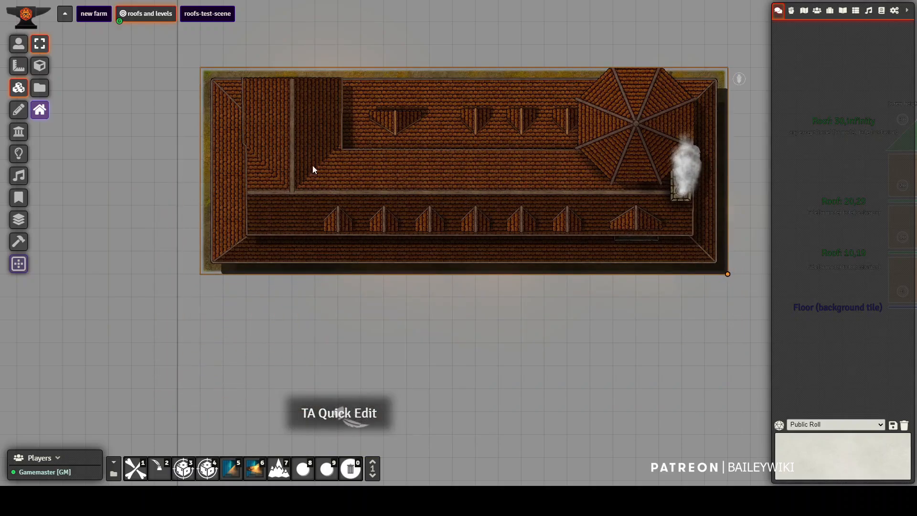
- Toggle off Token Attacher's Quick Edit mode and return to the token controls
drag(135, 254, 178, 347)
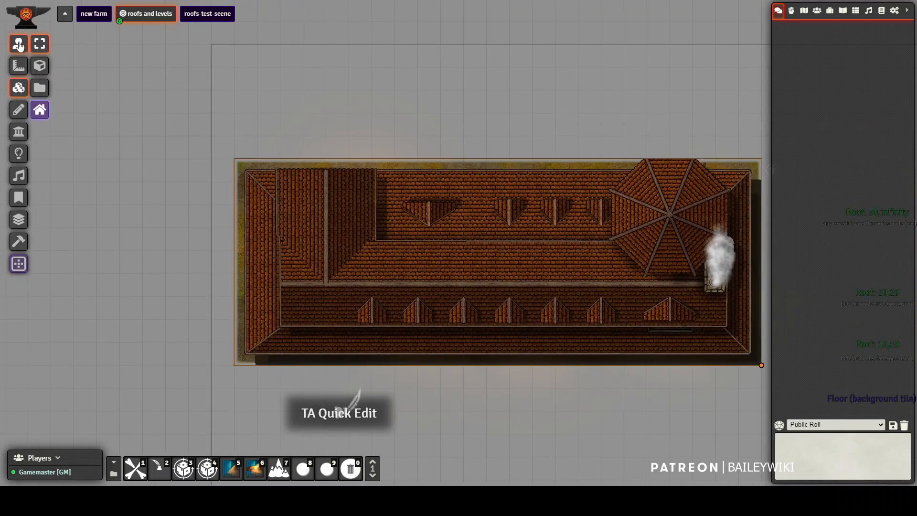
click(161, 457)
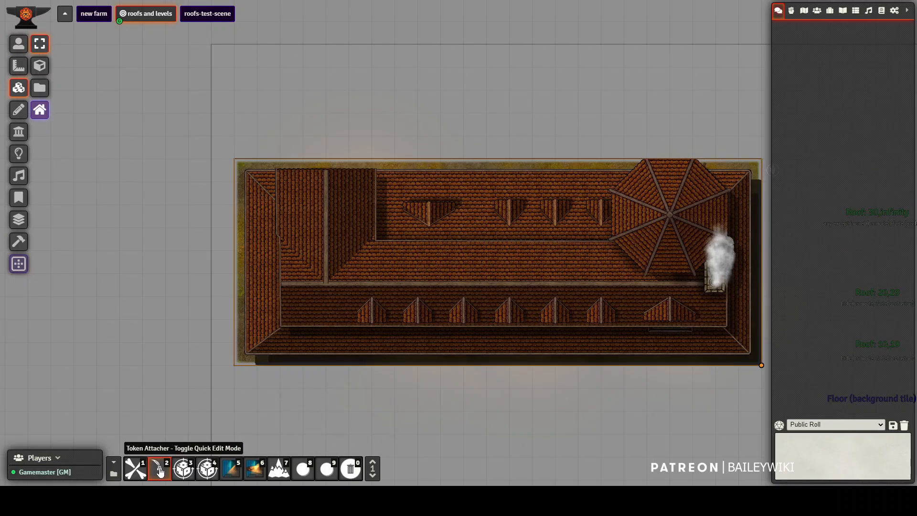
click(19, 44)
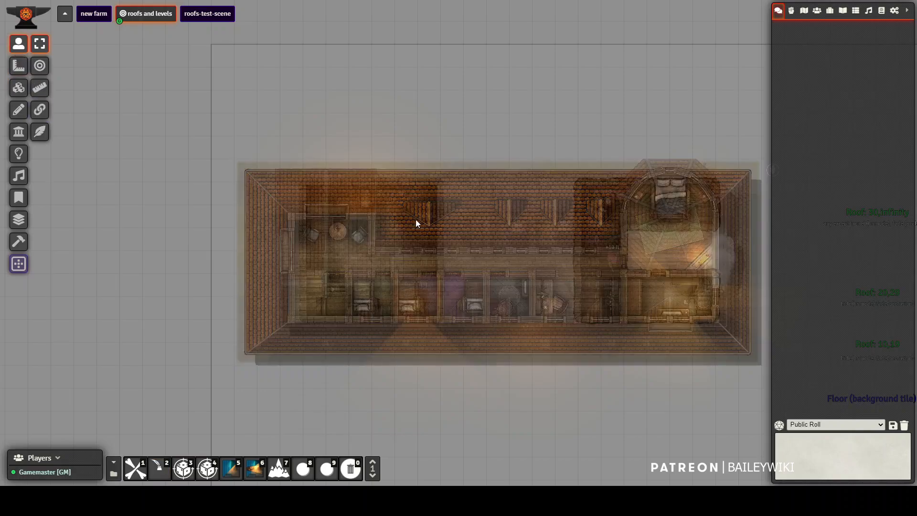
- Select the upstairs token and walk it west along the hallway to outside the blue-carpeted bedroom
click(604, 263)
key(Left)
key(Left)
key(Left)
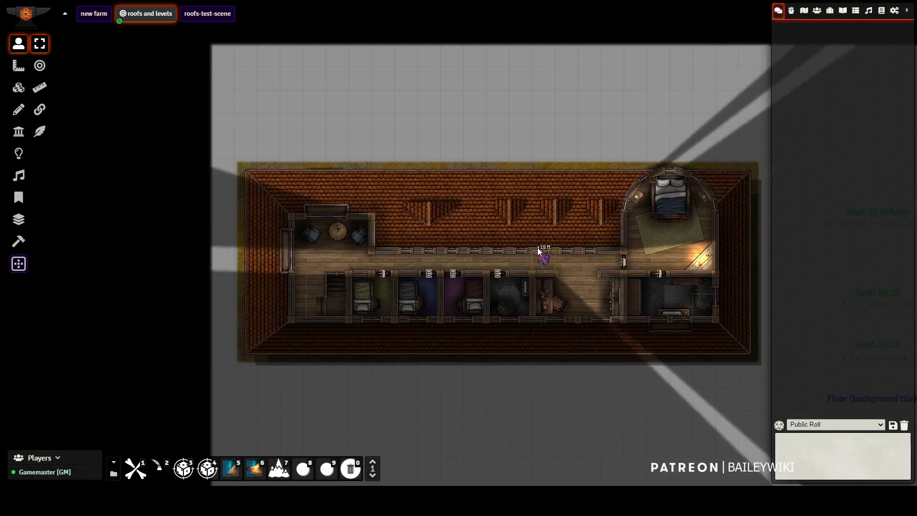
key(Left)
key(Left)
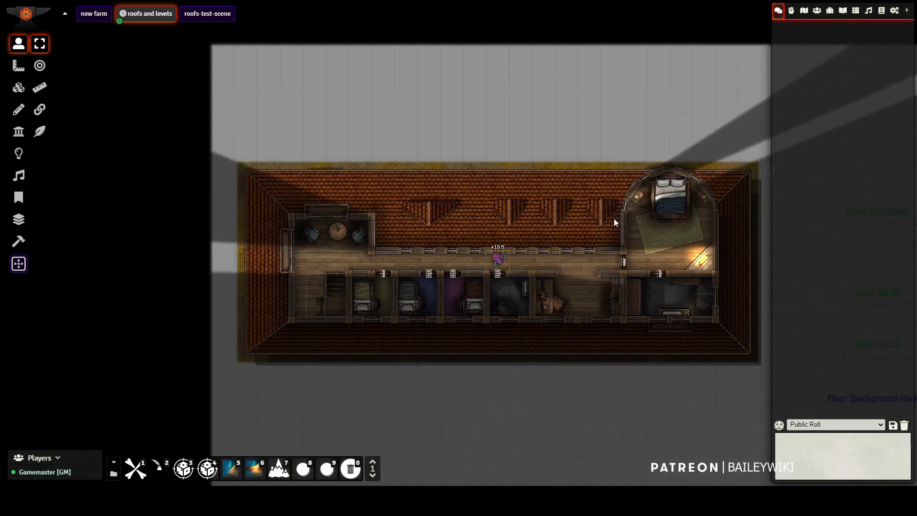
key(Left)
key(Left)
key(Left)
key(Left)
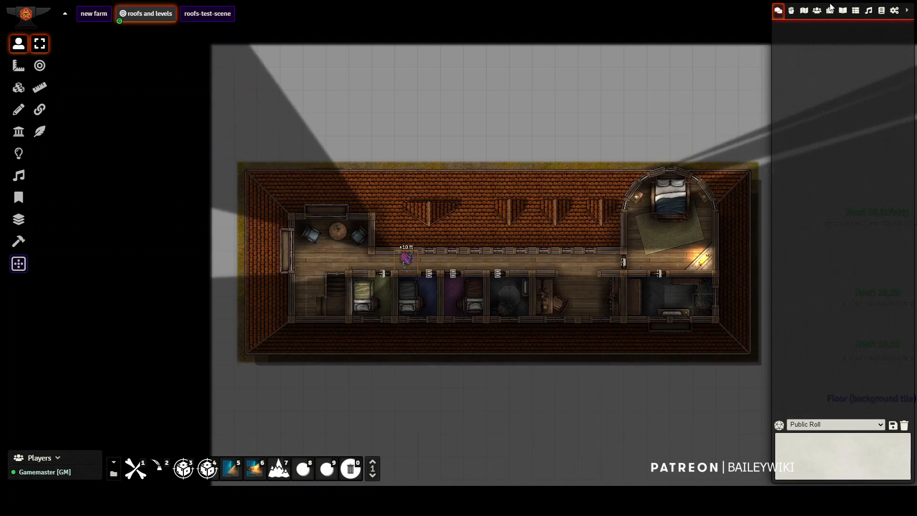
- Place a second "Player. Move me around" token on the ground north of the farmhouse and walk it two squares west
click(817, 10)
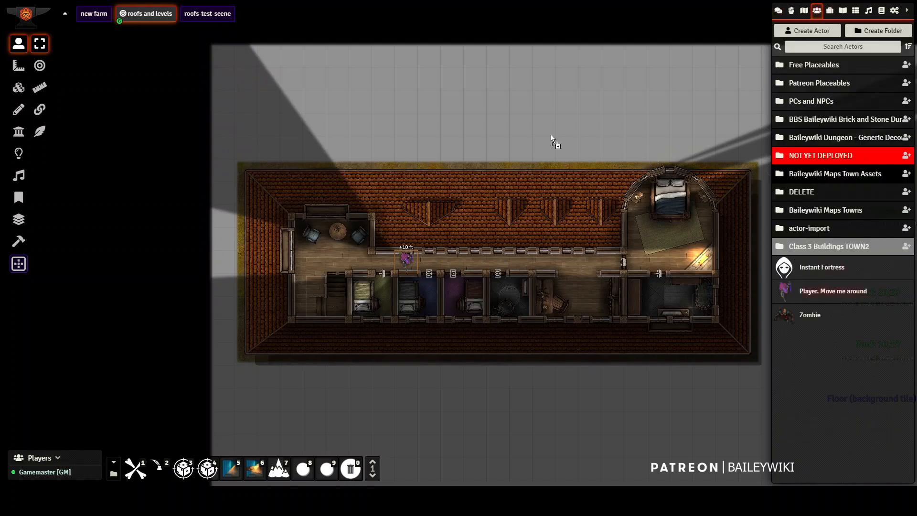
drag(552, 138, 499, 124)
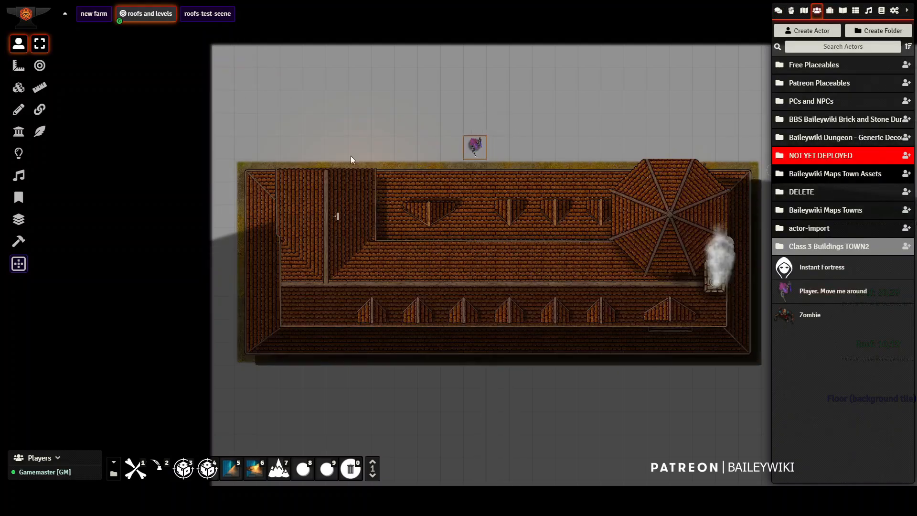
key(Left)
key(Left)
key(Down)
key(Up)
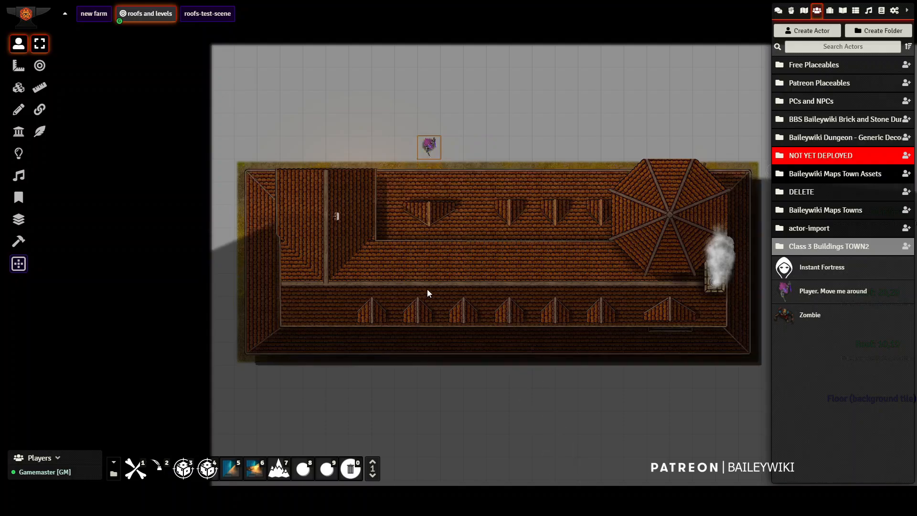
- Select the upstairs token and walk it east along the hallway to outside the purple-carpeted bedroom
click(405, 269)
click(411, 256)
key(Right)
key(Right)
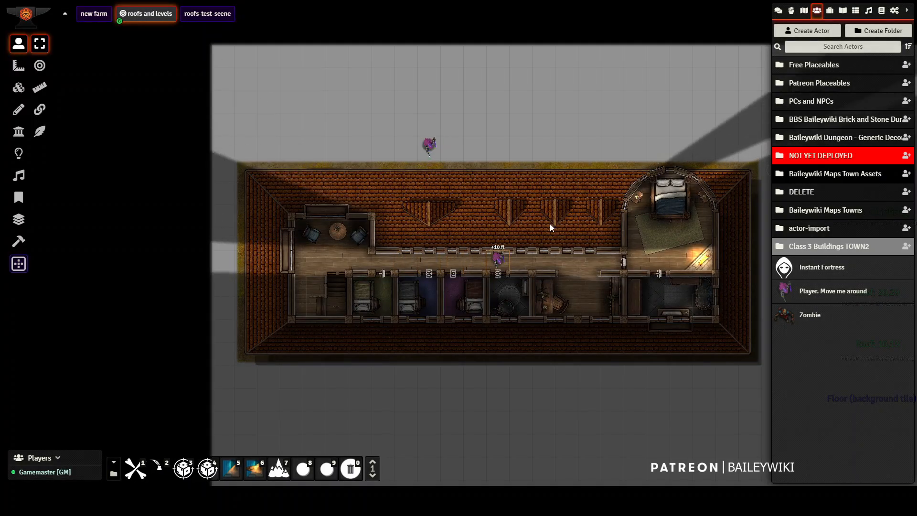
key(Right)
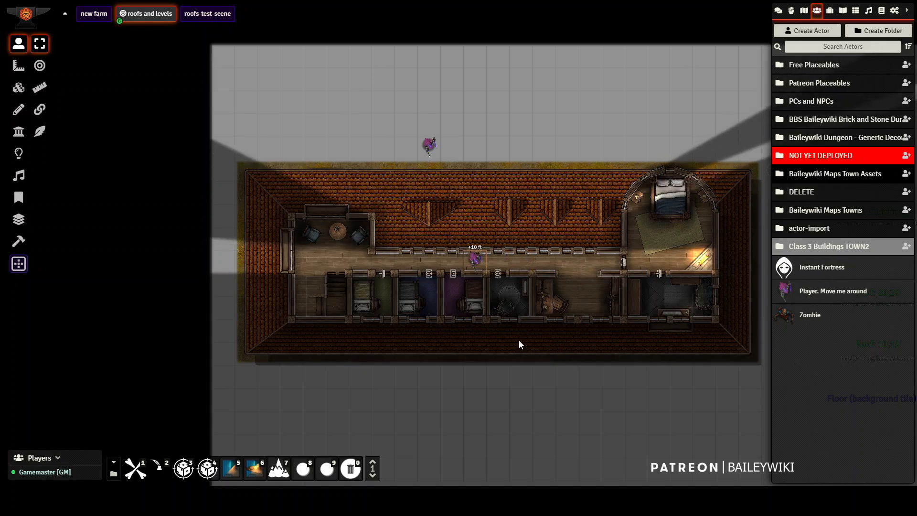
- Select the token outside and walk it two squares south onto the farmhouse's ground-floor porch
scroll(426, 123, up, 1)
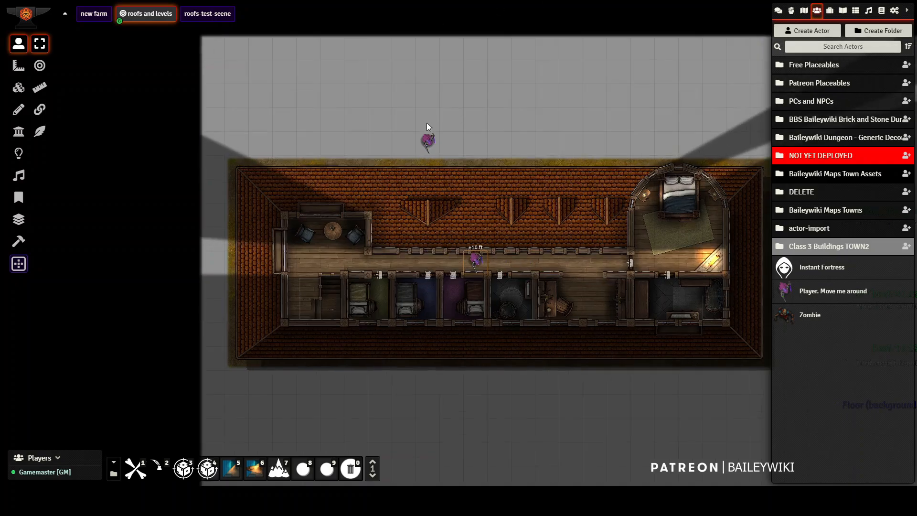
click(428, 142)
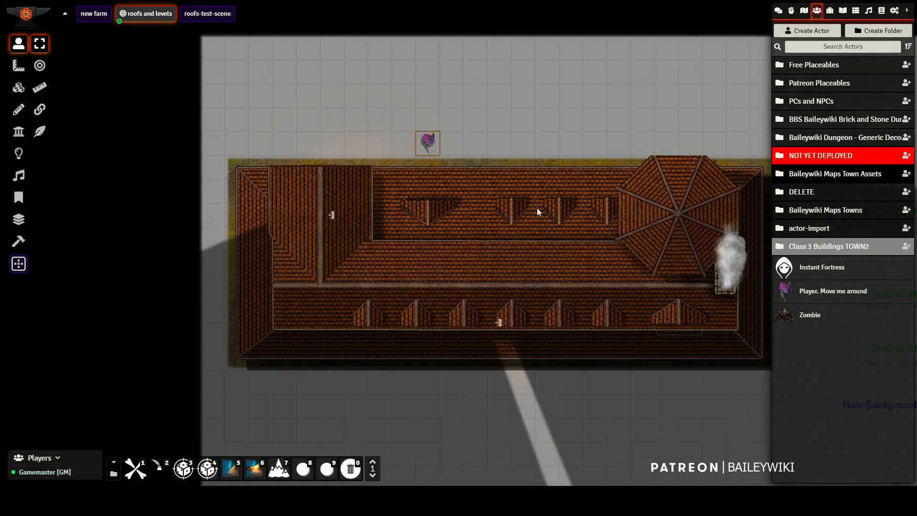
key(Down)
key(Down)
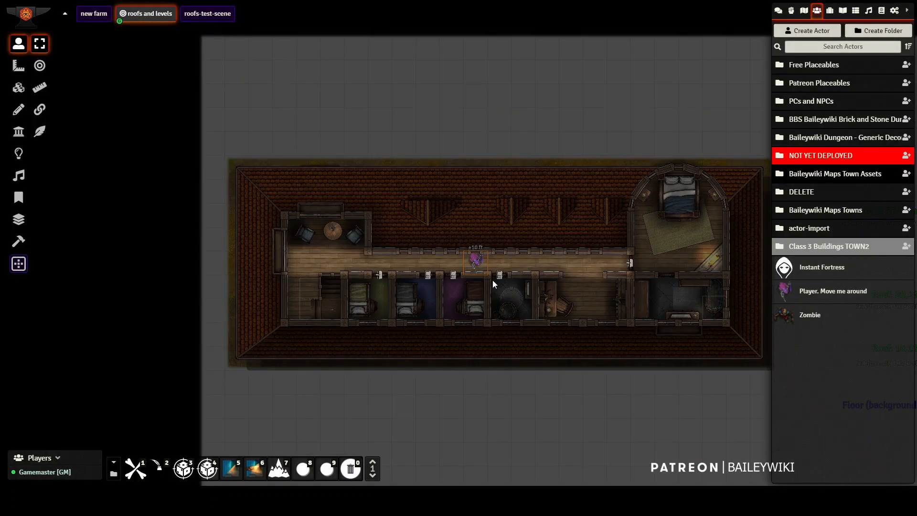
- Walk the upstairs token west and back east in the hallway, and move the porch token back outside to the north
key(Left)
key(Left)
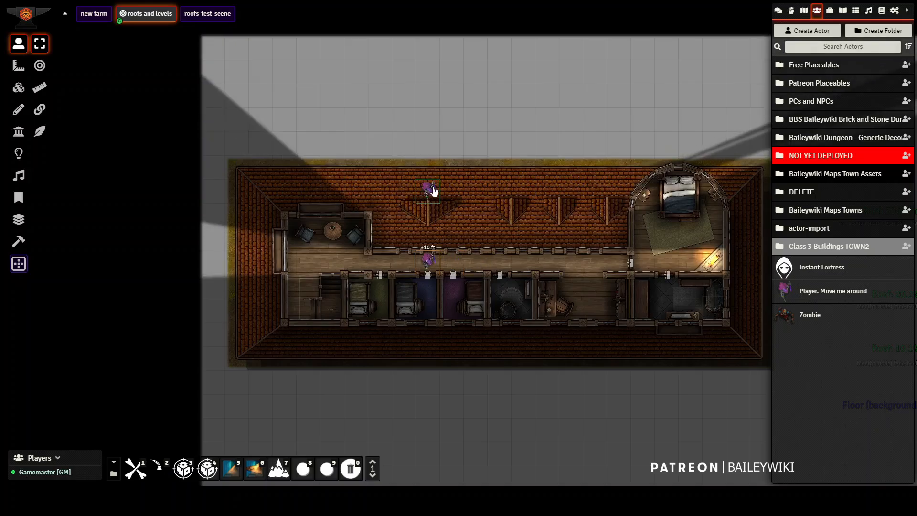
key(Right)
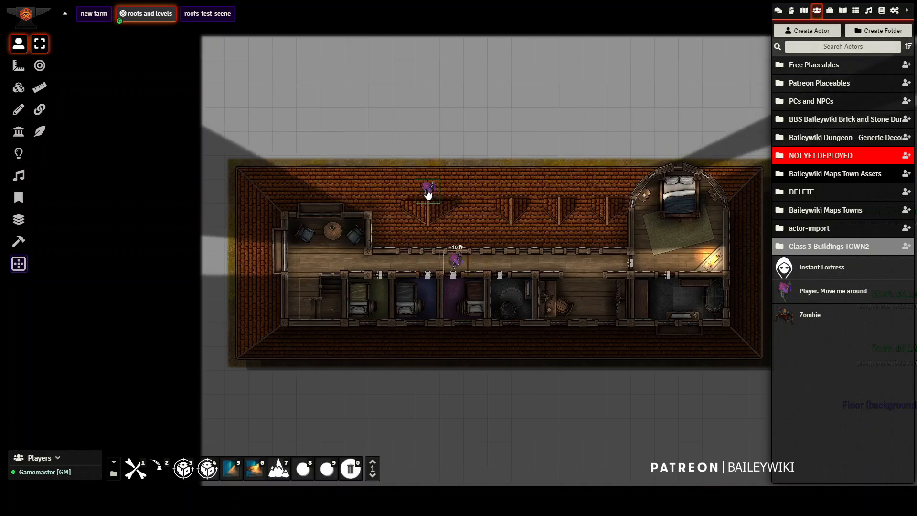
drag(428, 187, 415, 136)
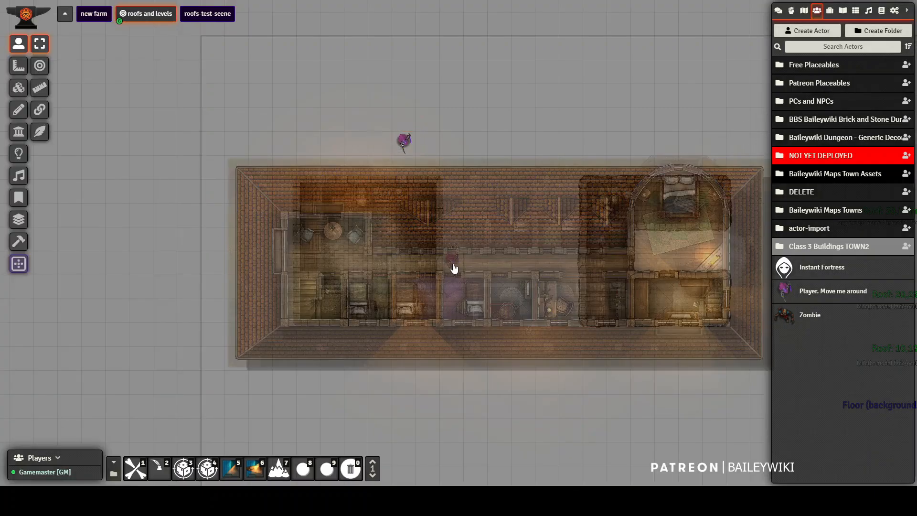
- Move the upstairs token to the hallway's west end and walk it down the staircase into the ground-floor living room
drag(454, 269, 309, 269)
key(Down)
key(Down)
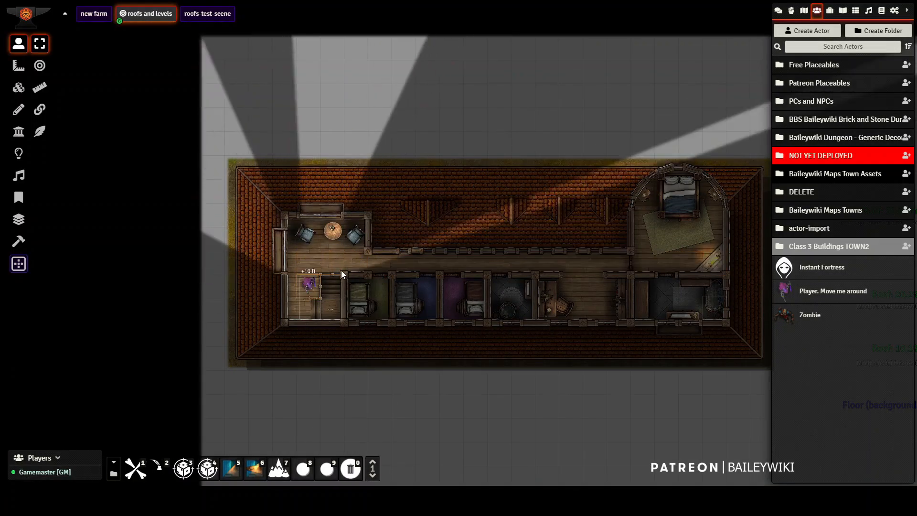
key(Right)
key(Up)
key(Up)
scroll(354, 286, up, 3)
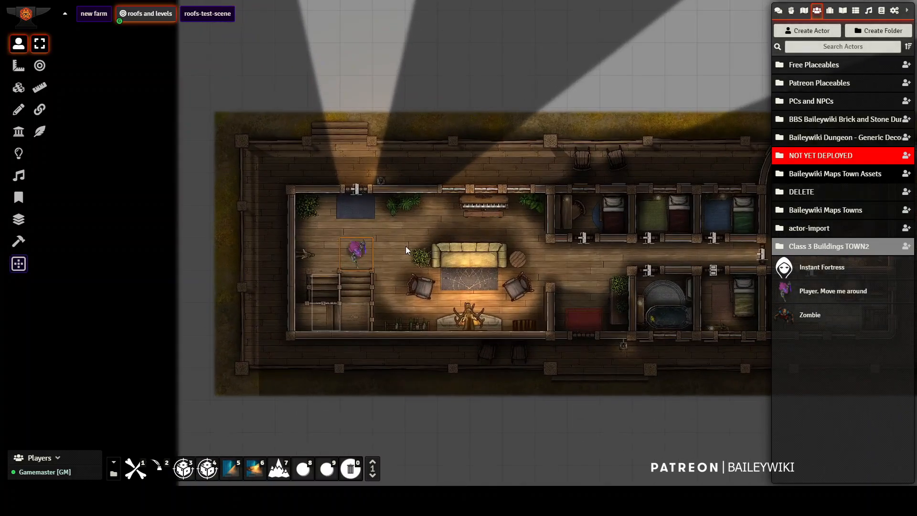
- Walk the token one square west in the living room and down the western stairs into the basement
key(Left)
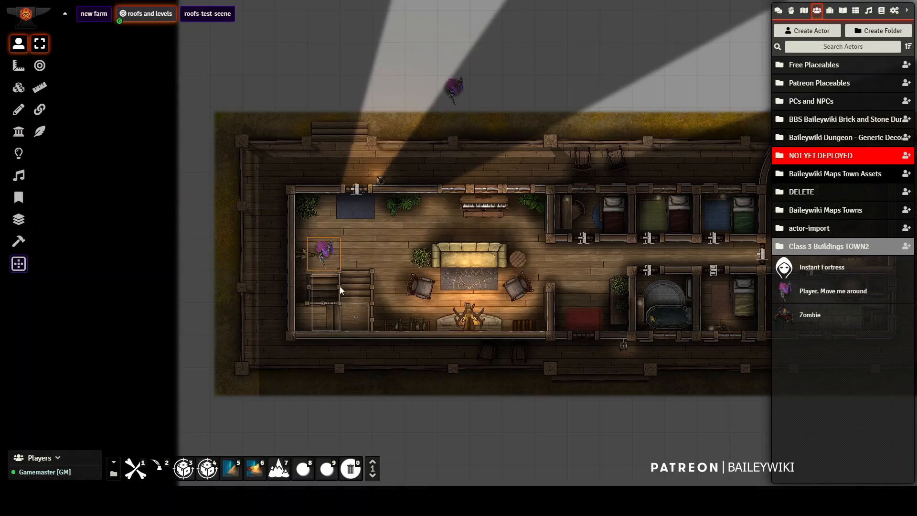
key(Down)
key(Down)
key(Right)
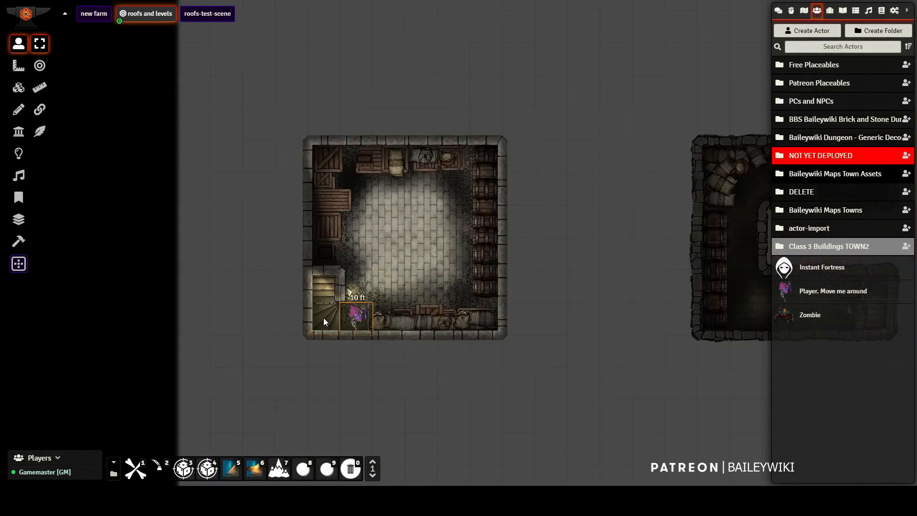
- Walk the token north through the basement toward the far wall and back to the middle of the room
key(Up)
key(Up)
key(Right)
key(Right)
key(Up)
key(Up)
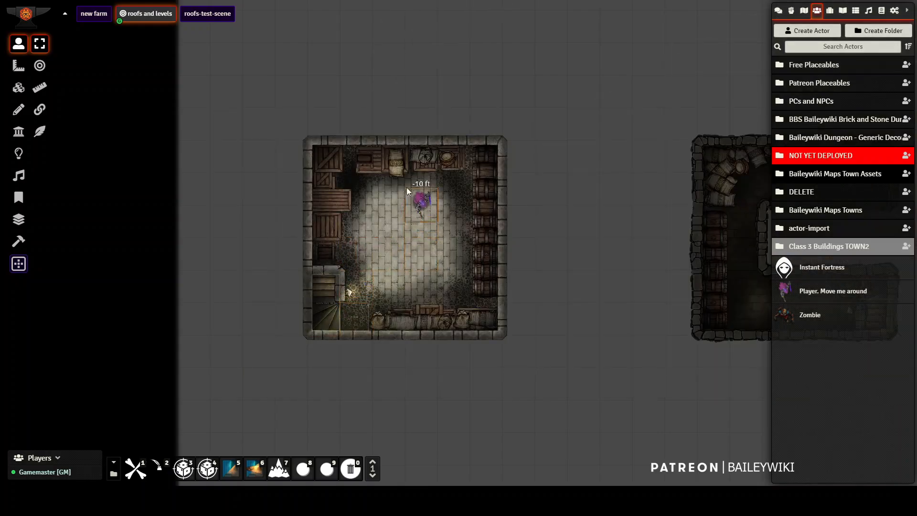
key(Left)
key(Down)
key(Down)
key(Right)
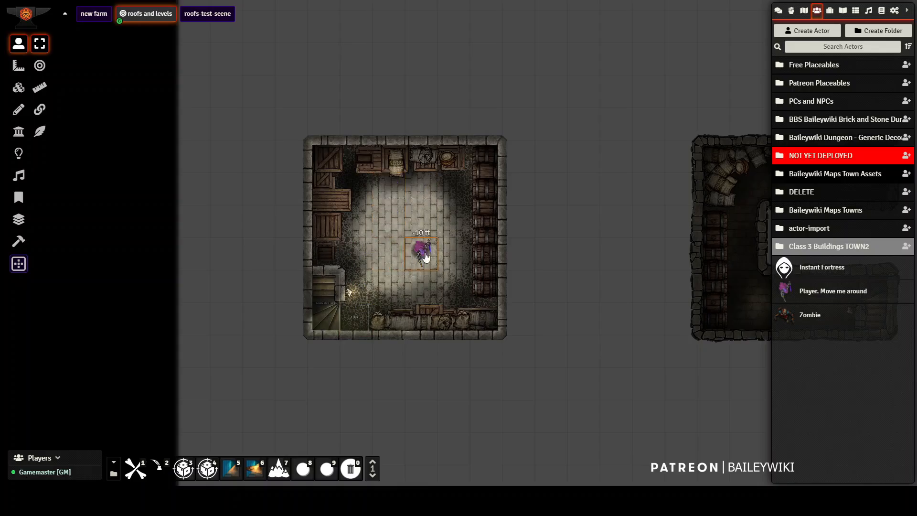
- Walk the token southwest across the basement and onto the corner stairs up to the ground floor
drag(426, 257, 413, 239)
key(Down)
key(Left)
key(Left)
key(Down)
key(Left)
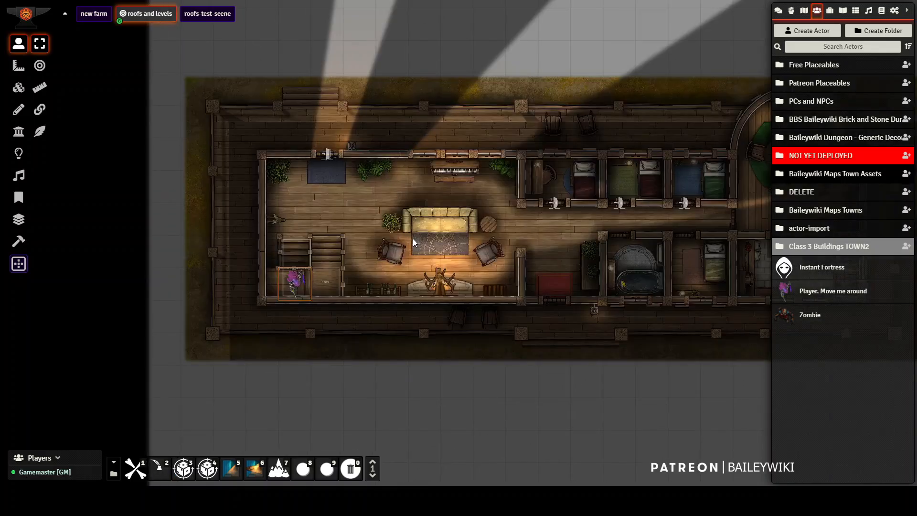
- Walk the token north off the stairs and east across the living room to the piano behind the sofa
key(Up)
key(Up)
key(Up)
key(Right)
key(Right)
key(Right)
key(Right)
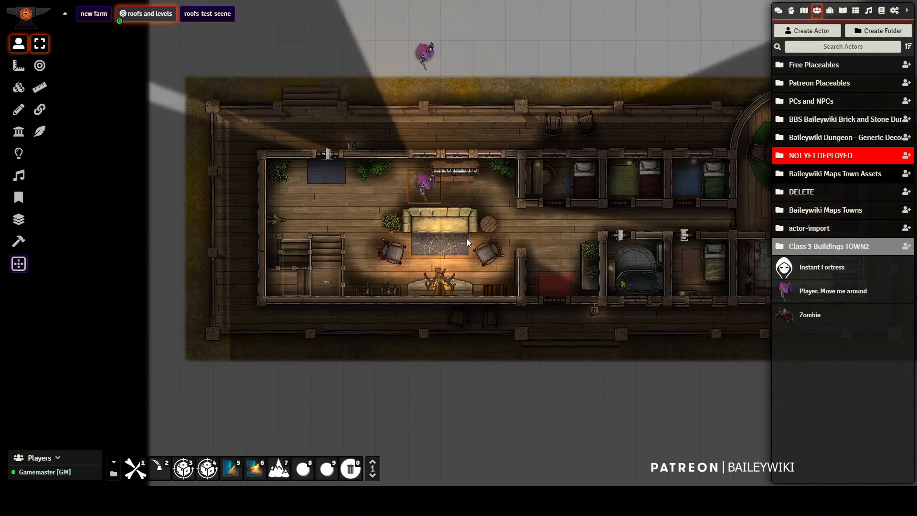
- Walk the token east out of the living room and along the ground-floor corridor between the bedrooms
key(Right)
key(Right)
key(Down)
key(Right)
key(Right)
key(Right)
key(Right)
key(Right)
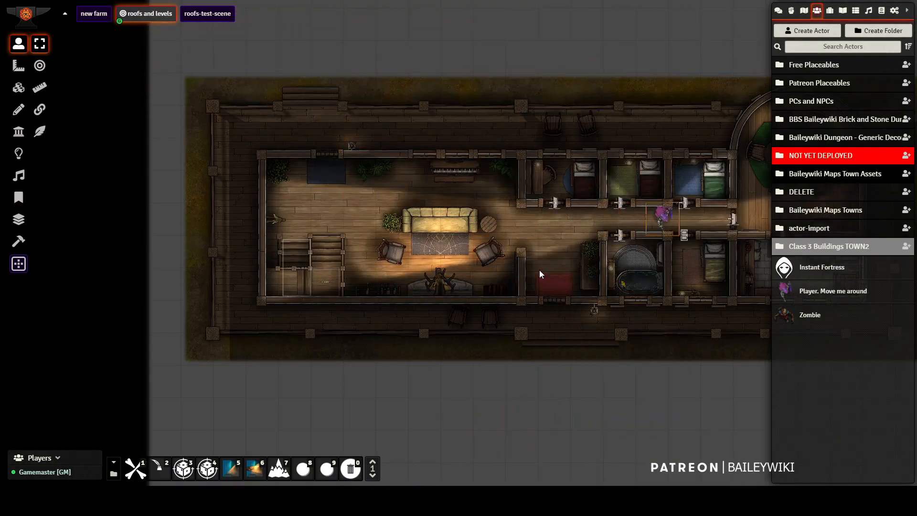
- Walk the token east along the ground-floor corridor and into the round-ended dining room with the green rug
key(Right)
key(Right)
key(Right)
key(Right)
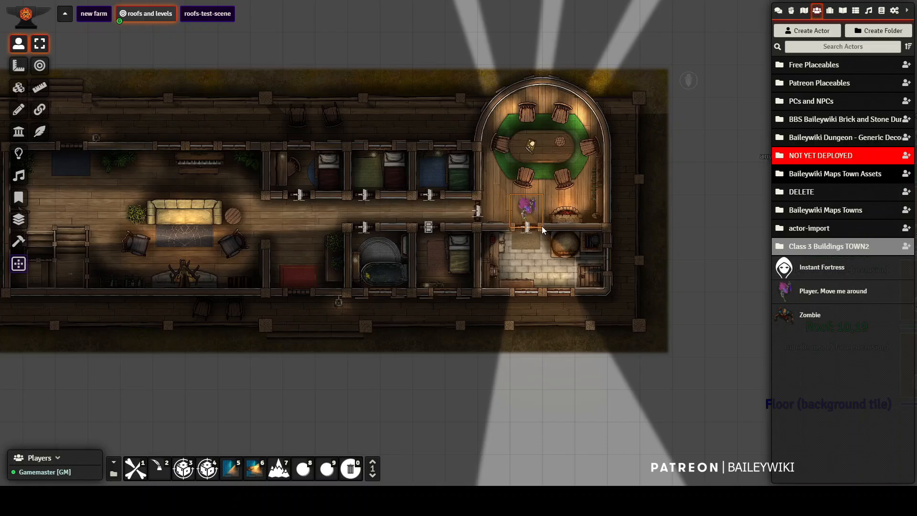
- Open the door south of the dining room and walk the token through the kitchen onto the corner stairs down to the cellar
click(526, 227)
key(Down)
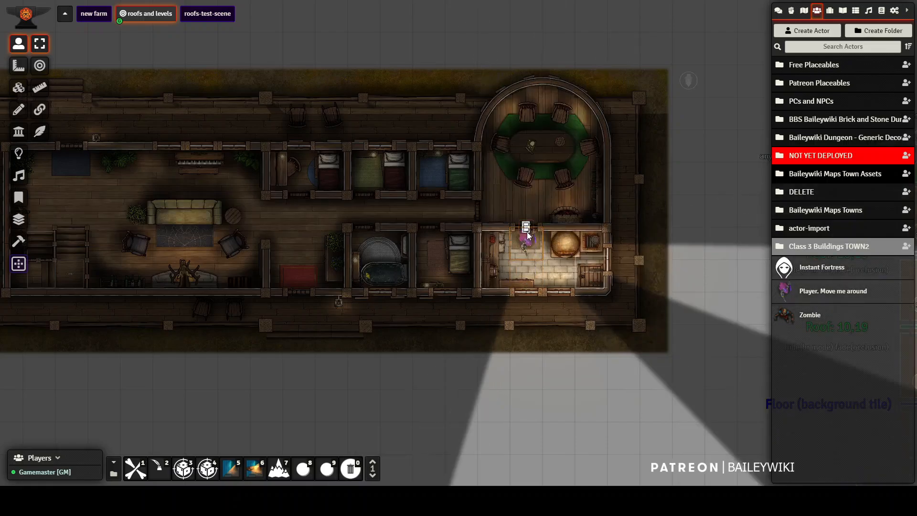
key(Down)
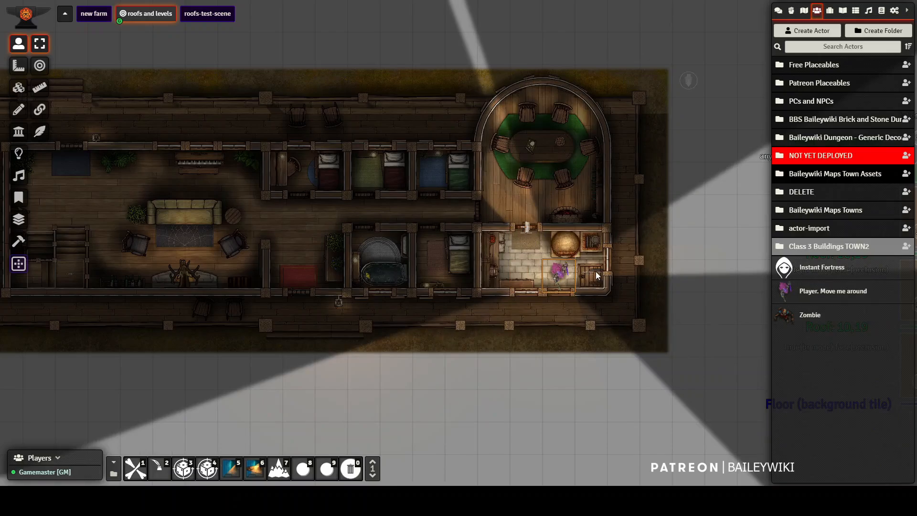
key(Right)
key(Up)
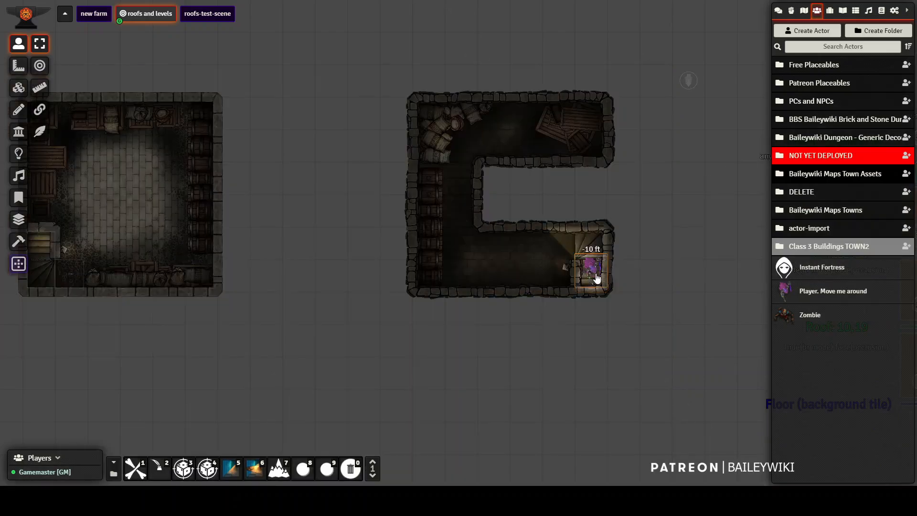
- Walk the token west from the cellar stairs and north past the barrels to the sacks in the C-shaped cellar
key(Left)
key(Left)
key(Left)
key(Left)
key(Up)
key(Up)
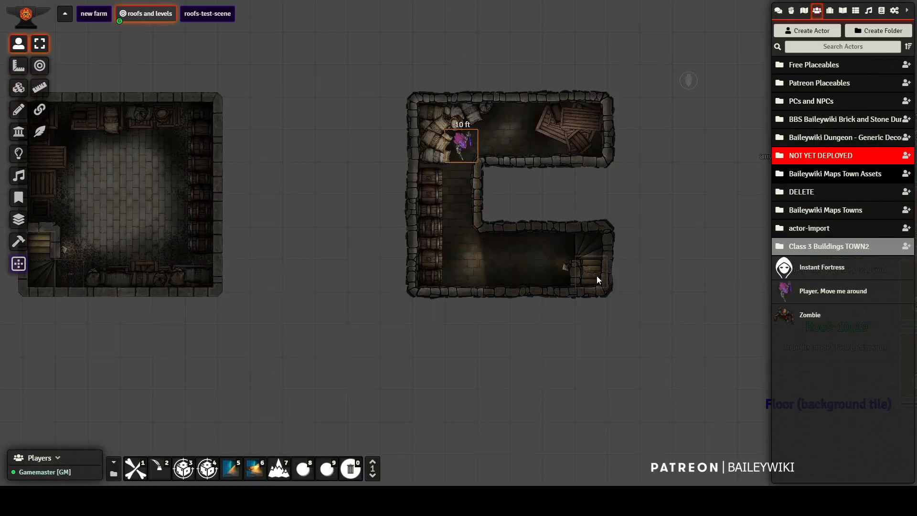
- Walk the token back south and east through the C-shaped cellar to the corner stairs
key(Down)
key(Down)
key(Right)
key(Right)
key(Right)
key(Right)
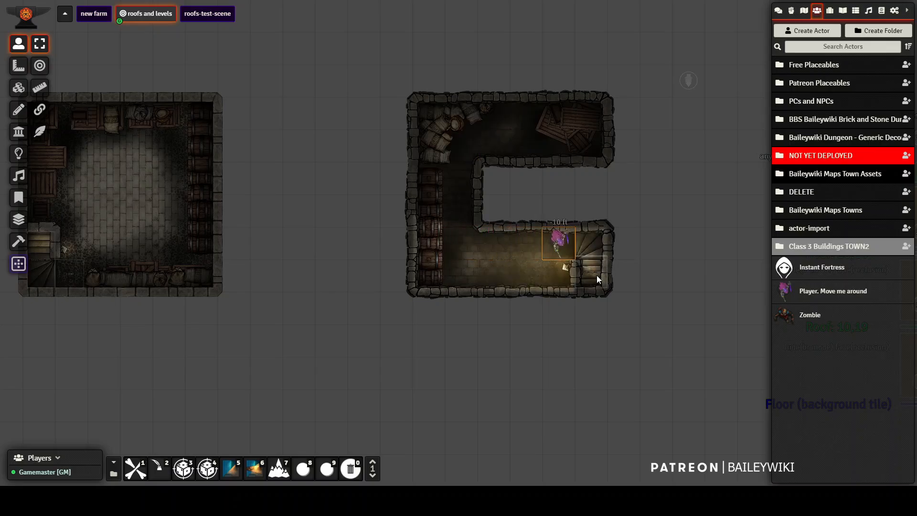
key(Down)
- Walk the token off the stairs, across the kitchen and north through the door into the dining room
key(Up)
key(Left)
key(Left)
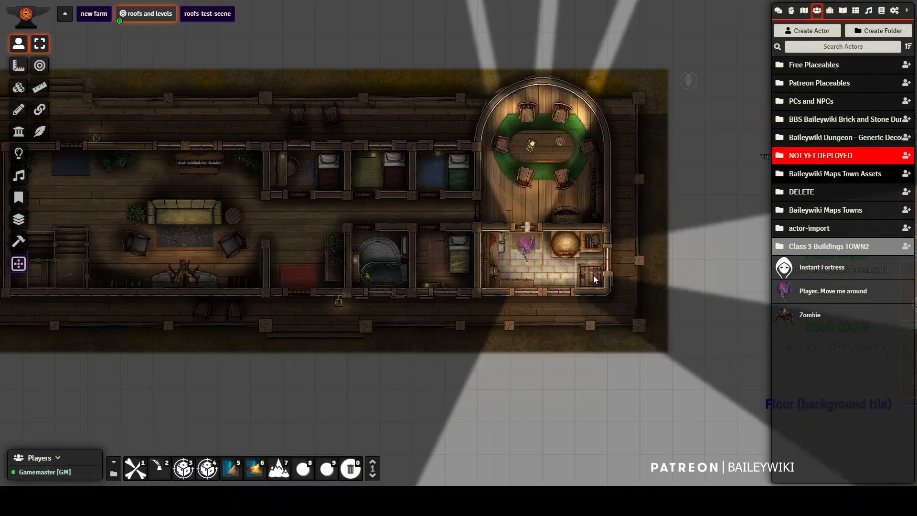
key(Up)
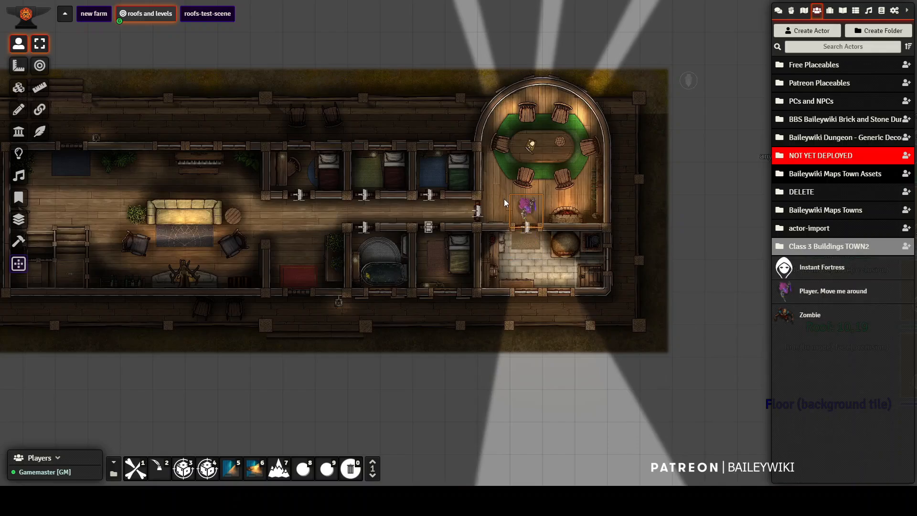
- Move the token west to the living-room piano and back east to the corridor outside the first bedroom
drag(527, 210, 291, 211)
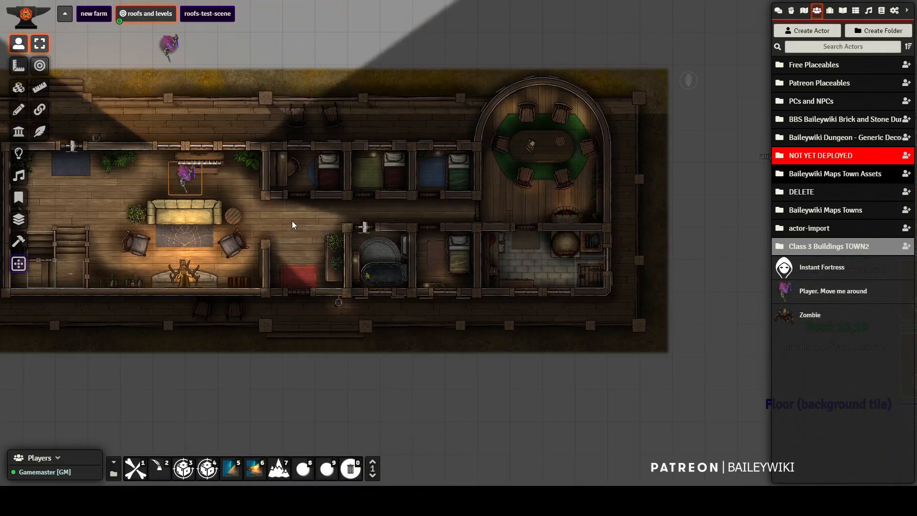
key(Right)
key(Right)
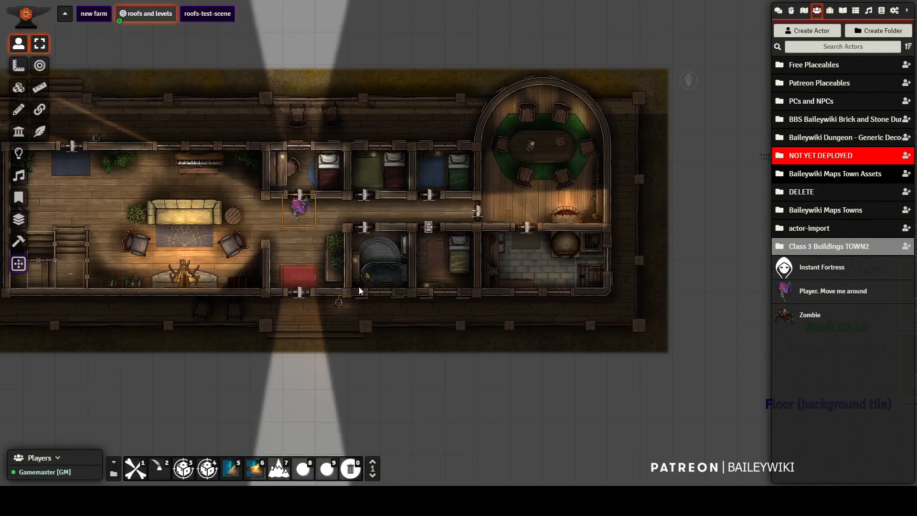
- Walk the token south over the red entrance rug, out the front door and across the porch into the yard
drag(352, 255, 520, 194)
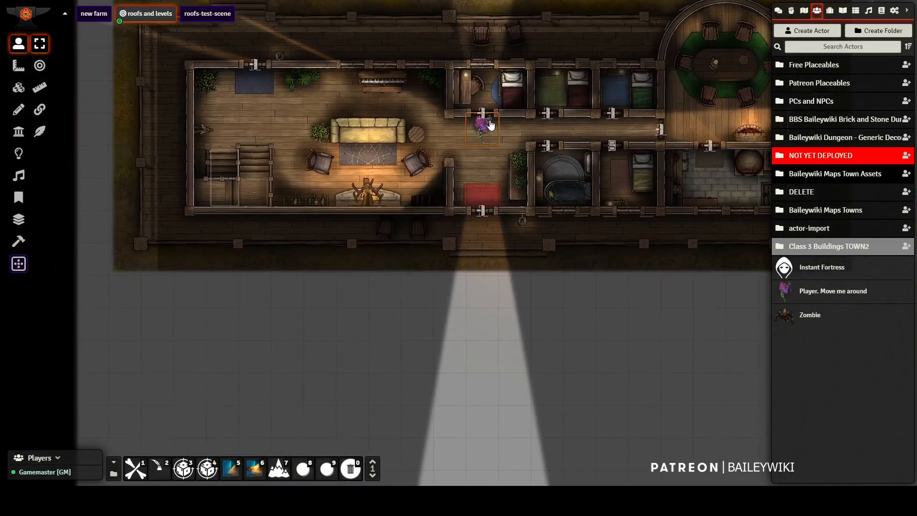
key(Down)
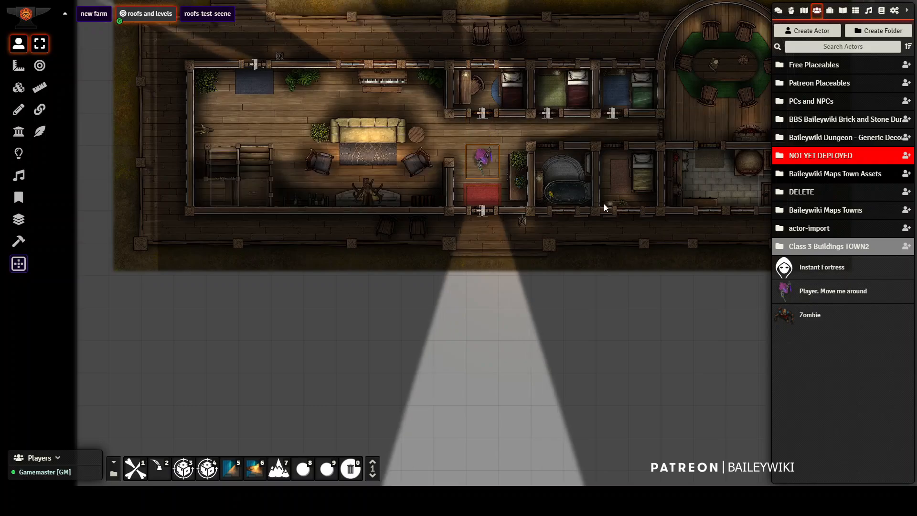
scroll(557, 251, down, 5)
scroll(468, 213, up, 3)
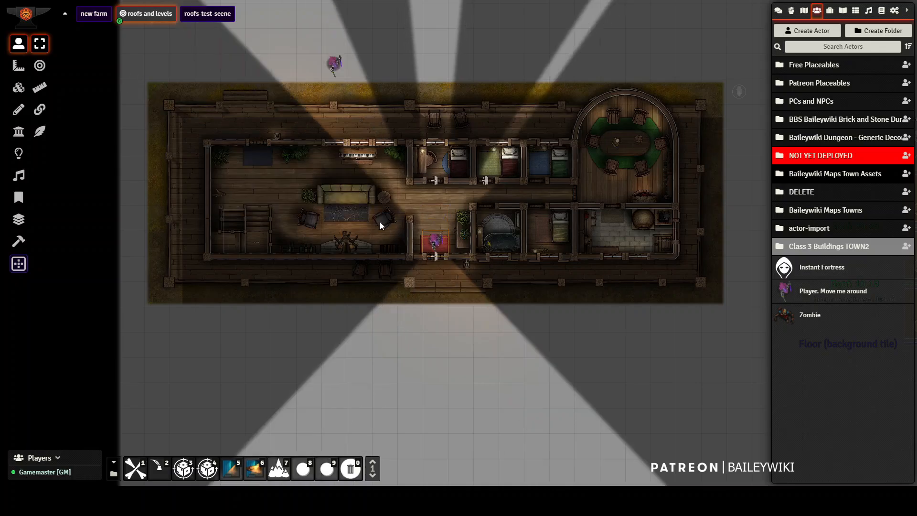
key(Down)
key(Down)
key(Down)
key(Down)
key(Down)
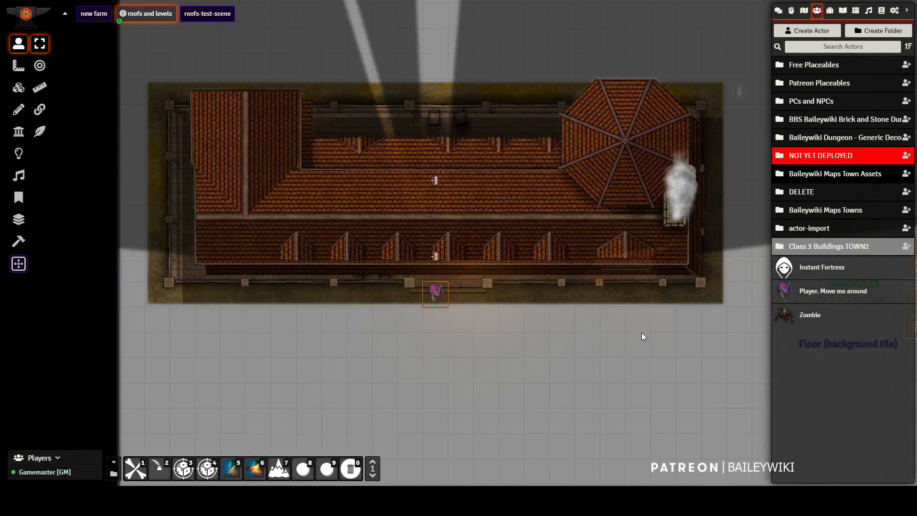
key(Down)
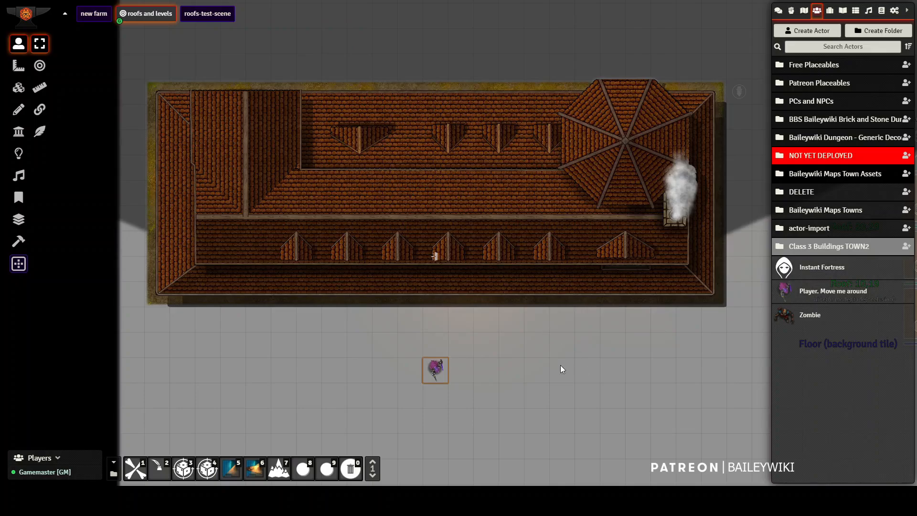
- Switch to the levels controls with Level 0 displayed and bring the two basements into view
scroll(506, 382, down, 5)
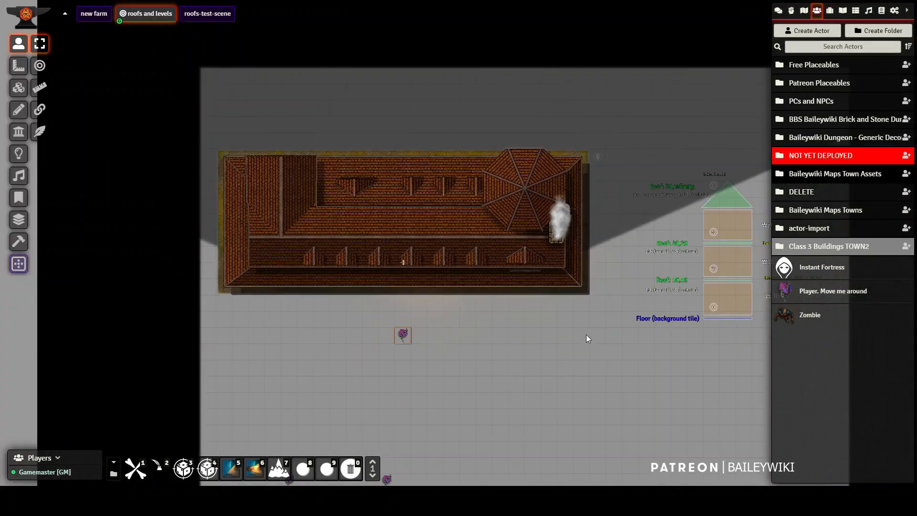
scroll(563, 337, up, 4)
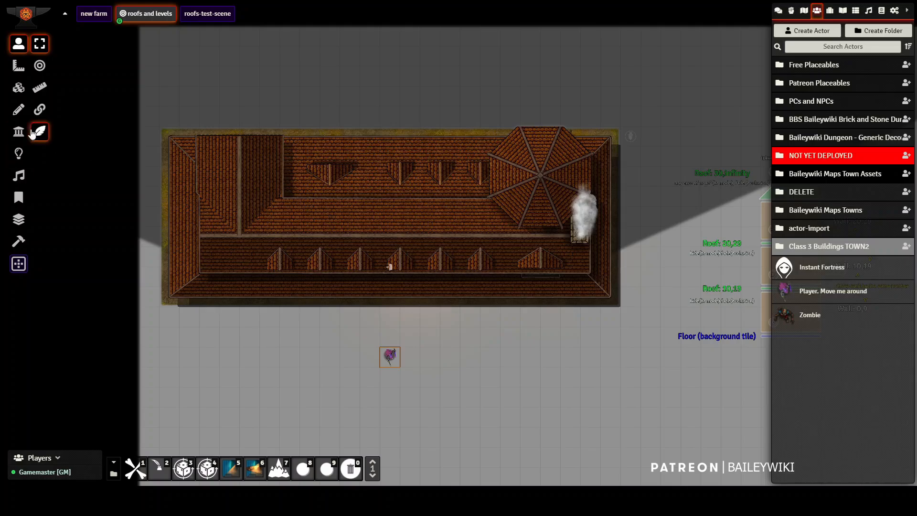
click(17, 88)
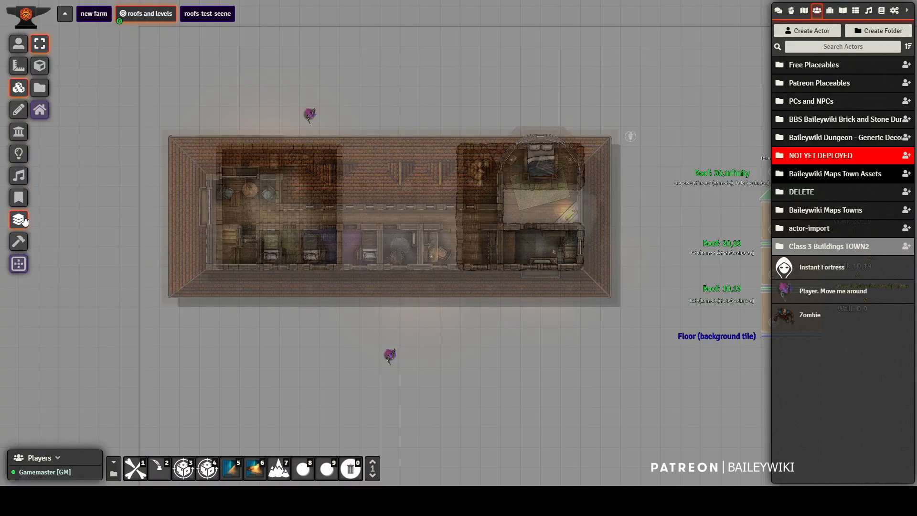
click(18, 219)
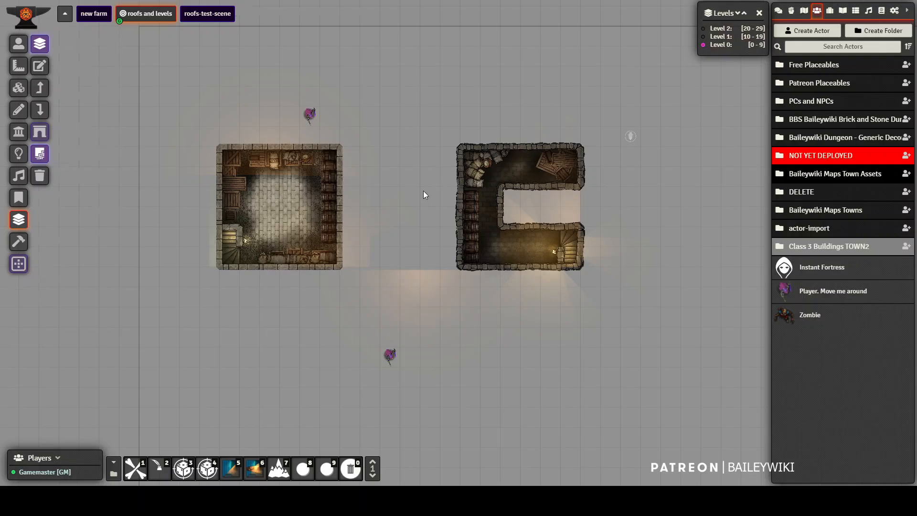
scroll(423, 190, up, 3)
- Switch to background tile editing and inspect the overhead and elevation settings of the square basement's tile
click(14, 92)
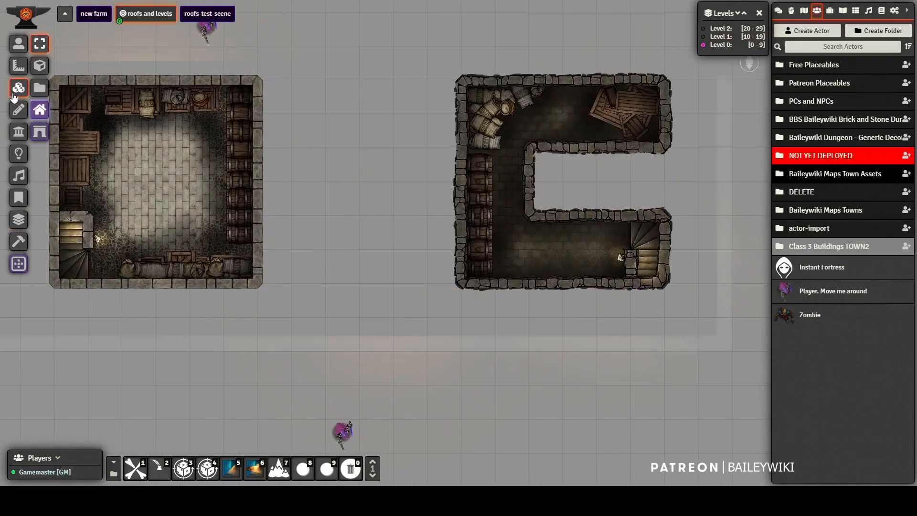
click(39, 113)
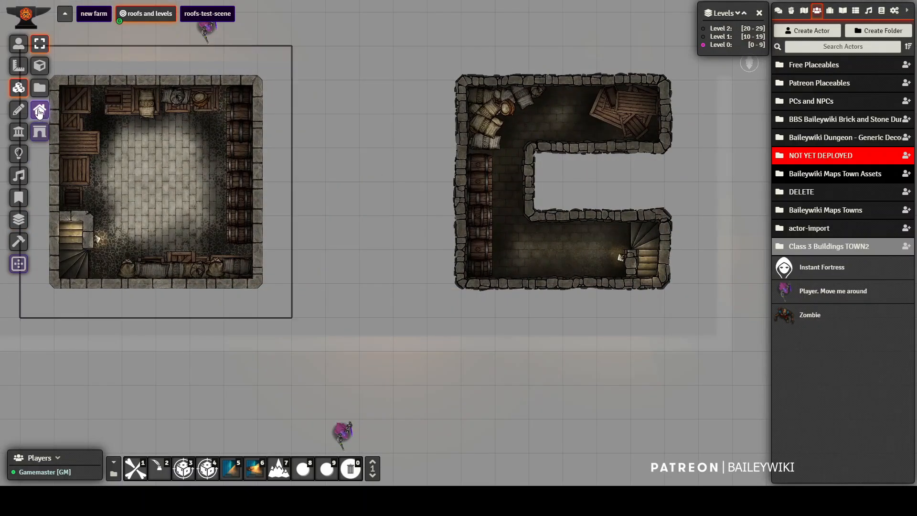
double_click(165, 157)
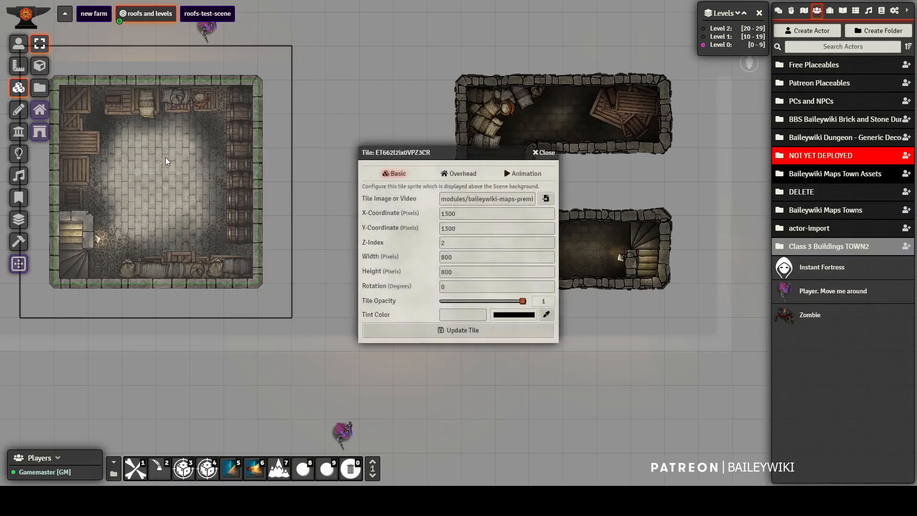
click(463, 175)
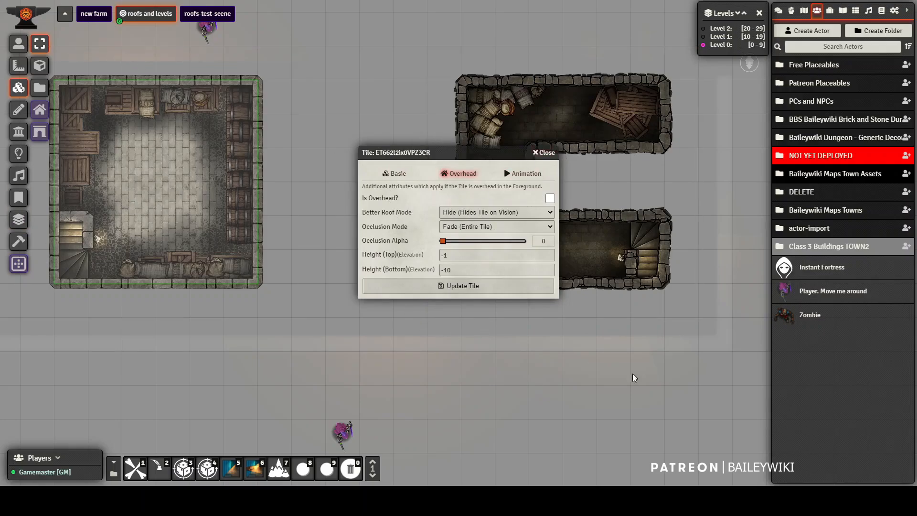
drag(635, 376, 598, 362)
click(548, 152)
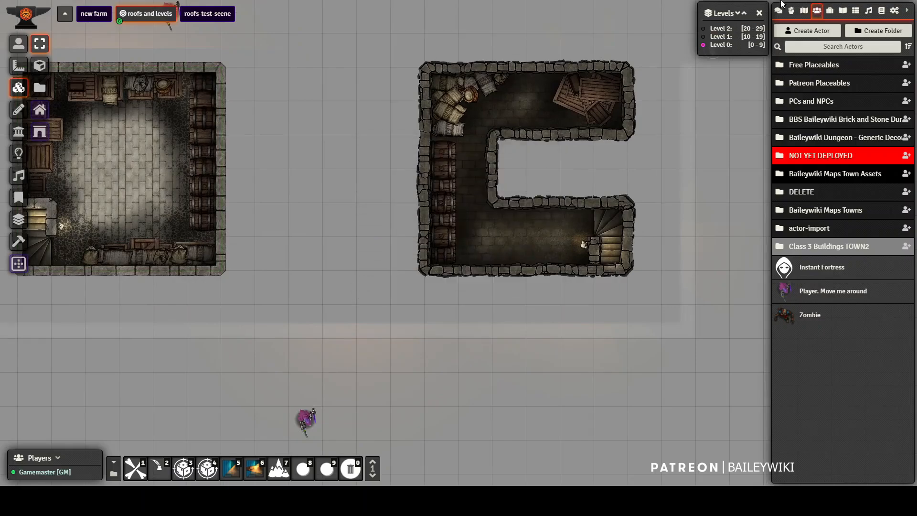
- Close the levels list and look over the elevation diagram and the whole farmhouse
click(760, 13)
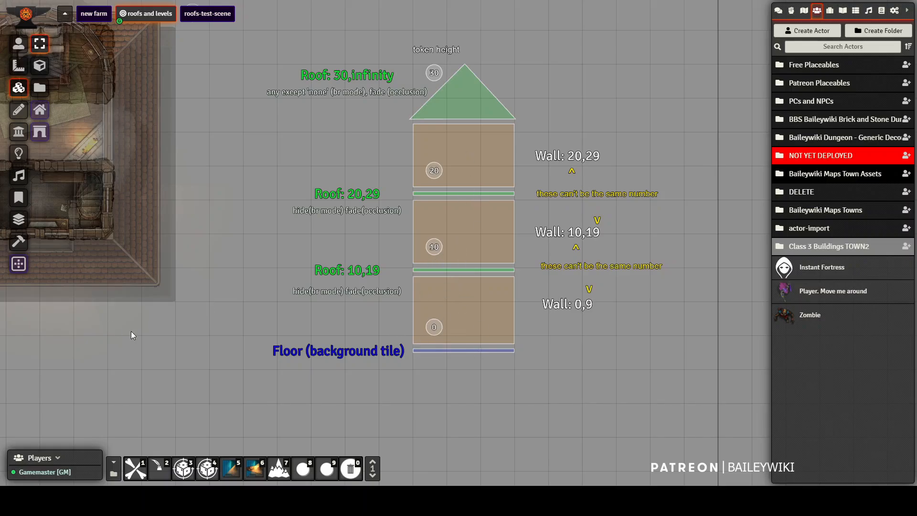
drag(131, 332, 543, 328)
scroll(455, 311, down, 4)
drag(263, 282, 509, 303)
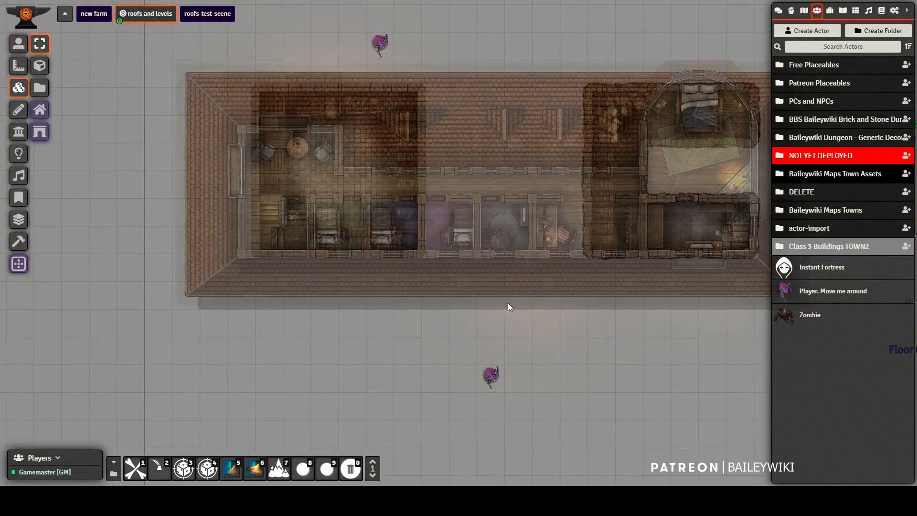
drag(438, 355, 295, 287)
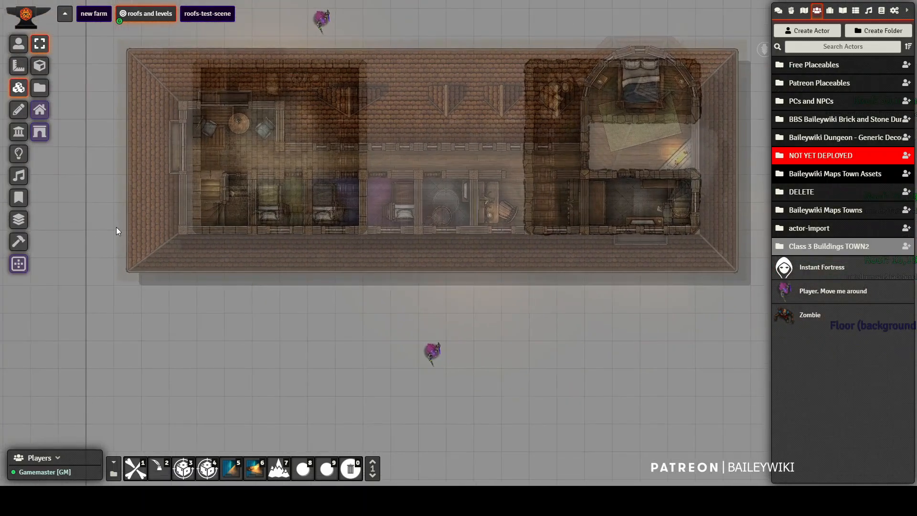